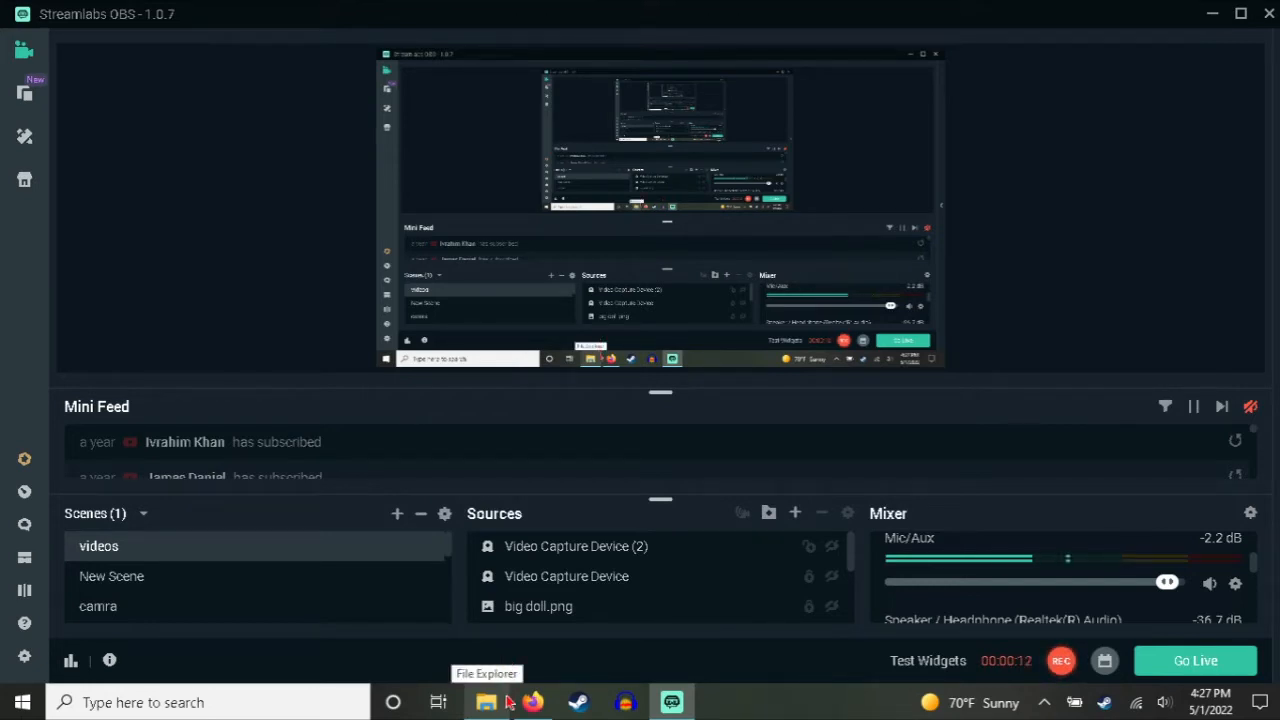
Step: Open File Explorer and go to the Phone\DCIM\Camera folder on the Samsung Galaxy S8 active
click(508, 703)
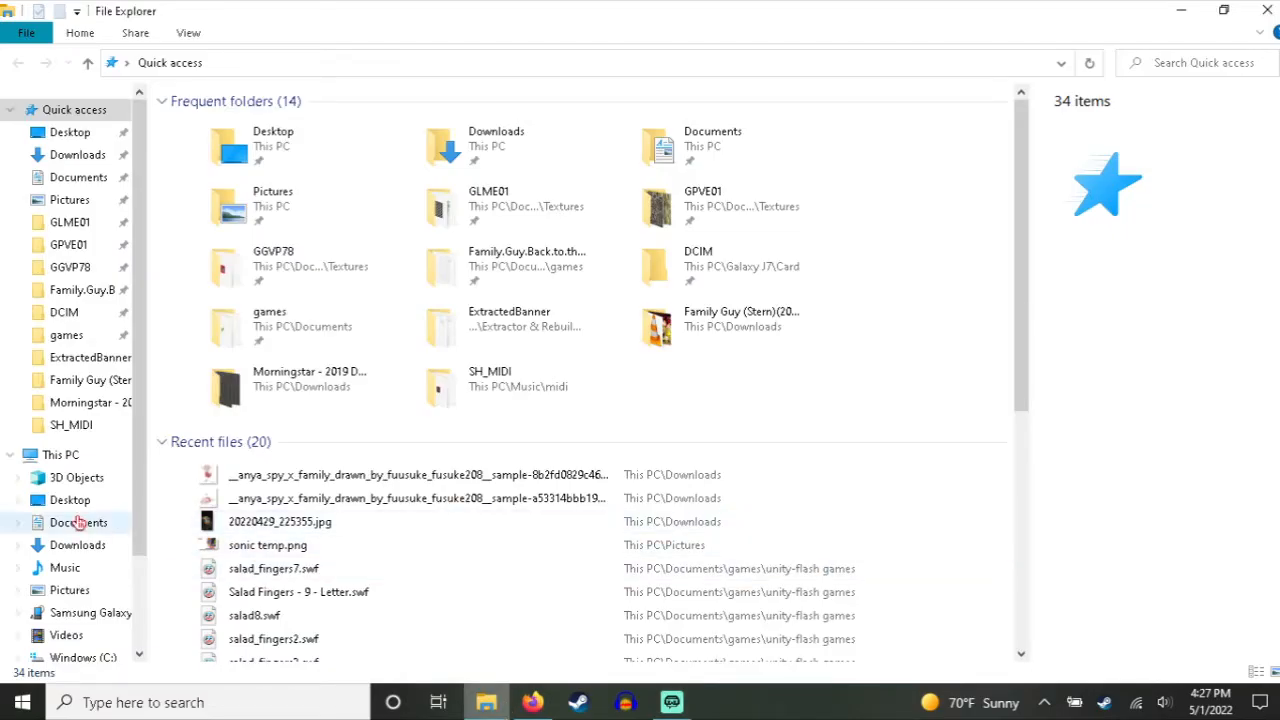
scroll(70, 520, down, 2)
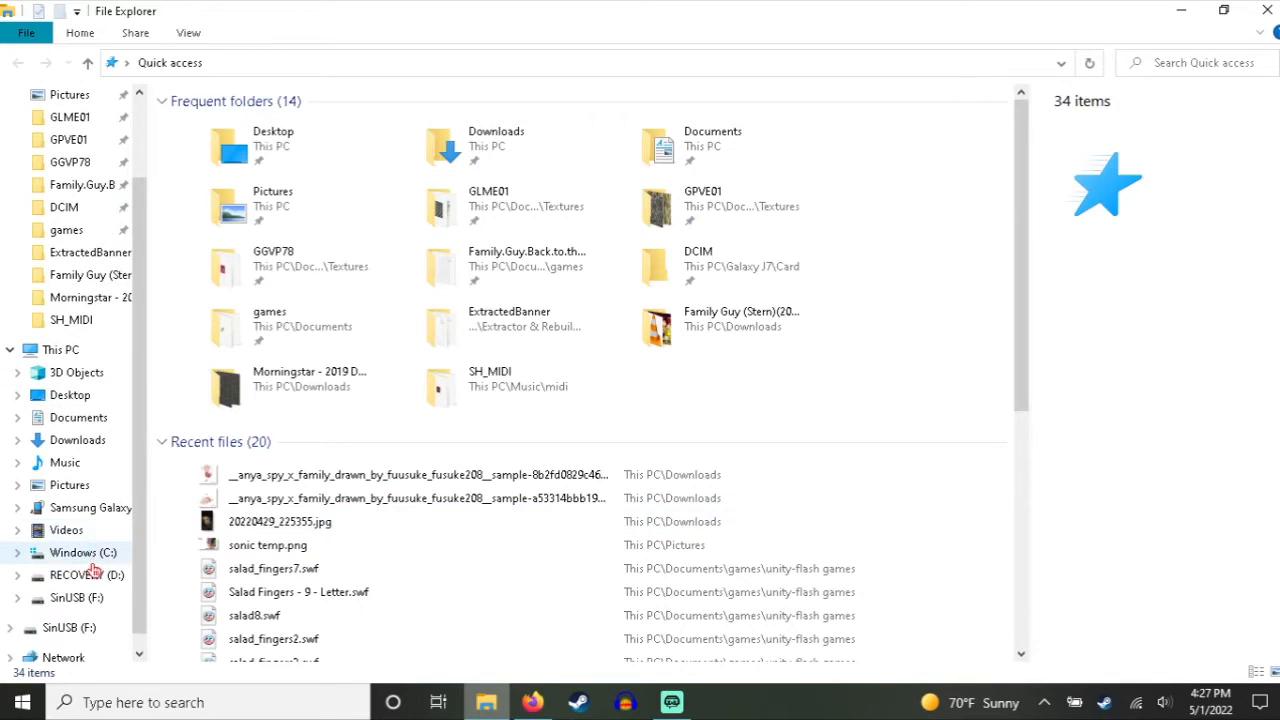
click(88, 510)
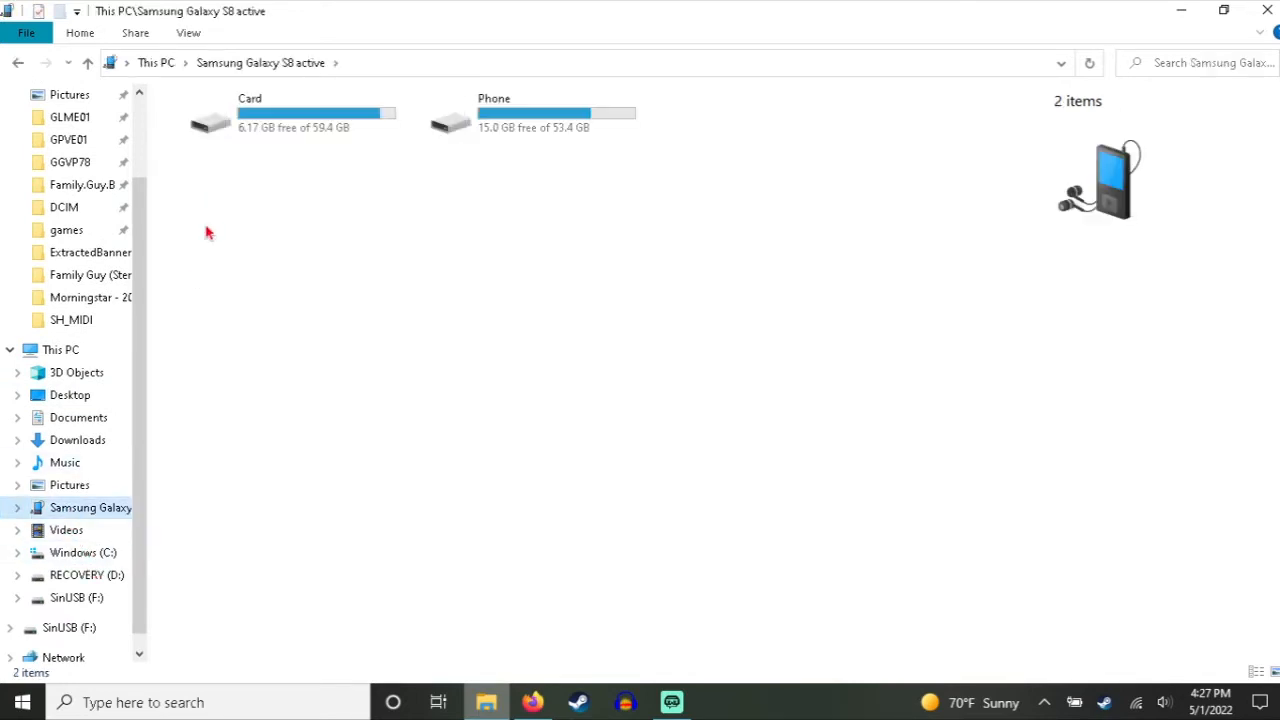
double_click(510, 127)
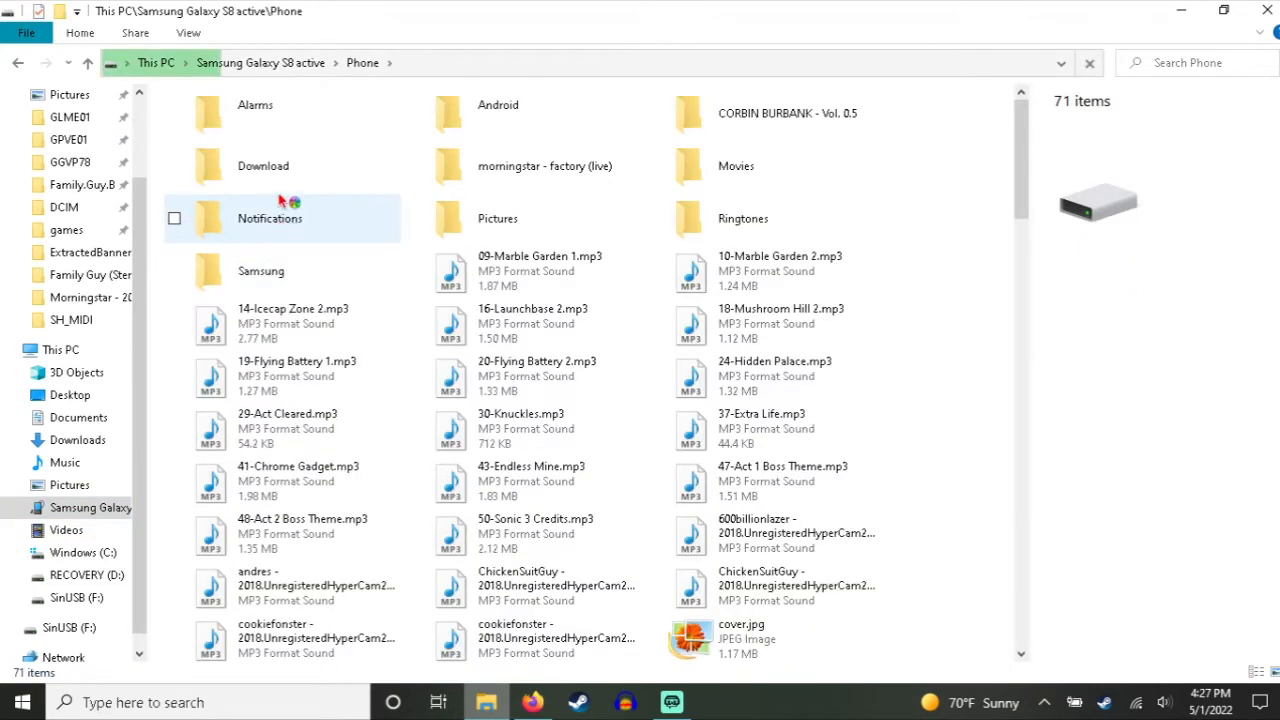
double_click(280, 185)
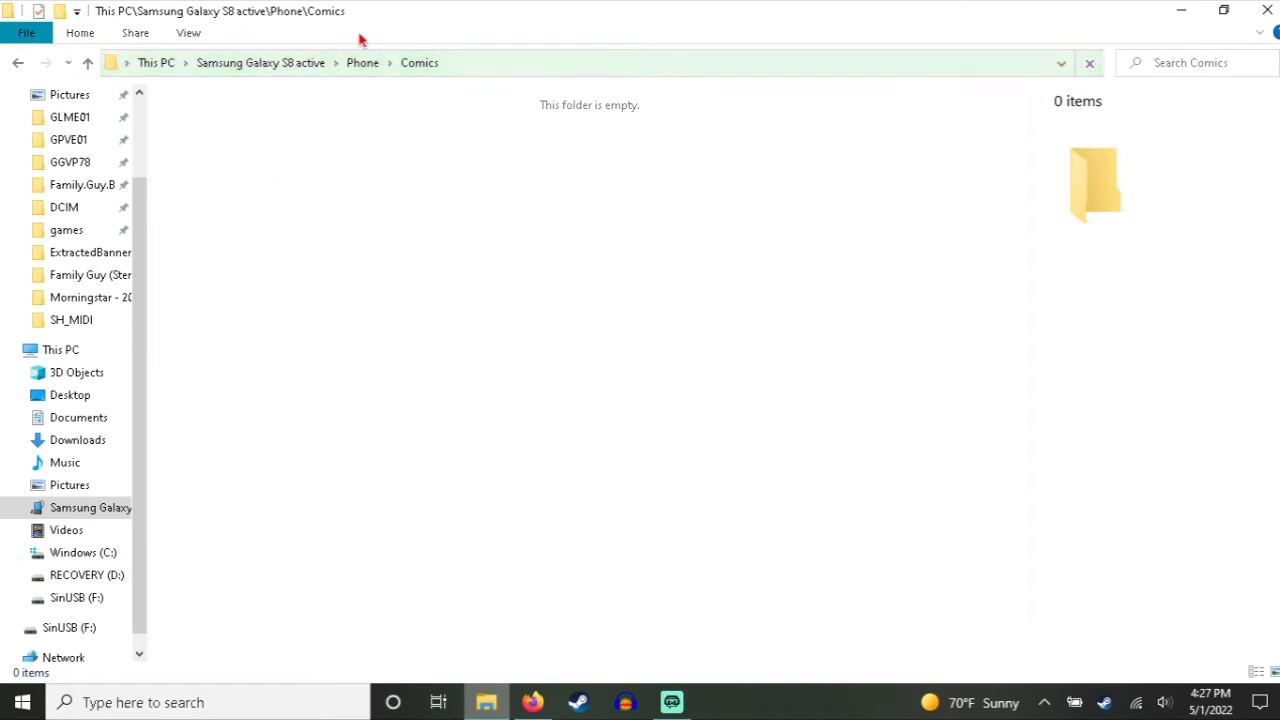
click(365, 63)
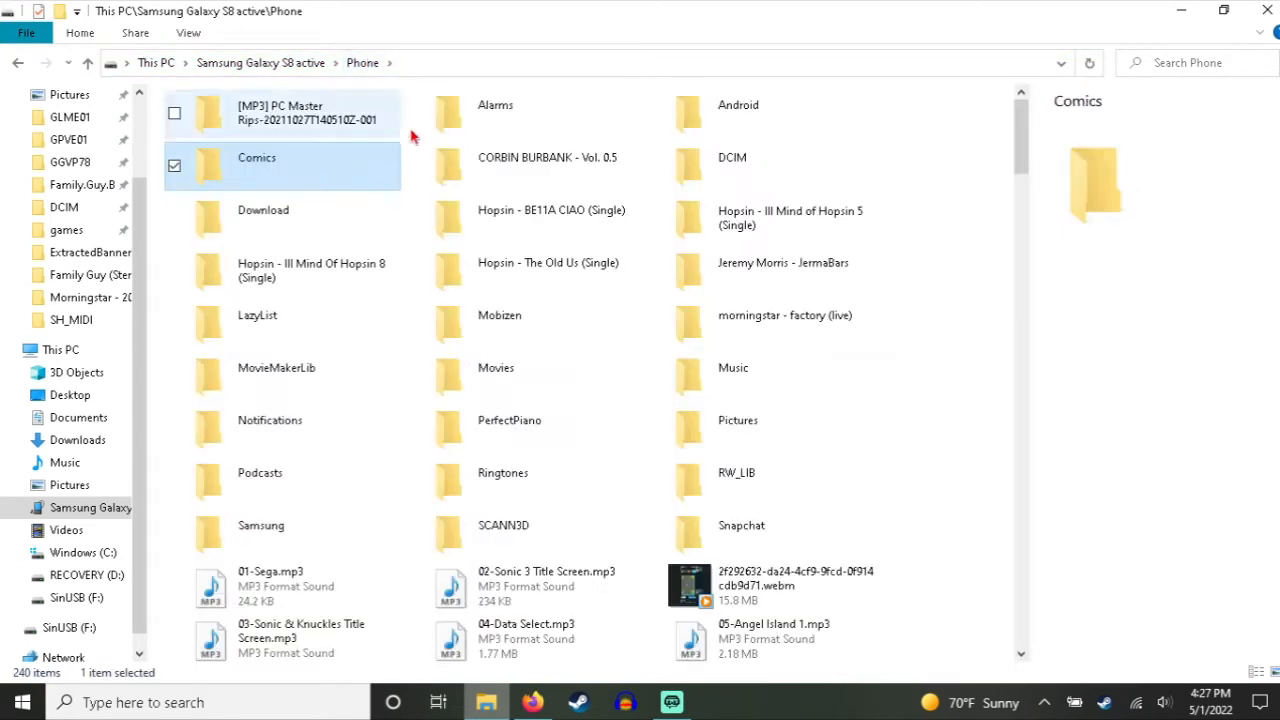
double_click(786, 169)
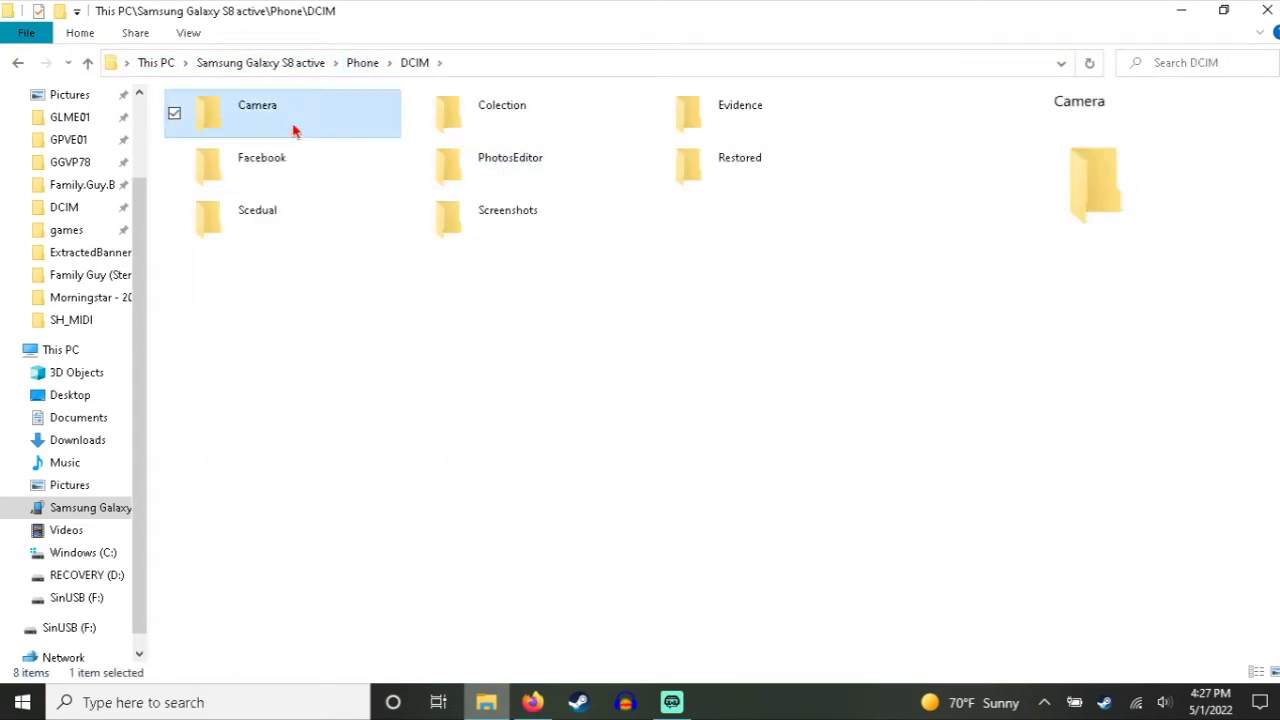
double_click(294, 131)
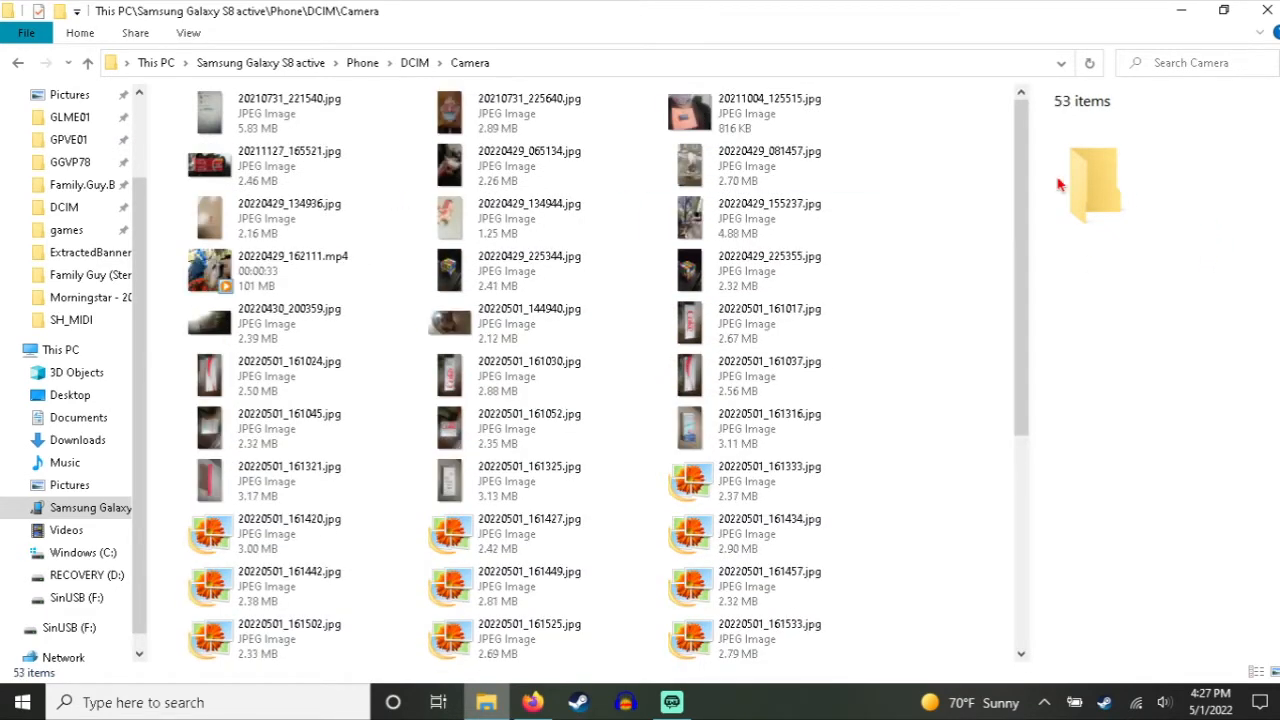
Step: Select the range of photos from 20220501_161017.jpg through 20220501_162248.jpg in the Camera folder
drag(1022, 185, 1029, 534)
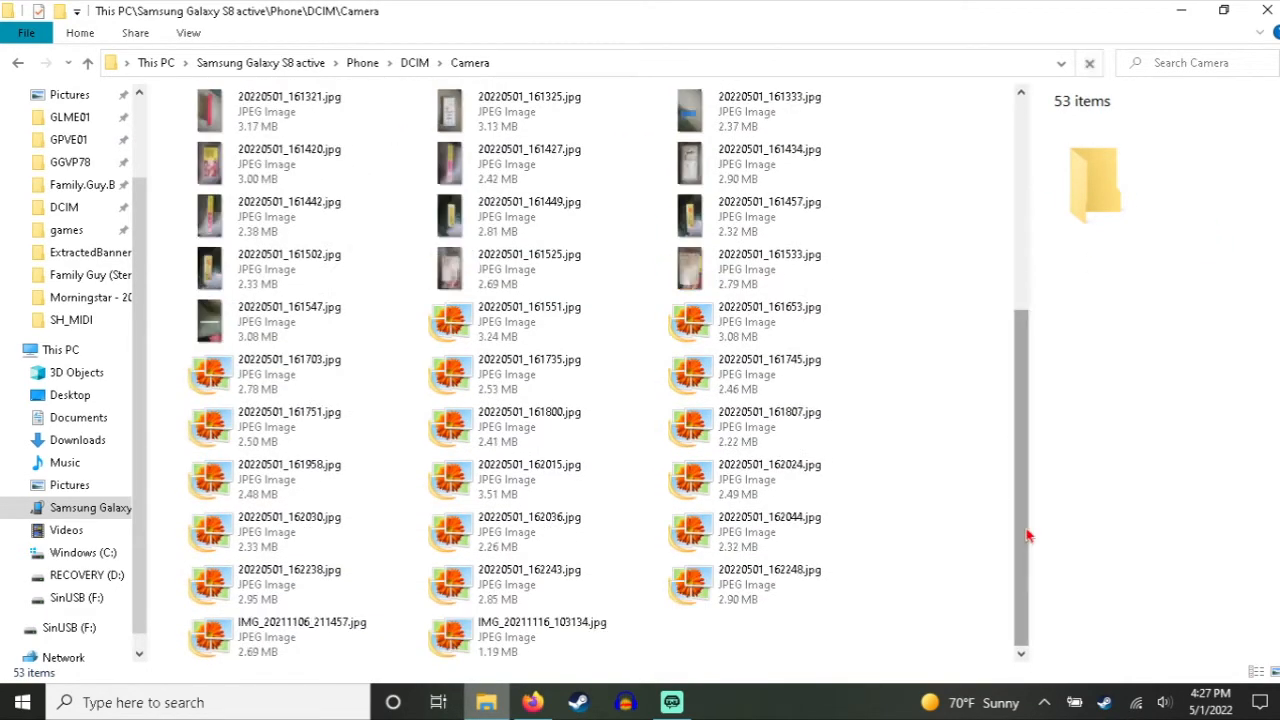
scroll(757, 388, up, 1)
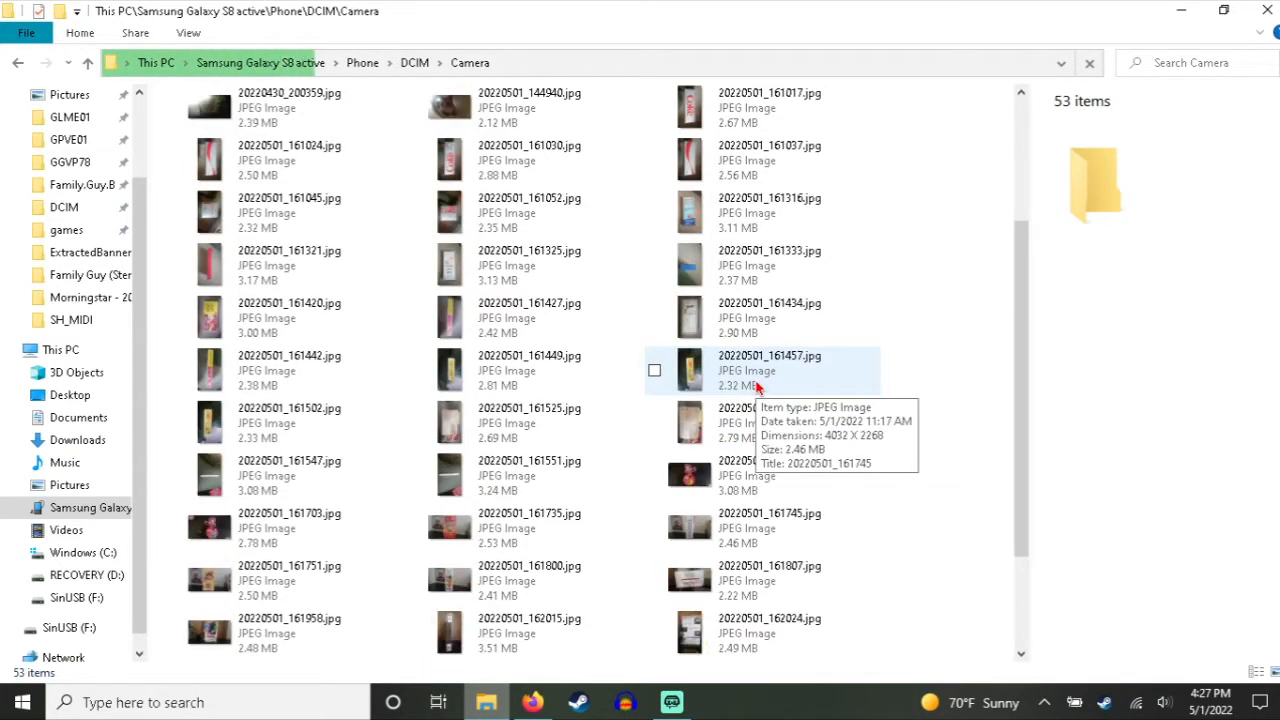
click(745, 107)
scroll(686, 398, down, 1)
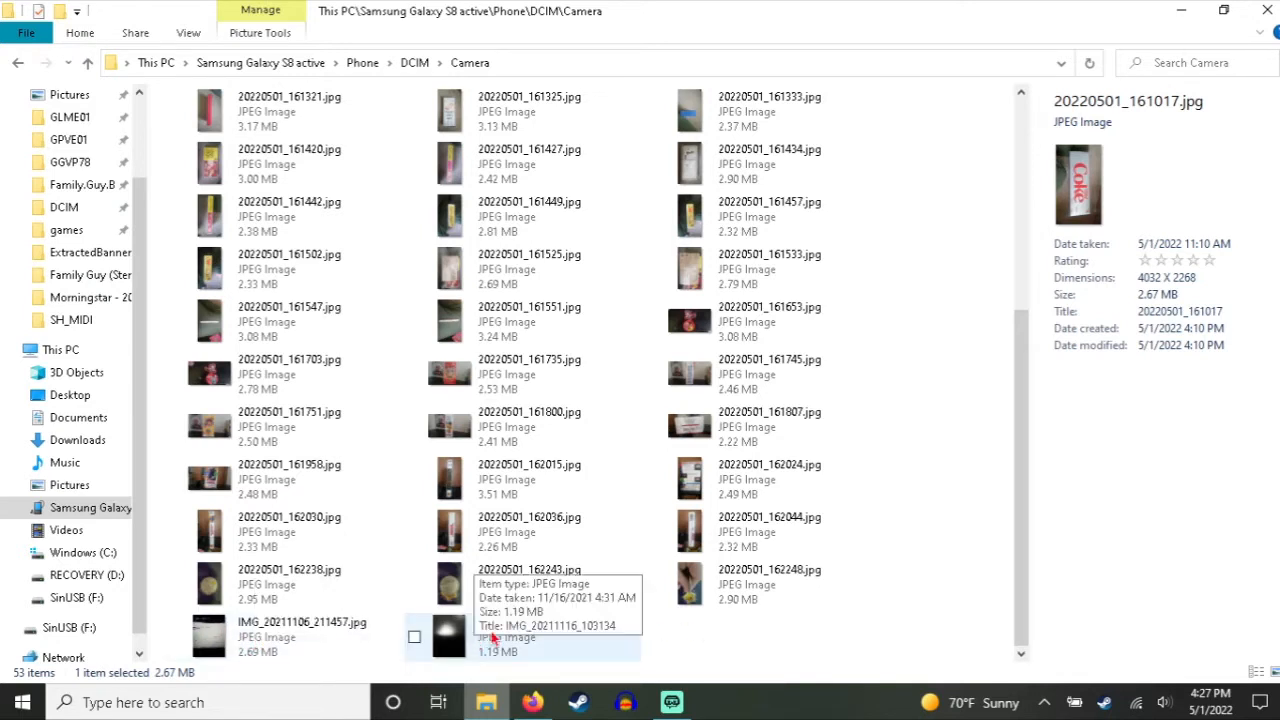
shift+click(748, 590)
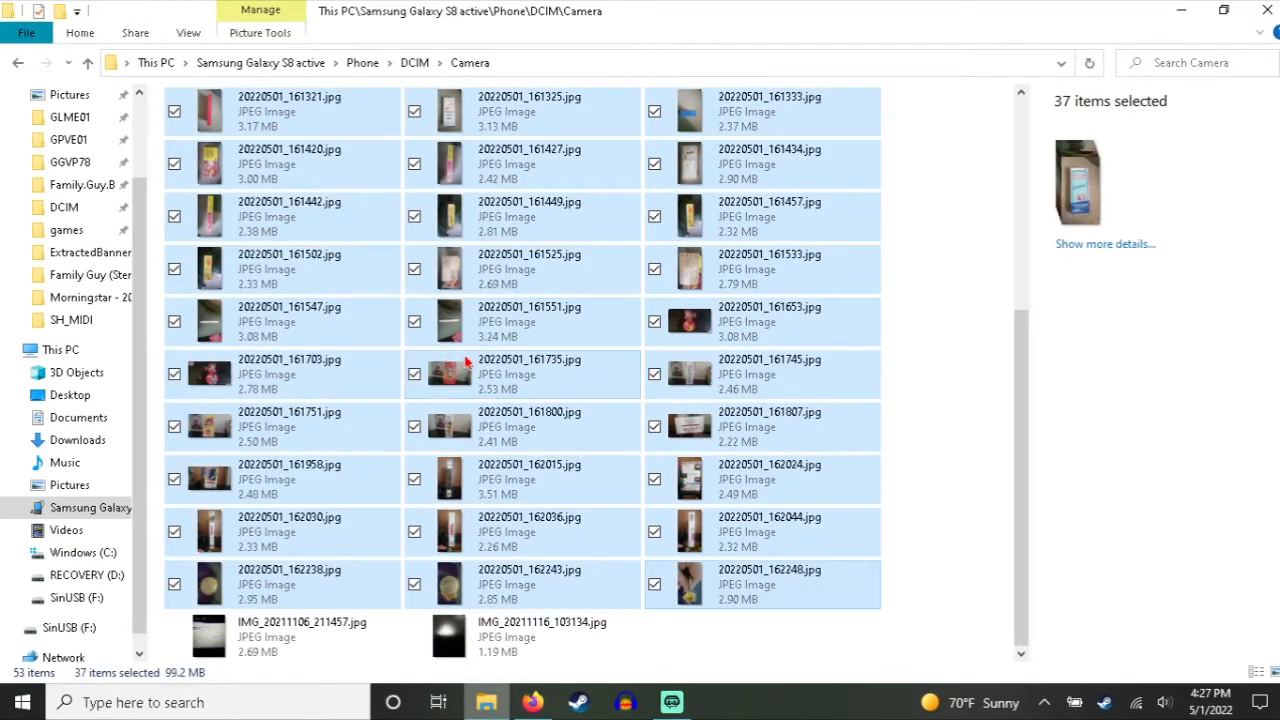
Step: Copy the selected phone photos into the PC's Downloads folder and open that folder
click(17, 440)
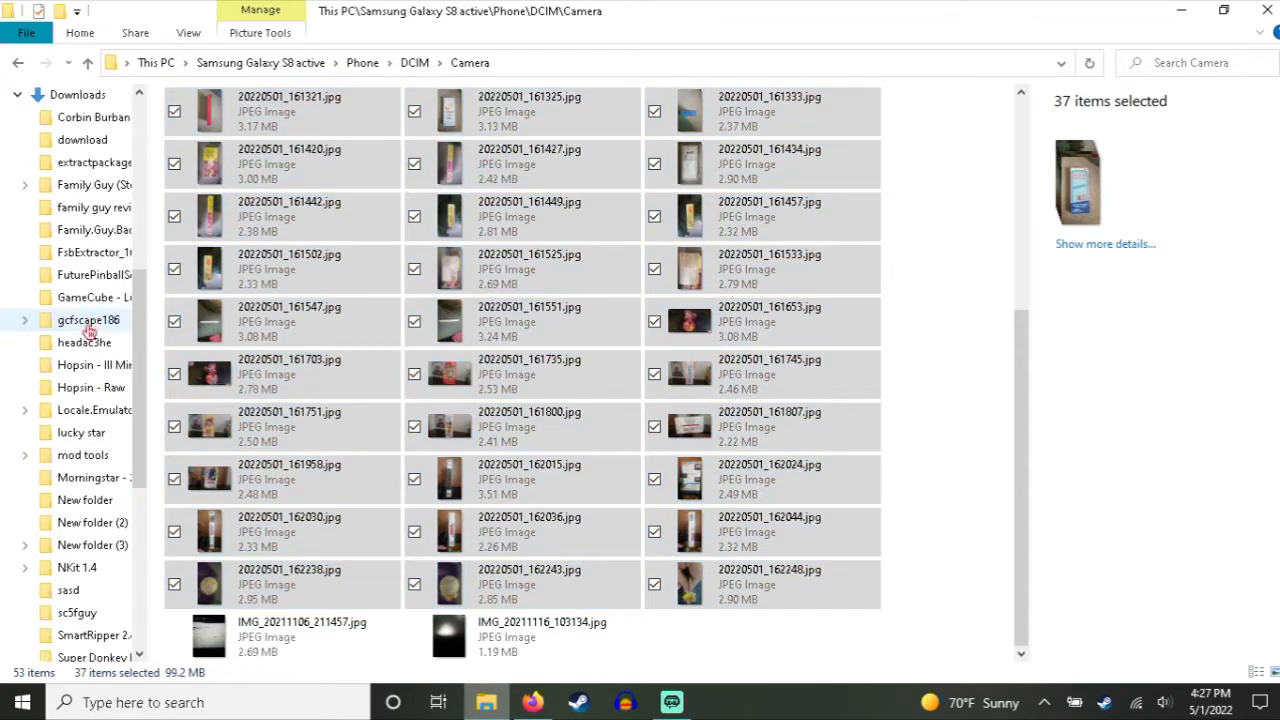
drag(215, 150, 80, 98)
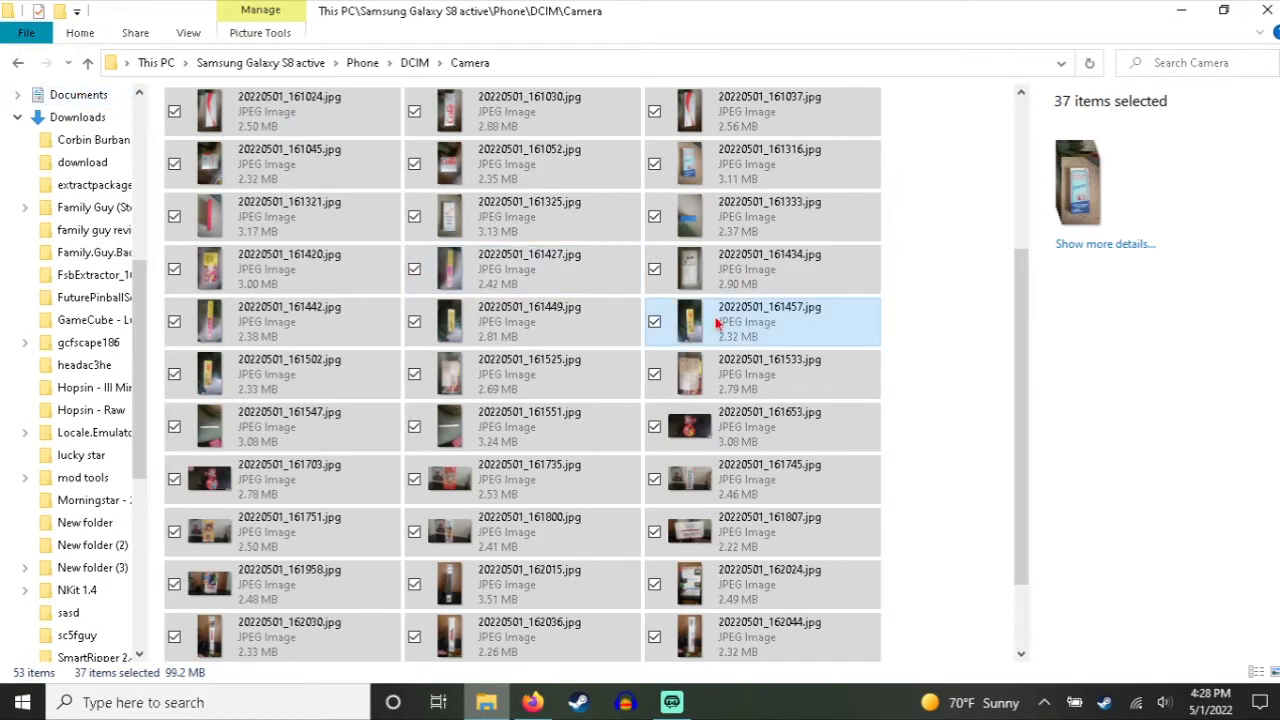
drag(460, 165, 86, 124)
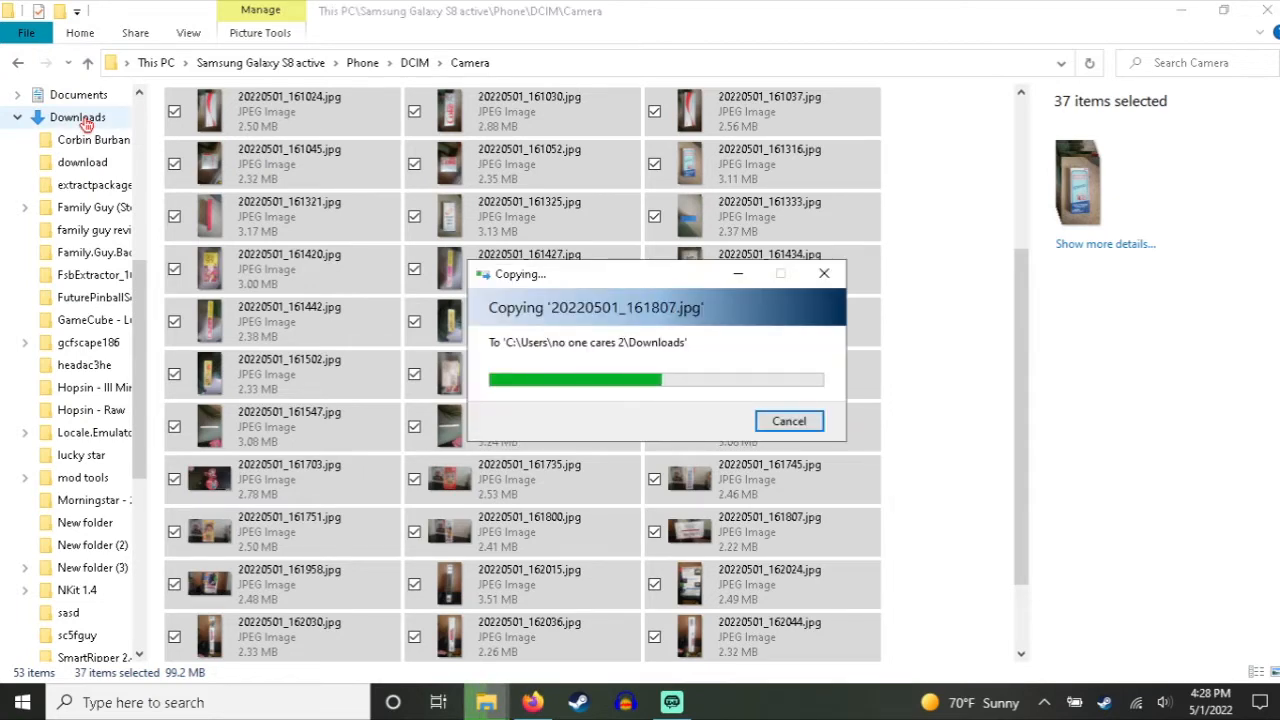
click(86, 122)
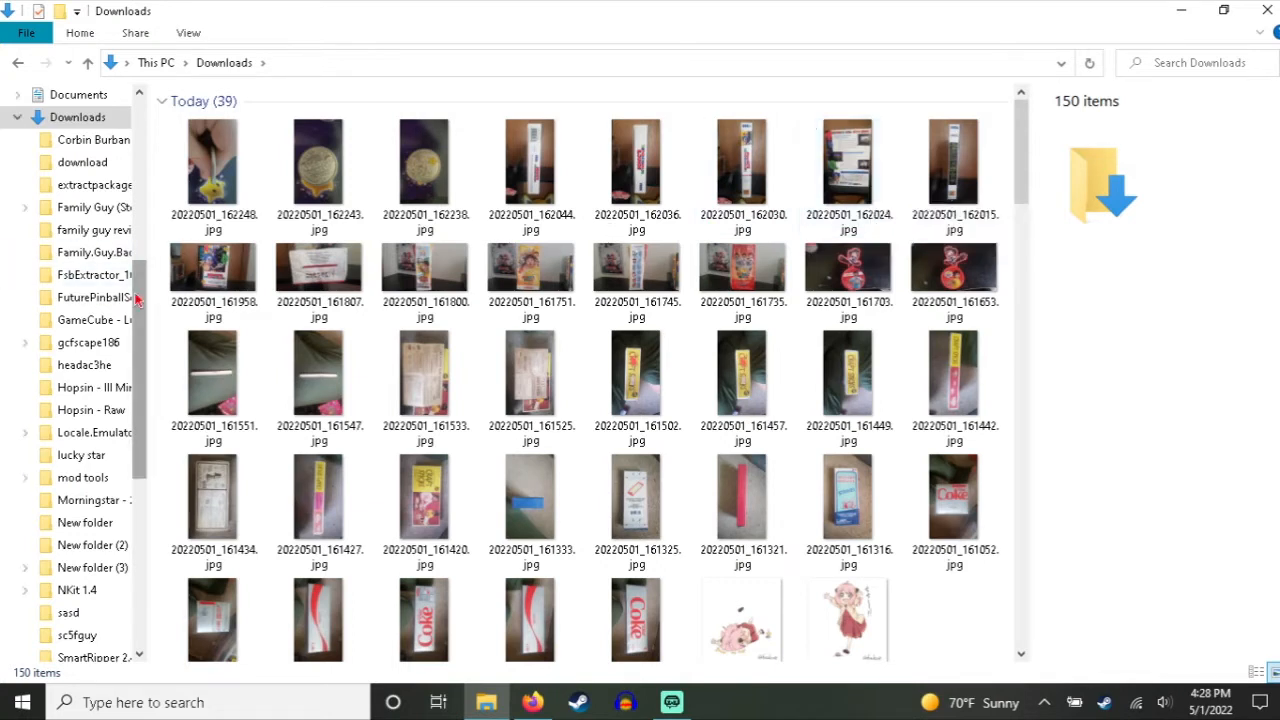
Step: Select the six game box photos from 20220501_161958.jpg to 20220501_162044.jpg and open them in paint.net
click(207, 296)
shift+click(535, 200)
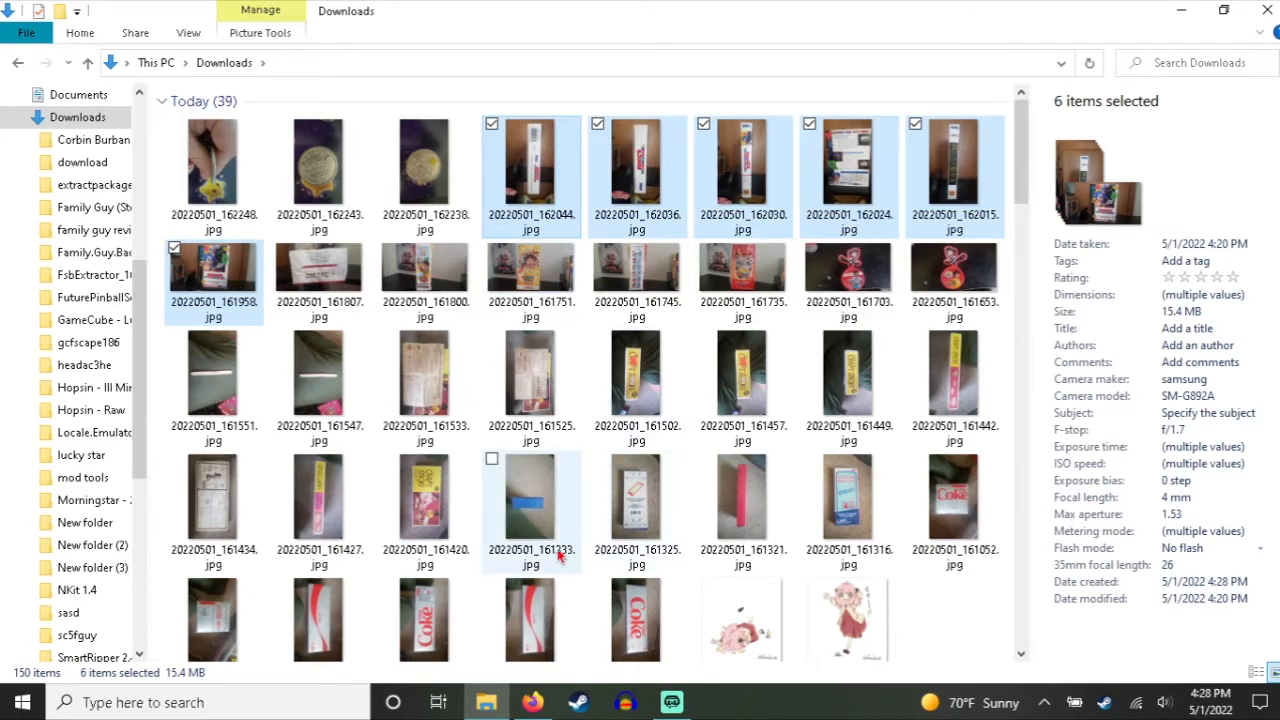
click(233, 711)
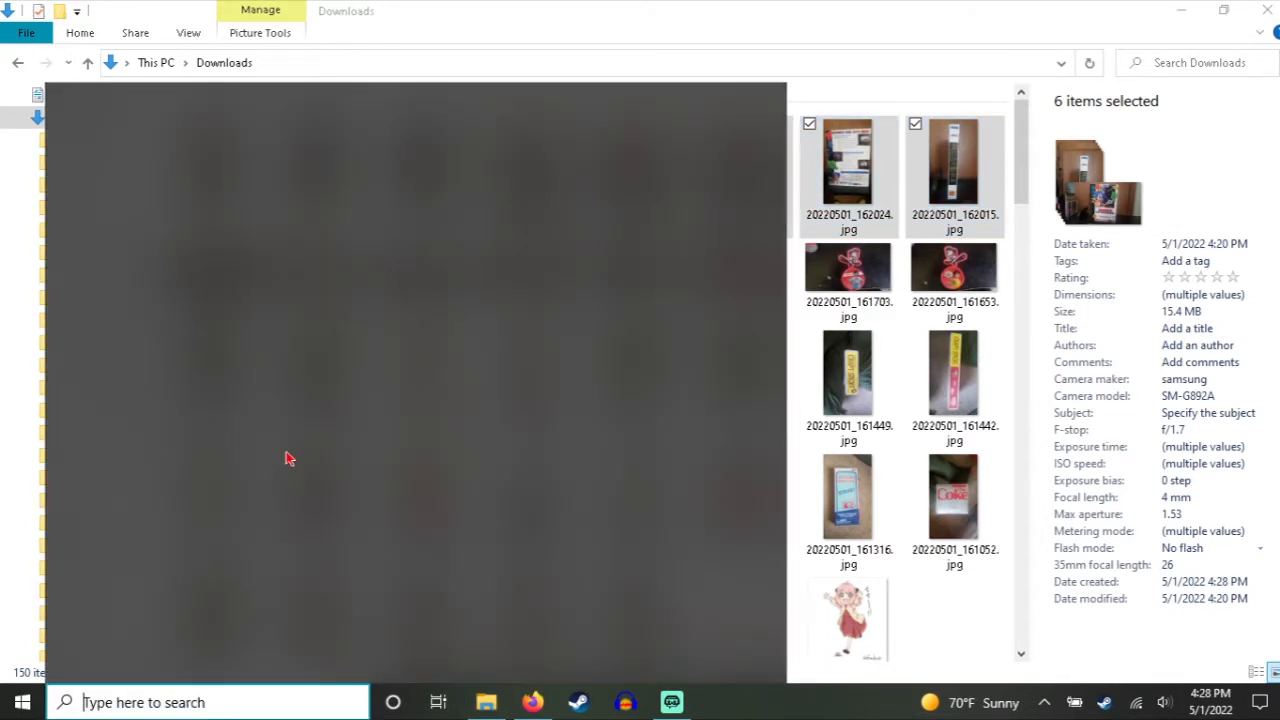
text(paint.net)
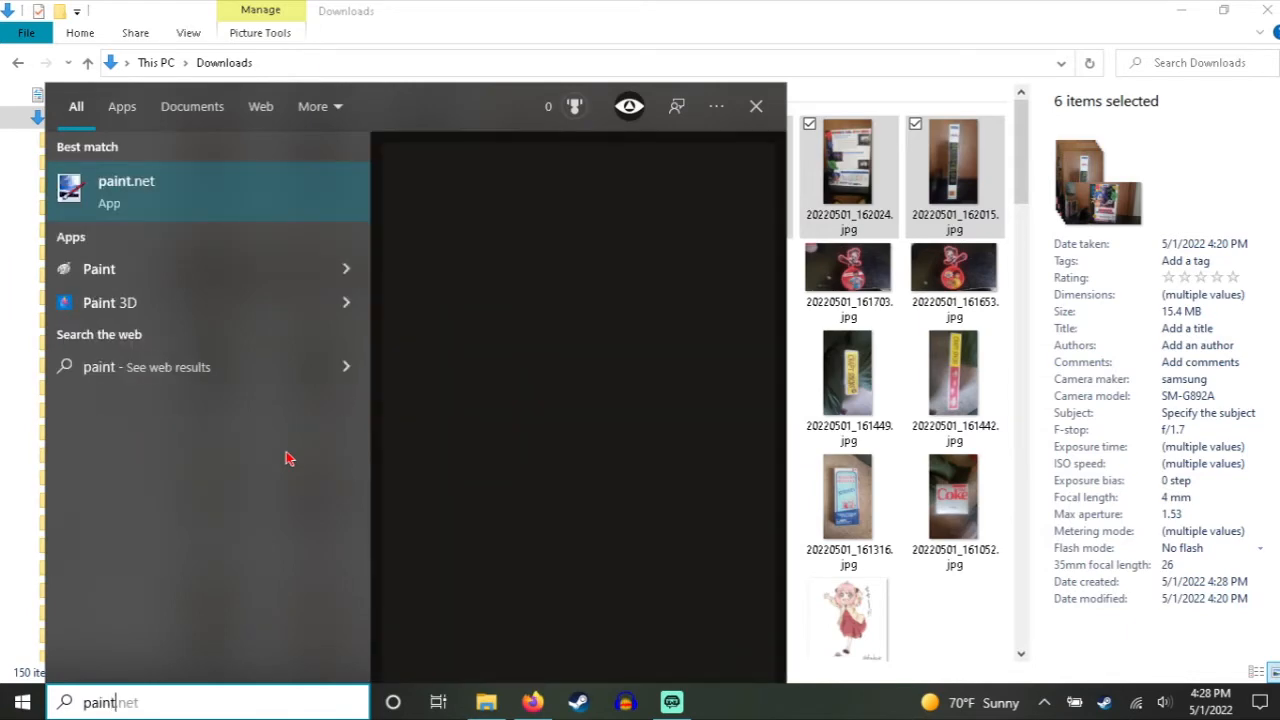
key(Escape)
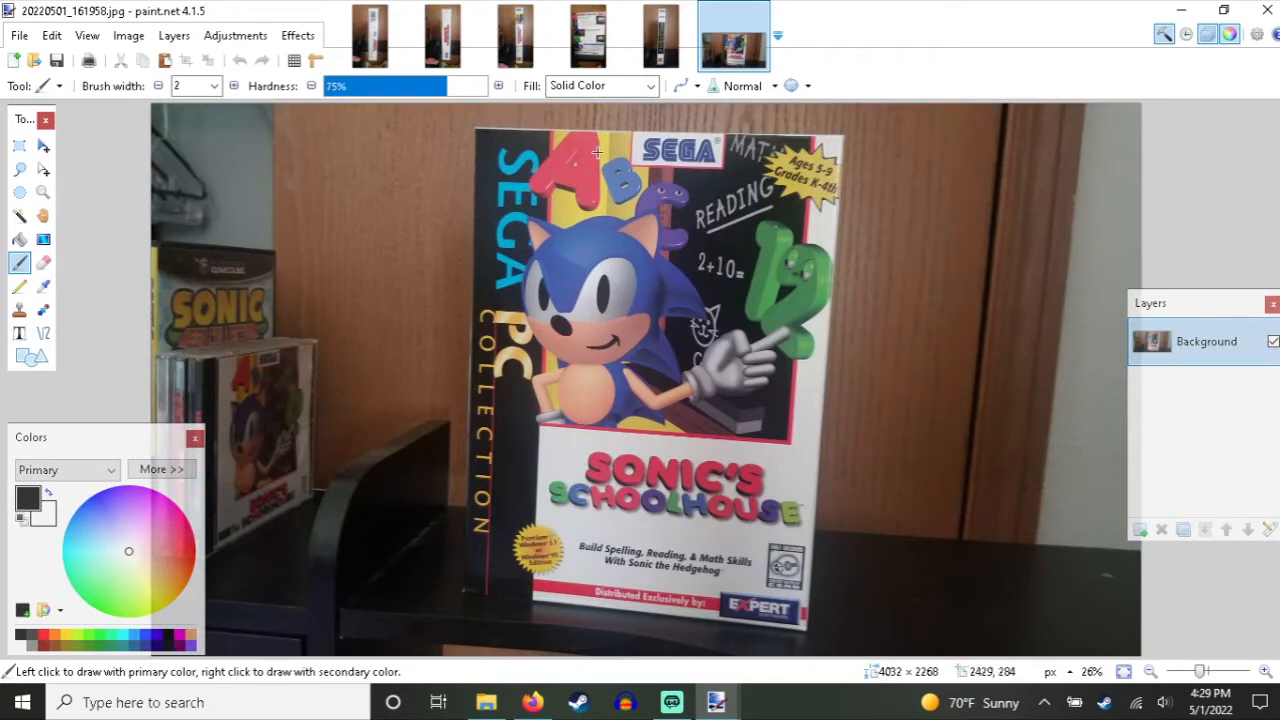
Step: Create a new blank image measuring 5000 by 5000 pixels
click(443, 37)
click(516, 37)
click(588, 37)
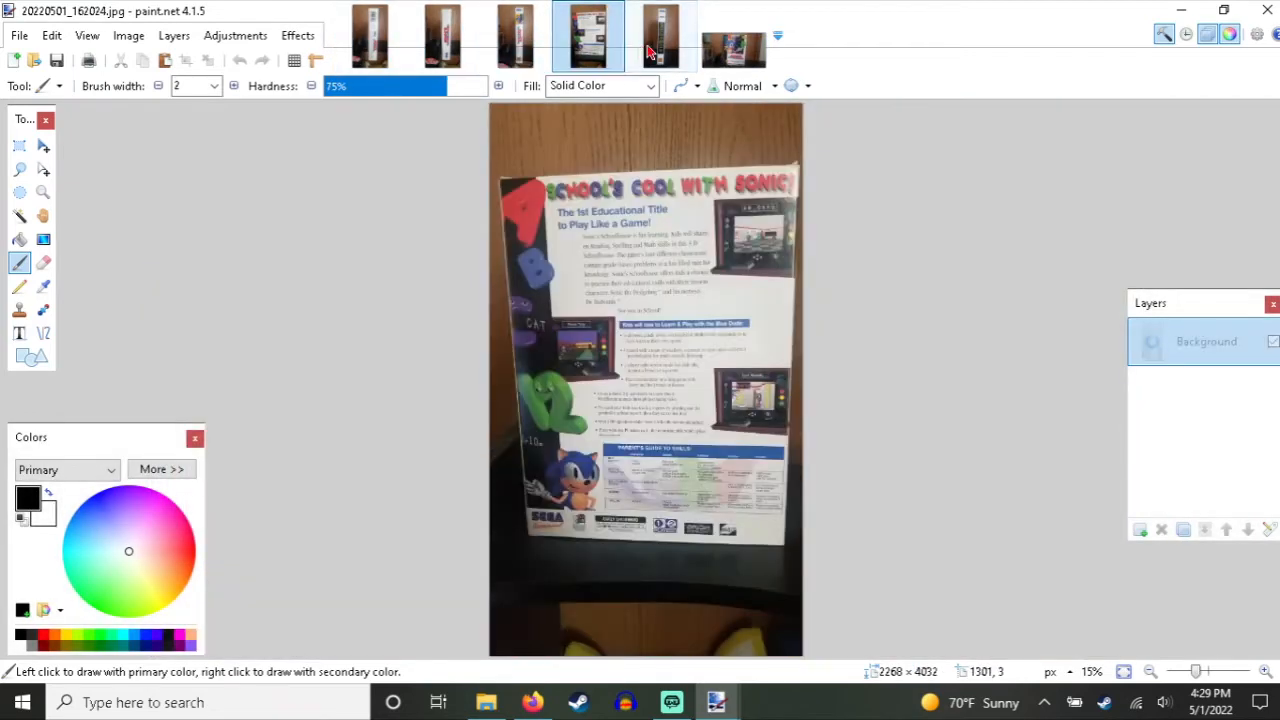
click(660, 37)
click(734, 37)
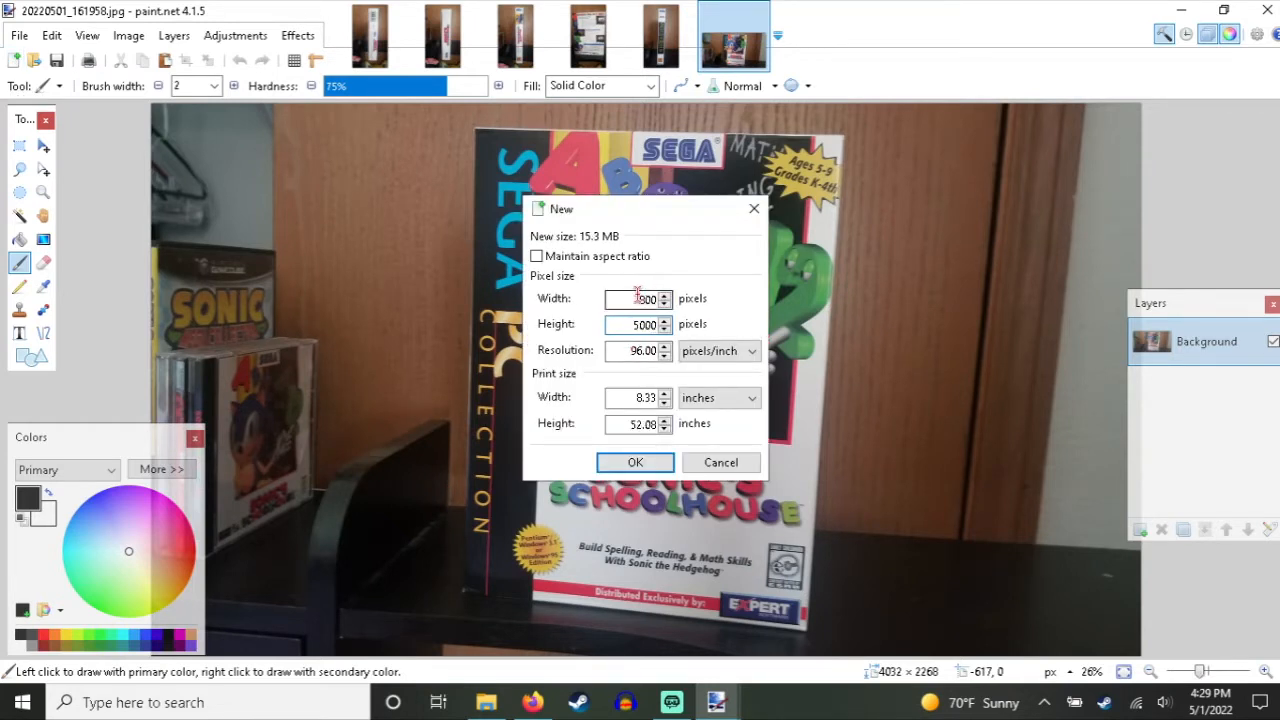
text(00)
click(635, 462)
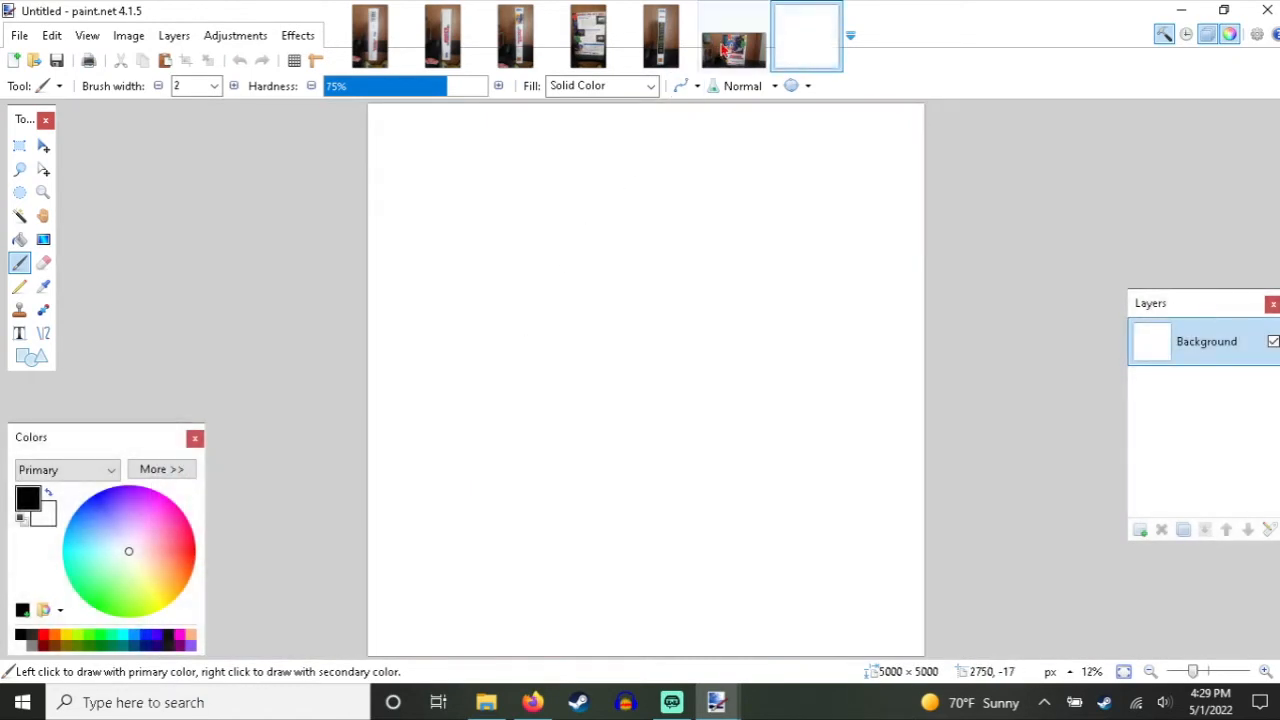
Step: Select the box's front cover in 20220501_161958.jpg with a rectangle about 1669 by 2157 pixels
key(ctrl+shift+Tab)
key(s)
drag(465, 118, 877, 644)
Step: Extend the left edge of the front cover selection slightly outward, making it about 1682 pixels wide
ctrl+scroll(740, 625, up, 2)
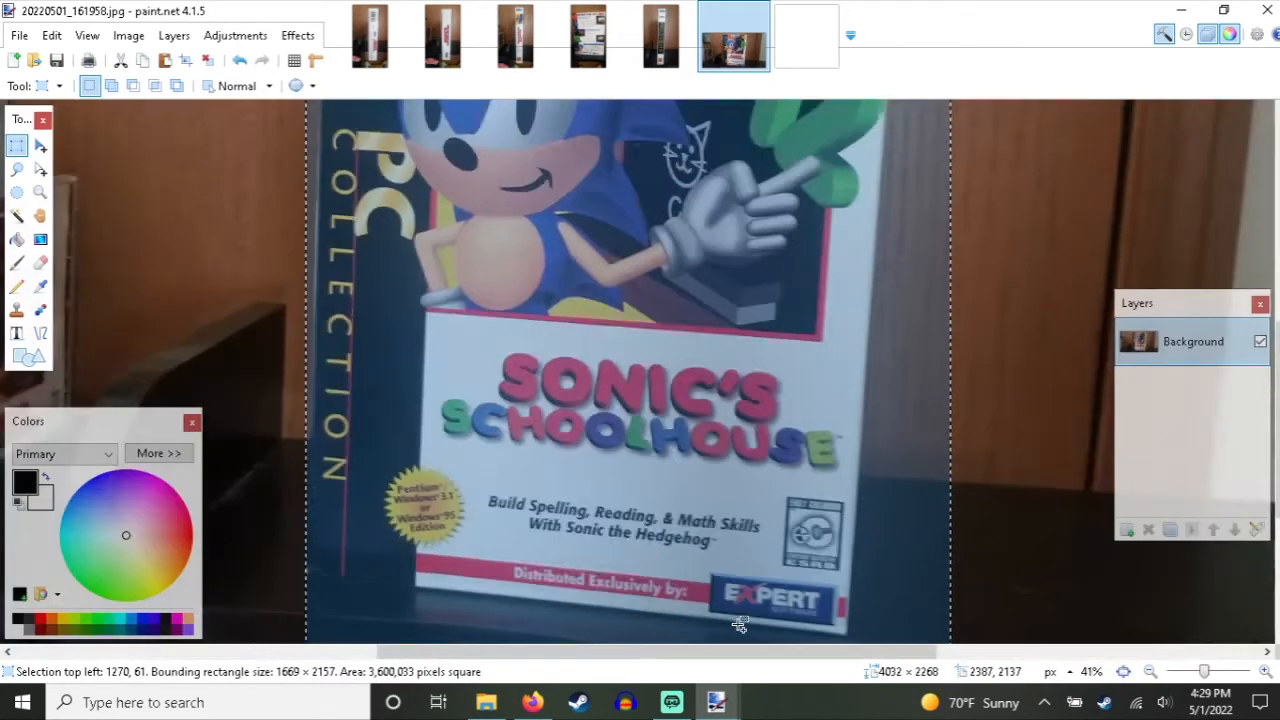
ctrl+scroll(740, 625, up, 2)
ctrl+scroll(591, 548, up, 2)
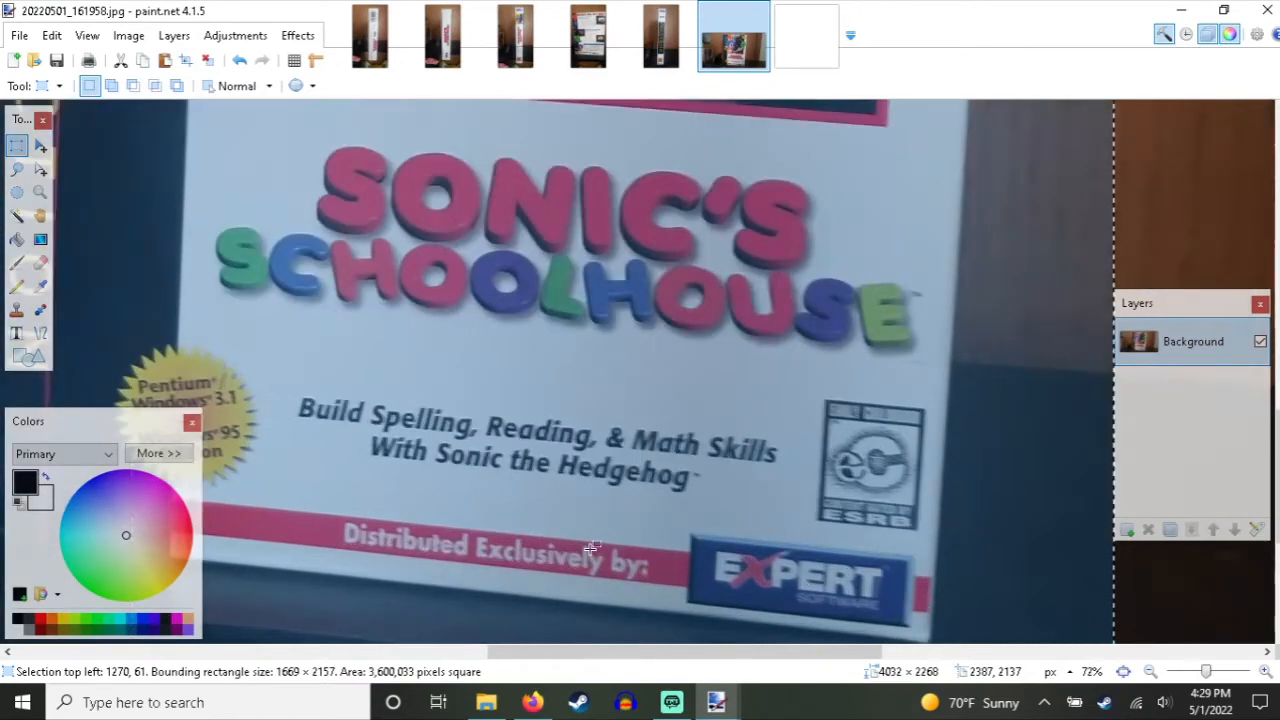
scroll(591, 548, left, 5)
ctrl+scroll(876, 533, up, 3)
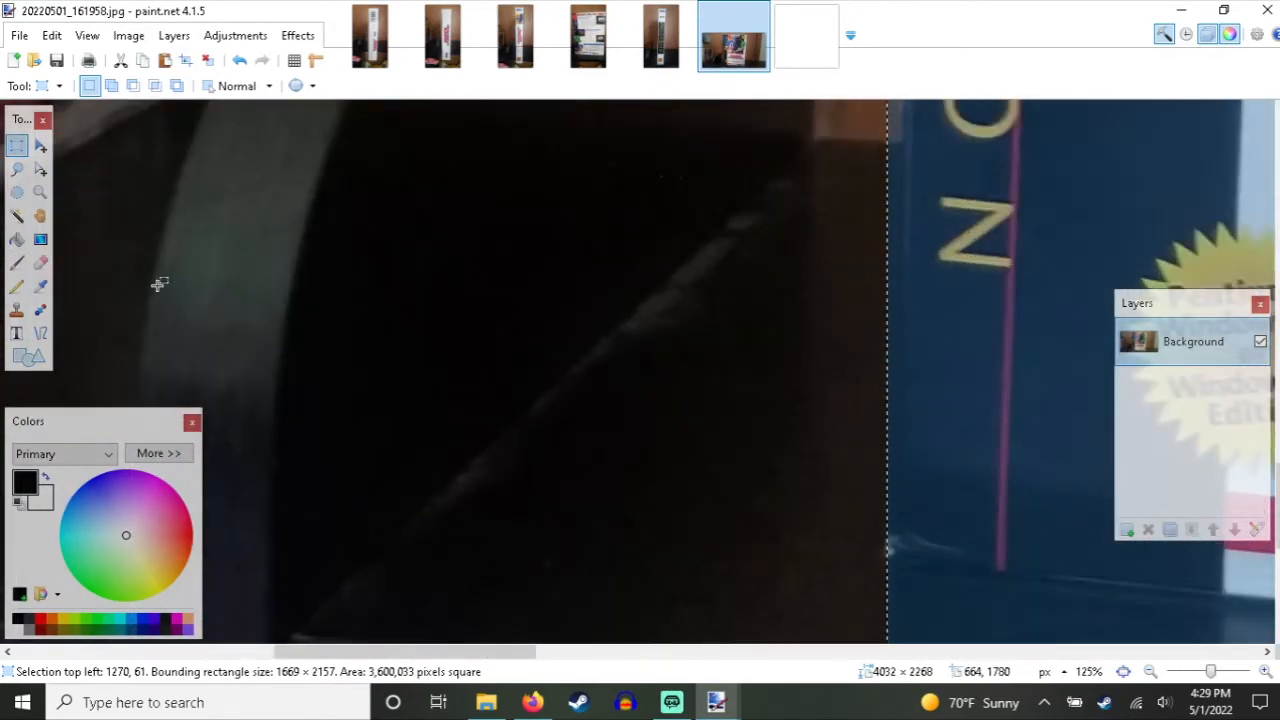
click(40, 169)
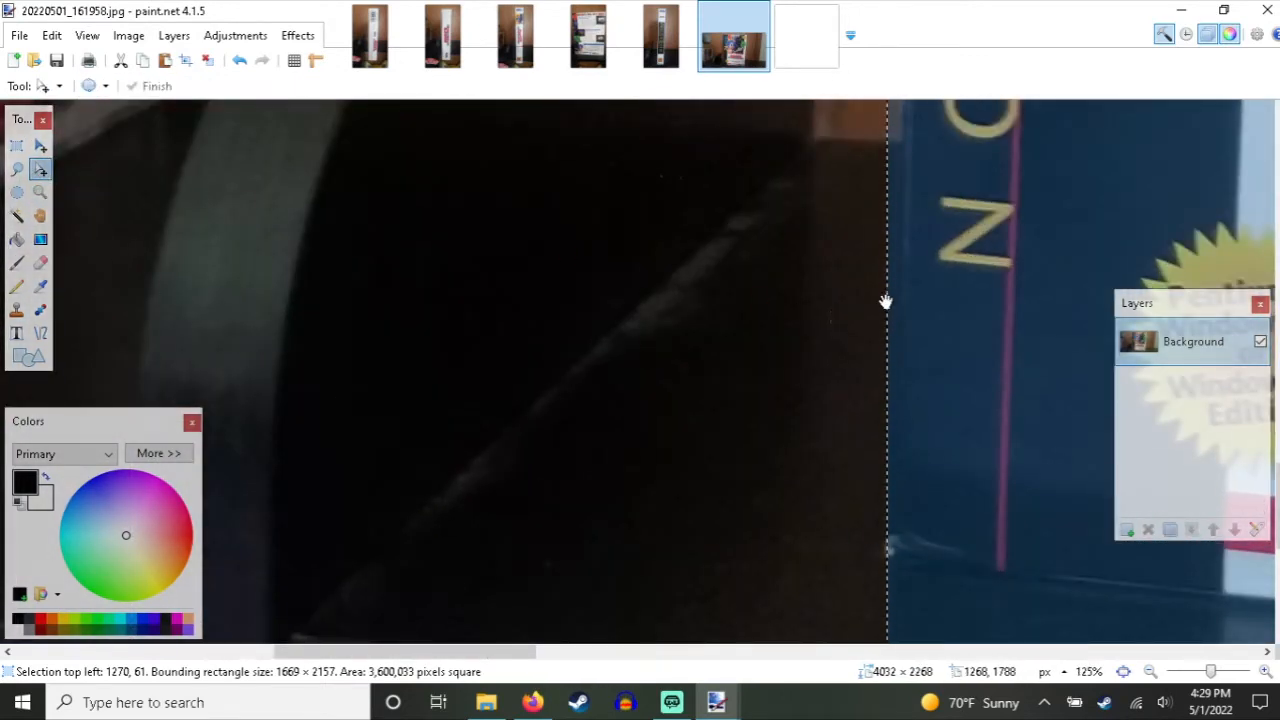
drag(876, 303, 871, 303)
ctrl+scroll(914, 366, down, 5)
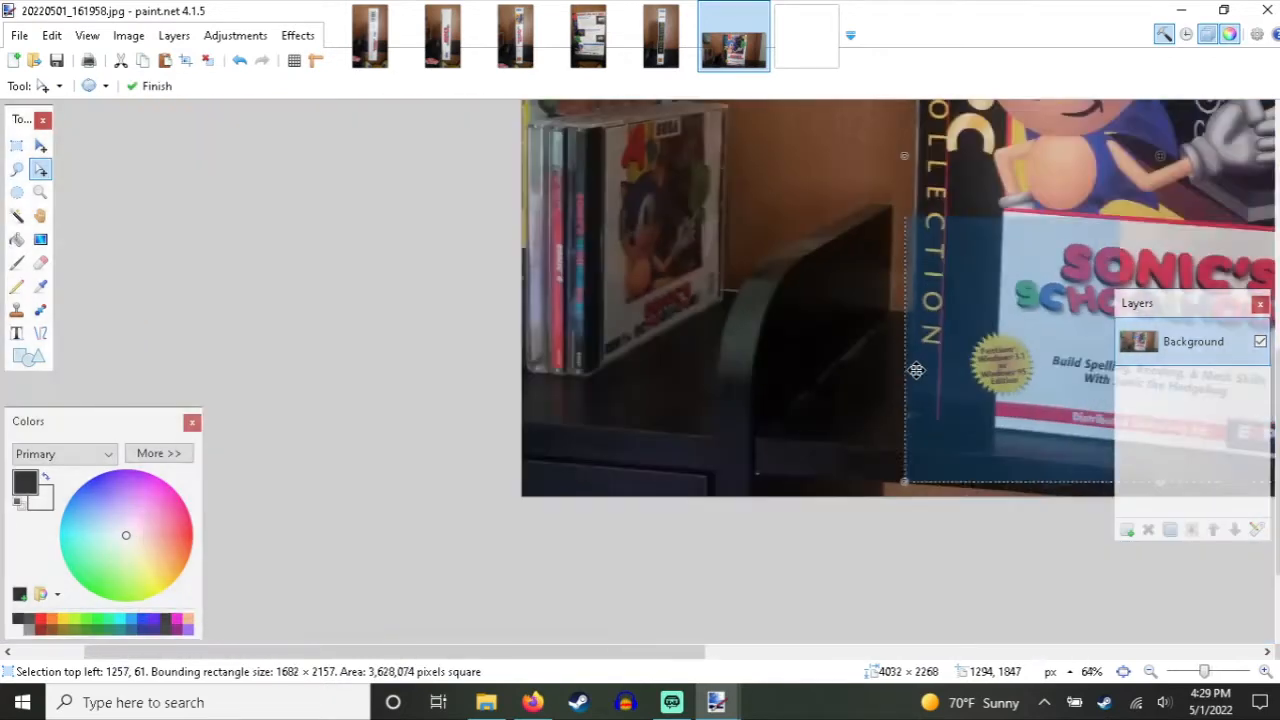
scroll(917, 371, right, 5)
scroll(917, 371, up, 3)
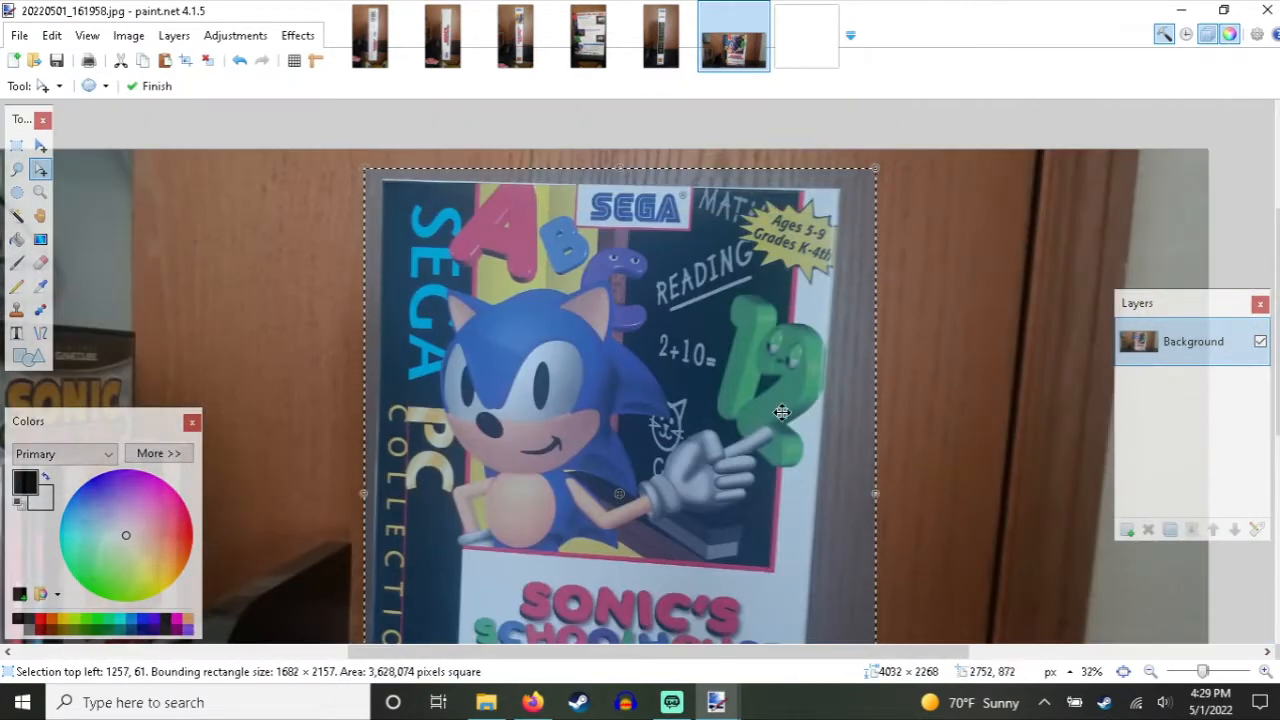
scroll(715, 386, down, 1)
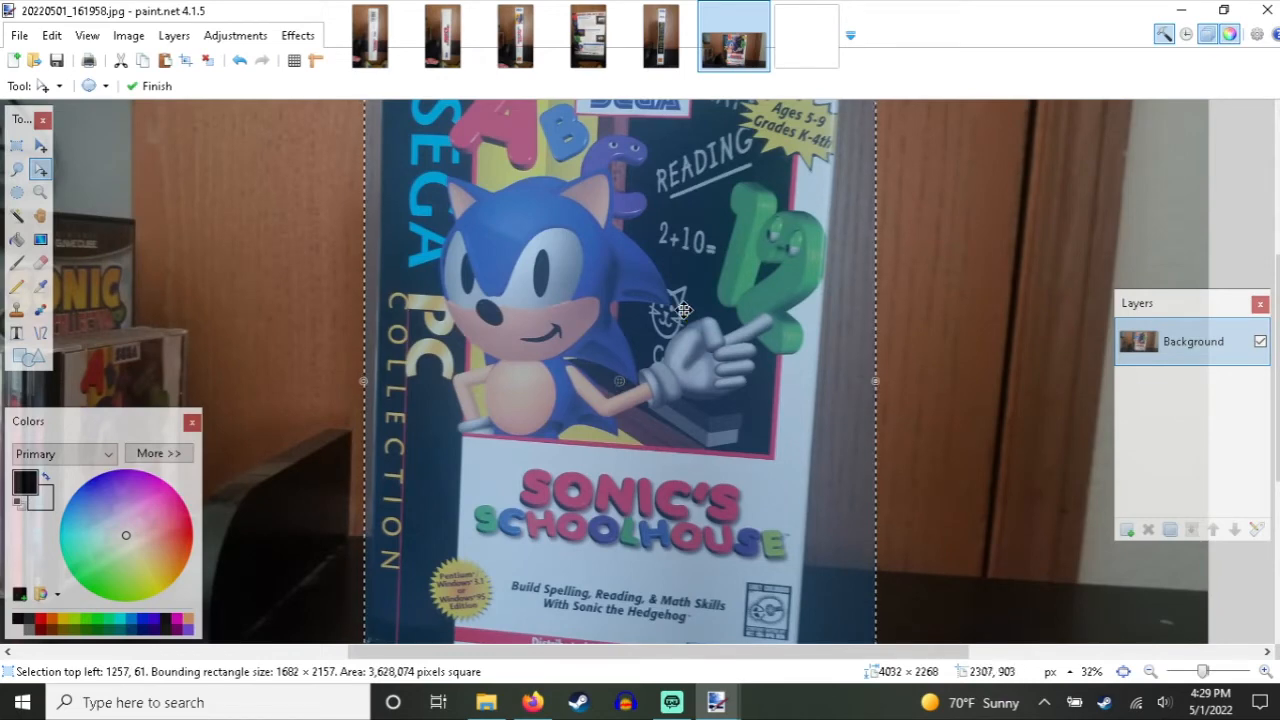
scroll(690, 272, left, 3)
Step: Copy the selected front cover into the 5000 by 5000 image and move it to the canvas's upper-left corner
click(829, 35)
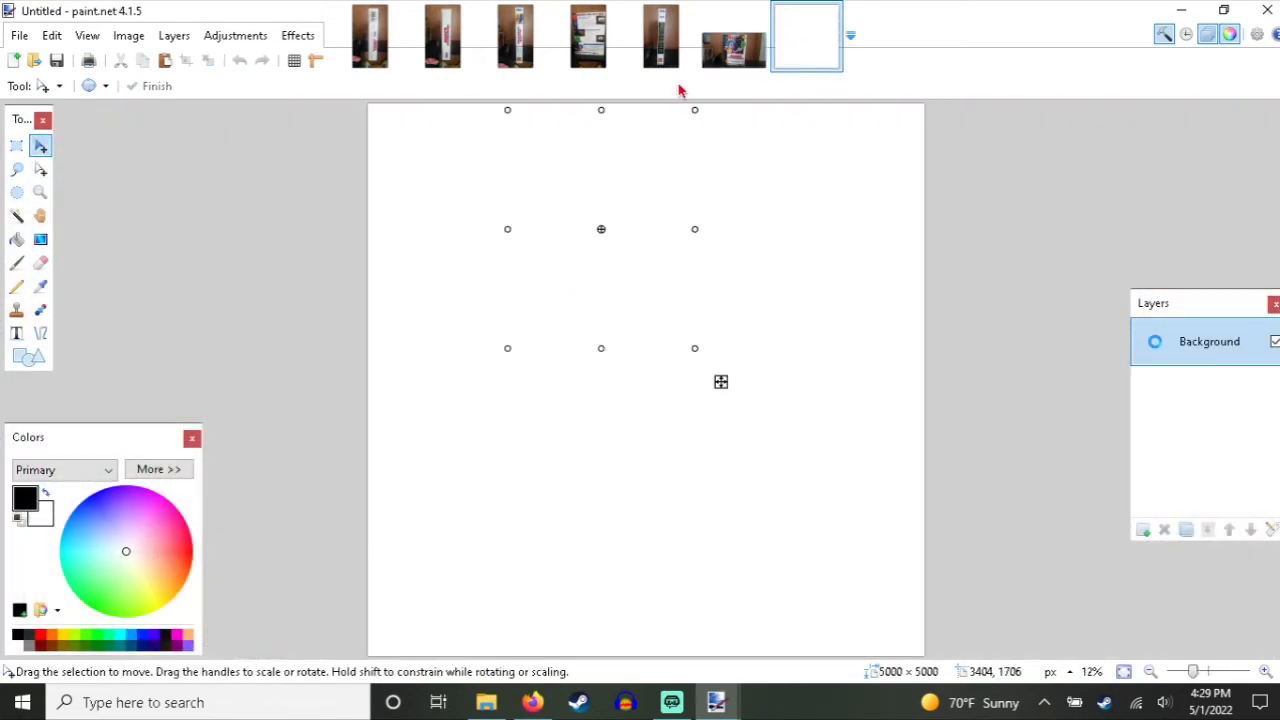
drag(641, 243, 539, 249)
Step: Switch to the spine photo 20220501_162015.jpg and activate Rectangle Select
click(733, 35)
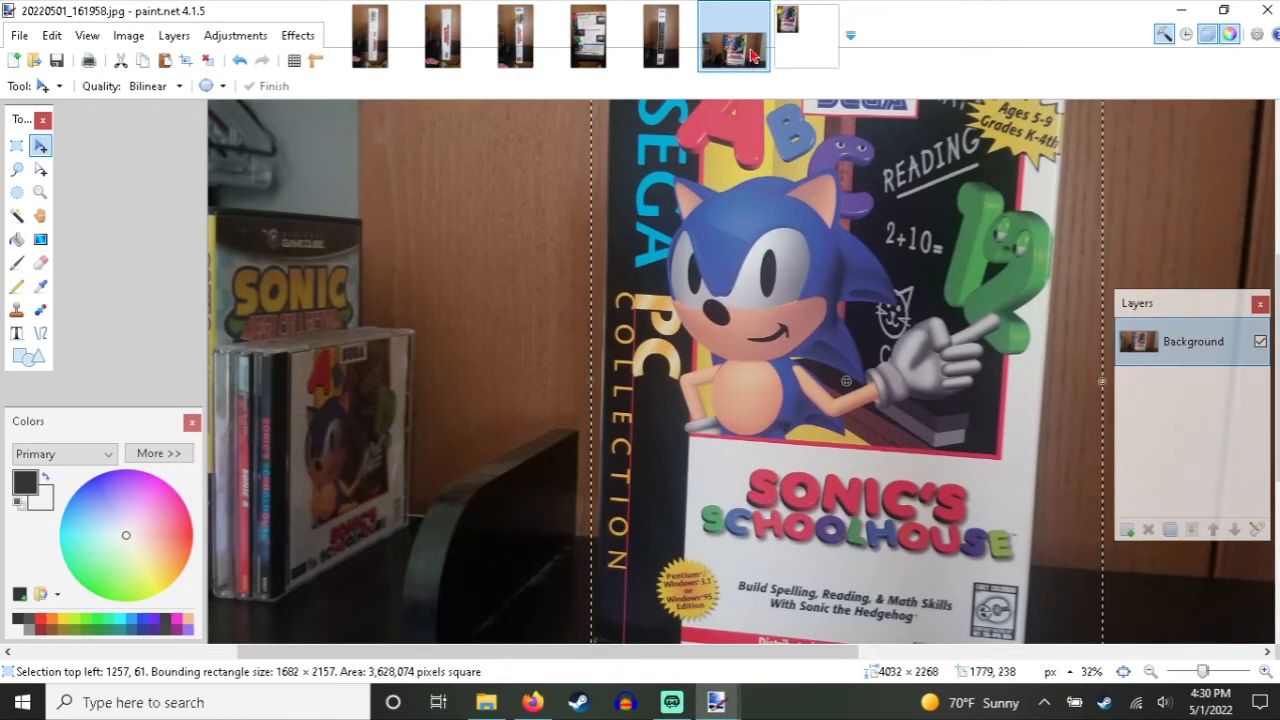
click(796, 46)
click(663, 46)
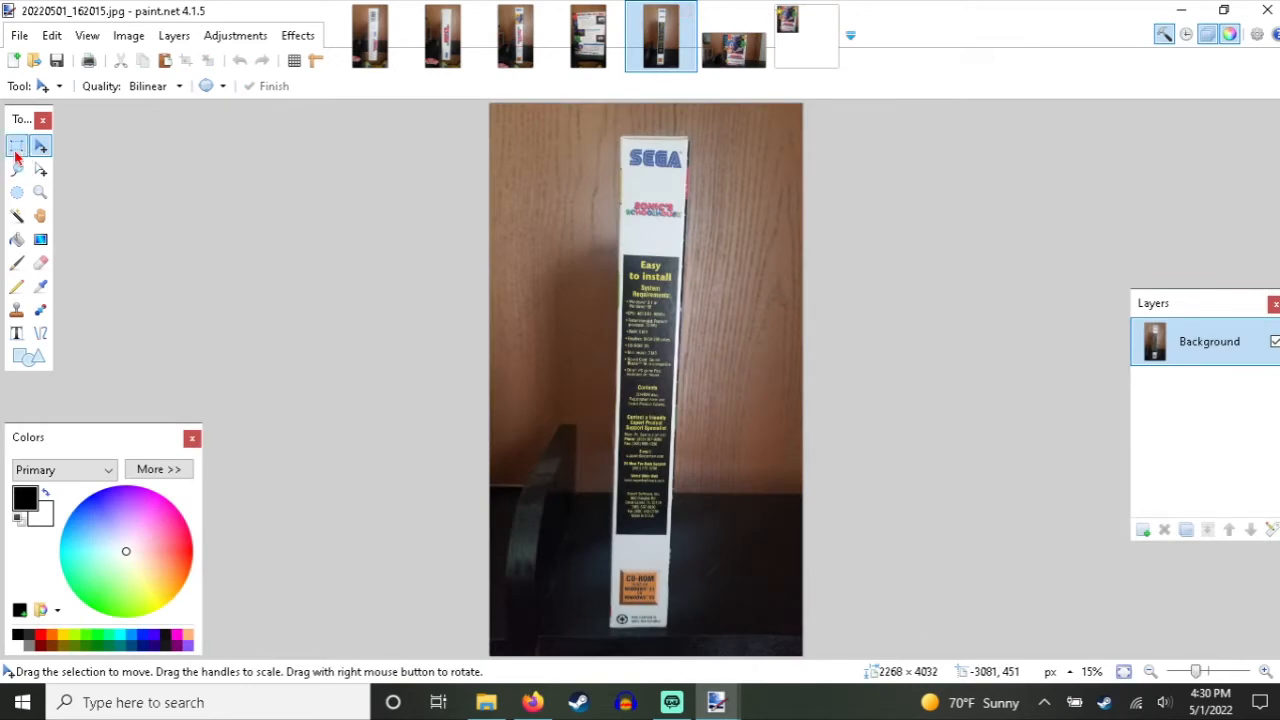
click(16, 148)
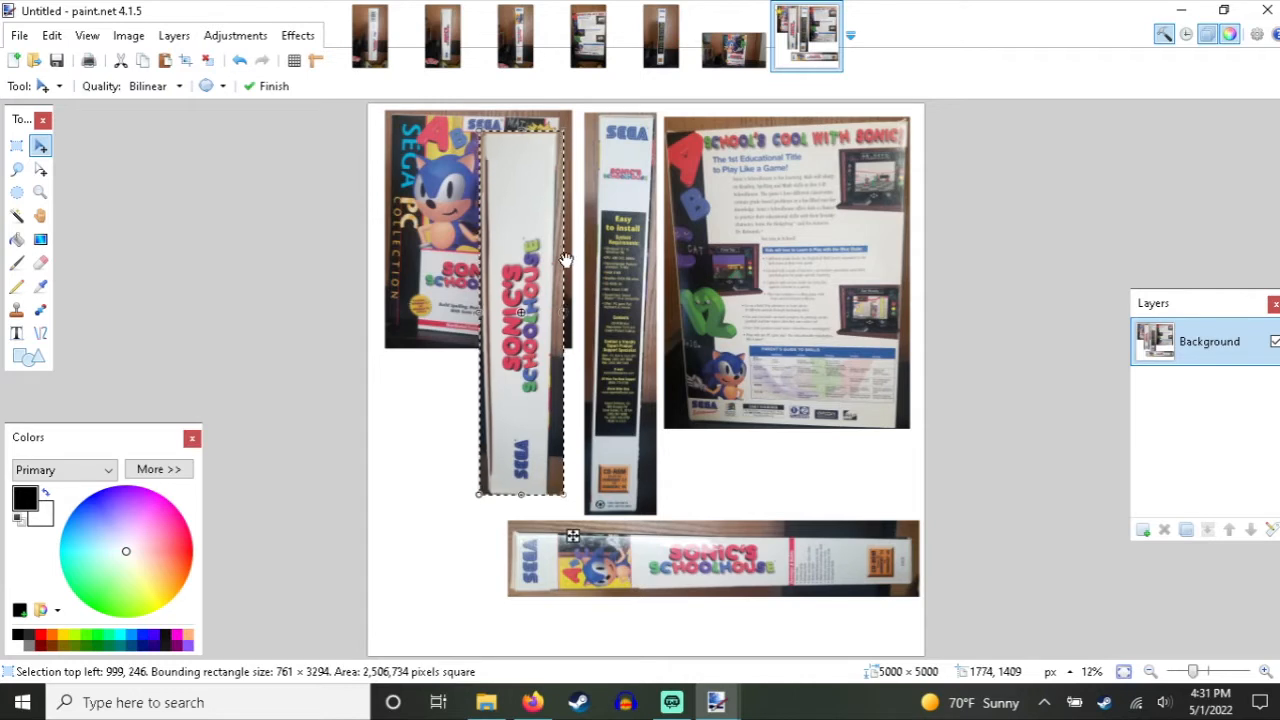
Step: Shrink the pasted white spine to about 429 by 1860 pixels below the front cover and switch to 20220501_162044.jpg
drag(566, 262, 385, 412)
click(370, 36)
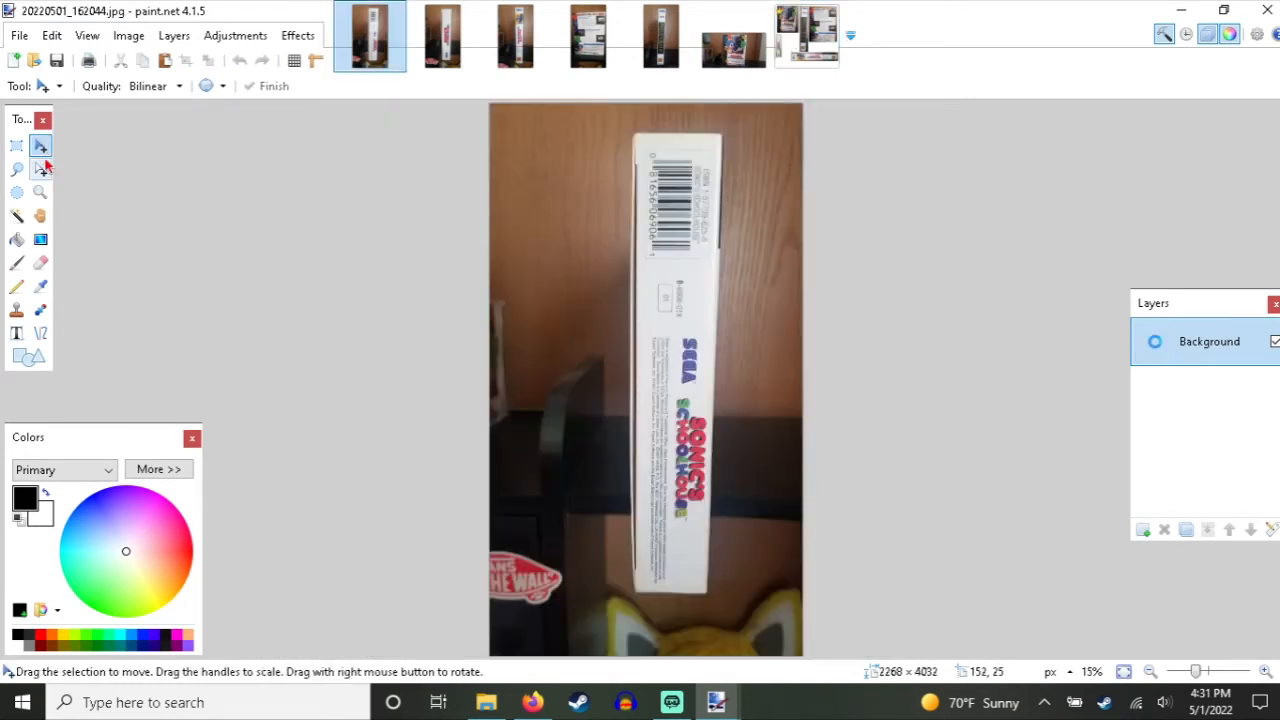
Step: Select the barcode side of the box with a rectangle about 637 by 3396 pixels
click(17, 145)
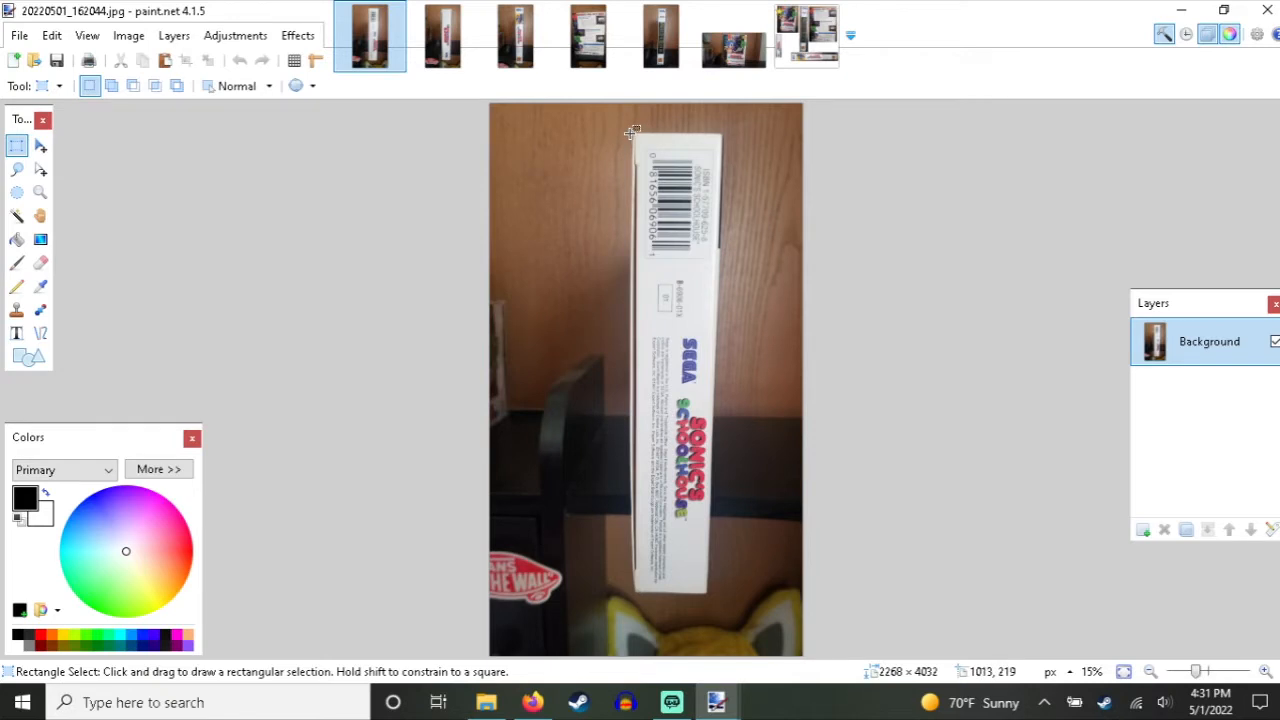
drag(630, 131, 717, 597)
ctrl+scroll(668, 178, up, 7)
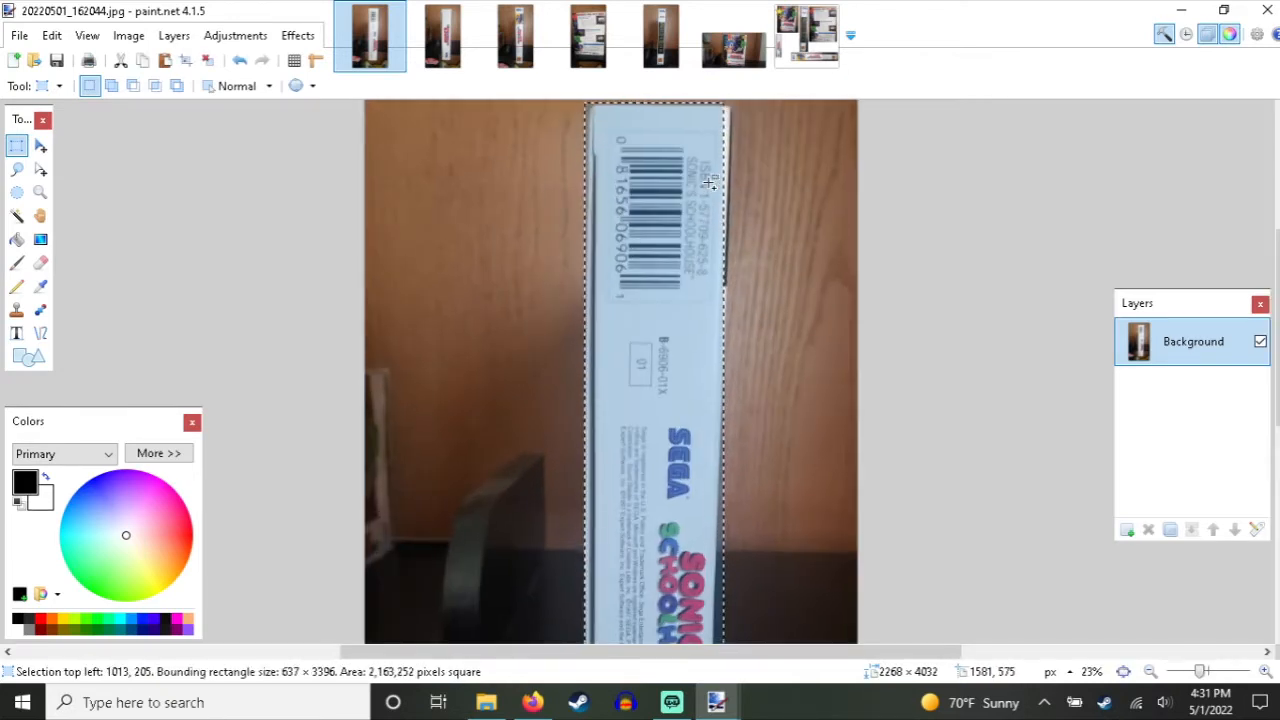
Step: Extend the right edge of the barcode side selection outward, making it about 686 pixels wide
click(40, 169)
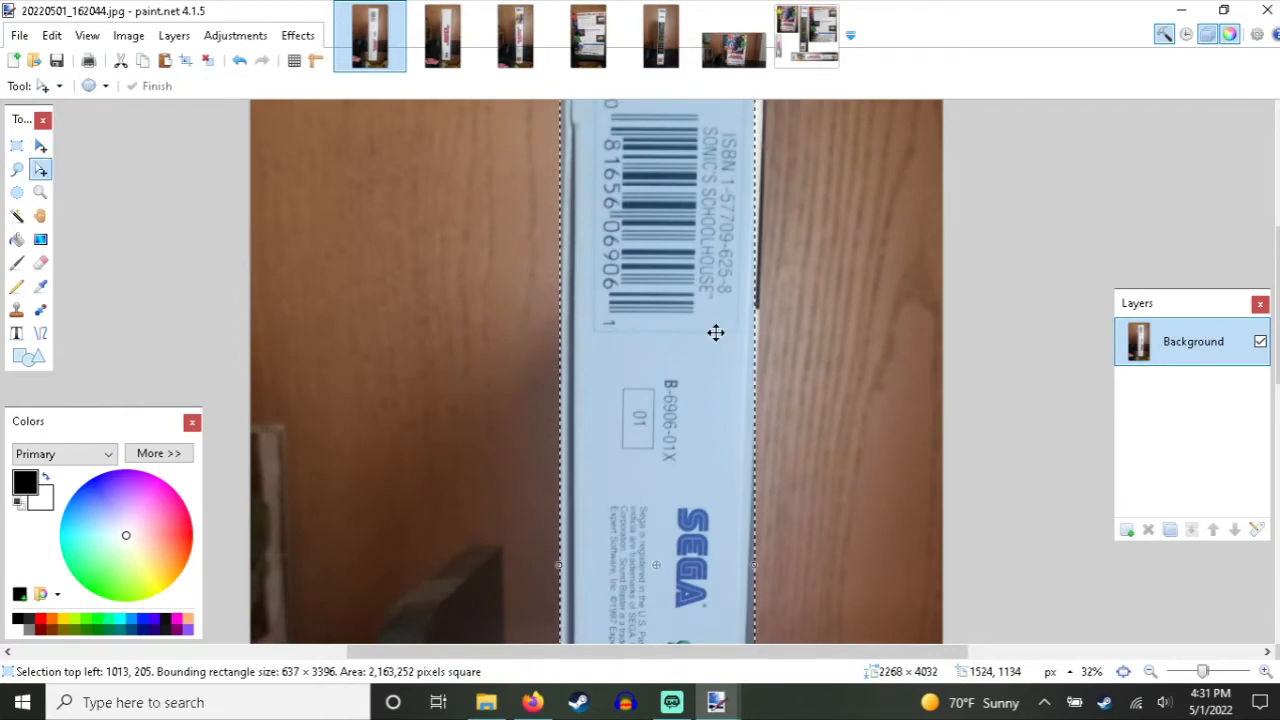
drag(753, 332, 764, 333)
scroll(764, 333, up, 3)
scroll(764, 333, down, 10)
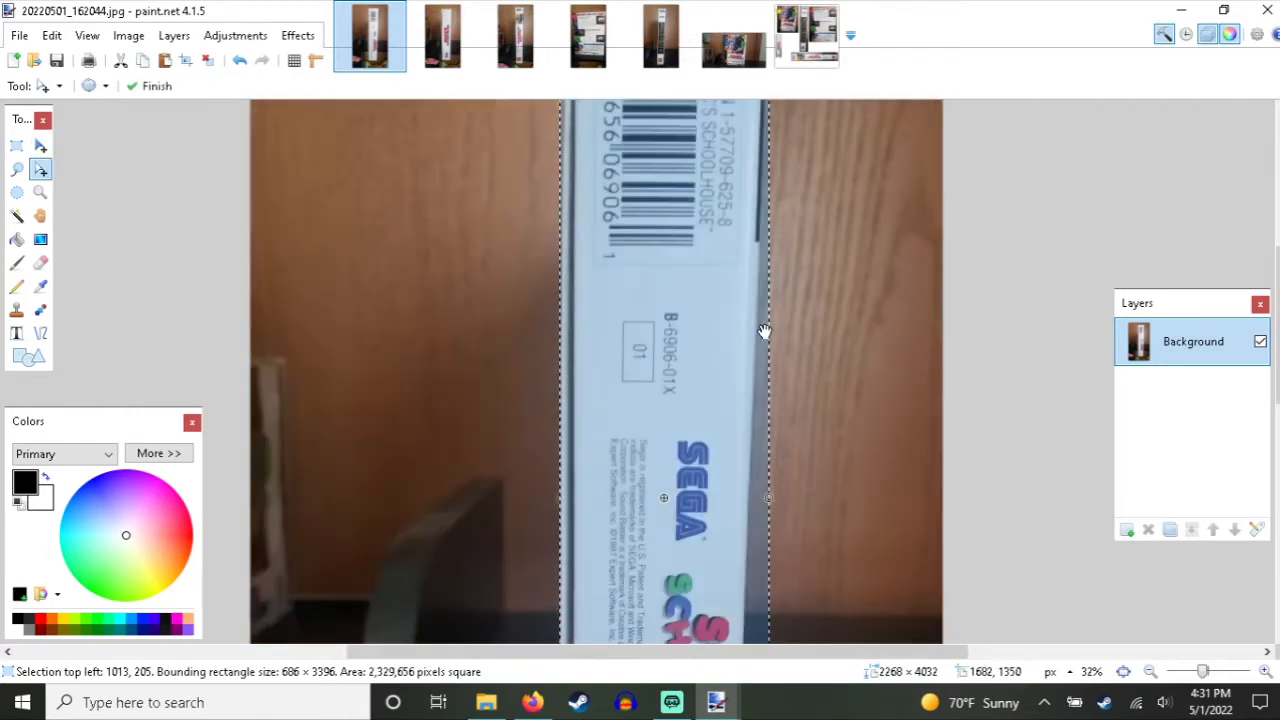
scroll(764, 333, up, 3)
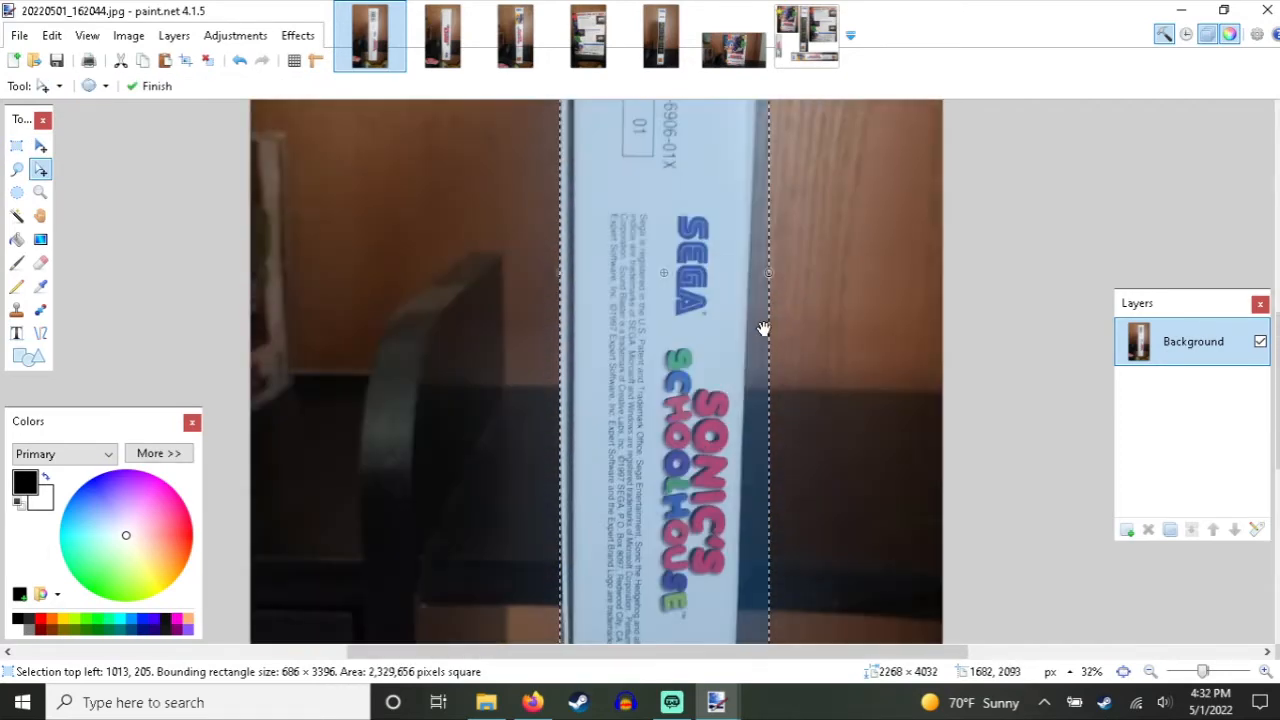
Step: Copy the barcode side into the 5000 by 5000 image and place it beside the small white spine at about 456 by 2260 pixels
click(806, 35)
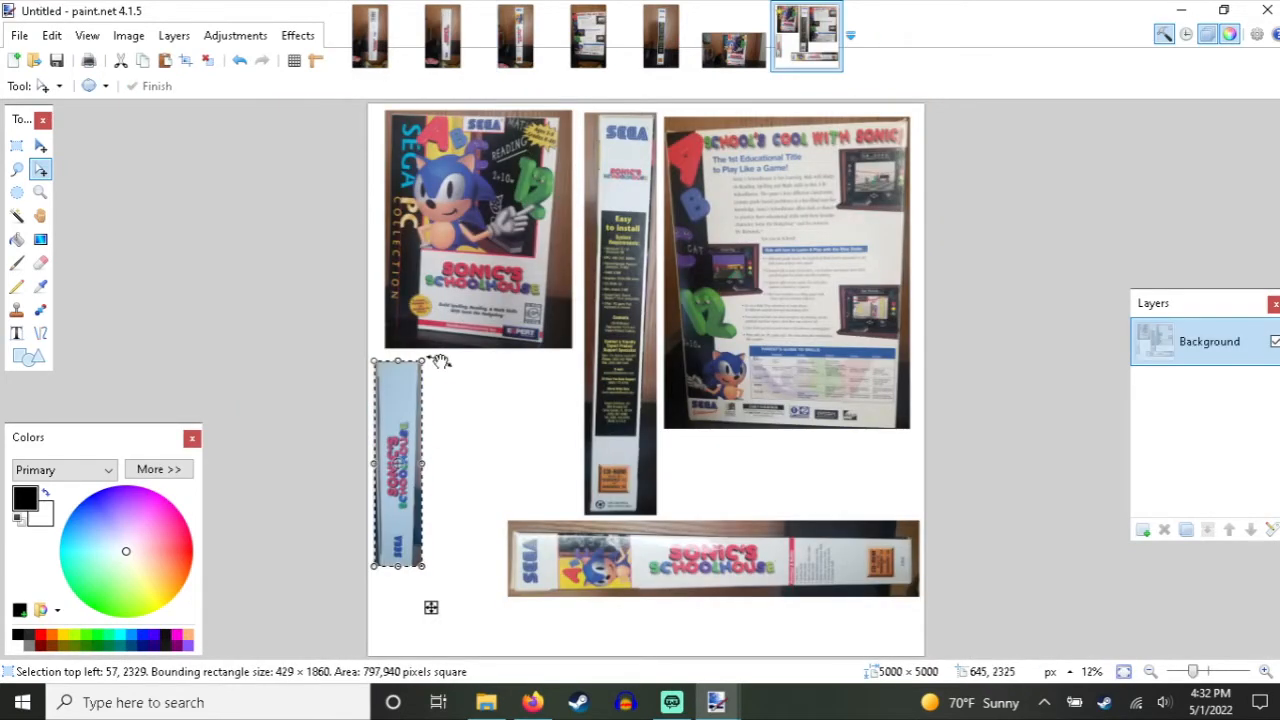
key(ctrl+v)
drag(446, 281, 463, 463)
Step: Examine the pasted barcode side and the horizontal Sonic's Schoolhouse spine up close for sharpness and legibility
ctrl+scroll(463, 463, up, 3)
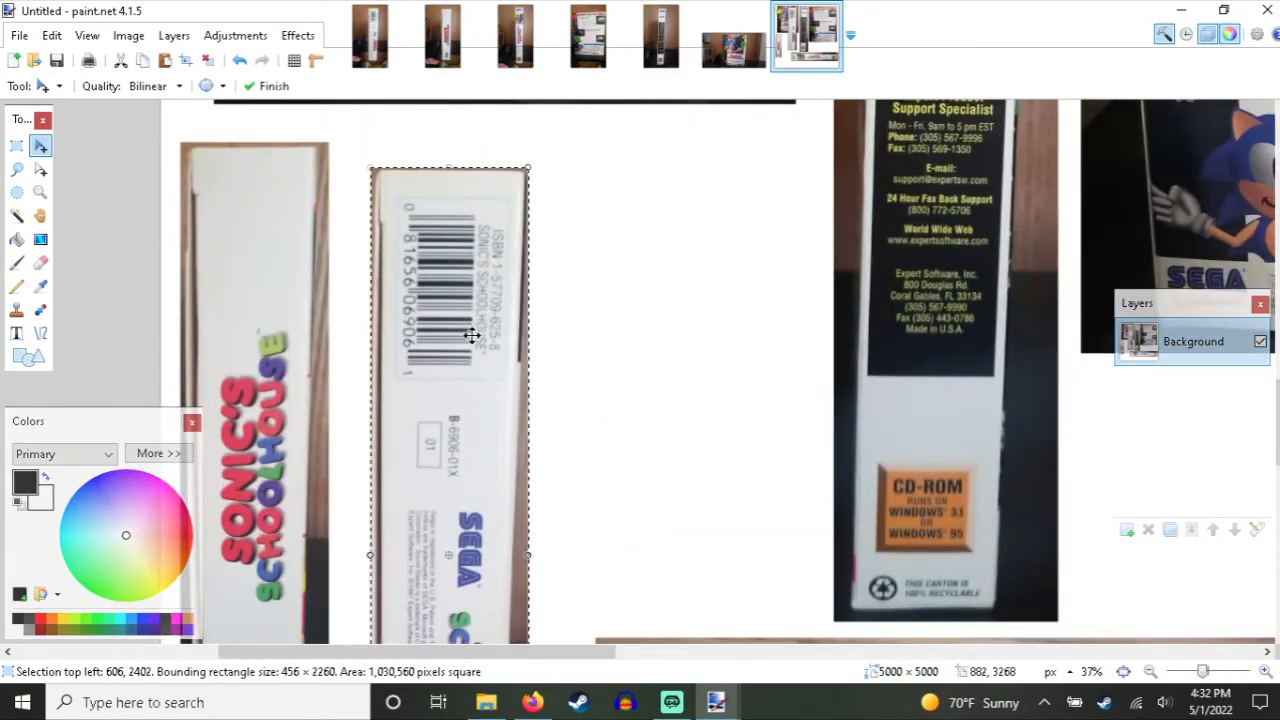
ctrl+scroll(494, 277, up, 4)
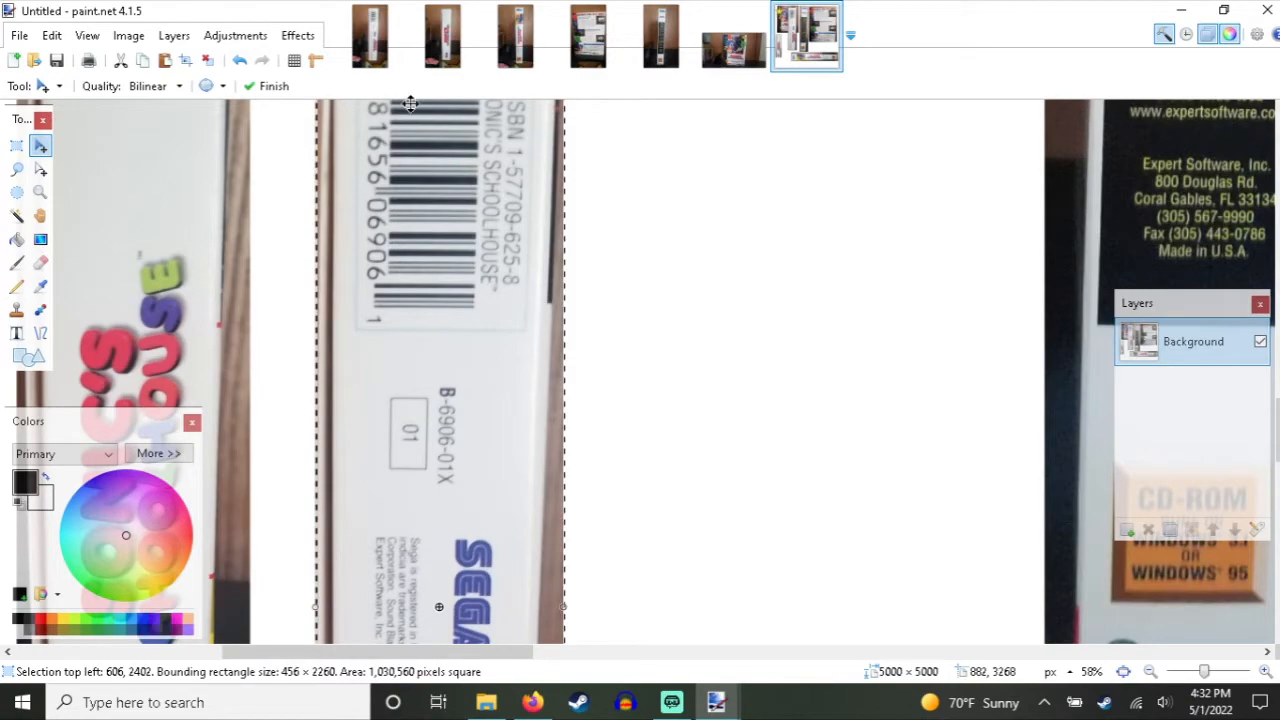
ctrl+scroll(491, 449, up, 3)
scroll(334, 451, down, 5)
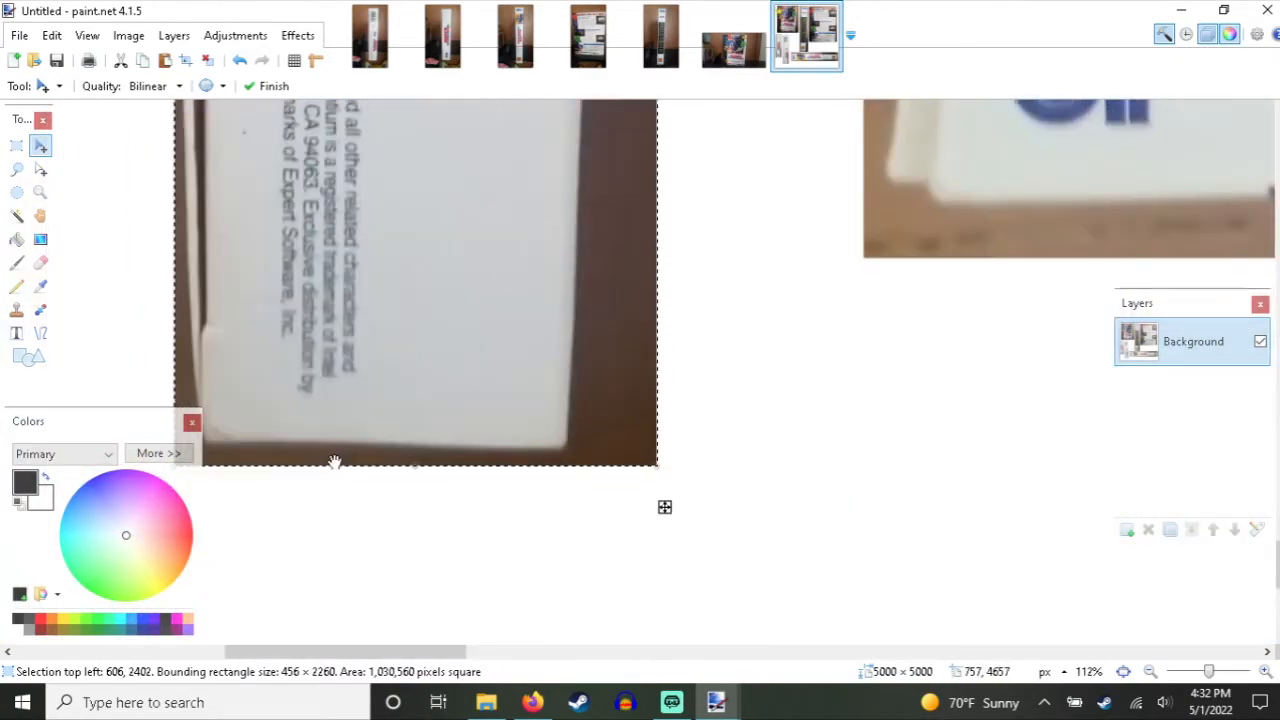
scroll(334, 461, up, 3)
shift+scroll(334, 461, right, 5)
ctrl+scroll(334, 461, down, 3)
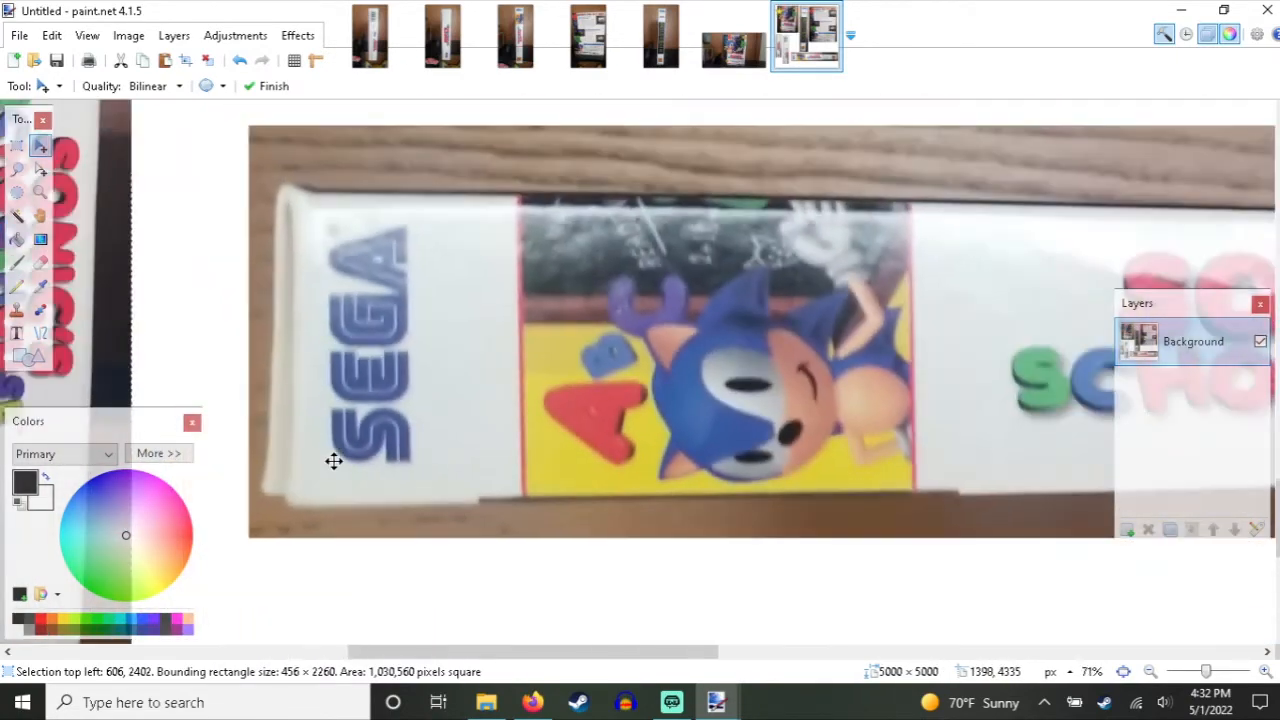
ctrl+scroll(334, 461, down, 3)
ctrl+scroll(629, 343, up, 4)
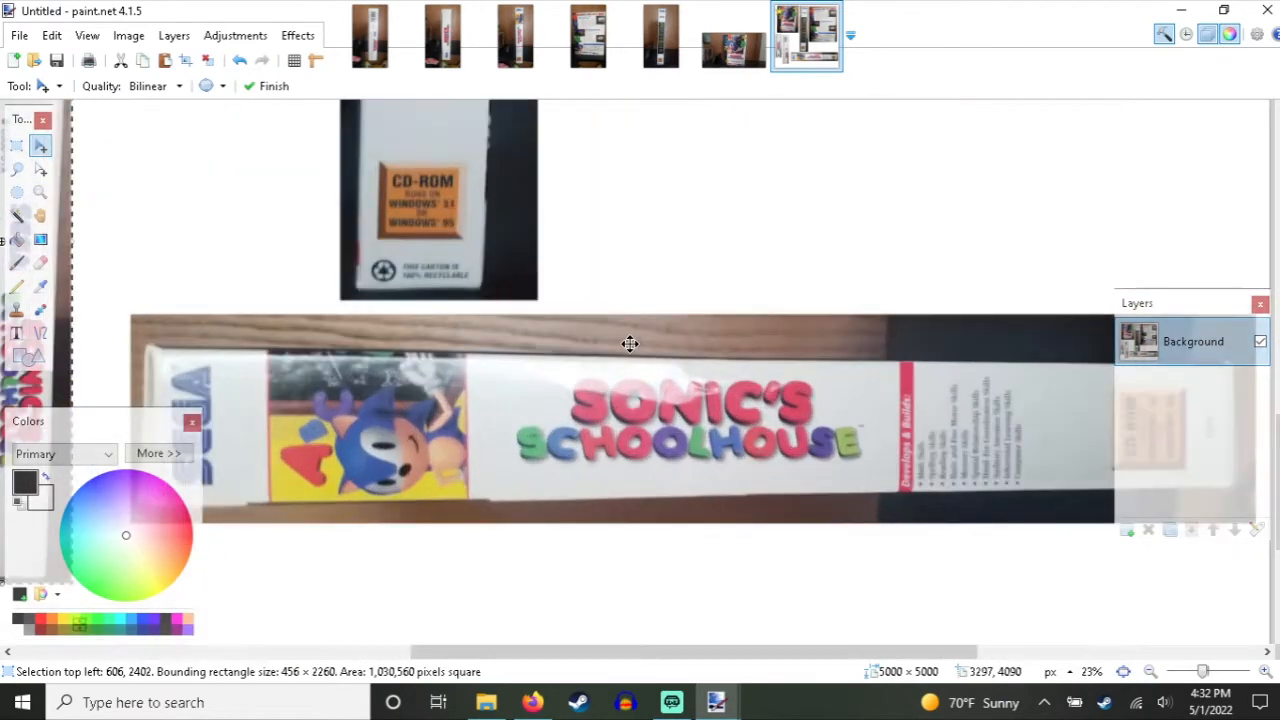
ctrl+scroll(651, 429, up, 2)
ctrl+scroll(651, 429, down, 2)
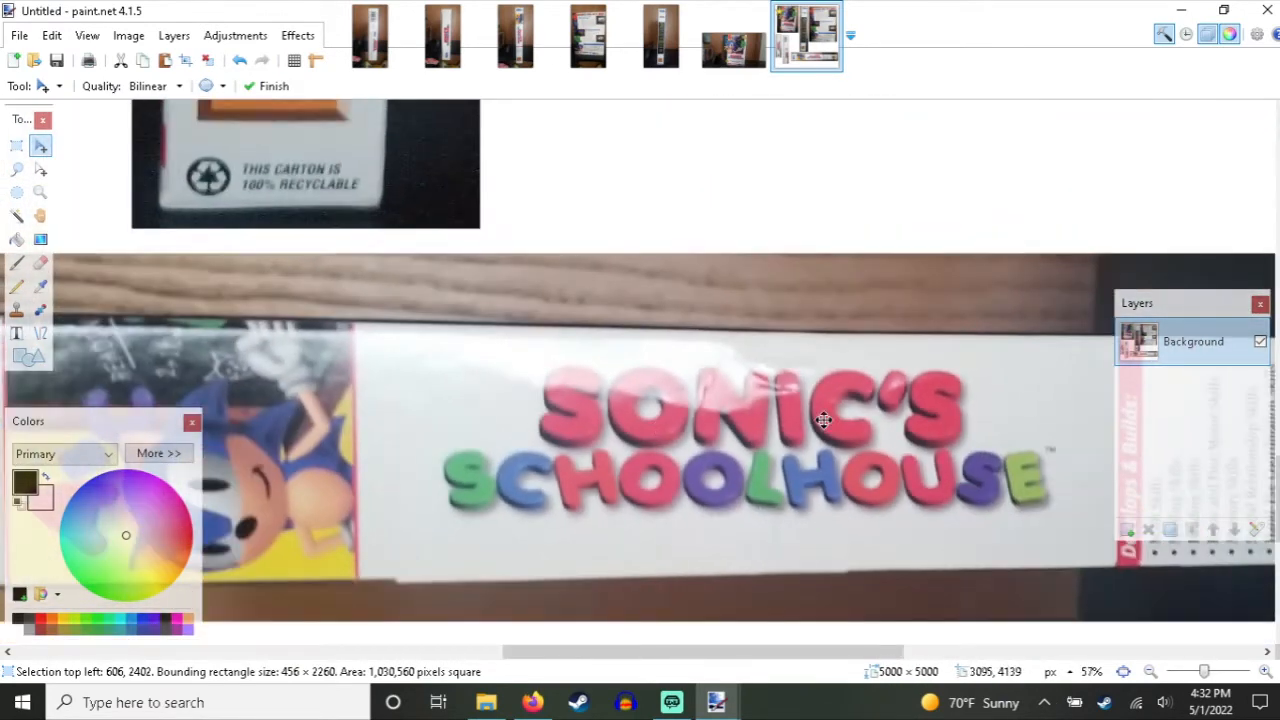
shift+scroll(214, 376, left, 3)
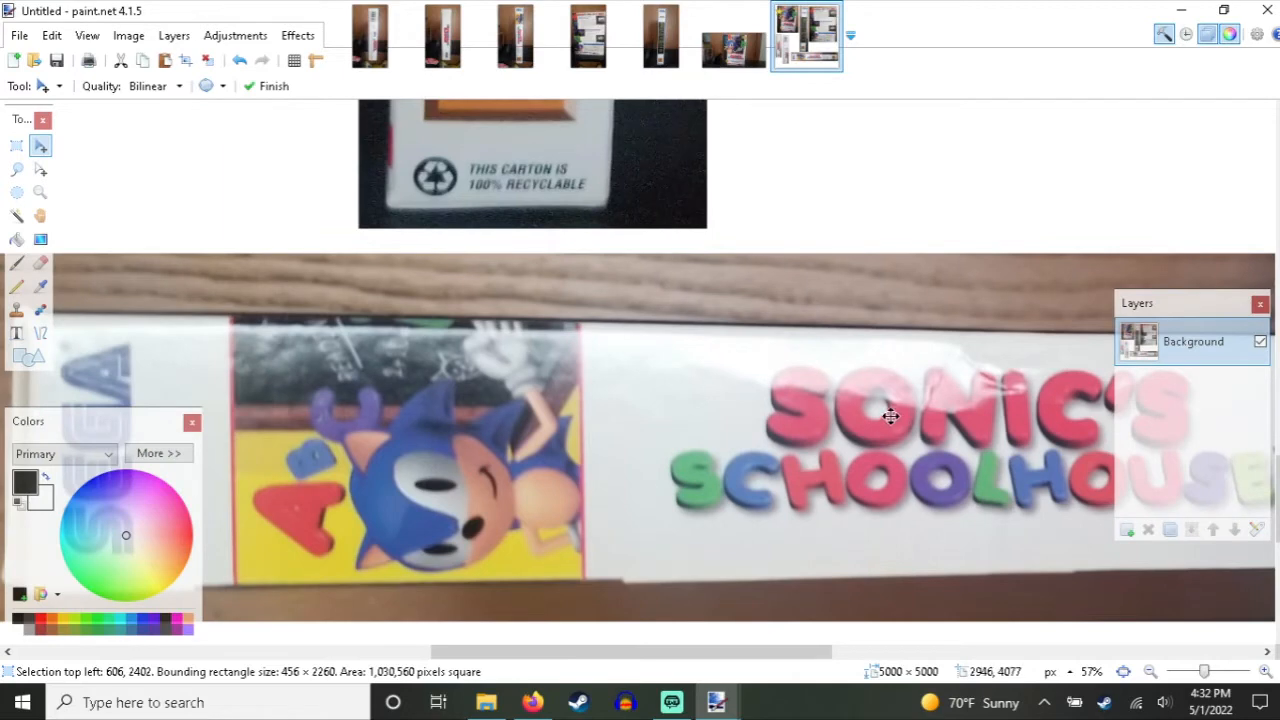
shift+scroll(890, 416, right, 3)
ctrl+scroll(683, 413, down, 4)
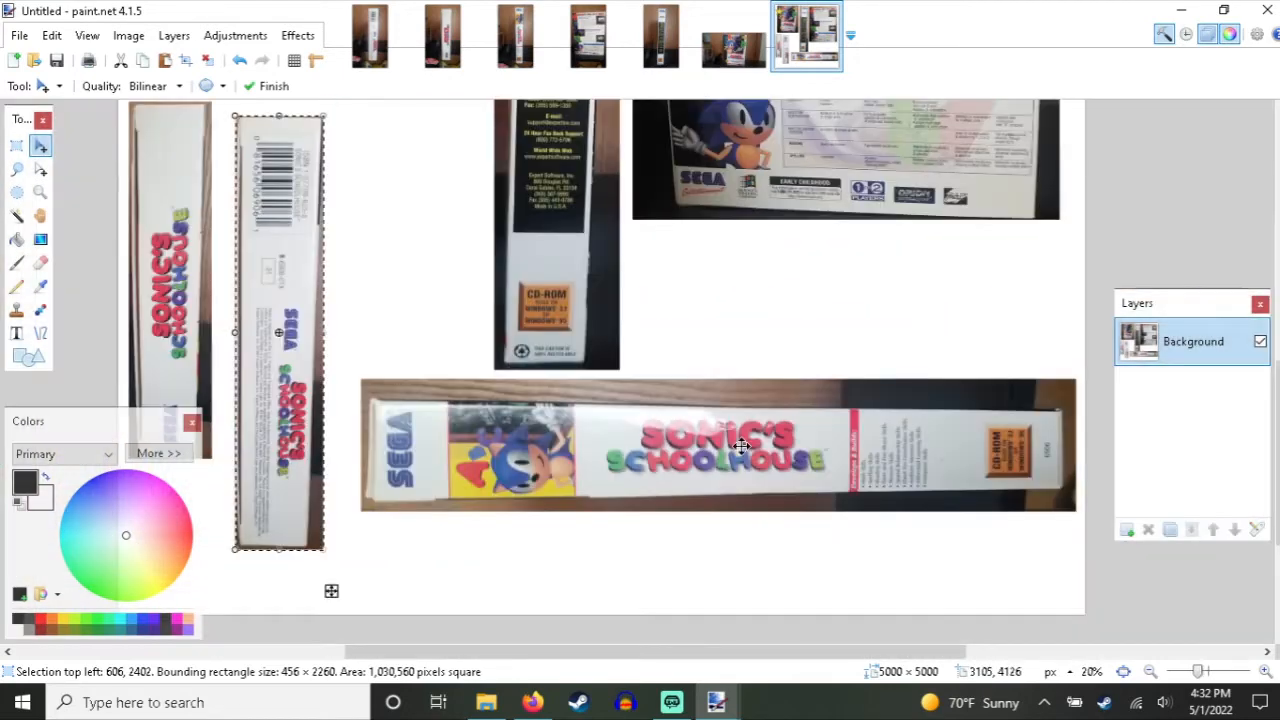
ctrl+scroll(738, 443, up, 1)
scroll(738, 443, down, 5)
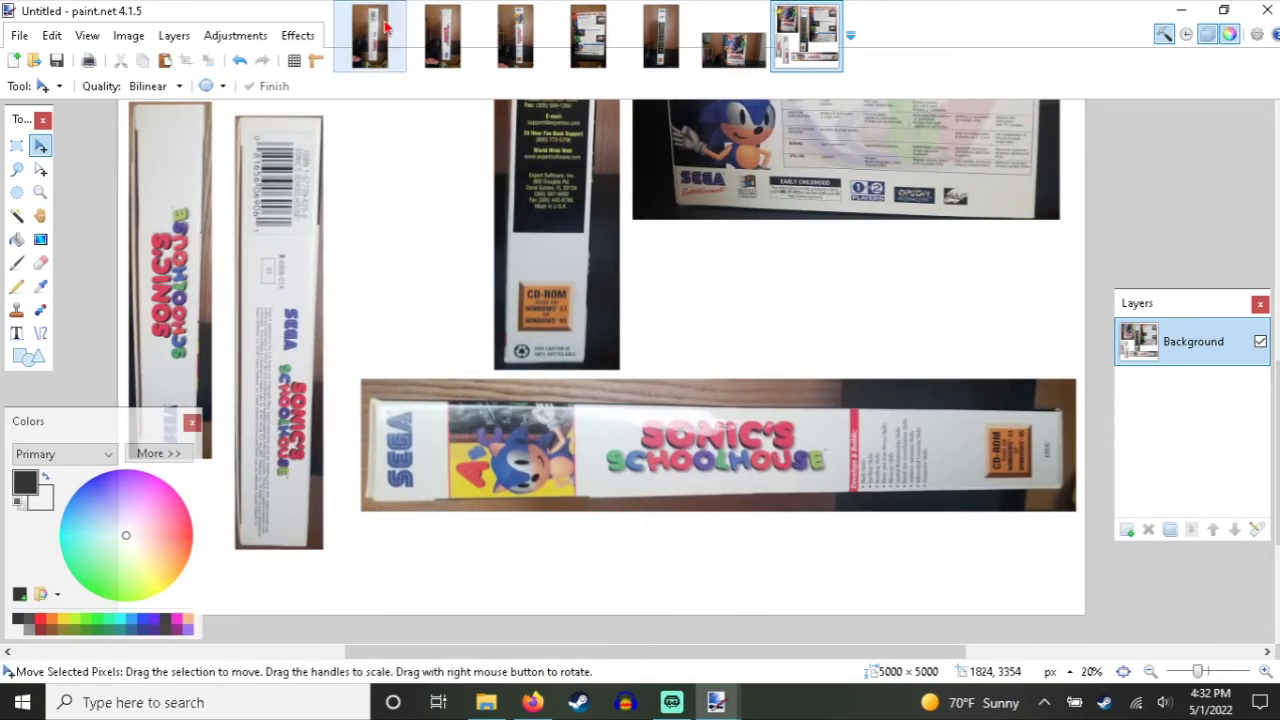
Step: Close all the source photos so that only the assembled 5000 by 5000 image remains open
click(385, 20)
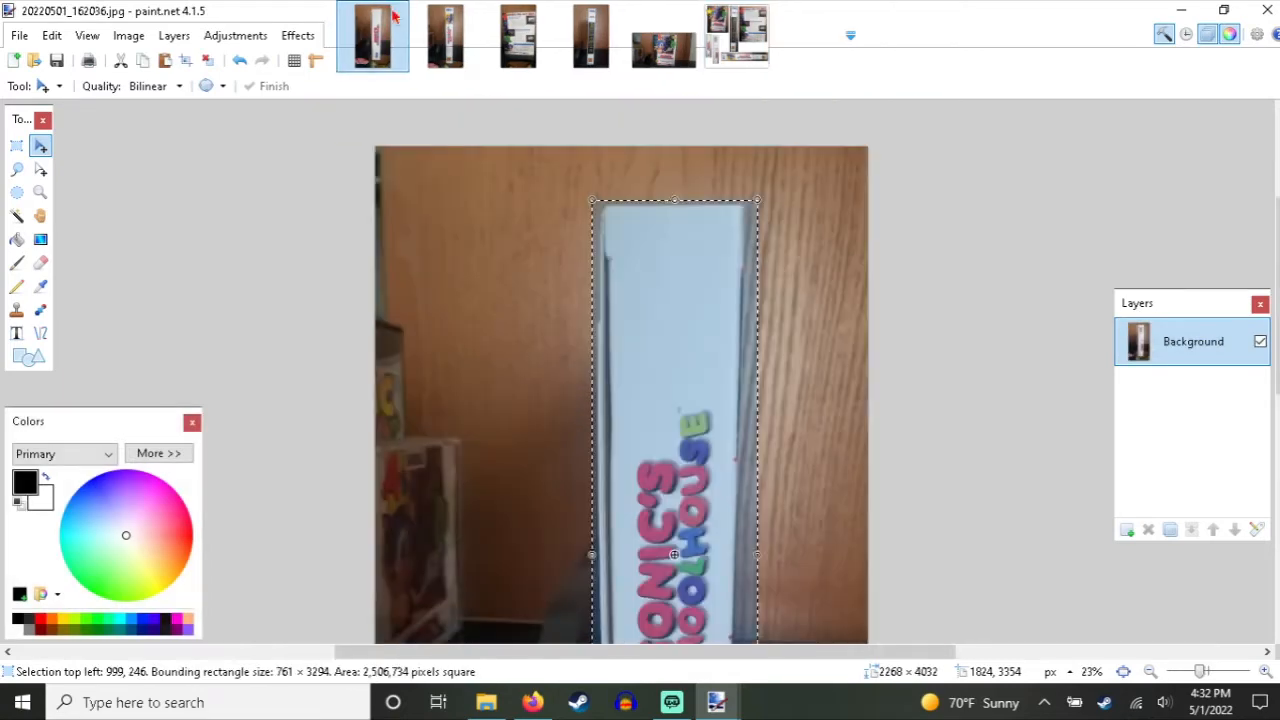
click(396, 14)
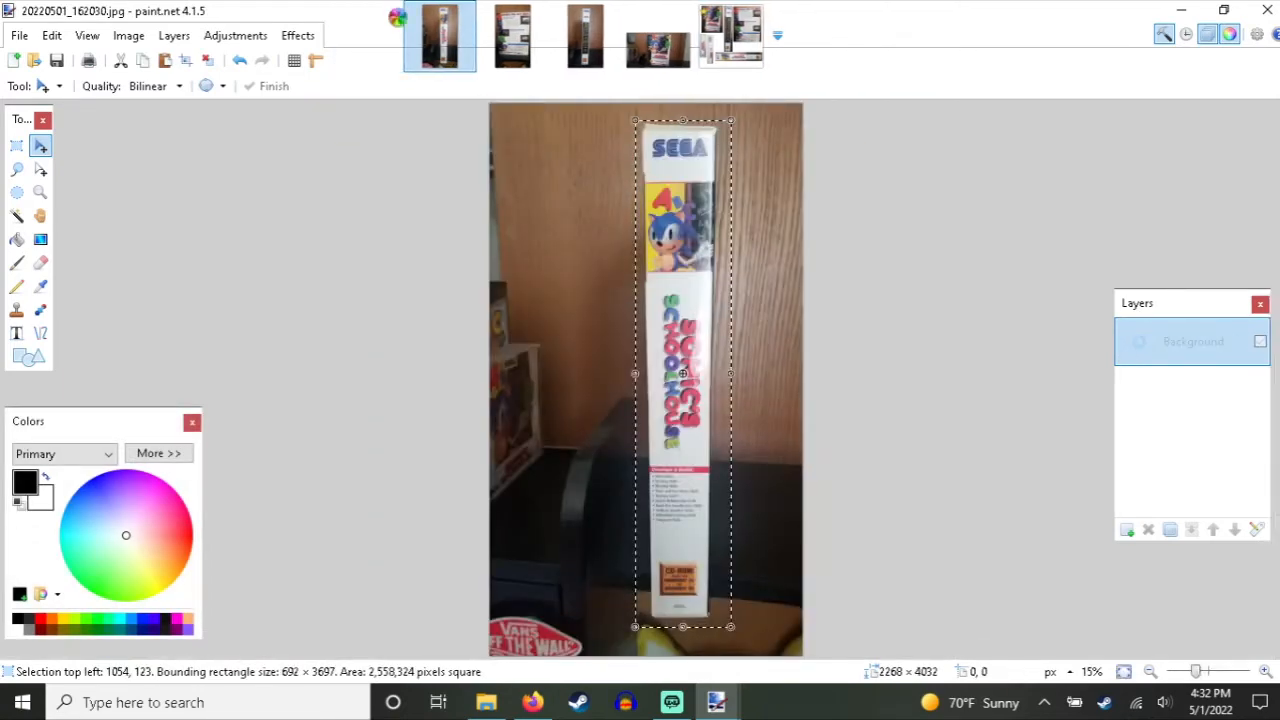
click(396, 14)
click(396, 14)
click(396, 14)
click(396, 14)
scroll(494, 374, up, 3)
ctrl+scroll(494, 374, down, 2)
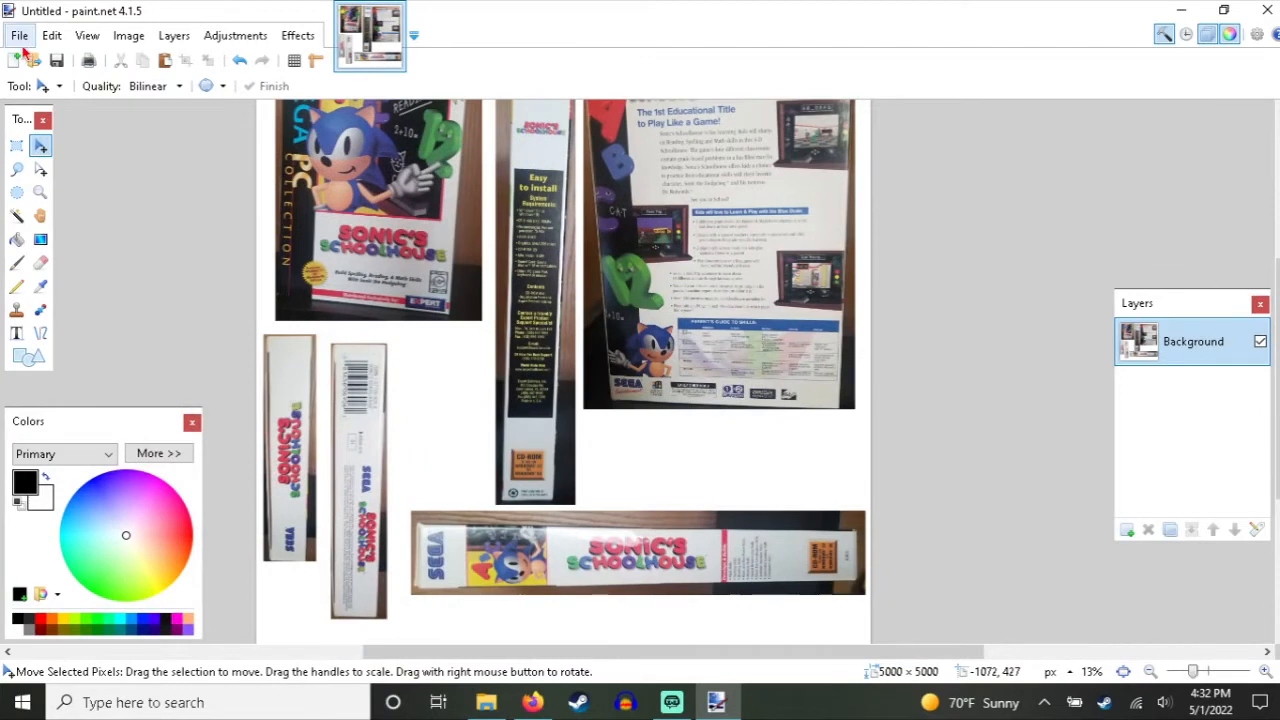
Step: Save the assembled image as Untitled.png in the Downloads folder with auto-detected bit depth
click(20, 36)
click(80, 205)
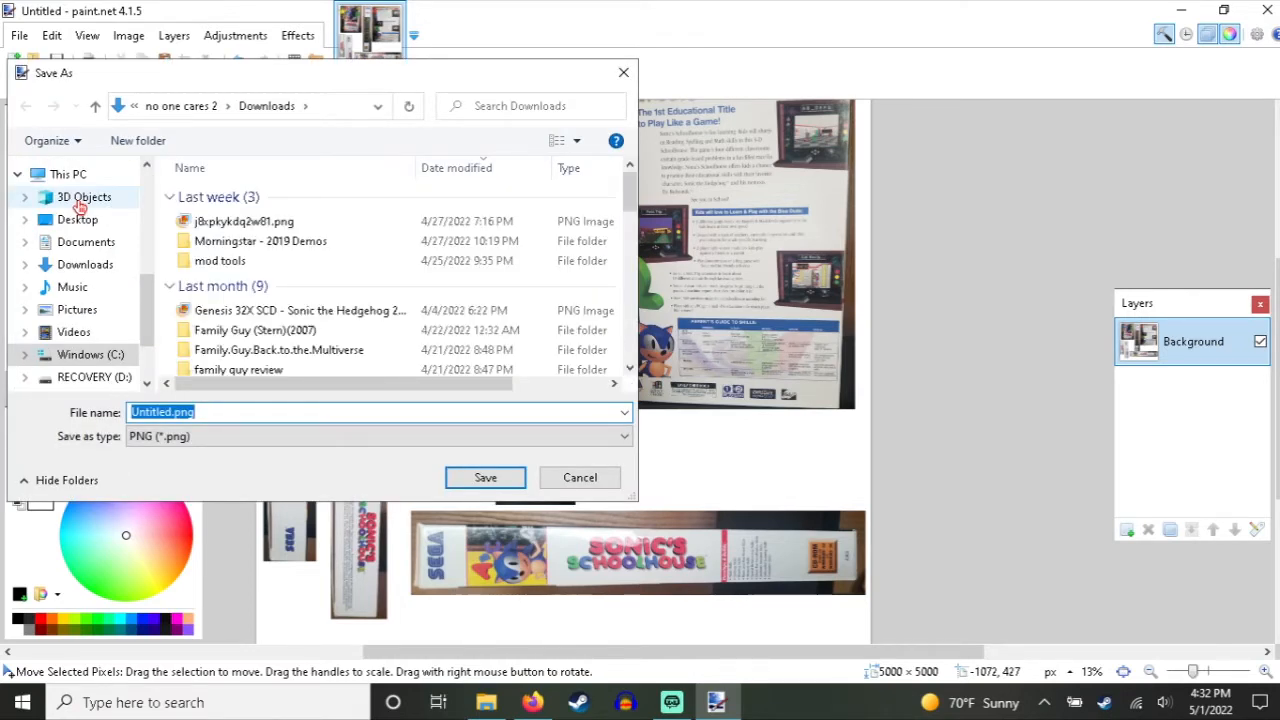
click(490, 479)
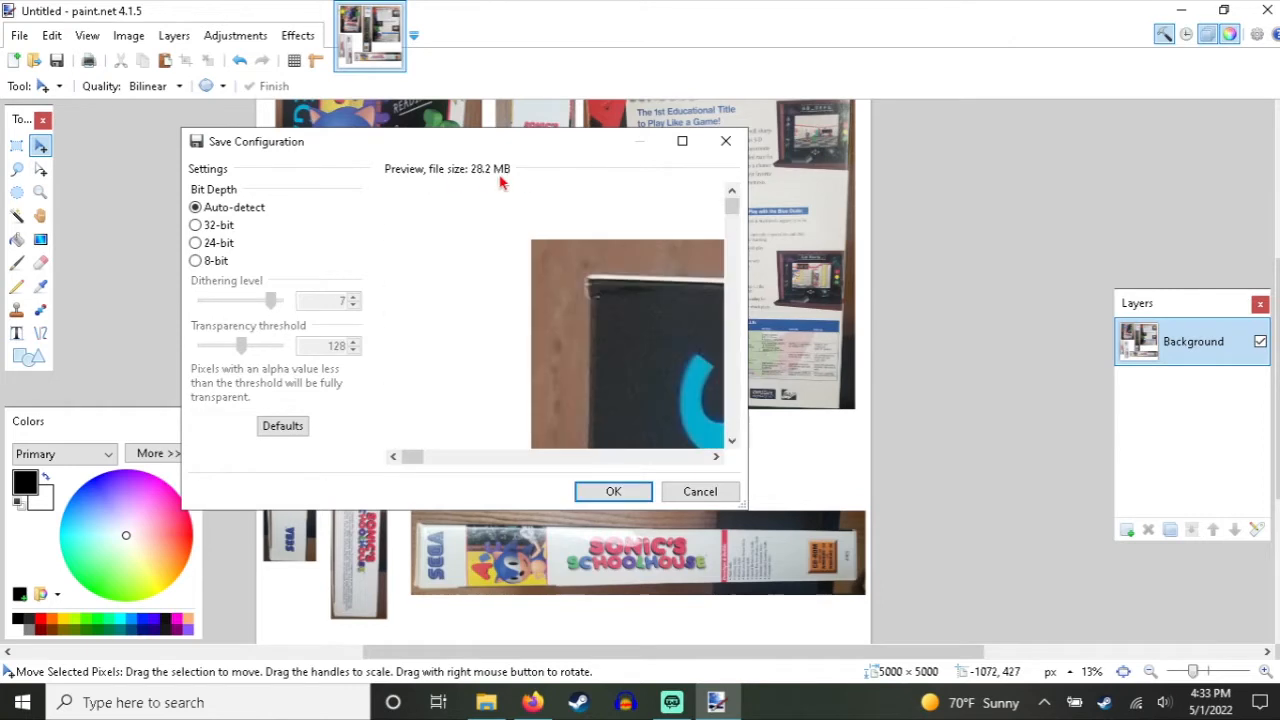
click(597, 496)
click(641, 491)
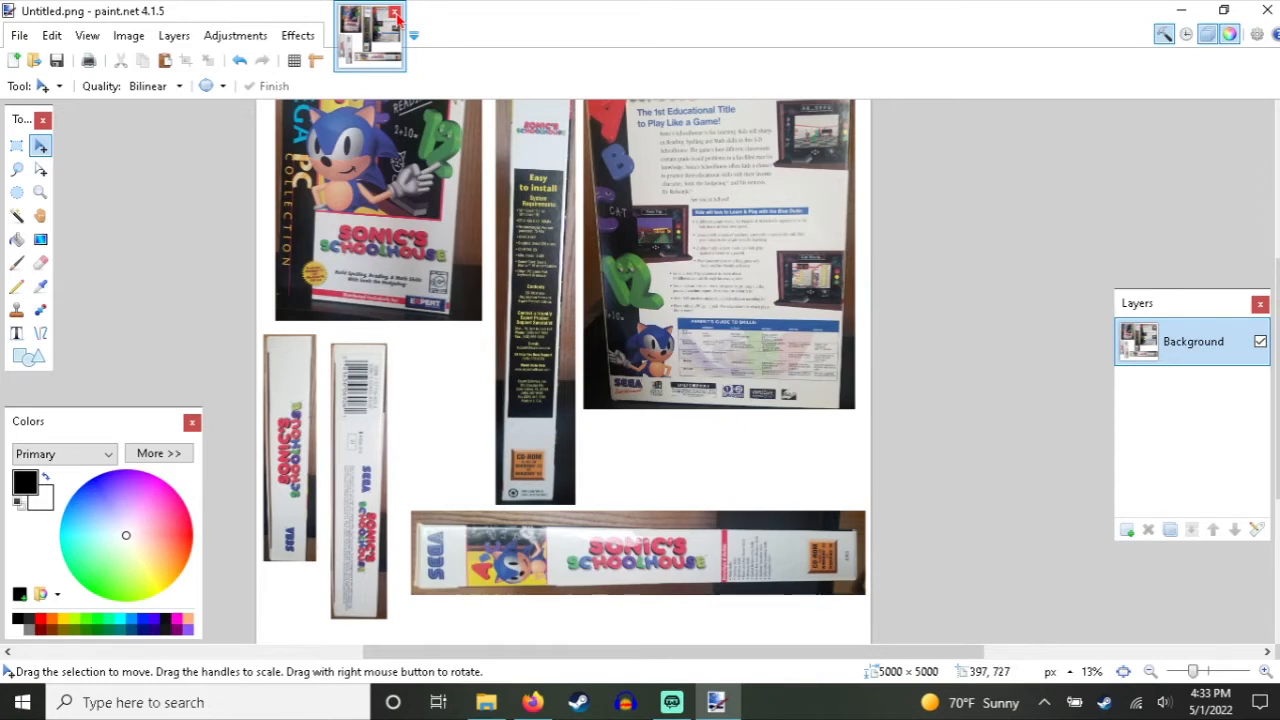
Step: Close the saved image and exit paint.net
scroll(514, 206, up, 2)
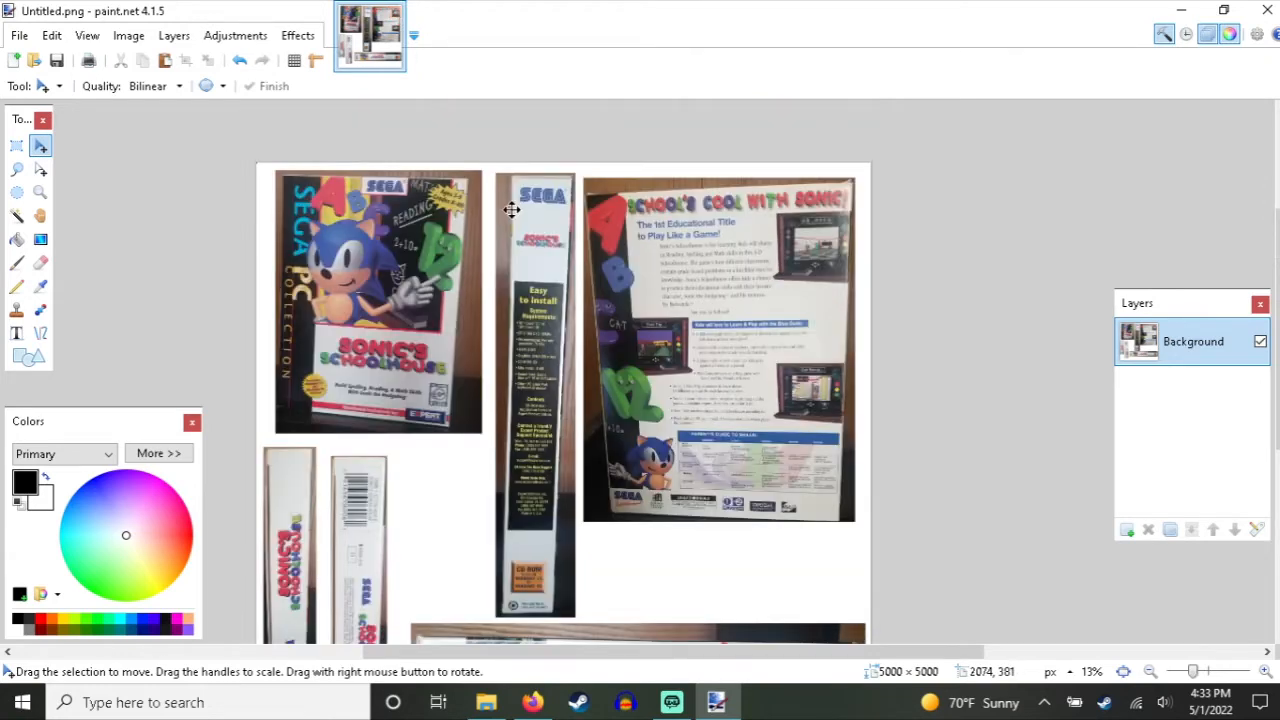
click(394, 12)
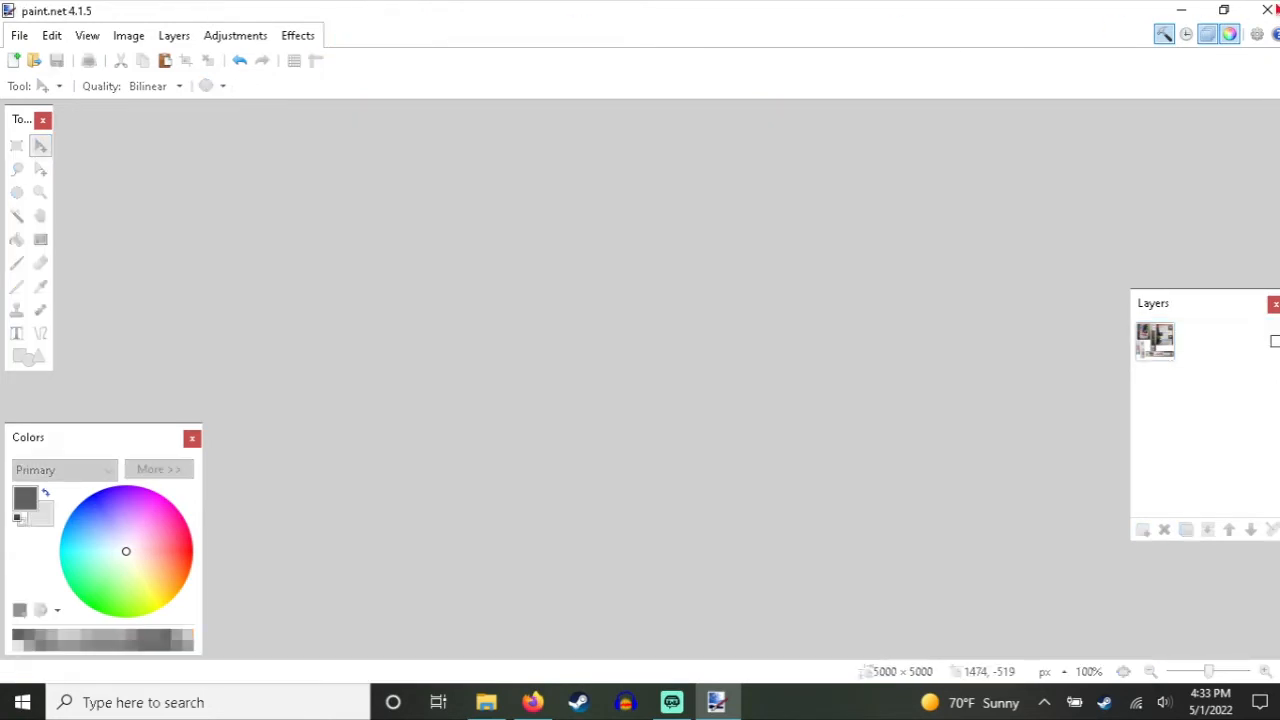
click(1267, 10)
Step: Locate Untitled.png in the Downloads folder and open ShoeBox with its bitmap tools showing
scroll(486, 294, down, 5)
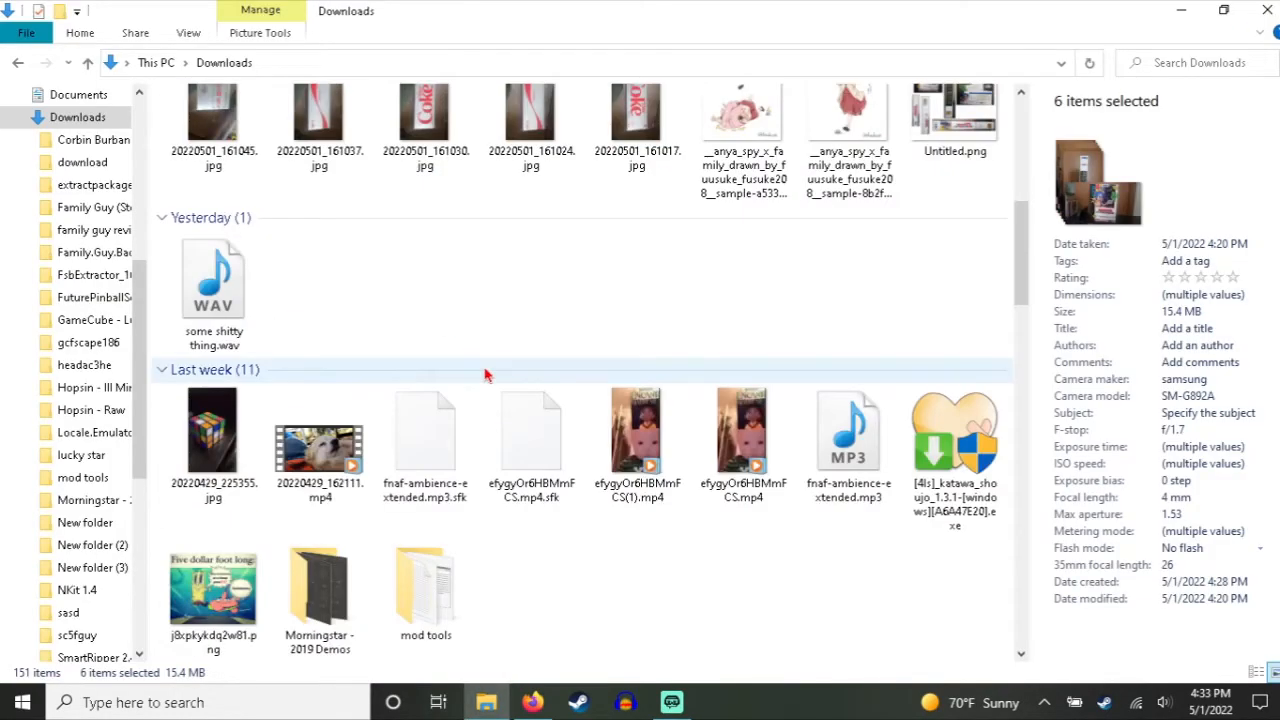
scroll(486, 294, up, 3)
click(960, 402)
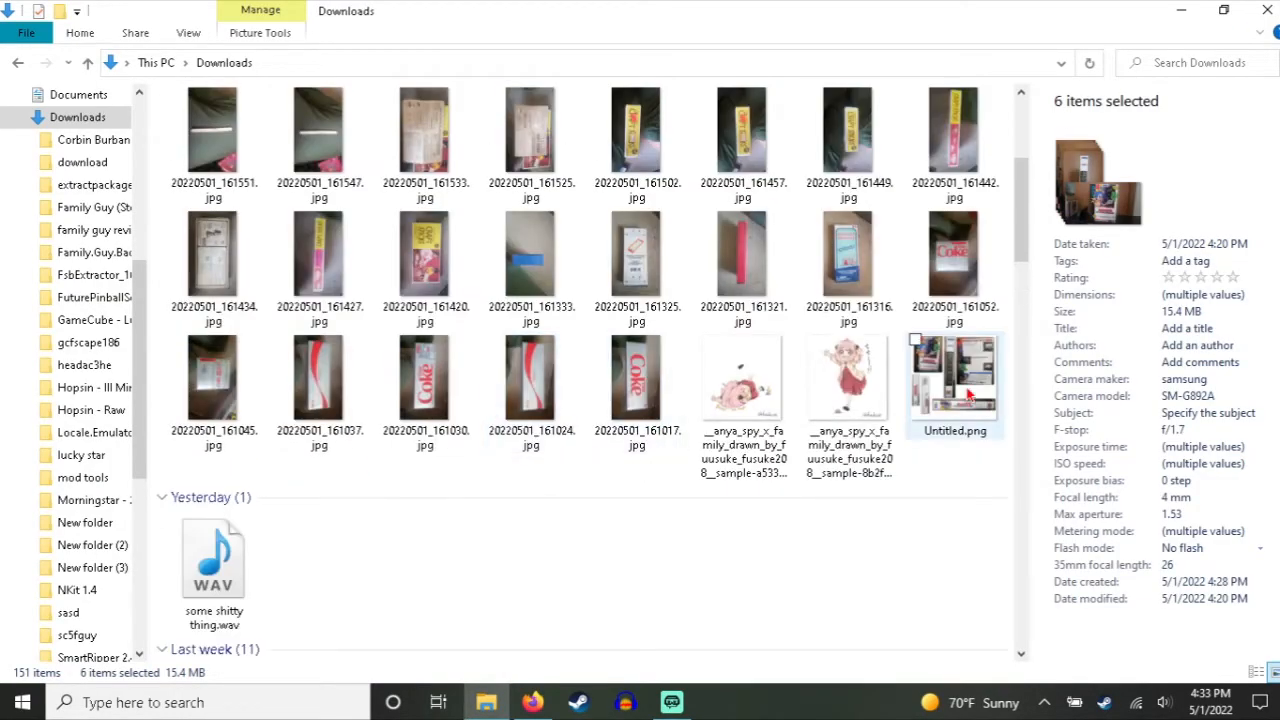
click(965, 484)
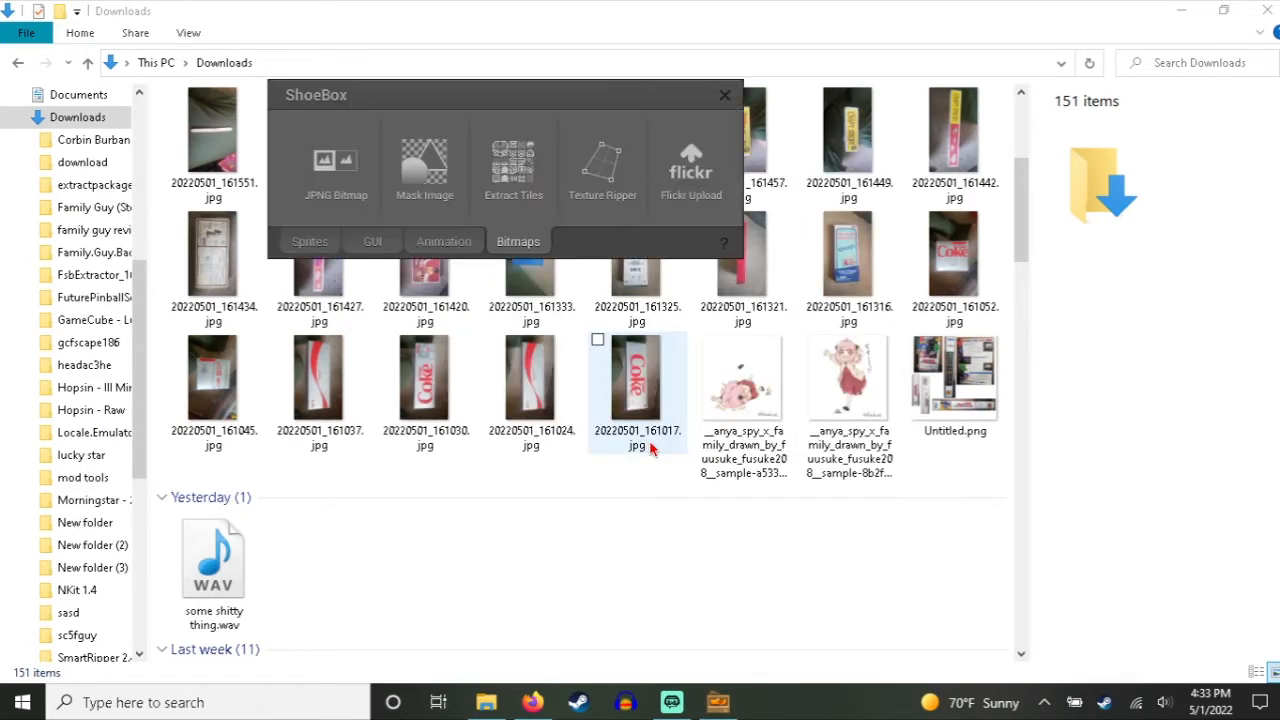
Step: Load Untitled.png from the Downloads folder into ShoeBox's Texture Ripper
drag(950, 385, 613, 187)
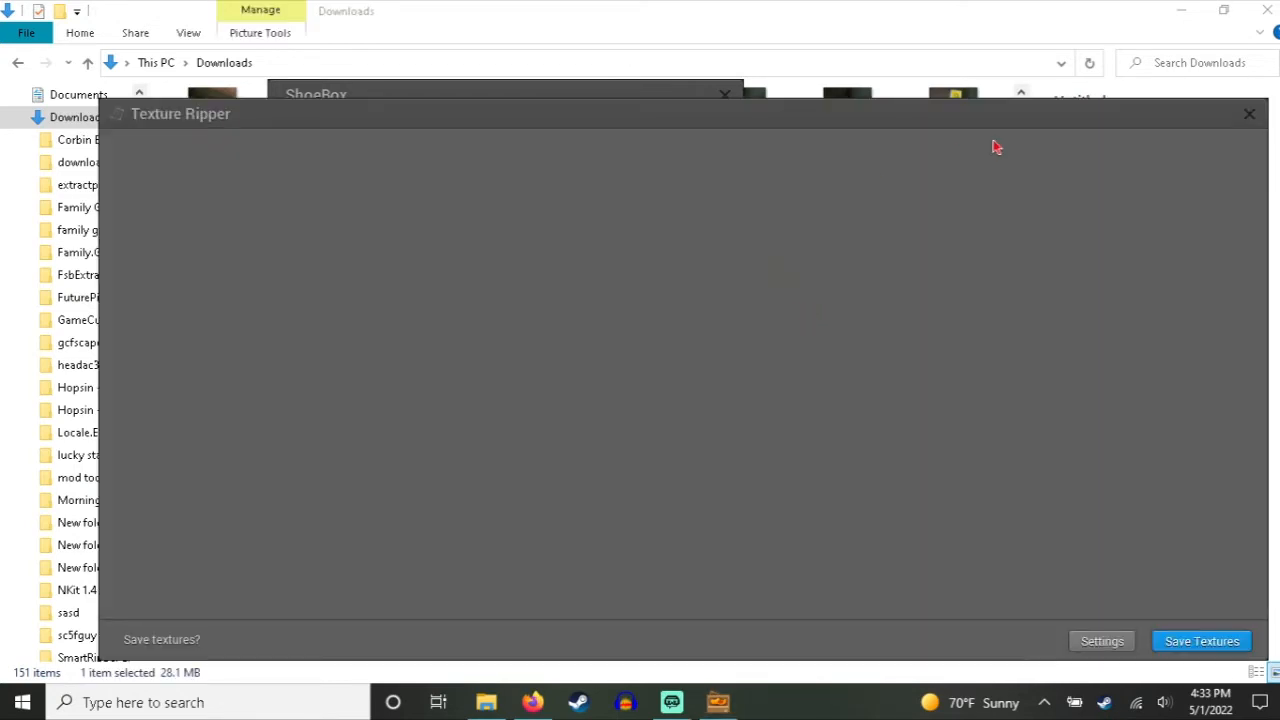
key(Escape)
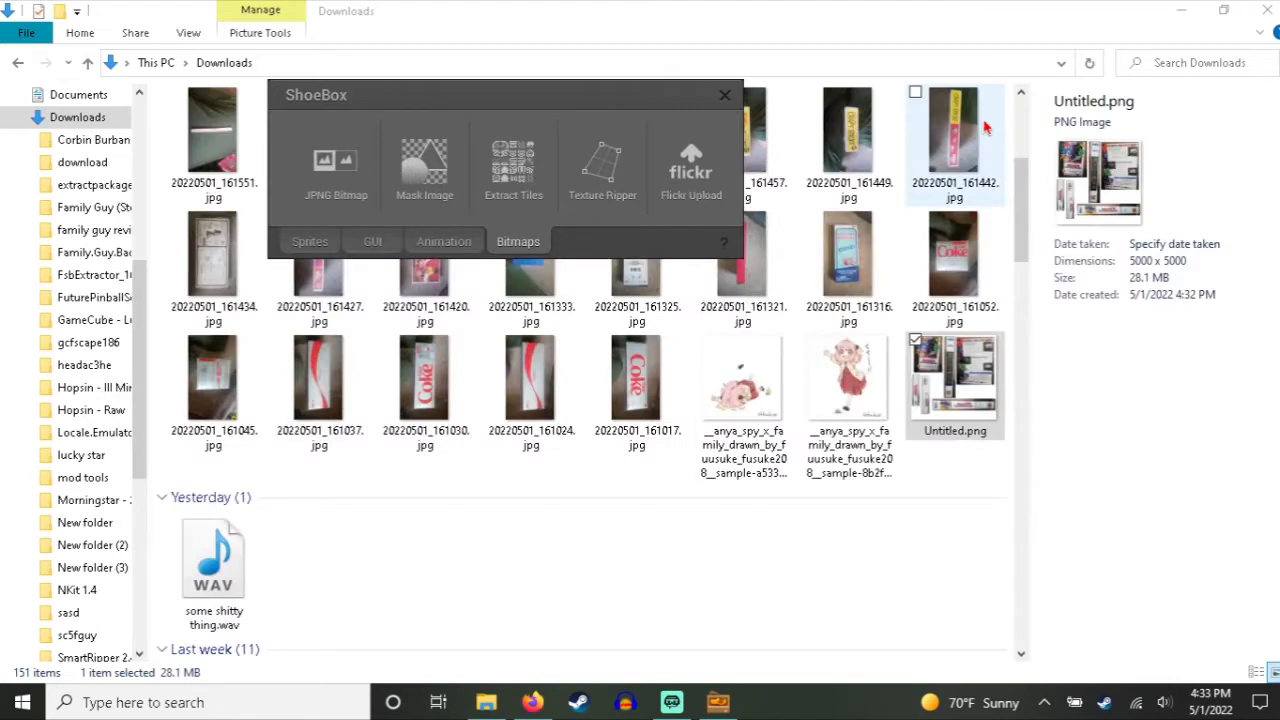
drag(913, 355, 600, 165)
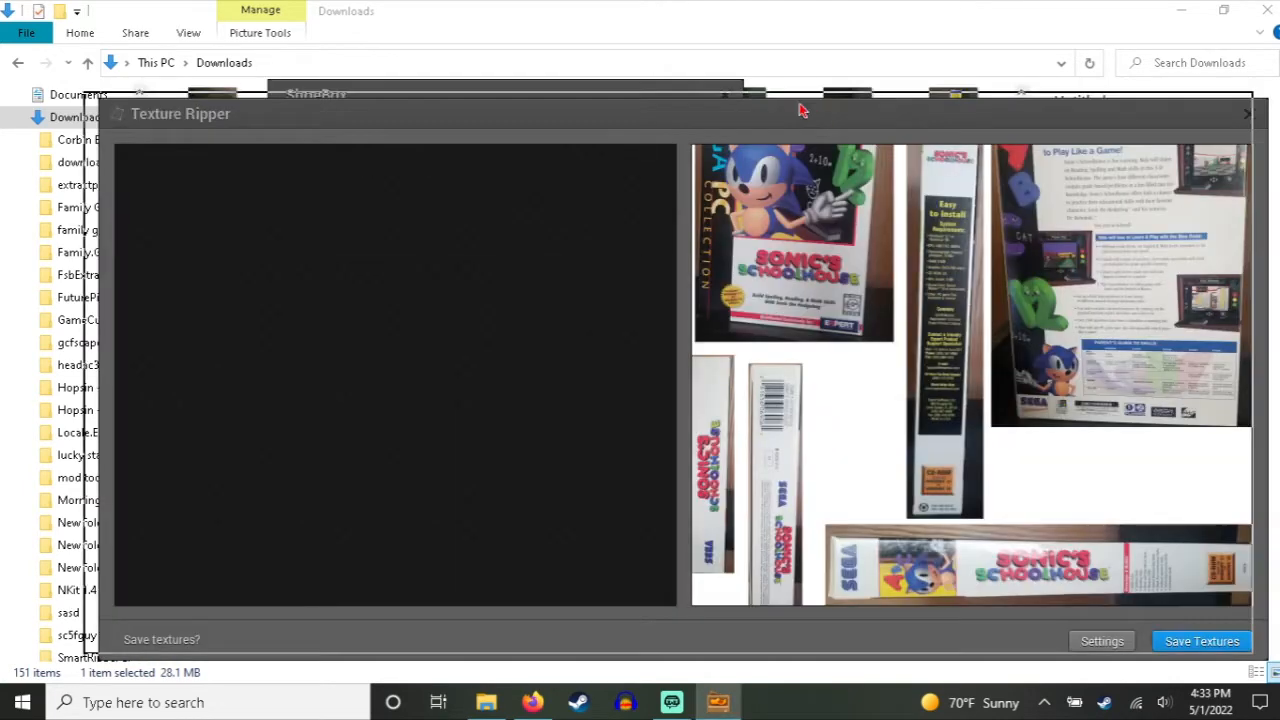
Step: Mark the front cover's upper-right and upper-left corners in Texture Ripper to outline its top edge
scroll(785, 222, up, 2)
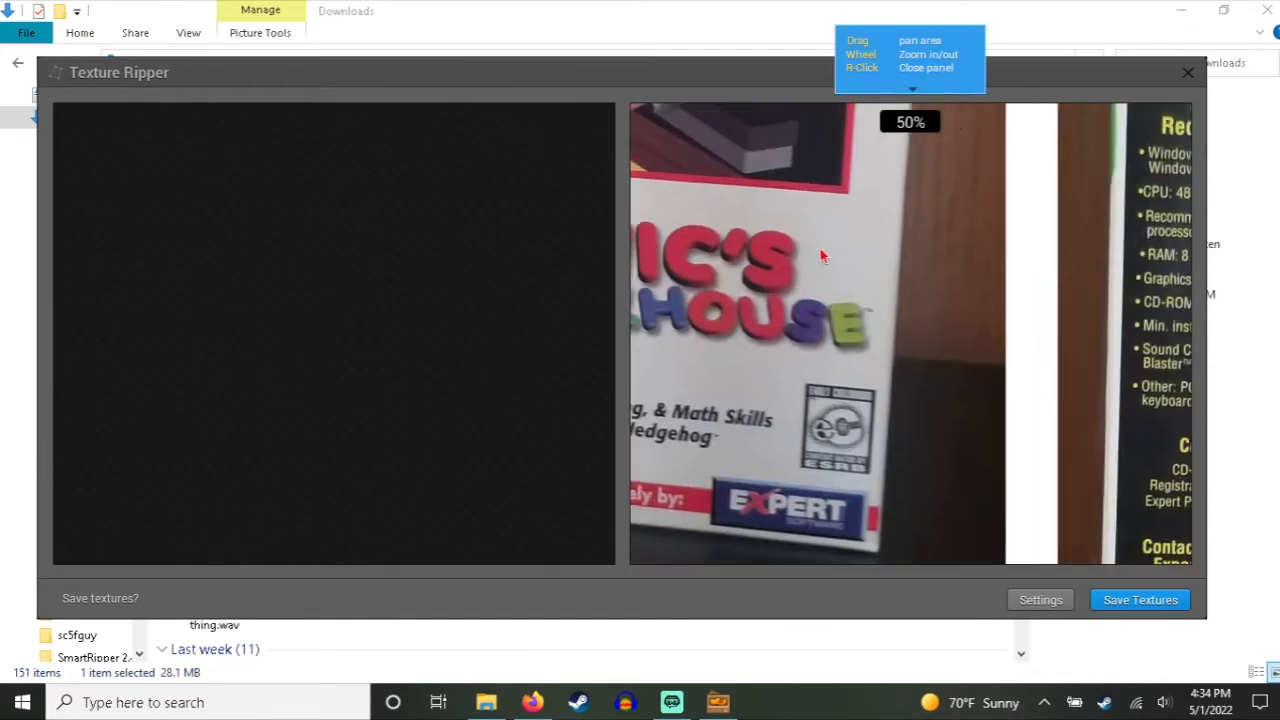
scroll(995, 234, down, 2)
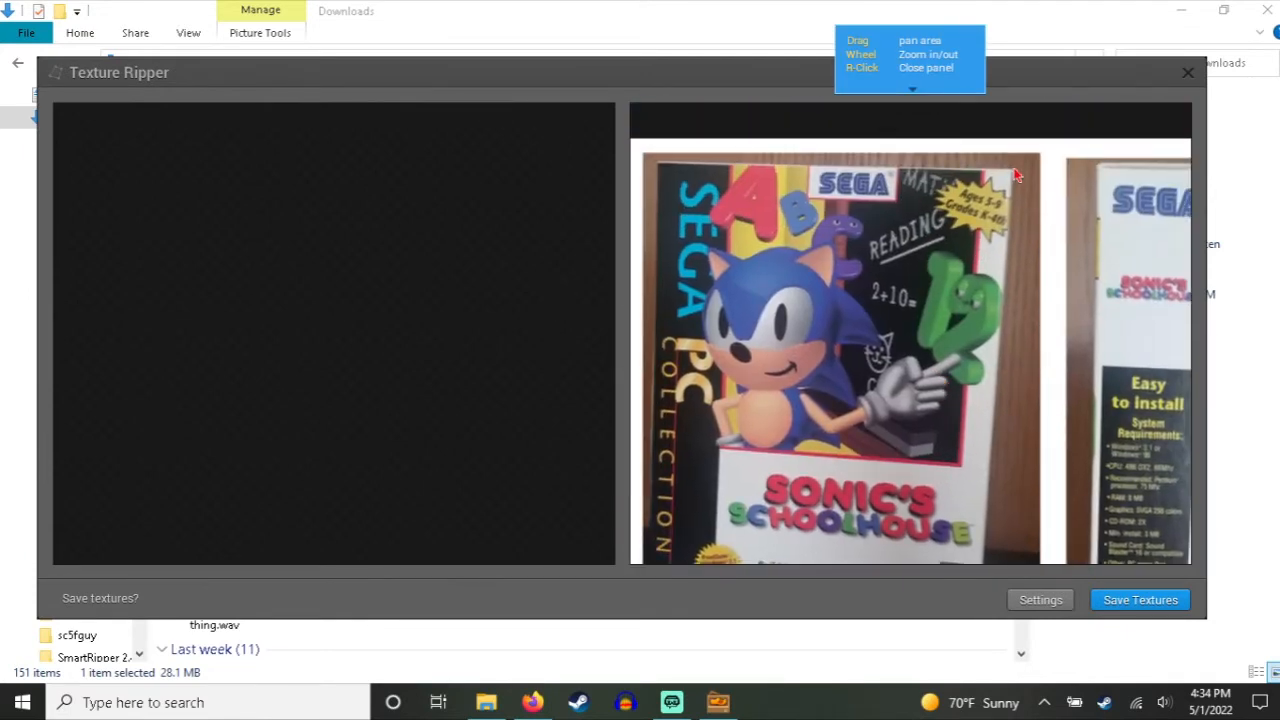
scroll(1014, 180, up, 2)
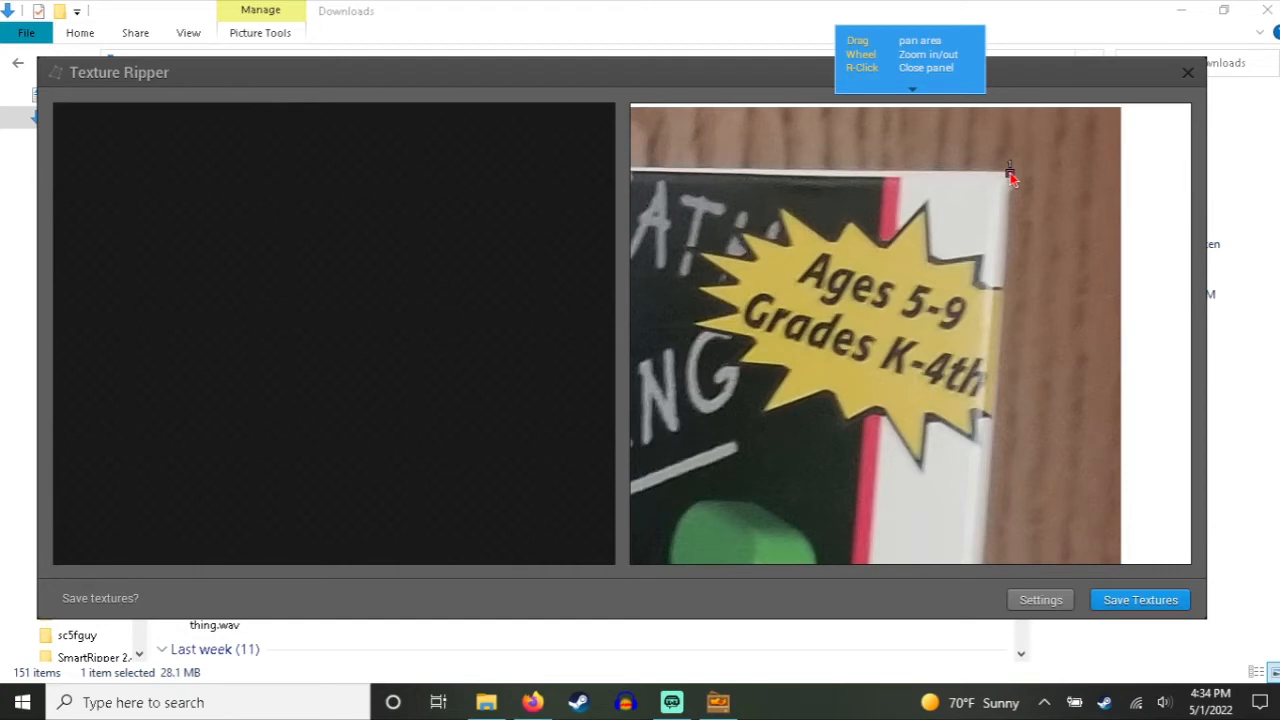
drag(718, 178, 994, 247)
drag(890, 228, 1085, 239)
drag(890, 236, 1082, 236)
drag(860, 238, 994, 256)
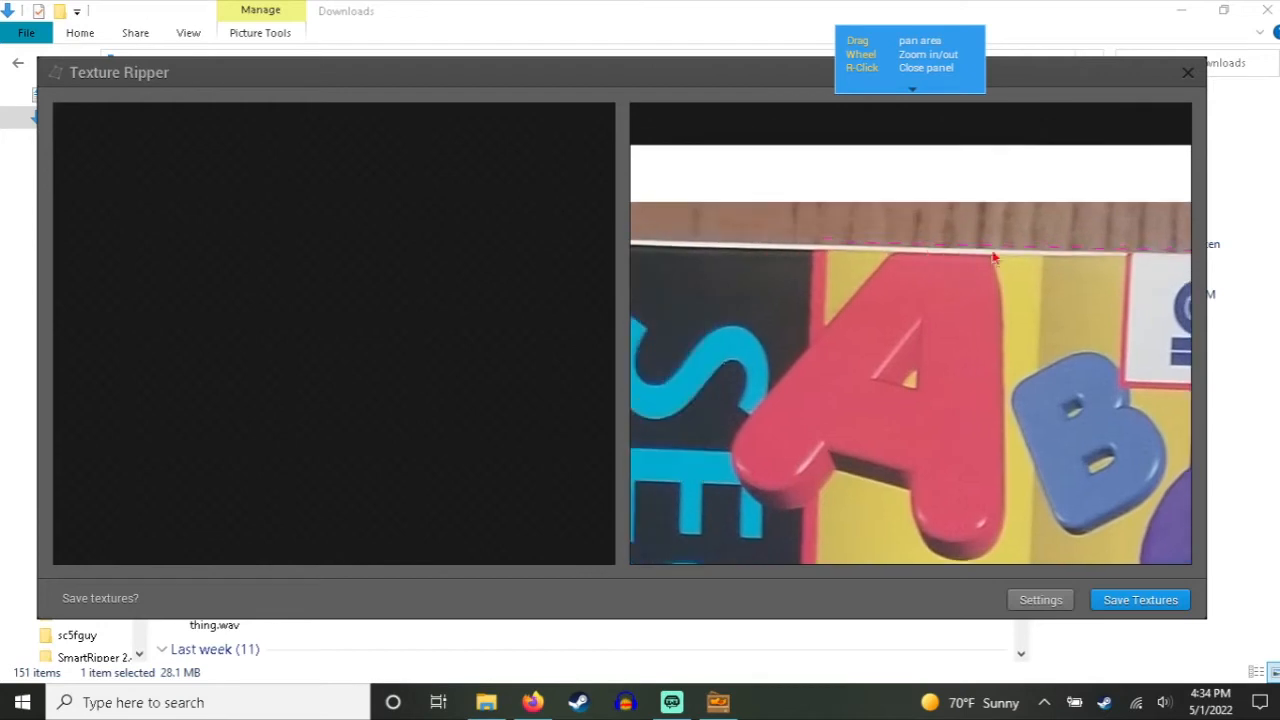
drag(790, 242, 1040, 256)
scroll(780, 249, up, 2)
click(808, 270)
Step: Mark the front cover's lower-left and lower-right corners in the source image to complete its outline and rip the cover
scroll(837, 423, down, 3)
drag(809, 420, 816, 215)
drag(790, 460, 777, 260)
scroll(757, 420, up, 2)
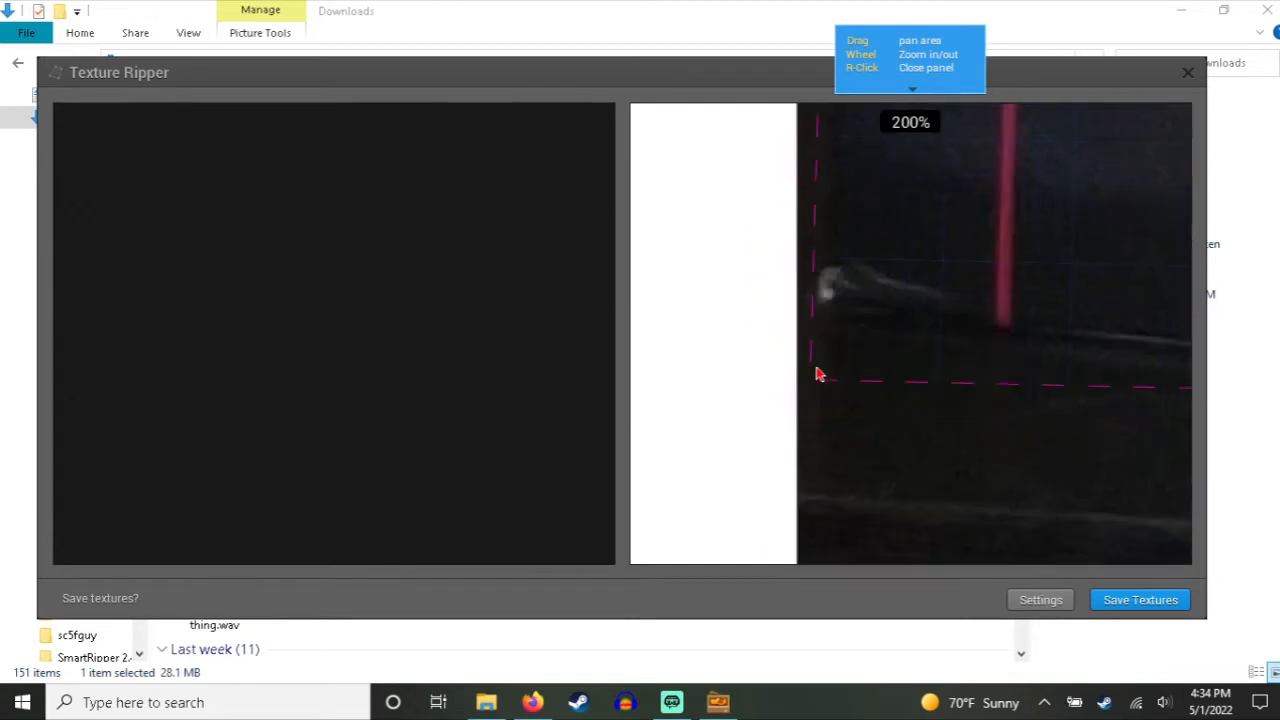
click(829, 307)
scroll(1000, 370, down, 3)
scroll(1103, 400, up, 2)
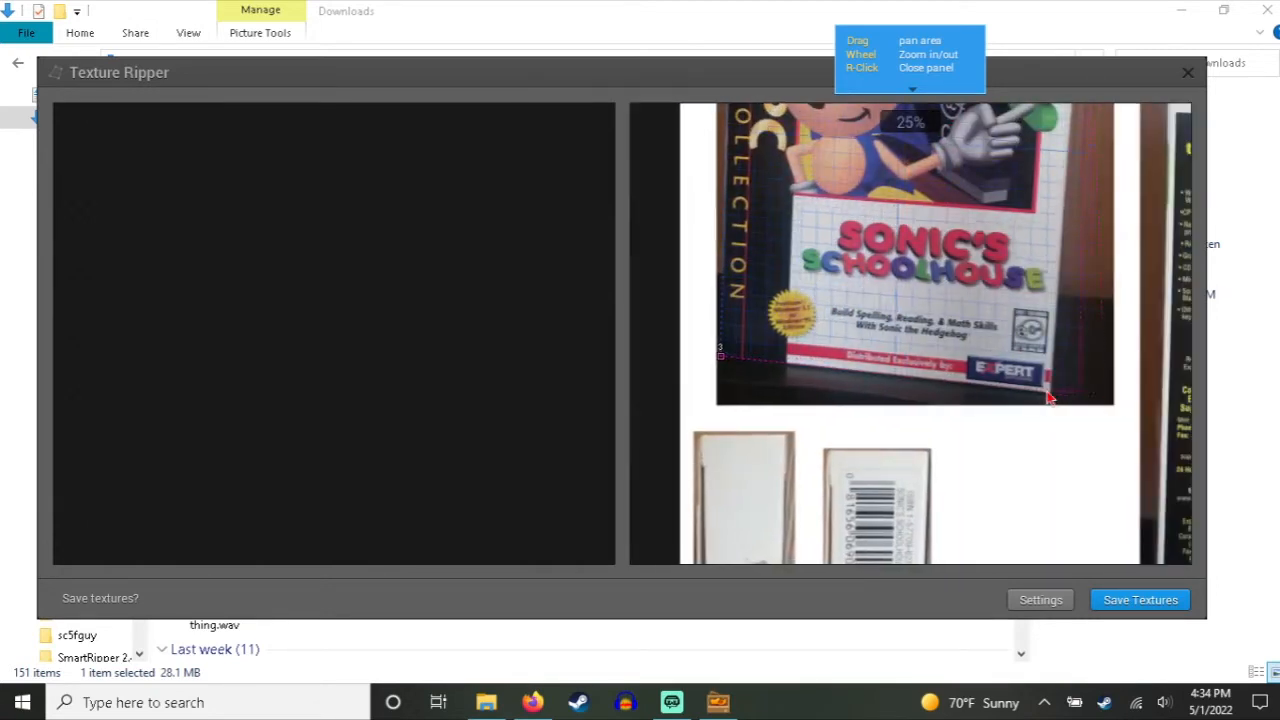
click(1100, 402)
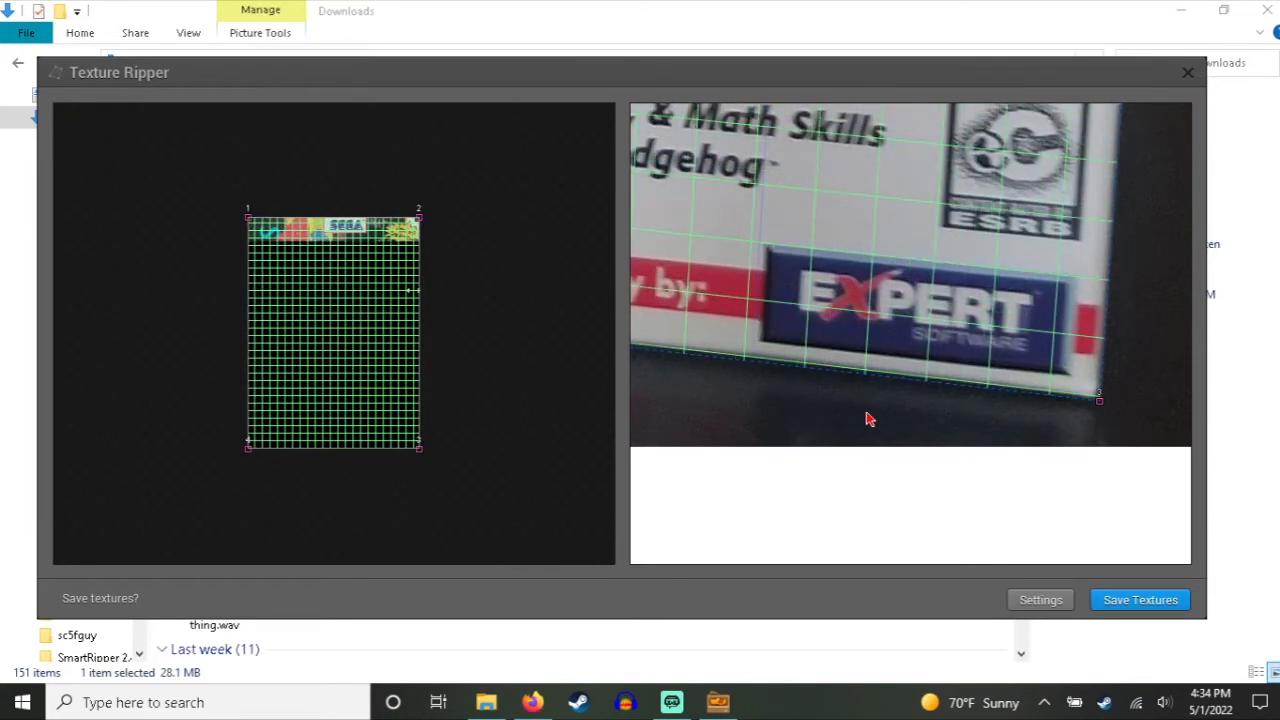
Step: Examine the ripped front cover in the texture preview, up close and from its top edge down to its bottom
scroll(869, 417, down, 1)
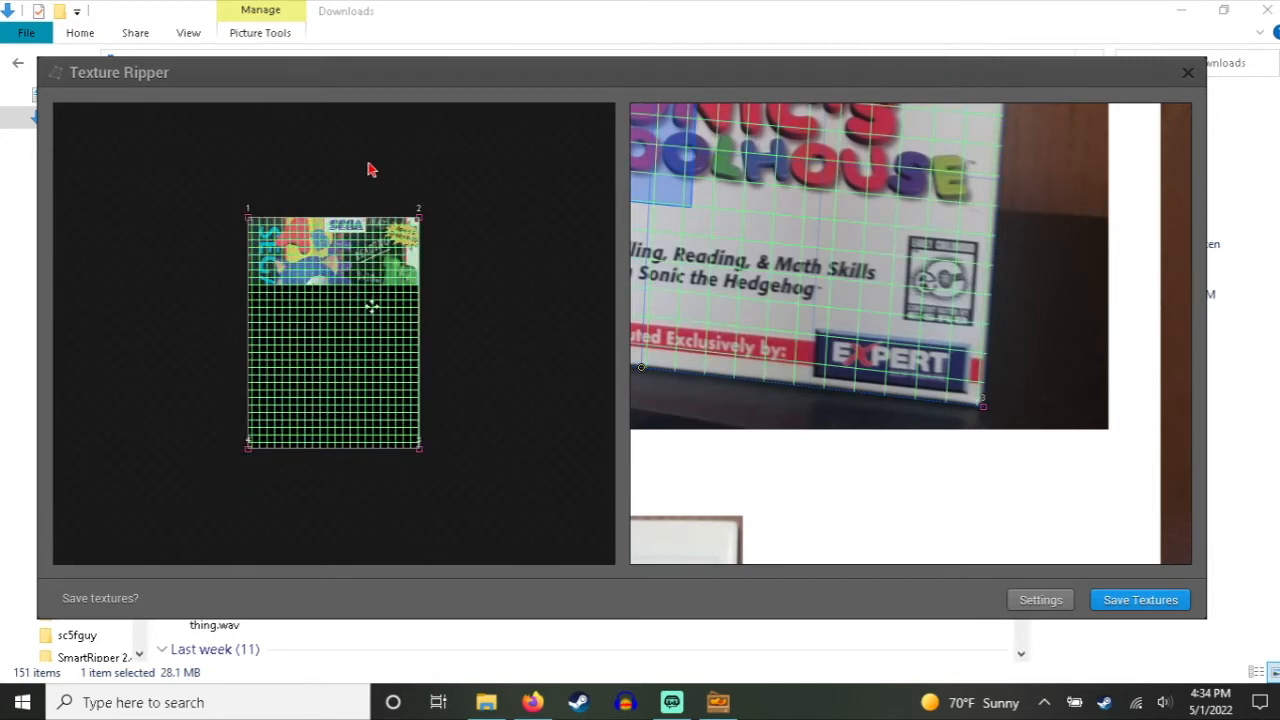
scroll(480, 186, up, 2)
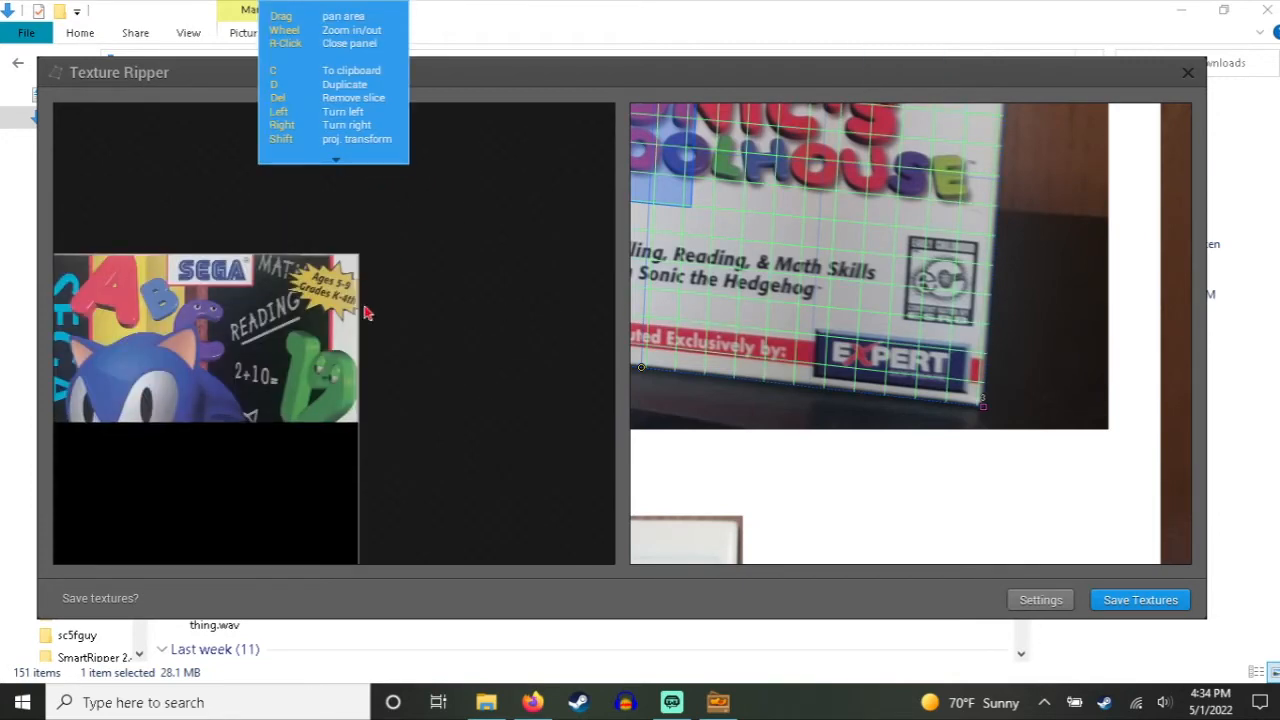
scroll(310, 350, up, 2)
scroll(310, 350, up, 2)
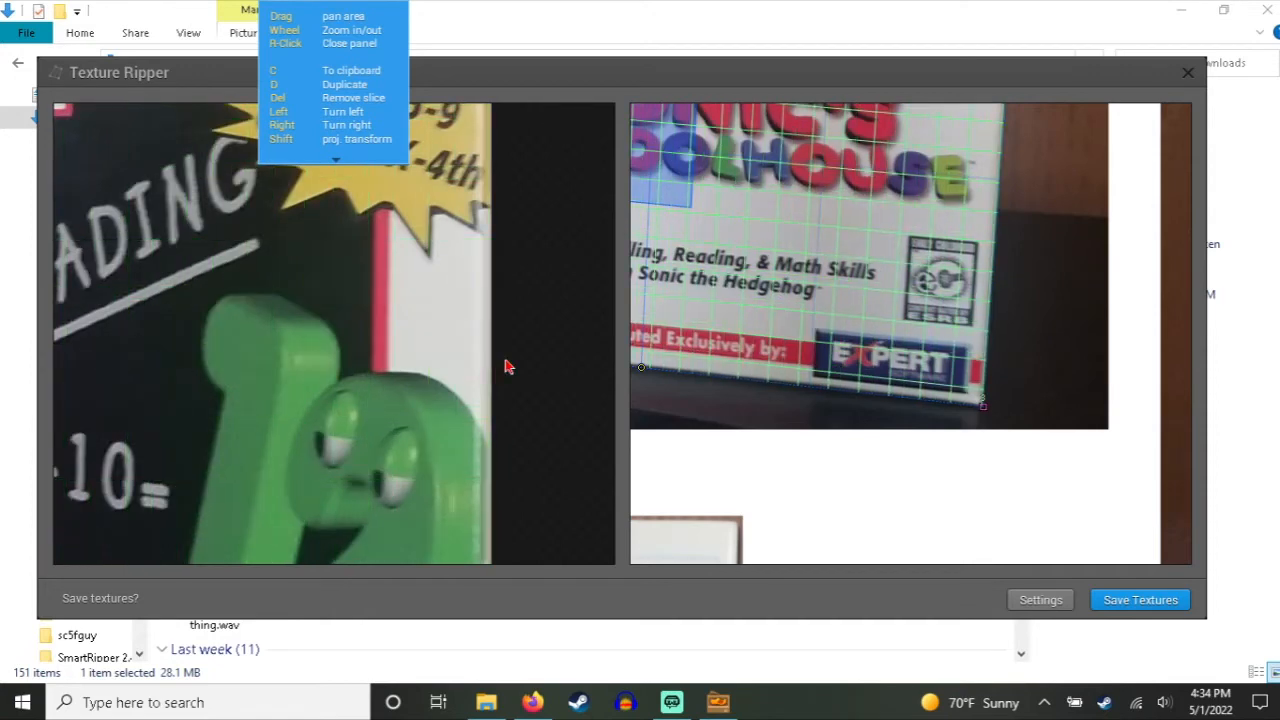
scroll(512, 366, down, 4)
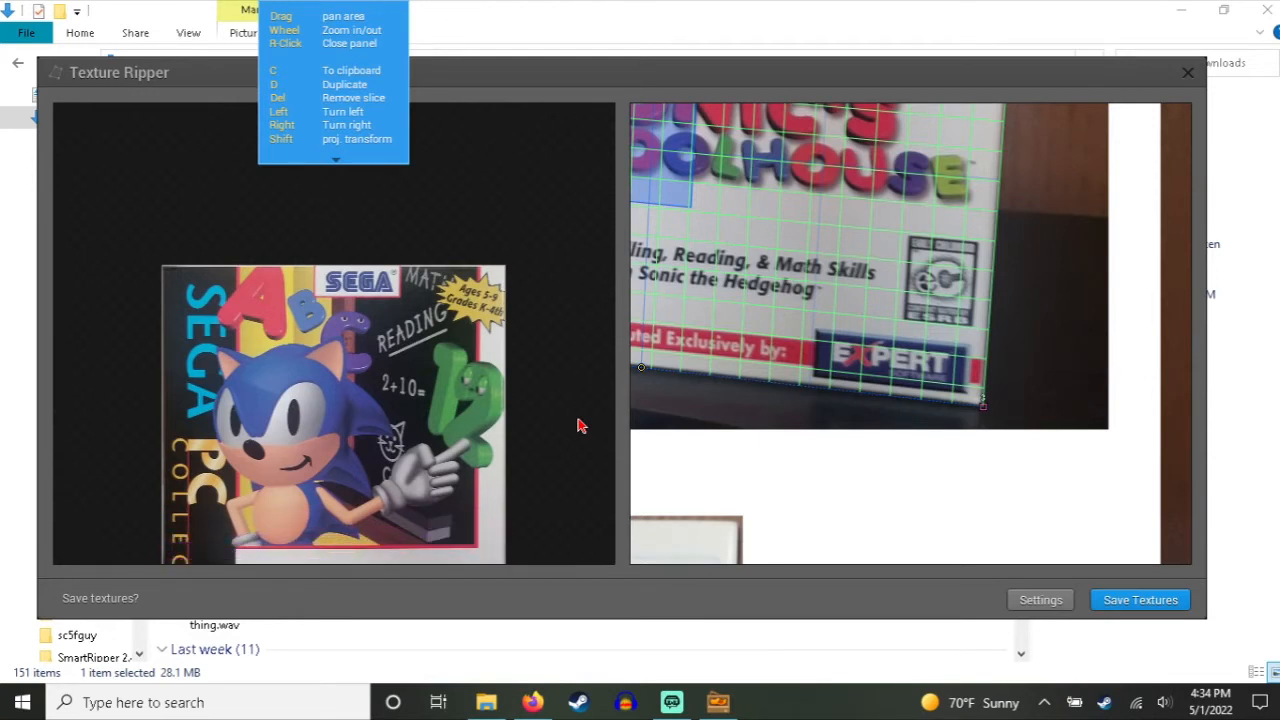
drag(578, 425, 551, 214)
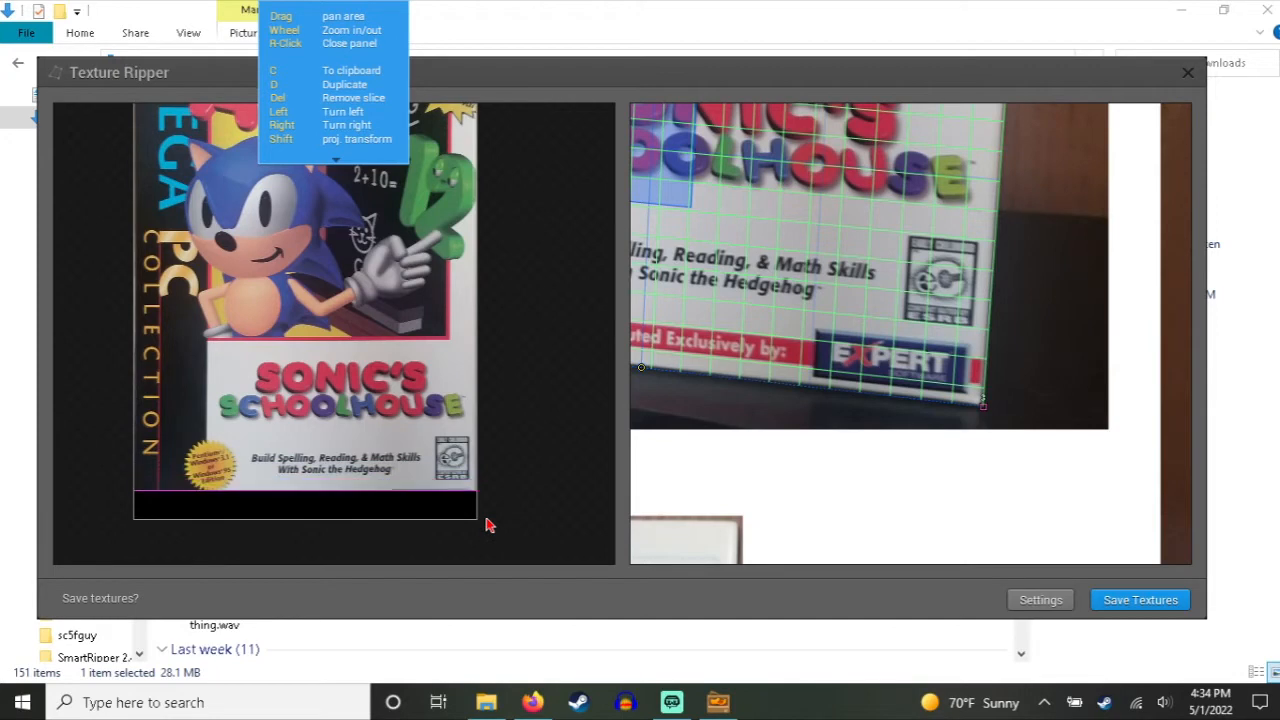
Step: Mark the upper-right and upper-left corners of the side panel photo with the upright SEGA logo
scroll(986, 451, down, 5)
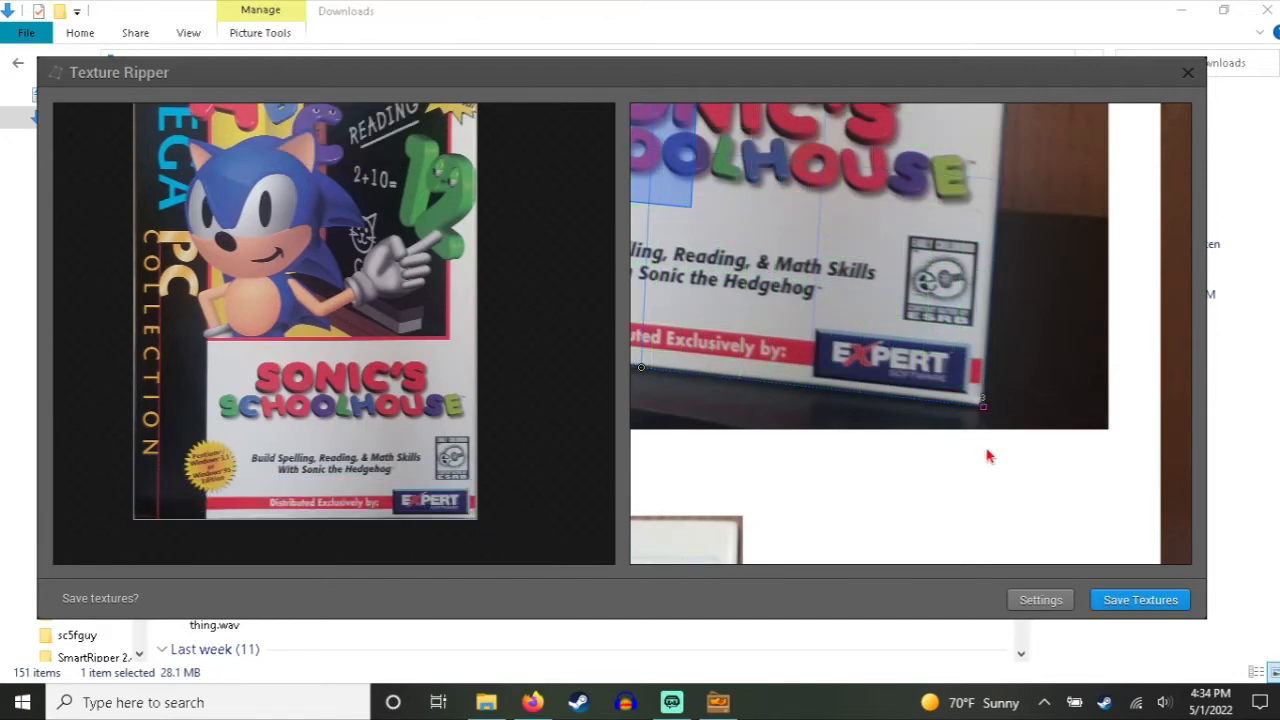
scroll(998, 135, up, 4)
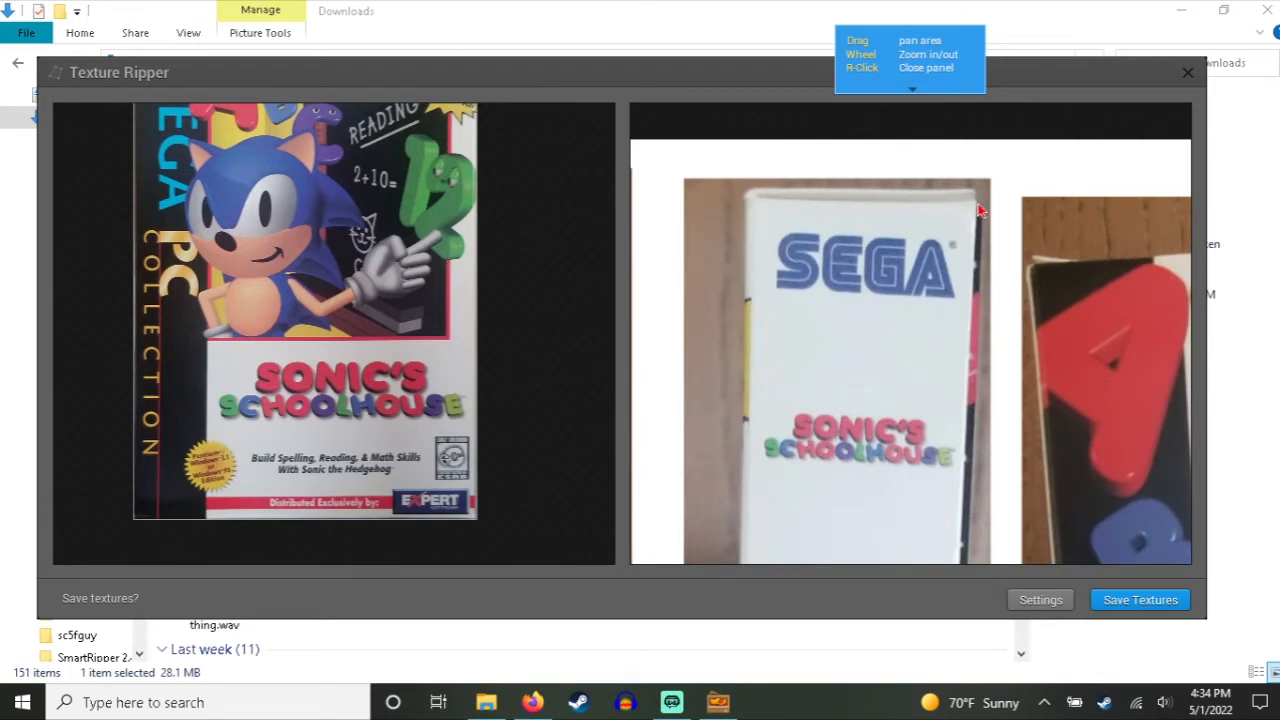
click(977, 202)
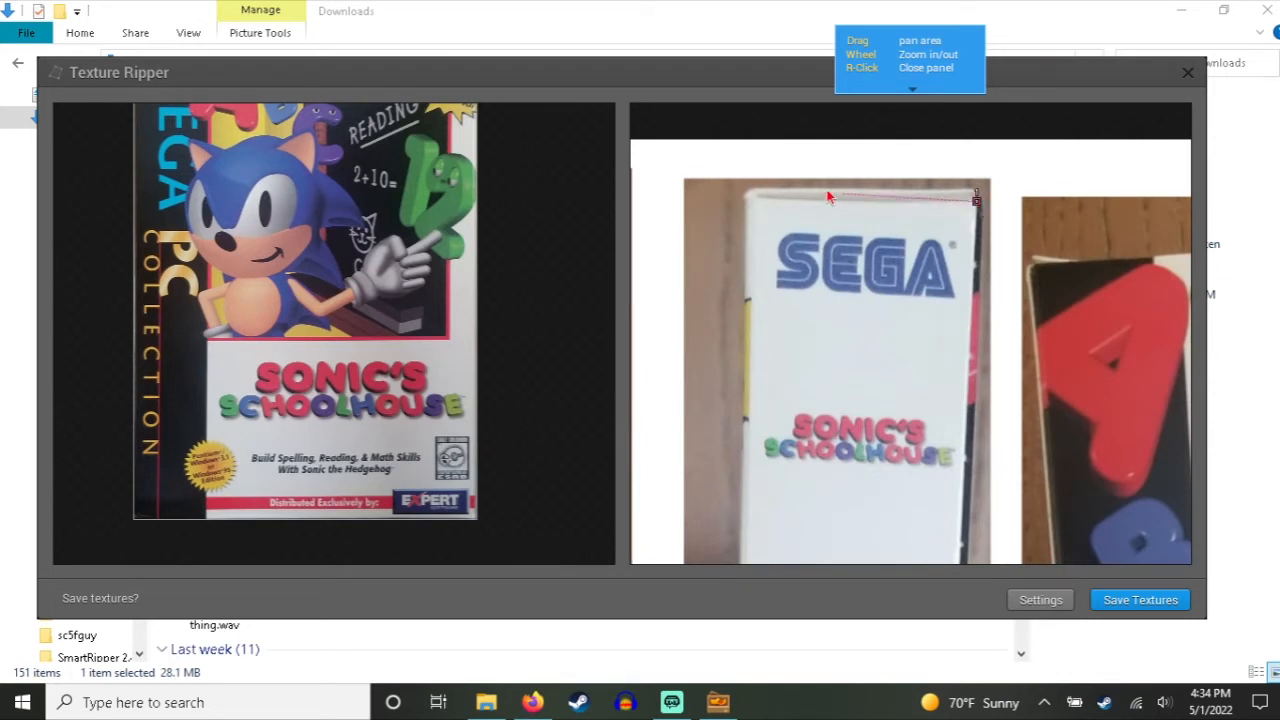
click(748, 200)
Step: Mark the side panel's lower-left and lower-right corners below the CD-ROM badge to rip that side
drag(822, 543, 822, 202)
drag(820, 475, 818, 254)
drag(822, 480, 822, 246)
drag(780, 493, 783, 231)
drag(788, 467, 794, 246)
drag(801, 493, 808, 373)
click(734, 437)
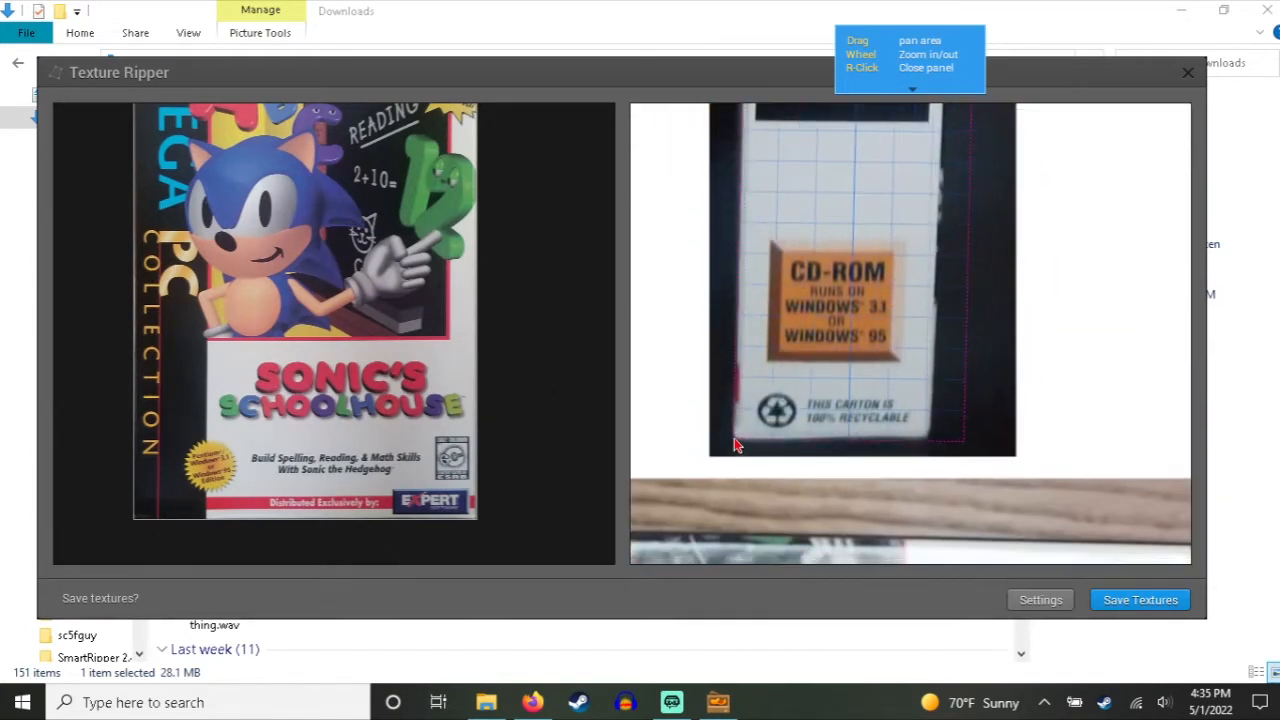
click(931, 442)
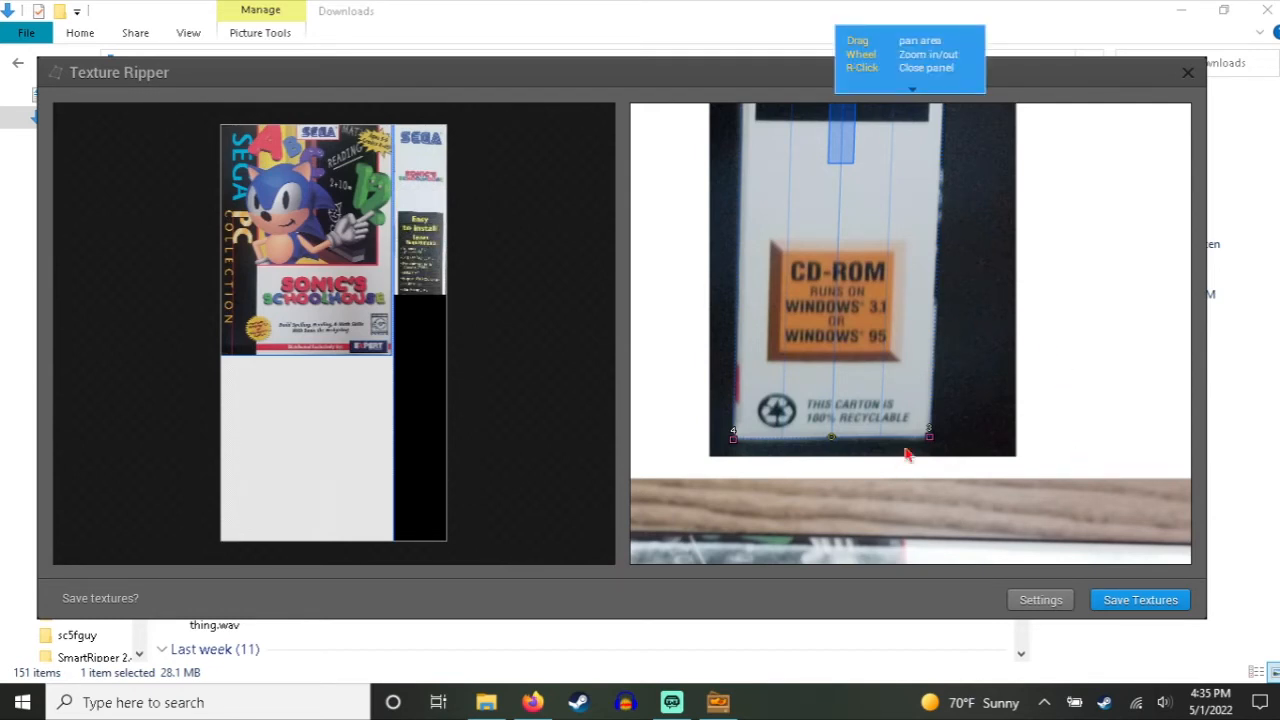
Step: Outline a small four-corner patch in the white area beside the CD-ROM side panel and select its slice in the texture preview
click(1082, 277)
click(1062, 296)
click(1089, 305)
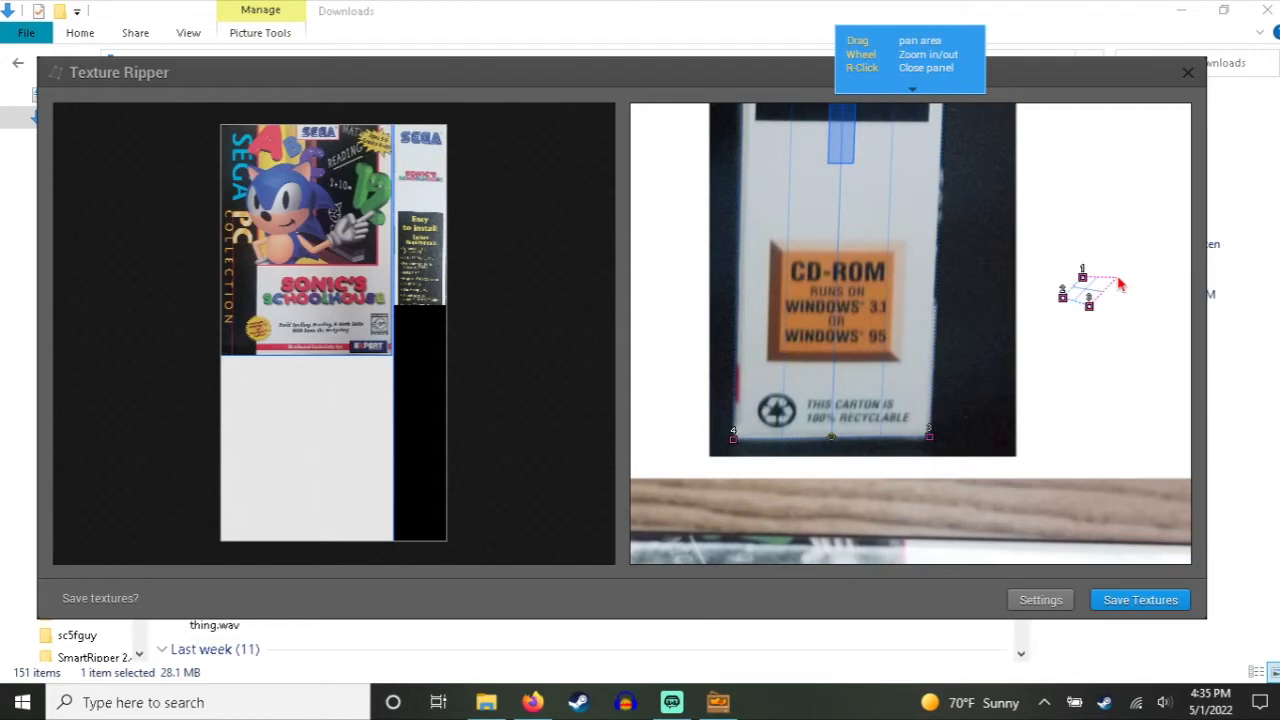
click(1117, 280)
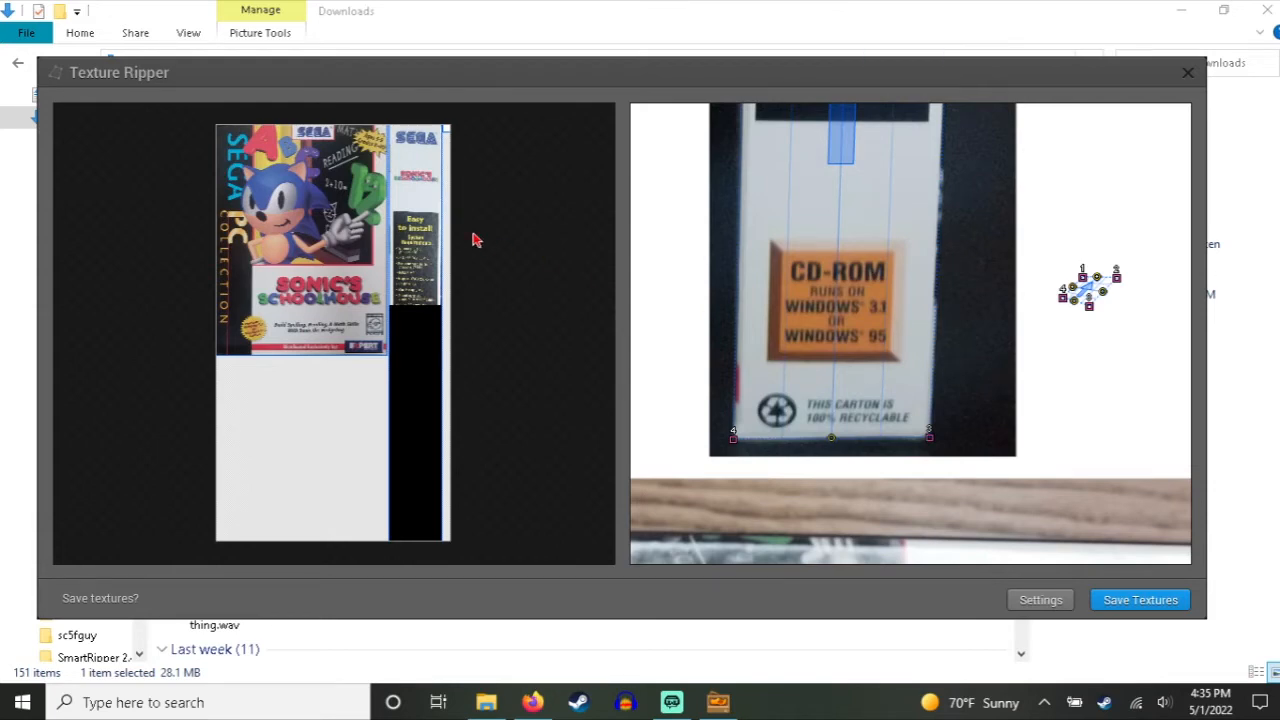
scroll(414, 213, up, 4)
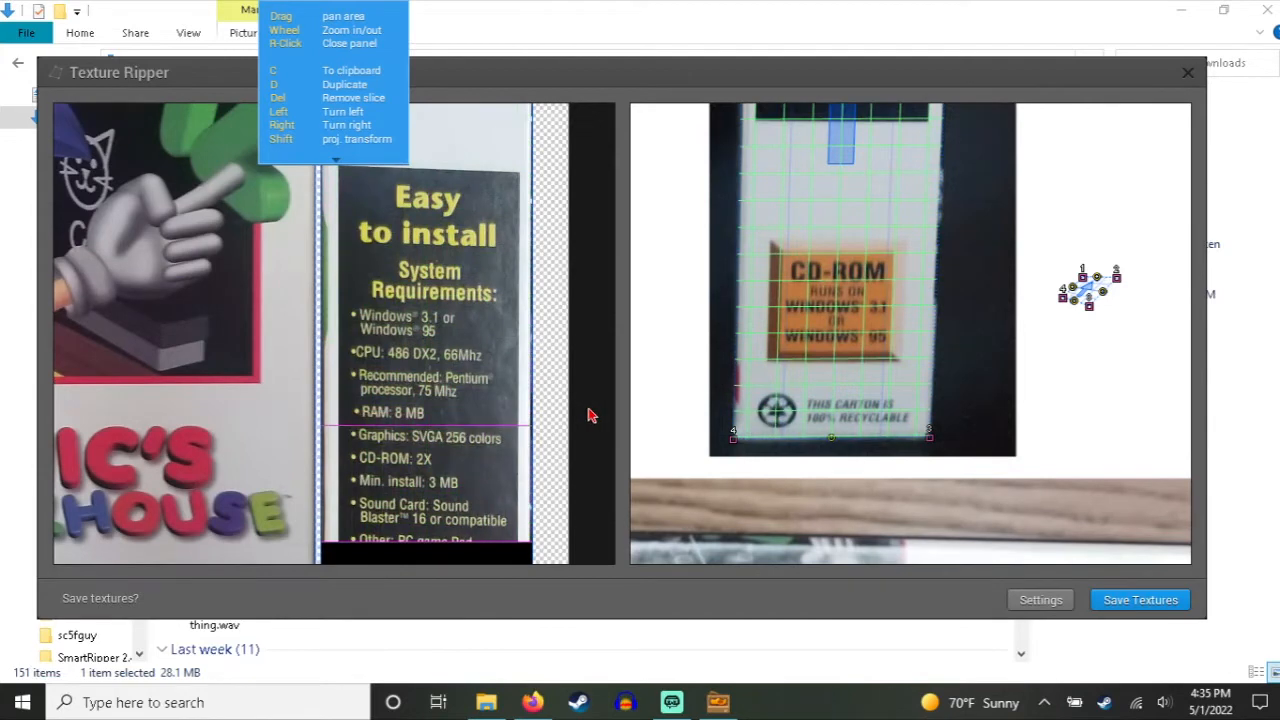
scroll(588, 415, down, 4)
click(571, 119)
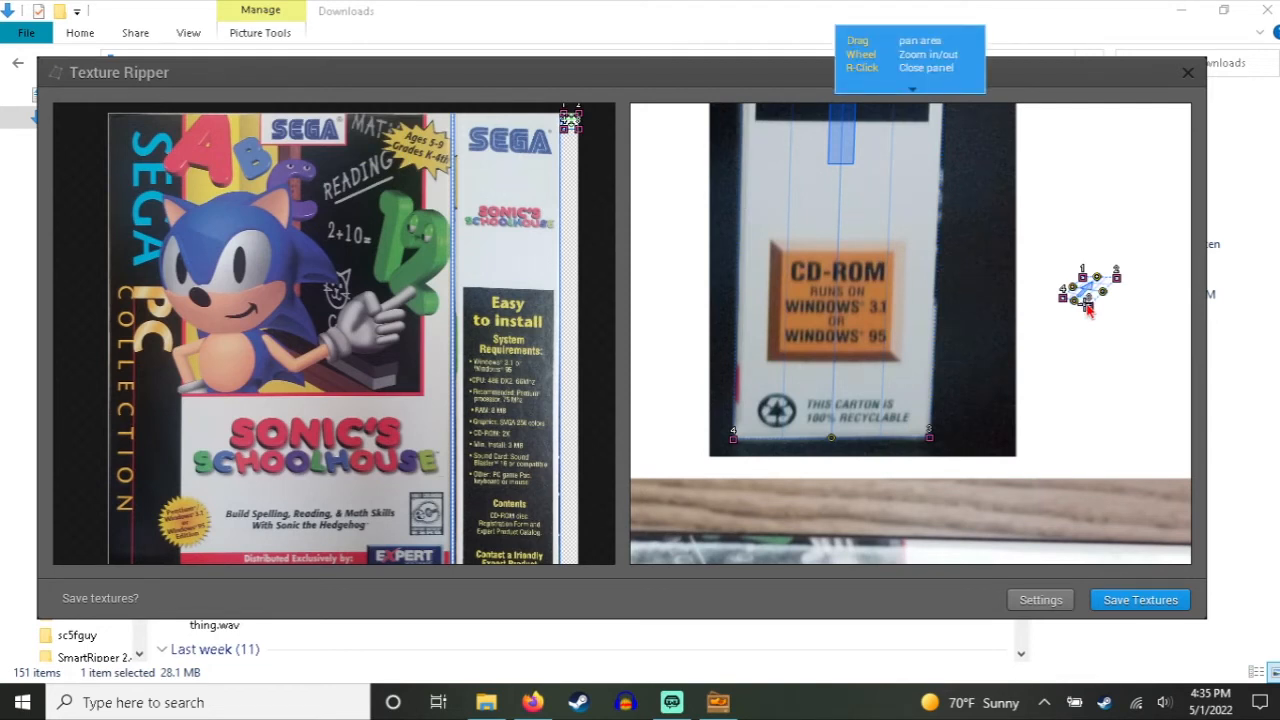
Step: Examine the back cover photo in the source image from its lower edge up to the heading along its top
scroll(588, 316, down, 2)
drag(1103, 429, 763, 508)
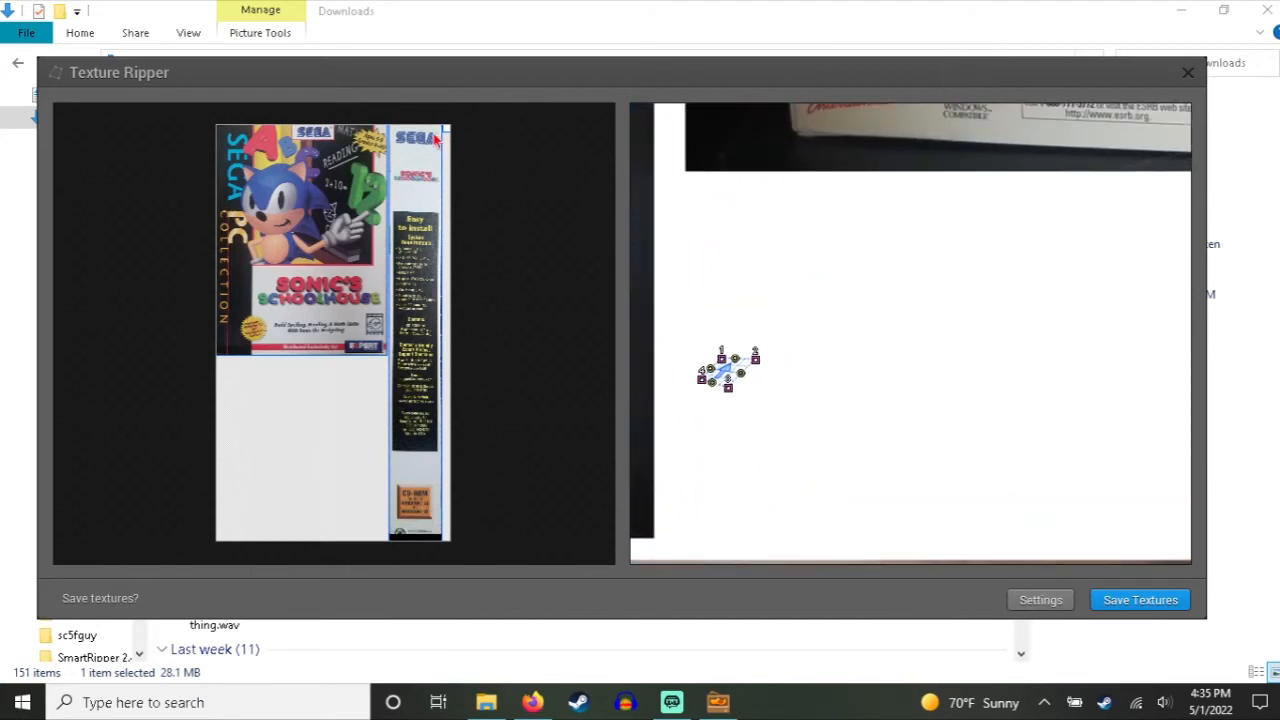
drag(874, 249, 851, 457)
scroll(830, 430, up, 4)
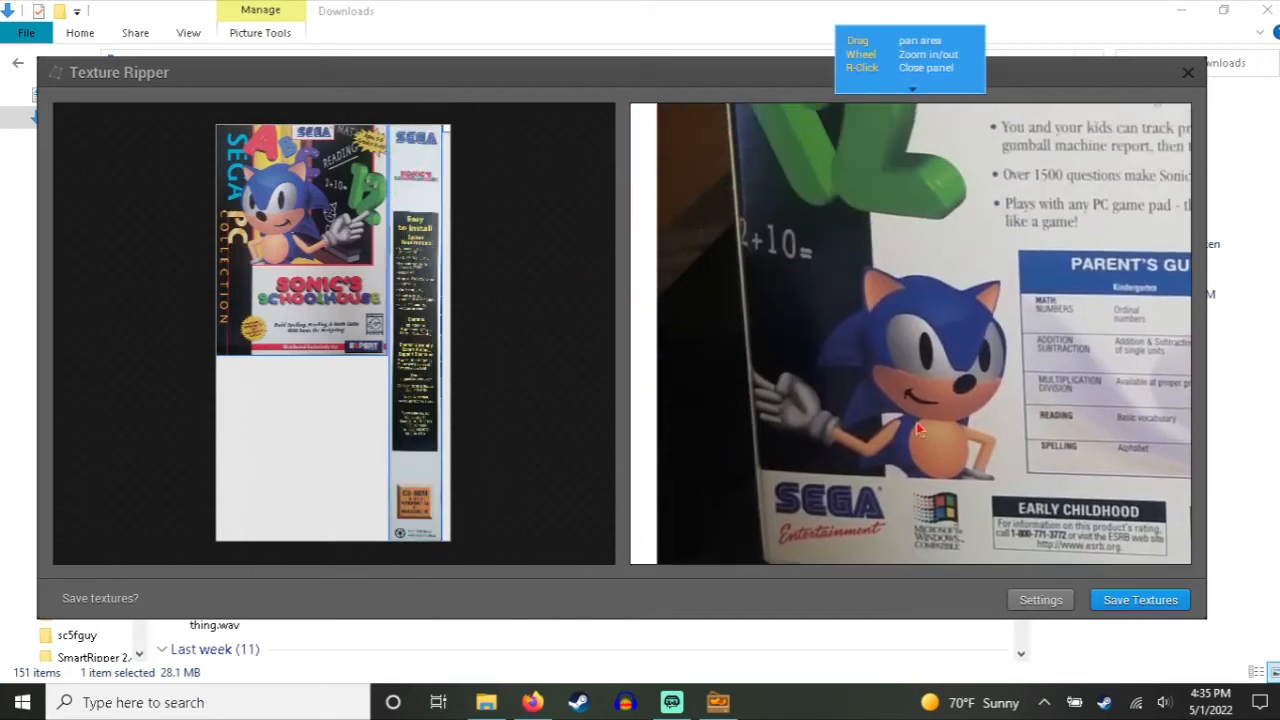
mouse_move(797, 160)
mouse_down()
mouse_move(841, 392)
mouse_move(868, 428)
mouse_up()
drag(849, 262, 876, 485)
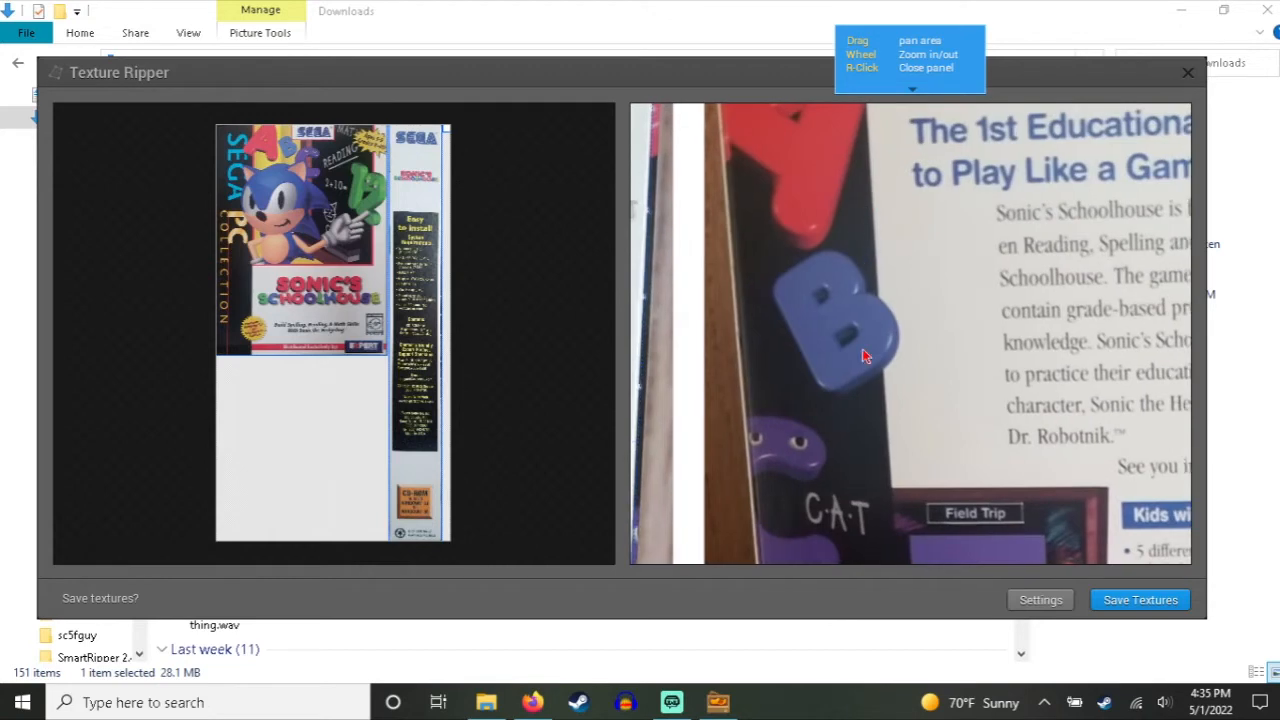
drag(862, 348, 863, 534)
drag(1011, 262, 641, 282)
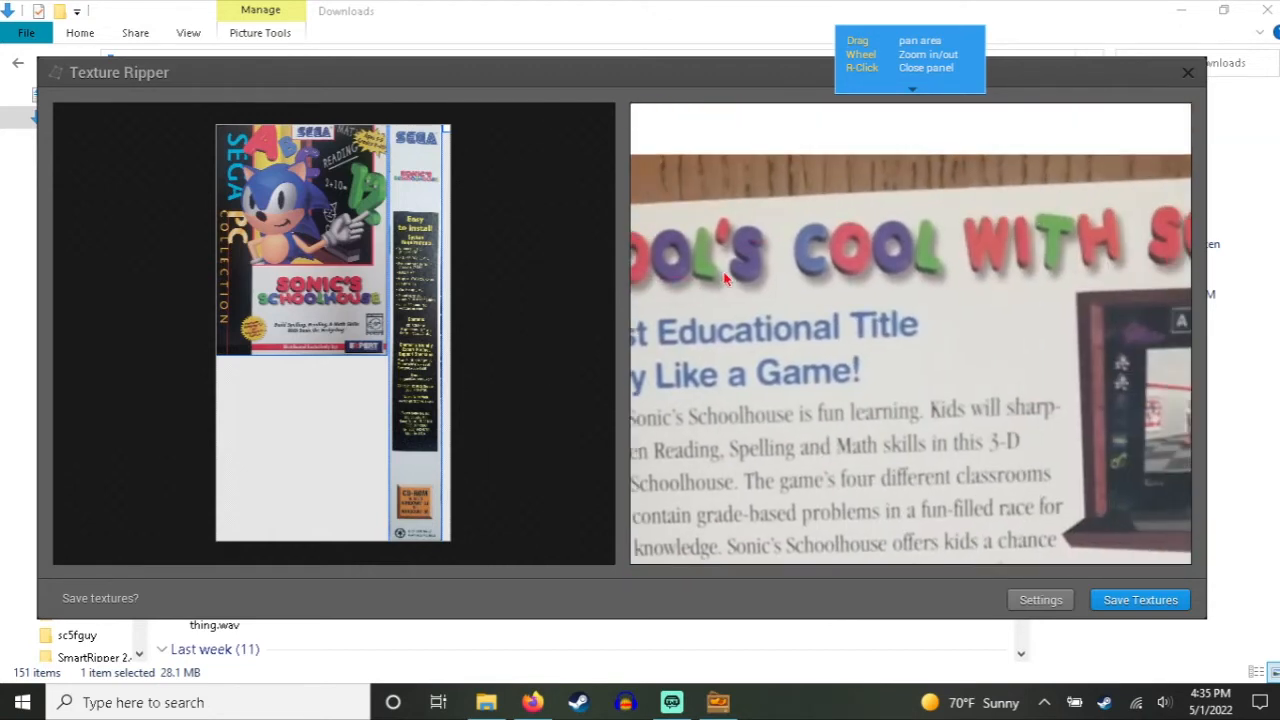
drag(995, 216, 673, 238)
drag(1045, 520, 1023, 223)
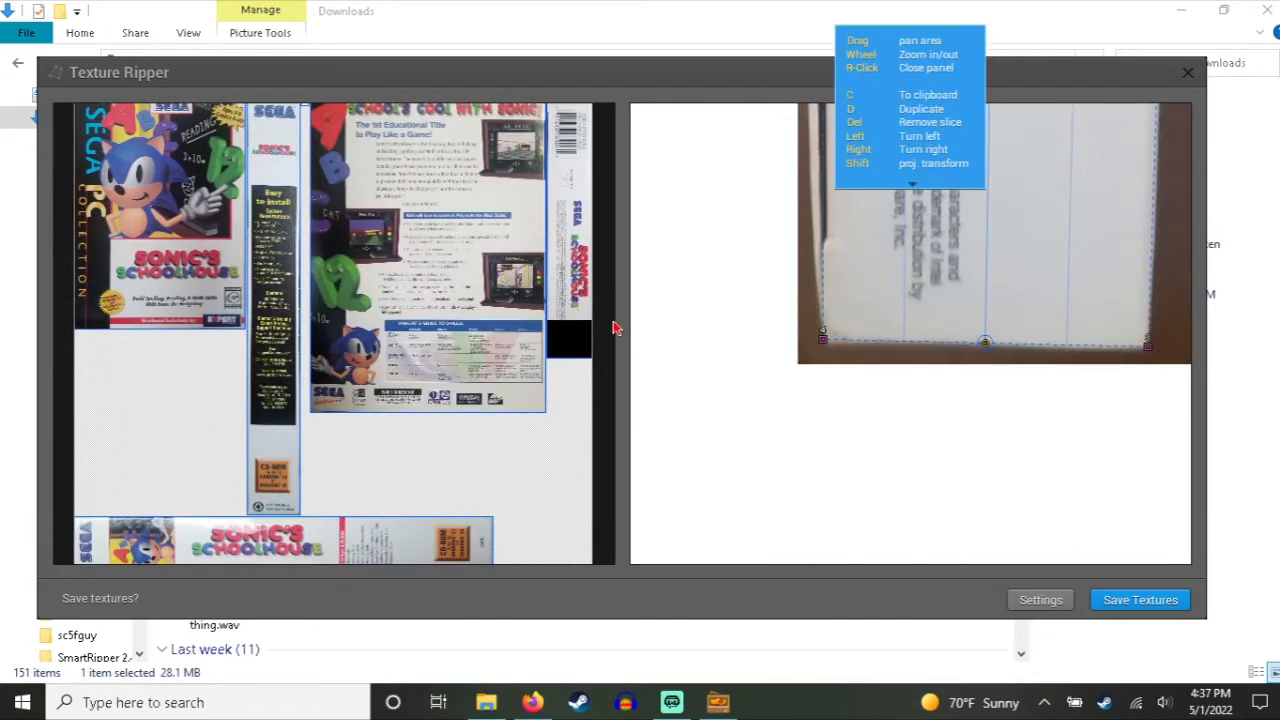
Step: Mark the upper-right and upper-left corners of the blank-topped narrow box side beside the barcode side
click(543, 115)
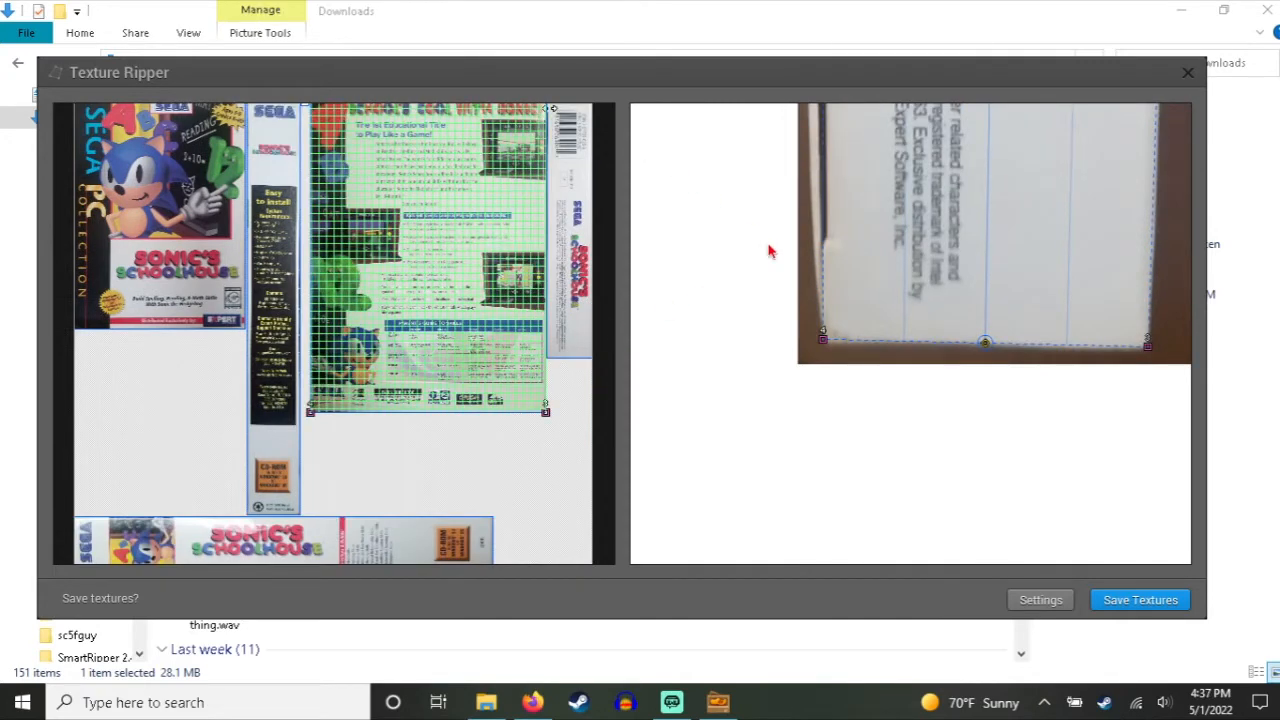
drag(766, 249, 889, 480)
scroll(866, 300, down, 2)
mouse_move(836, 176)
mouse_down()
mouse_move(827, 412)
mouse_move(829, 245)
mouse_move(835, 272)
mouse_up()
scroll(835, 272, up, 2)
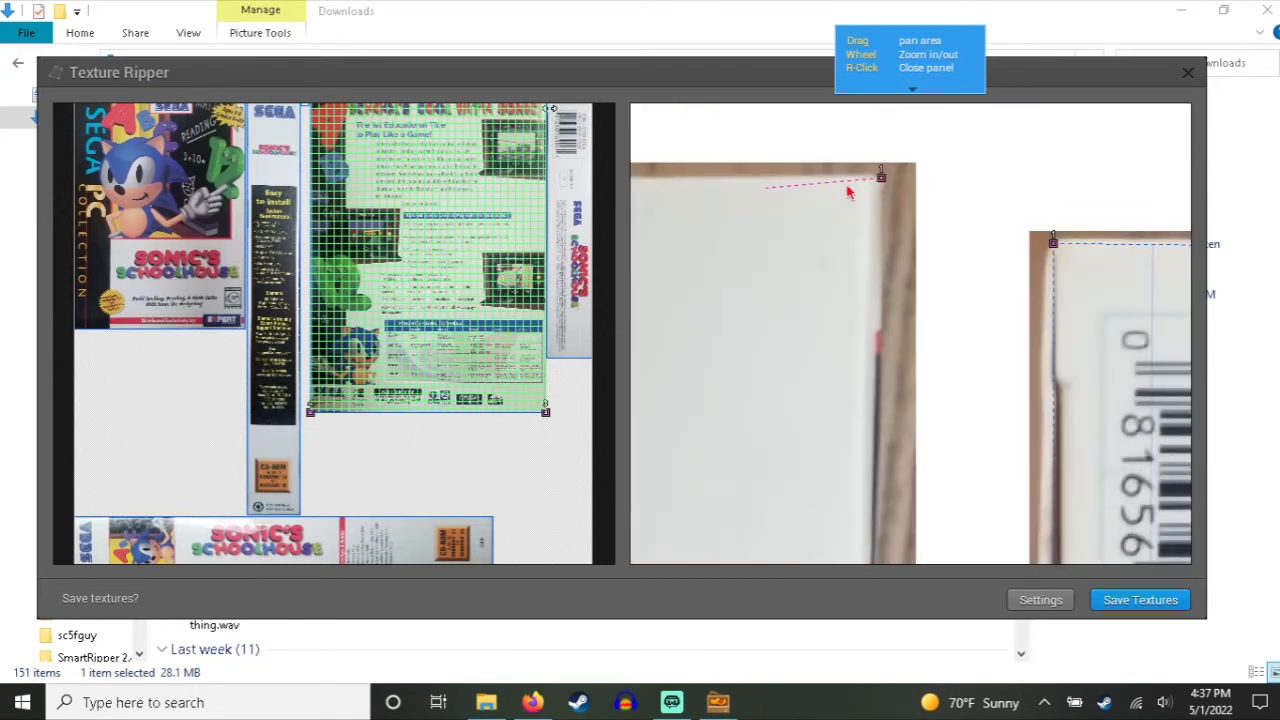
drag(847, 187, 941, 179)
click(716, 172)
Step: Mark the narrow side's lower-left and lower-right corners beneath its sideways SEGA logo to rip that side
drag(722, 298, 738, 104)
drag(792, 492, 788, 175)
drag(748, 490, 745, 195)
drag(722, 442, 724, 169)
drag(743, 404, 751, 188)
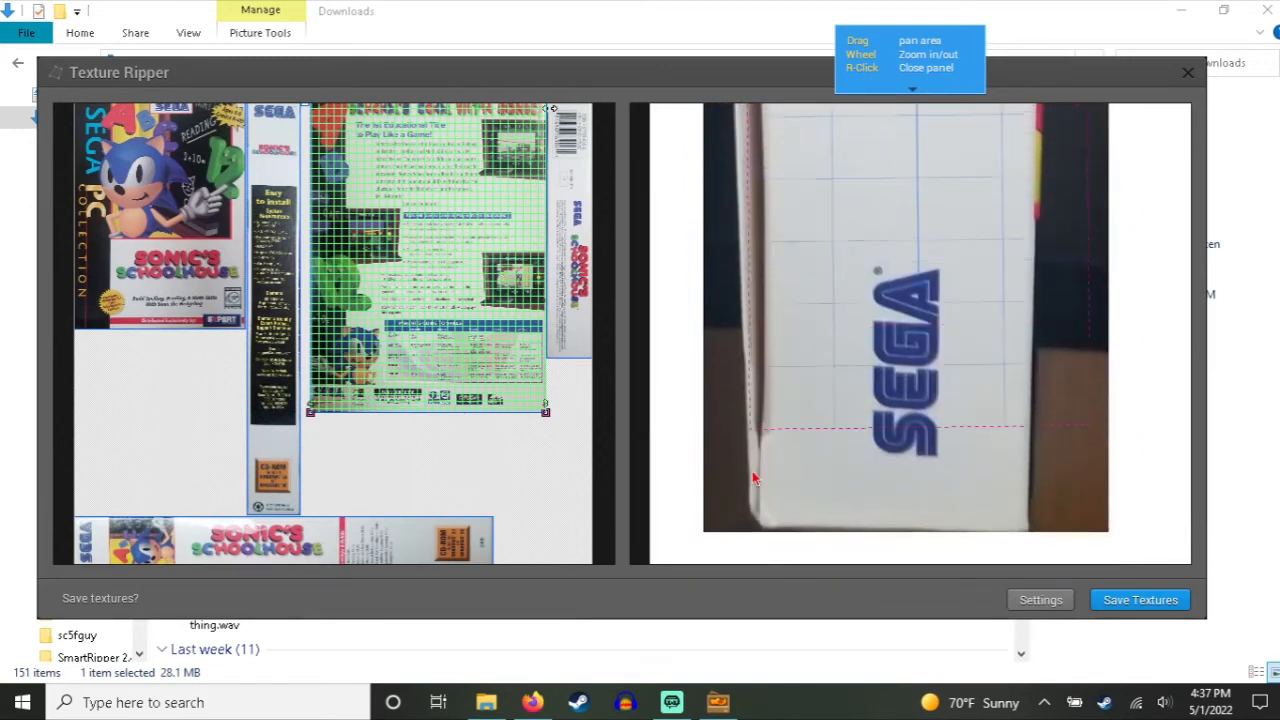
click(764, 527)
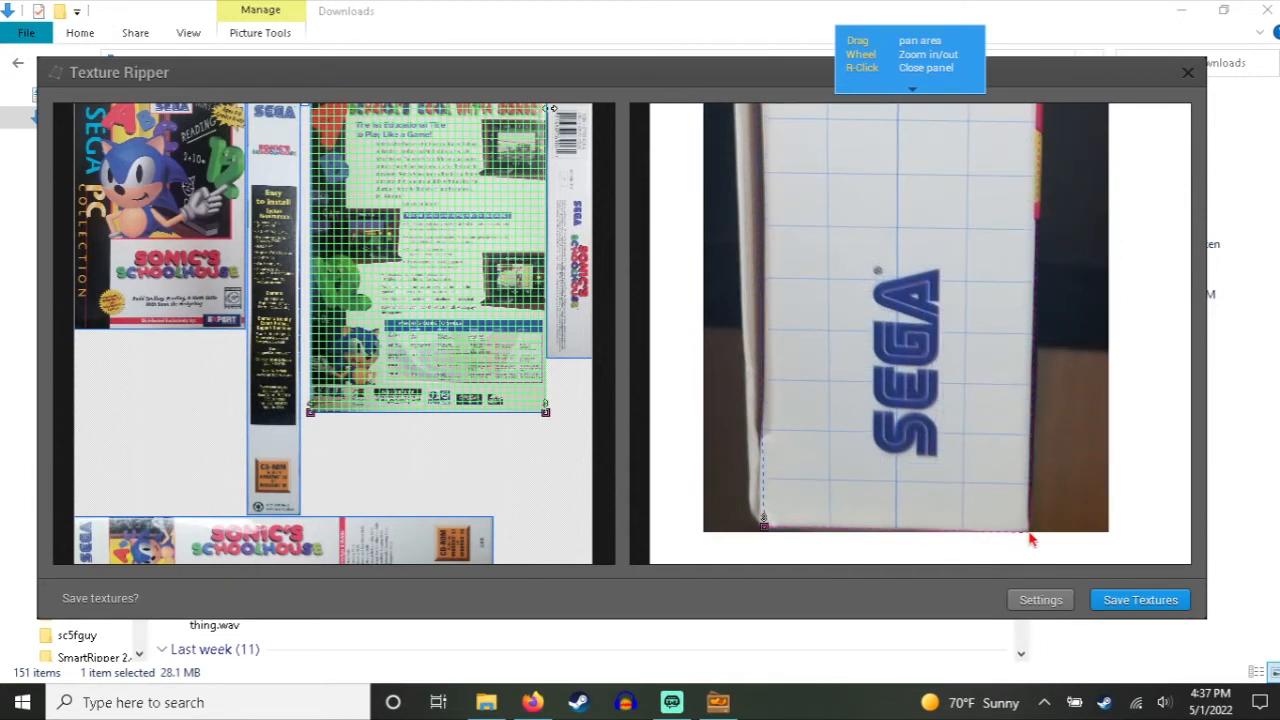
click(1031, 539)
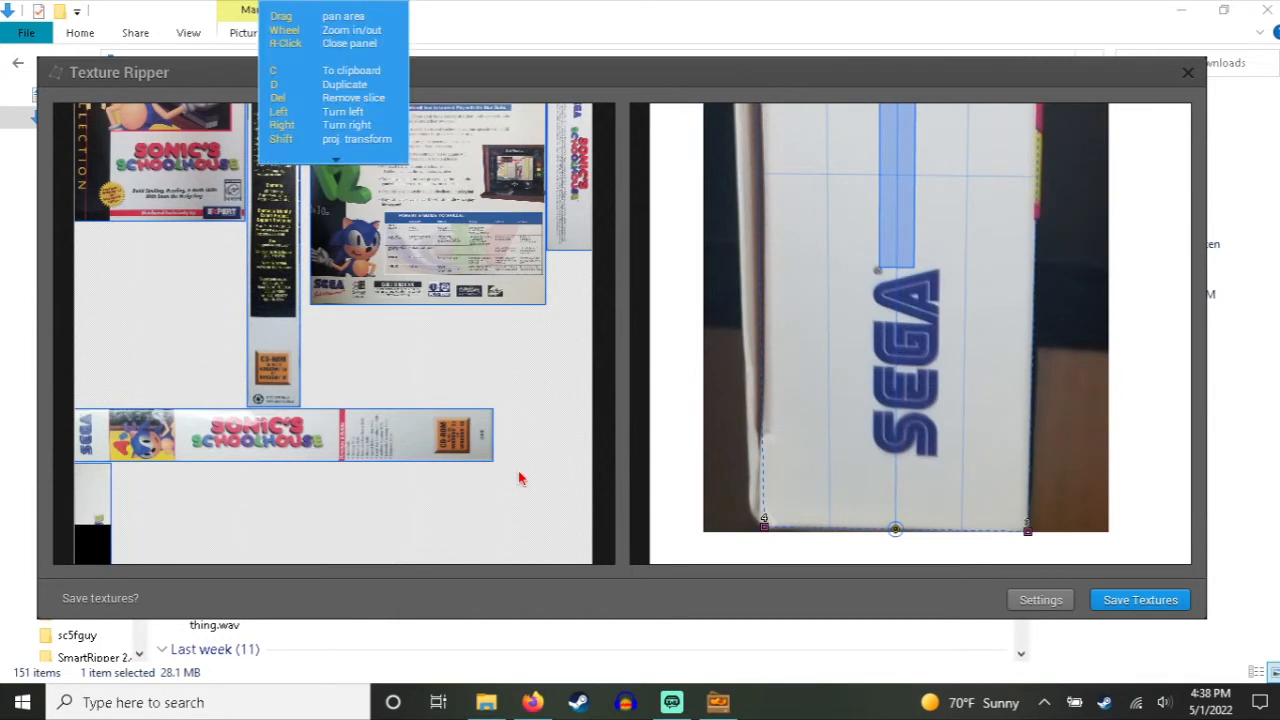
Step: Move the newly ripped narrow side's slice to the empty space directly below the barcode side's slice on the texture sheet
drag(519, 479, 534, 341)
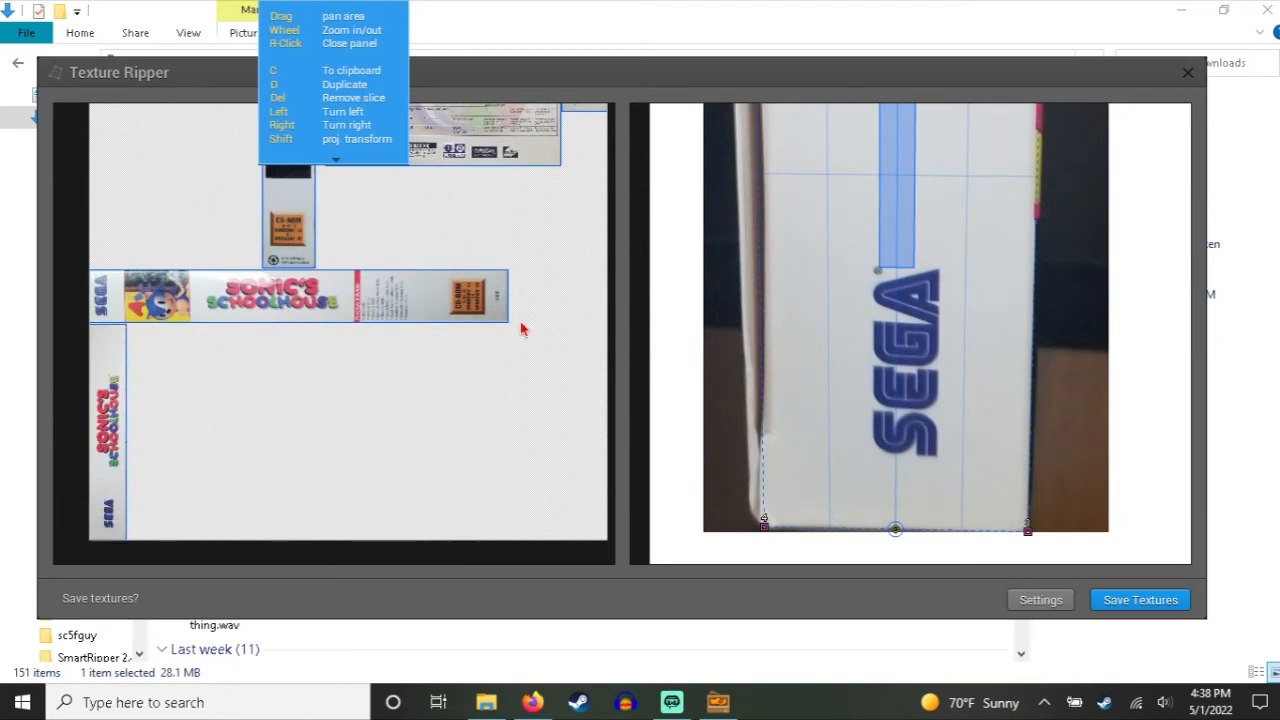
drag(395, 445, 346, 511)
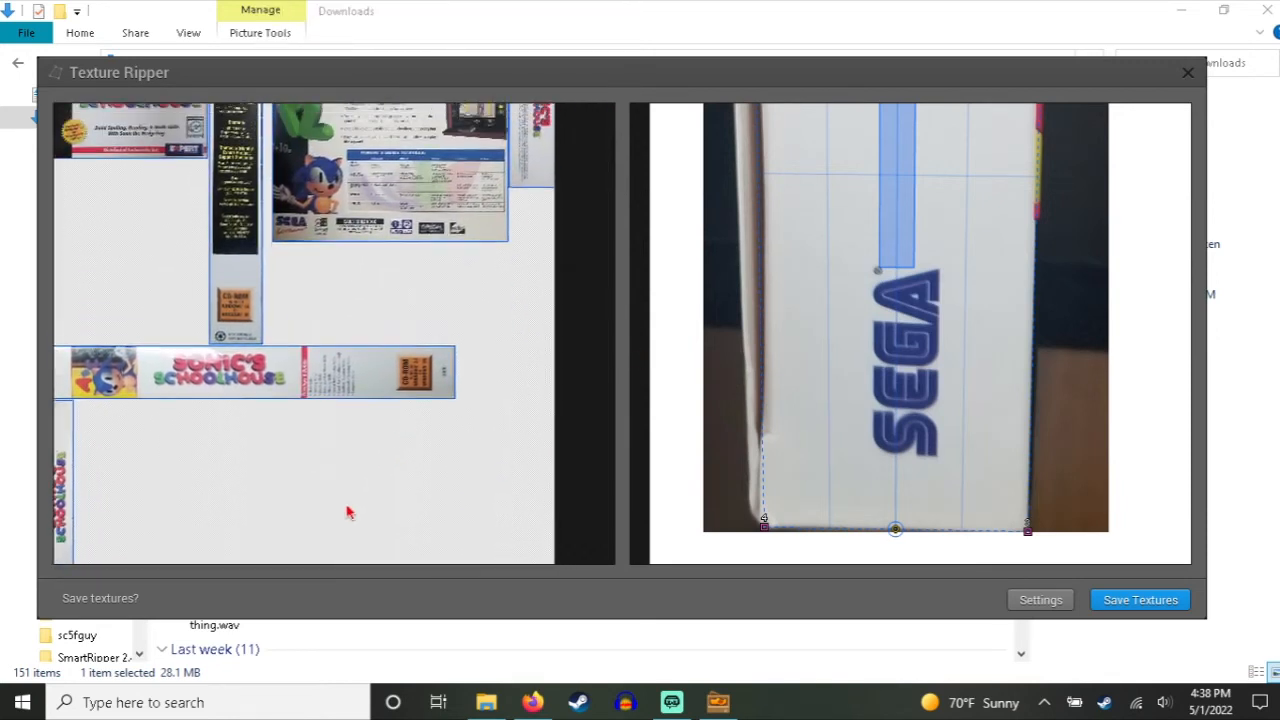
click(75, 462)
drag(88, 460, 537, 263)
drag(458, 341, 515, 552)
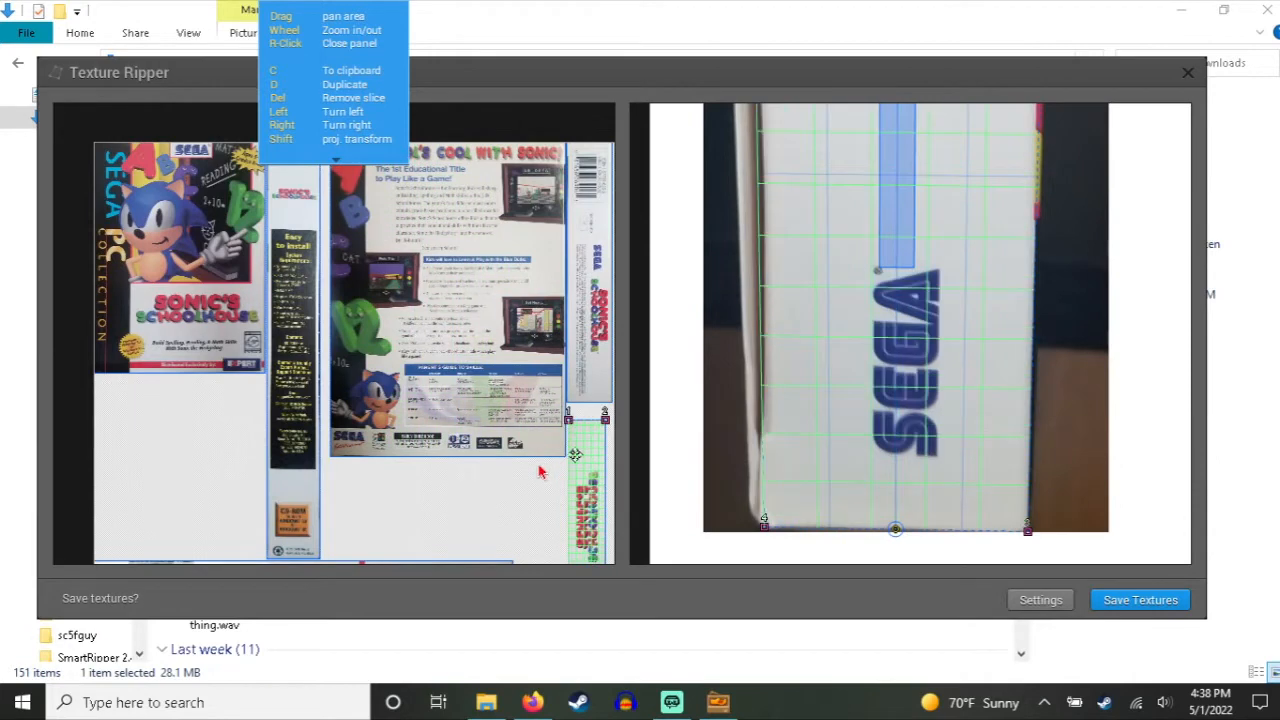
drag(521, 515, 487, 379)
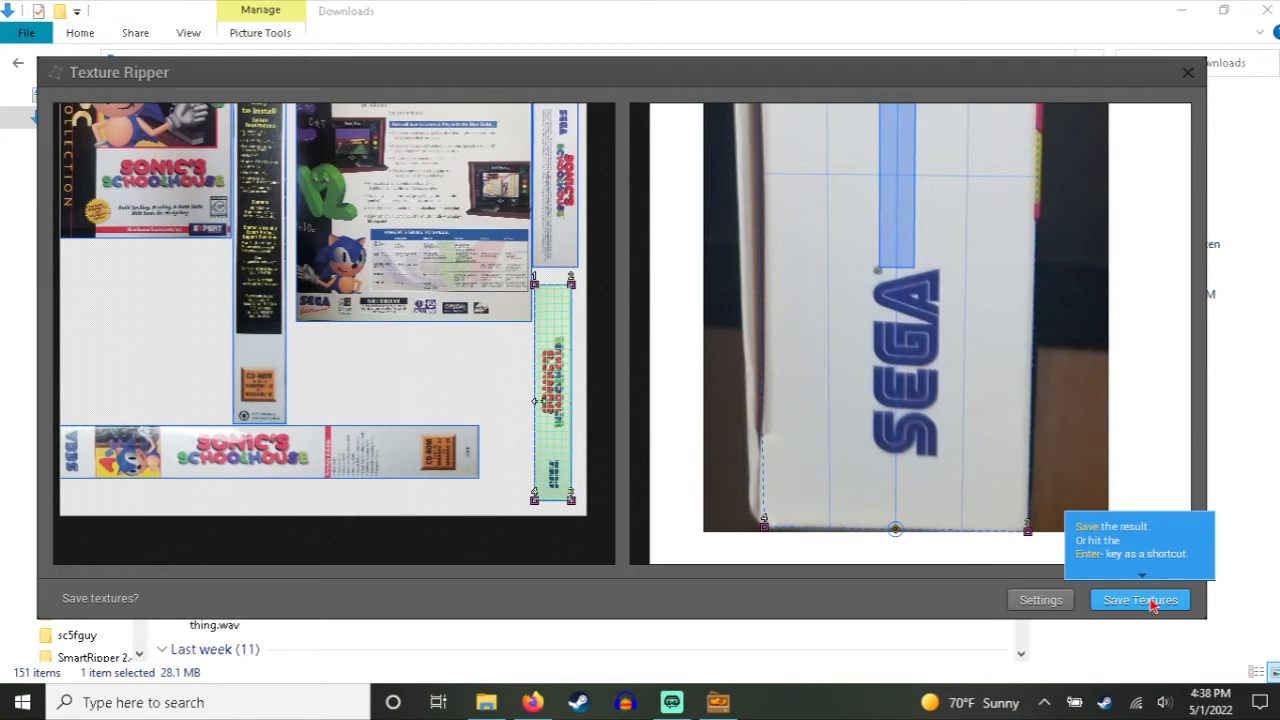
Step: Save the texture sheet to the Desktop as Untitled.png.png with the All Files type, and minimize the Downloads window
click(1141, 600)
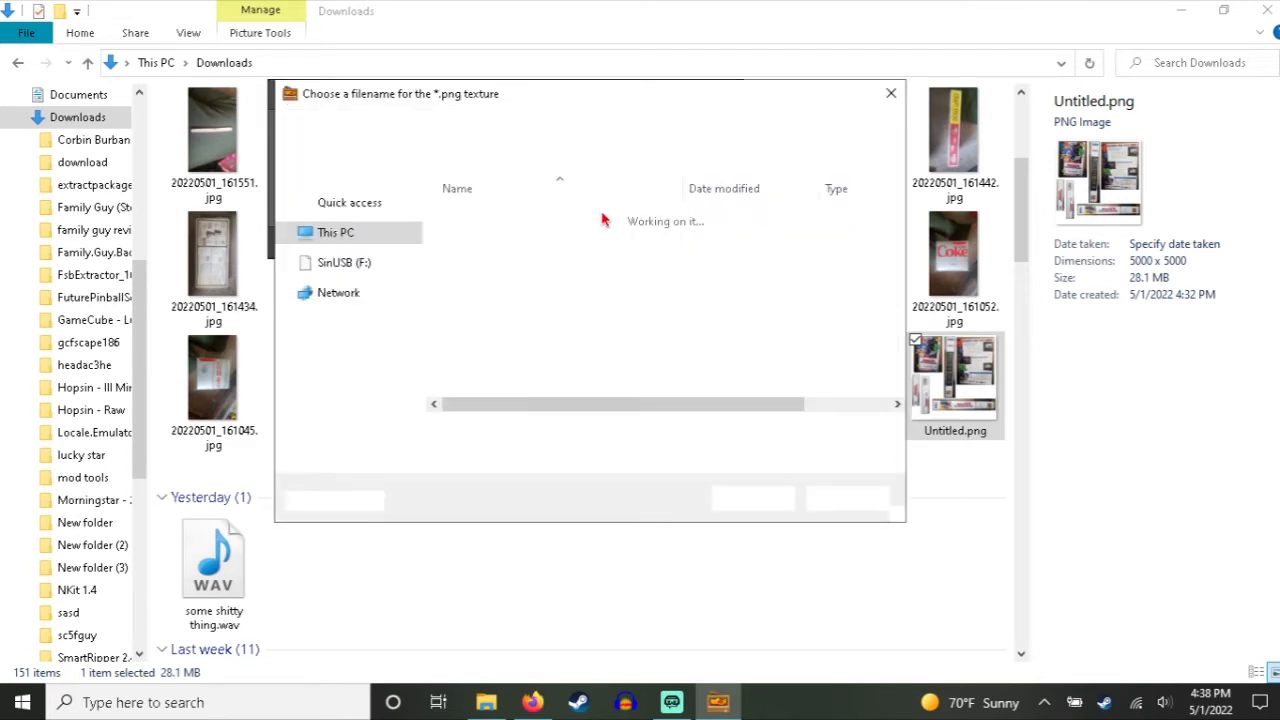
click(480, 432)
drag(499, 432, 466, 432)
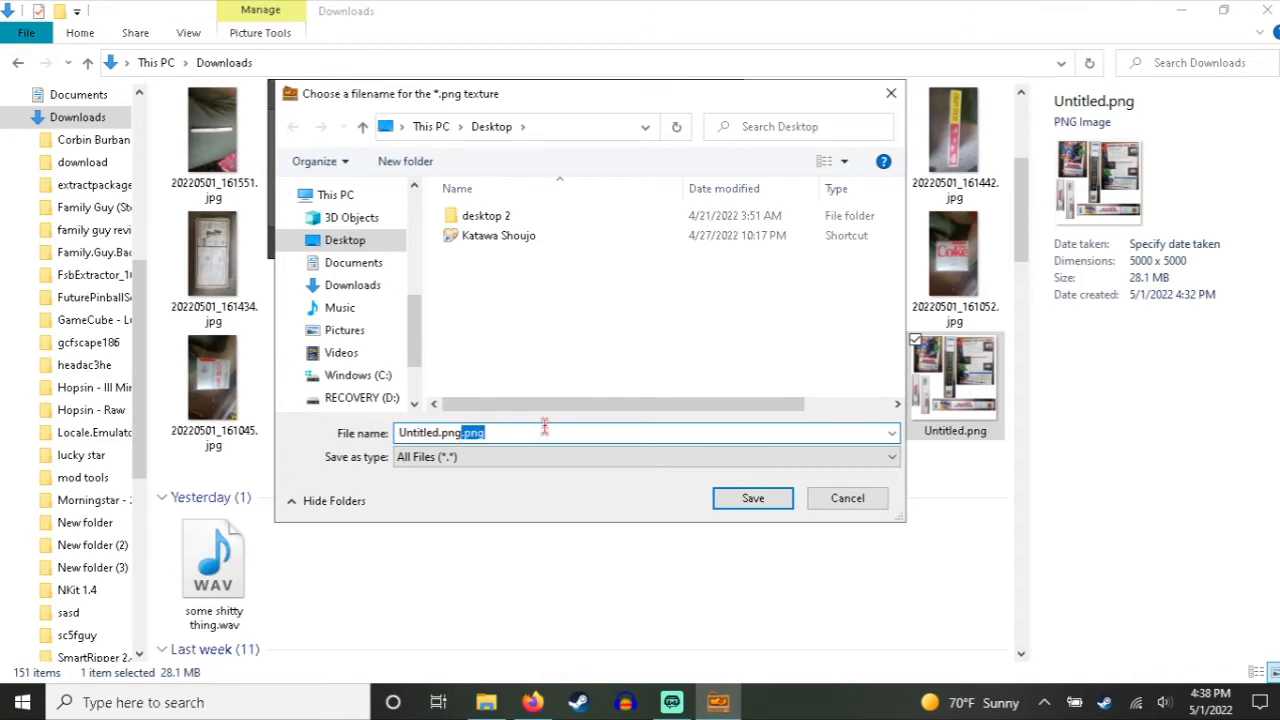
click(420, 457)
click(436, 474)
click(748, 498)
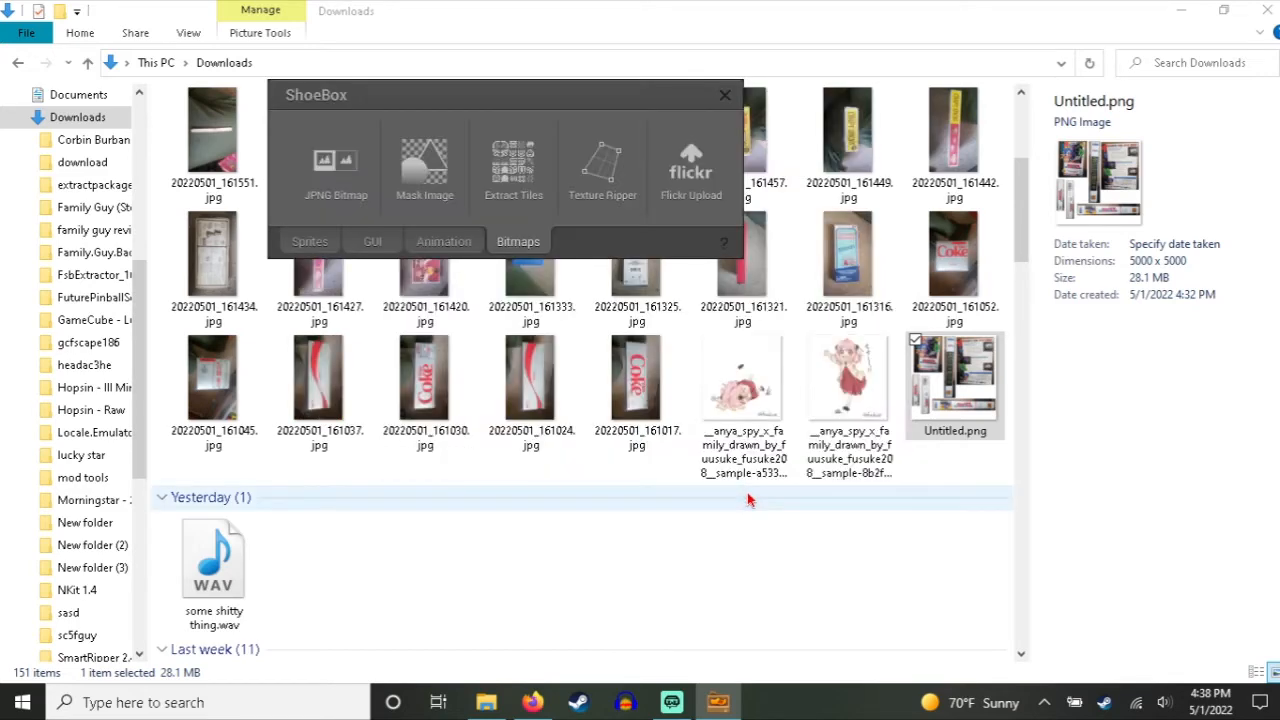
click(1180, 10)
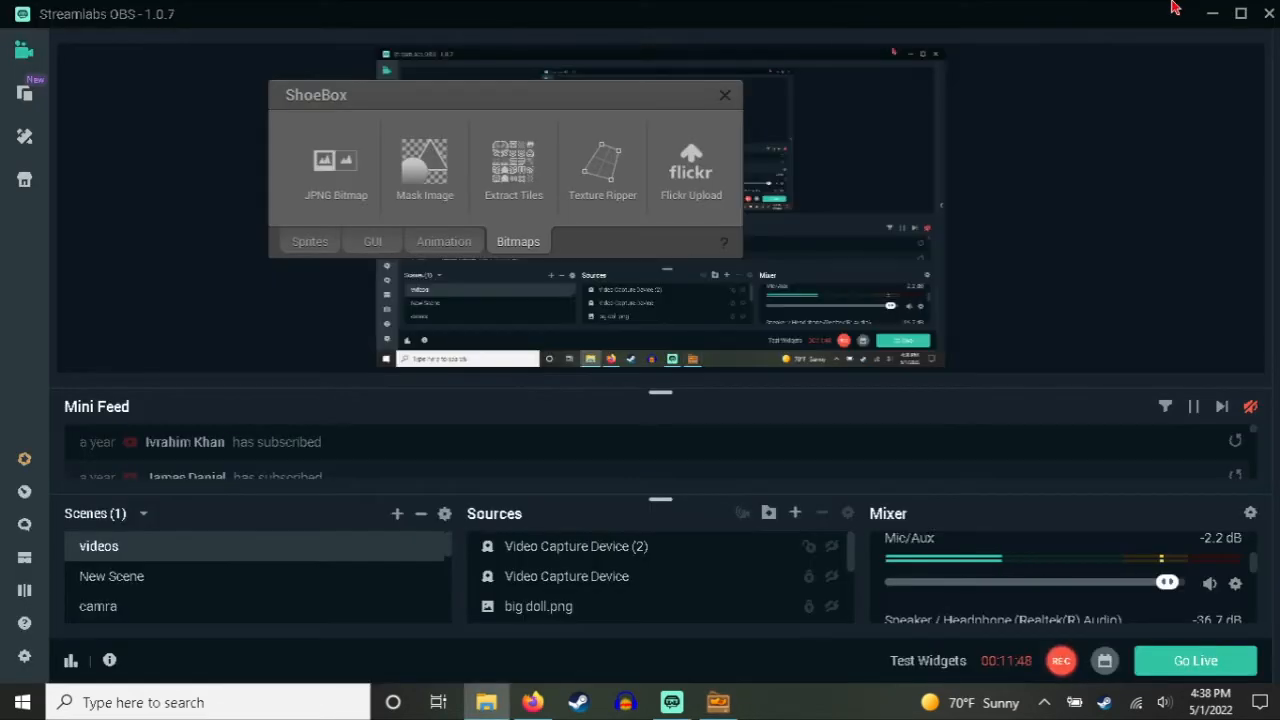
Step: Minimize the Streamlabs OBS and Firefox windows to reach the desktop, and close ShoeBox
click(1213, 16)
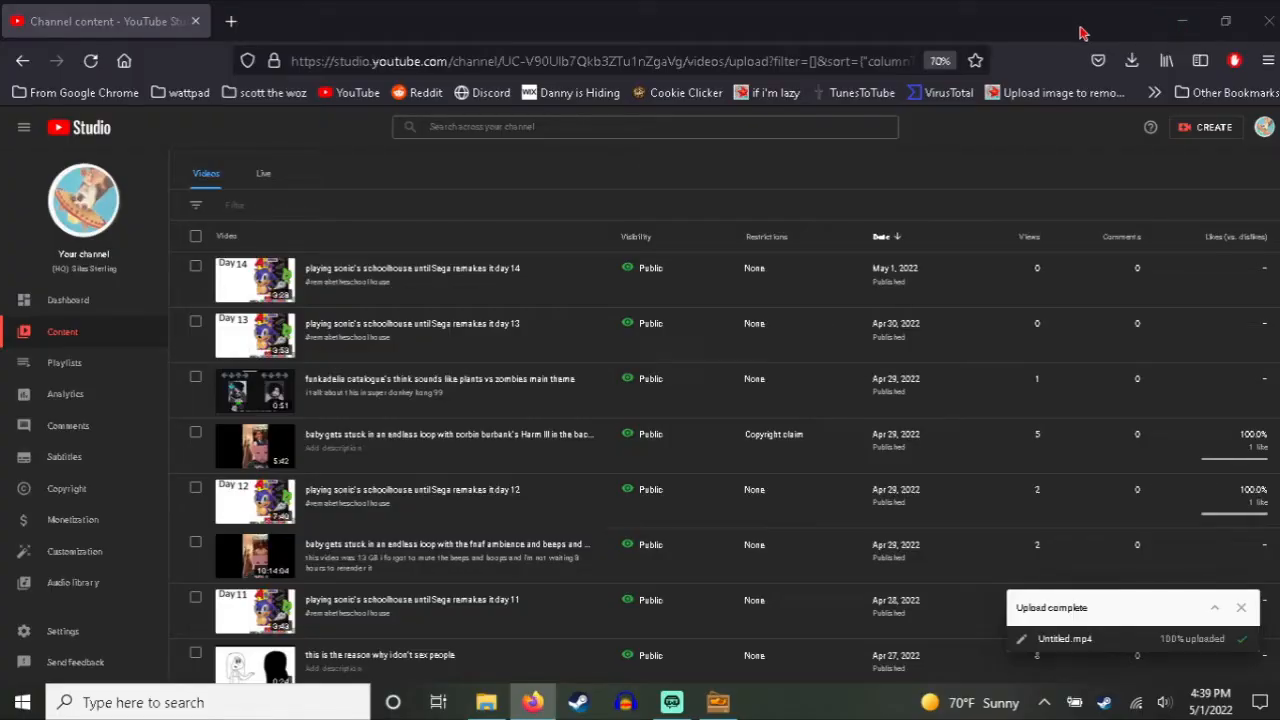
click(1185, 22)
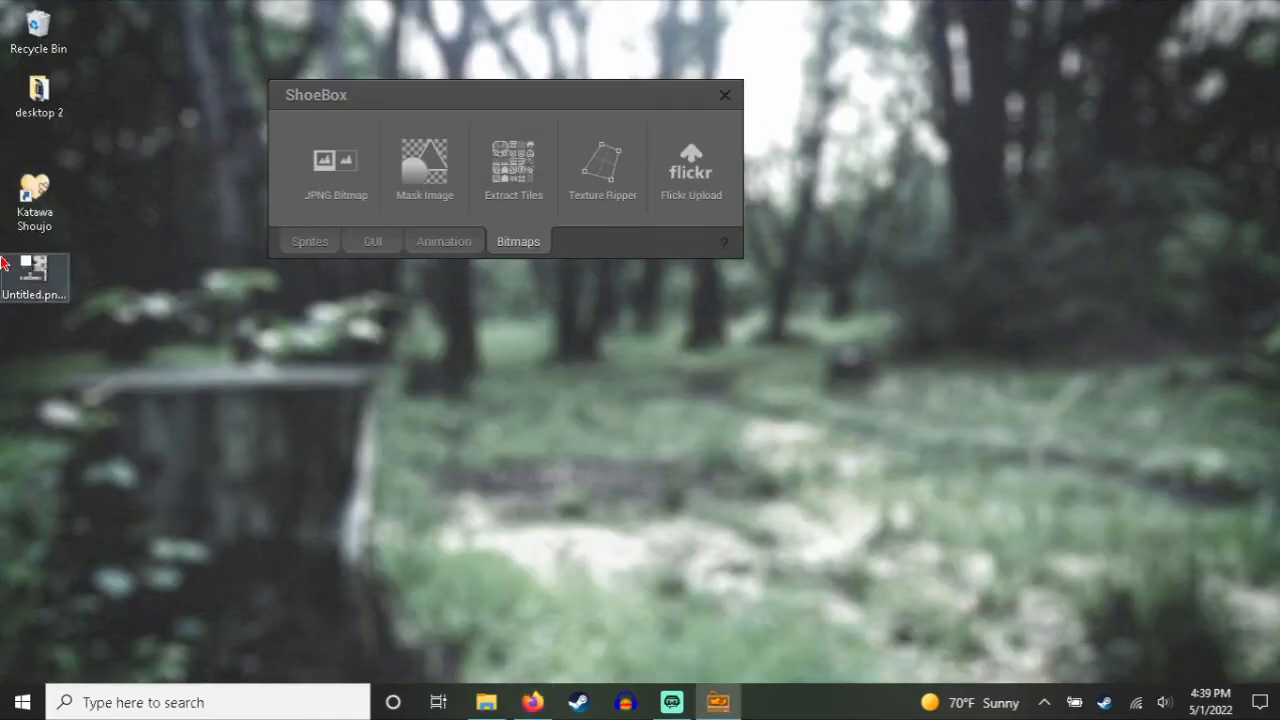
click(40, 295)
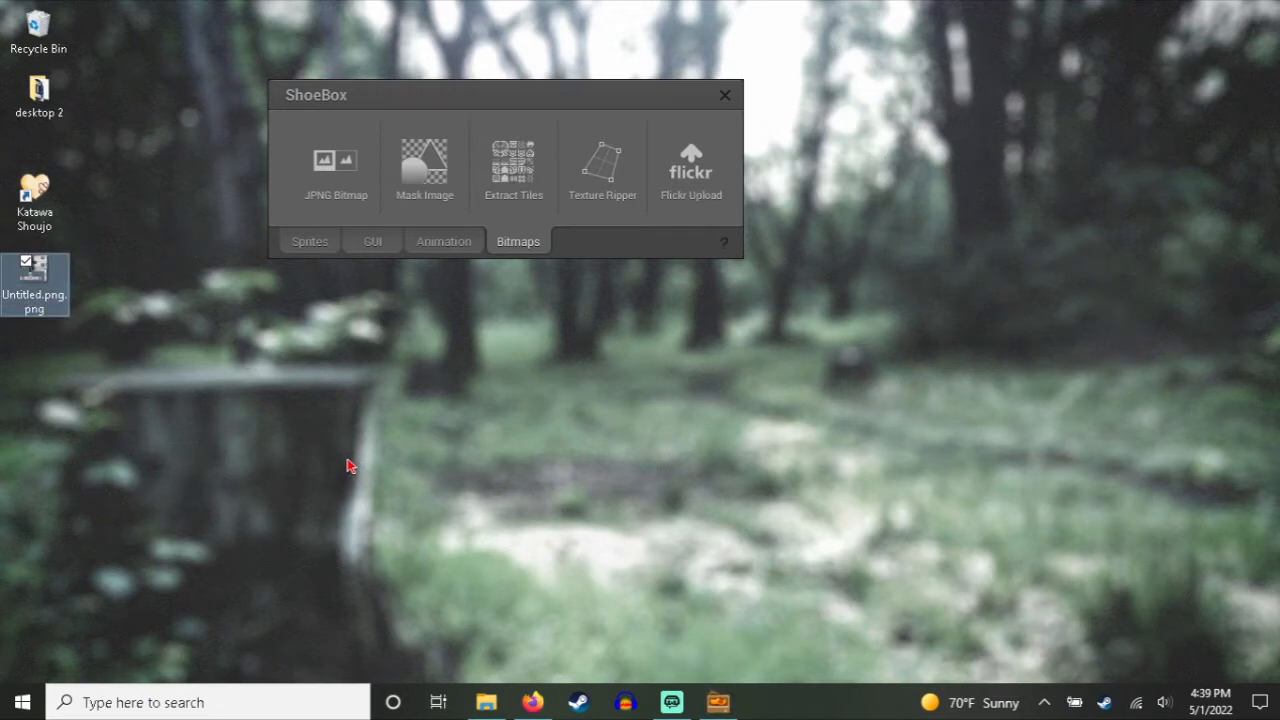
click(172, 398)
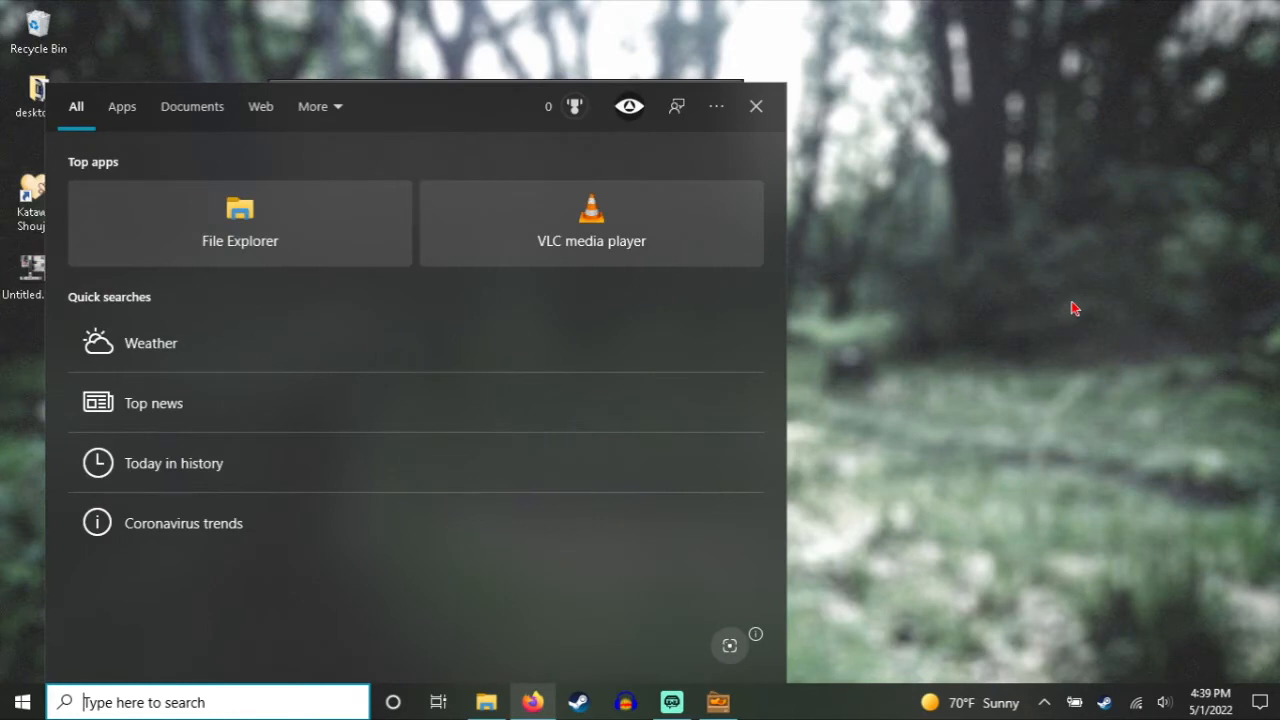
click(1058, 308)
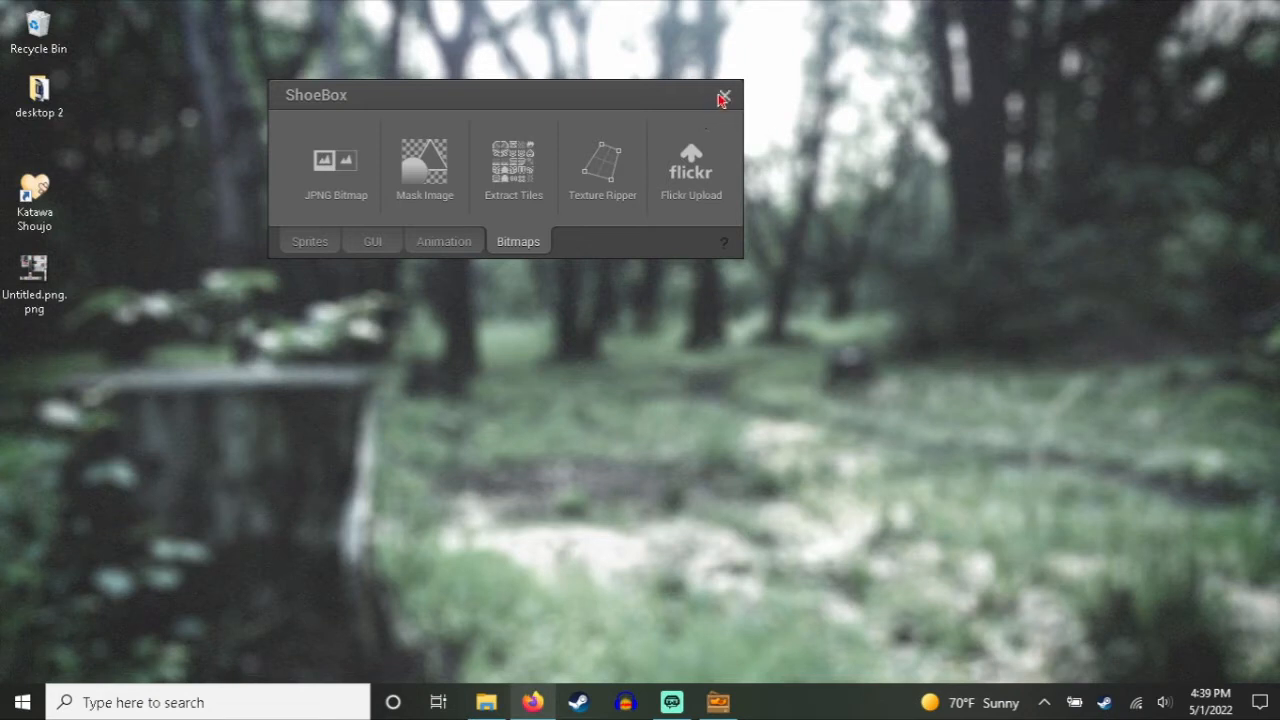
click(723, 97)
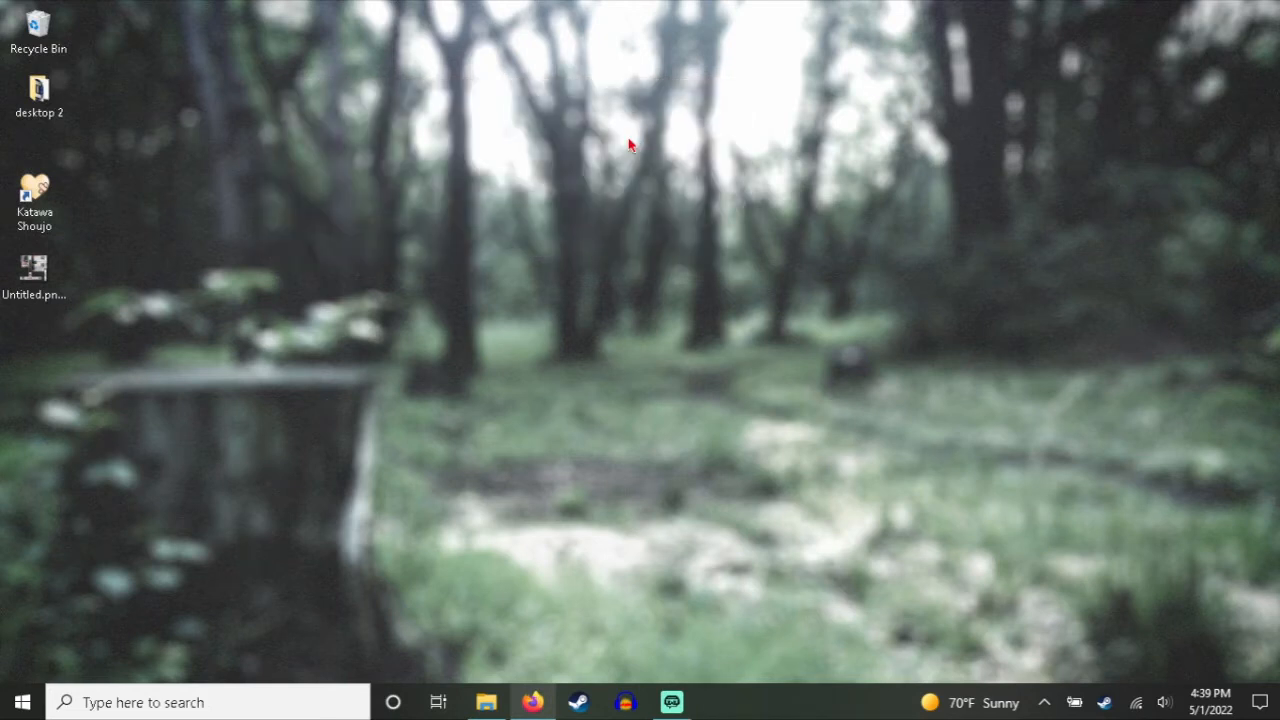
Step: Launch Blender and dismiss its splash screen to keep the default scene
click(263, 700)
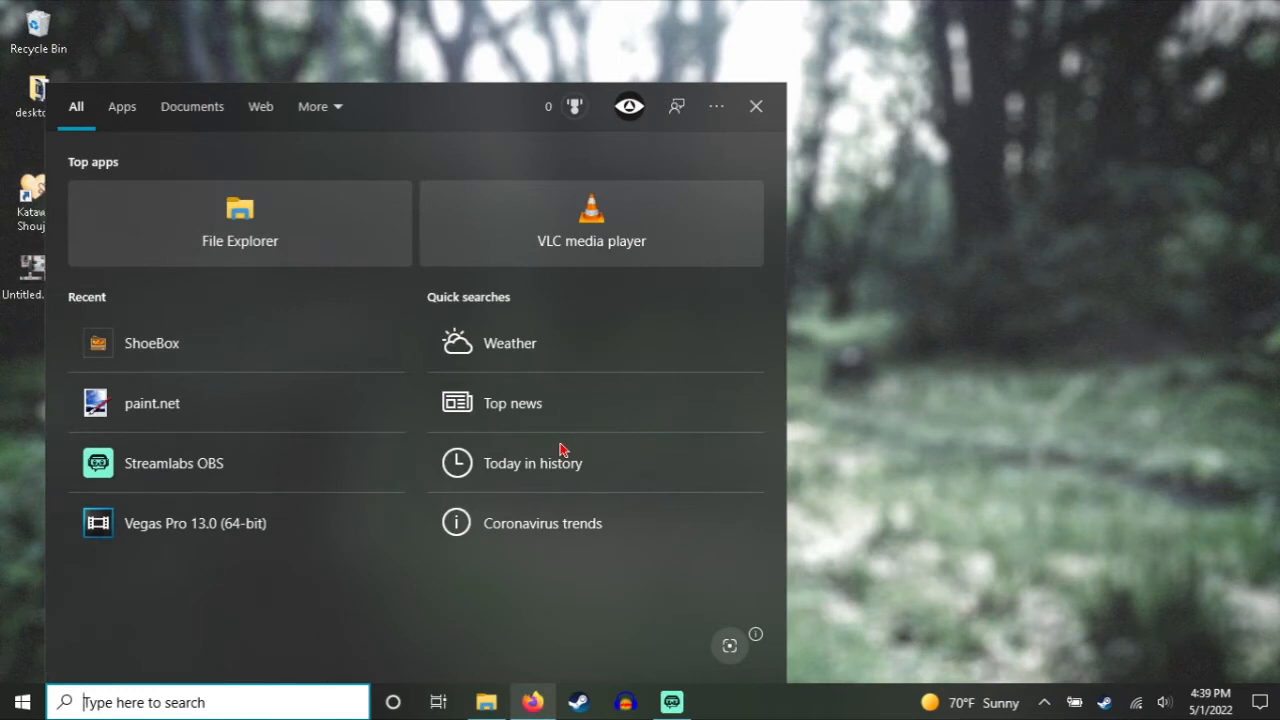
text(b)
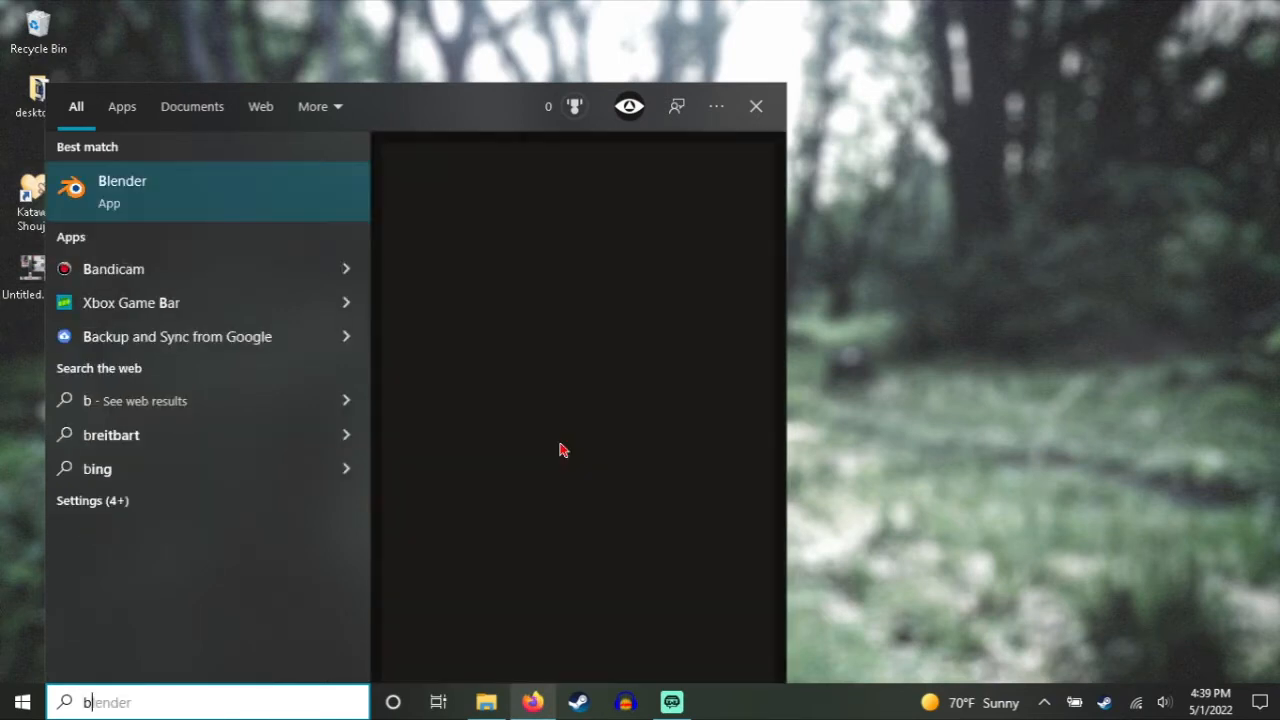
key(Return)
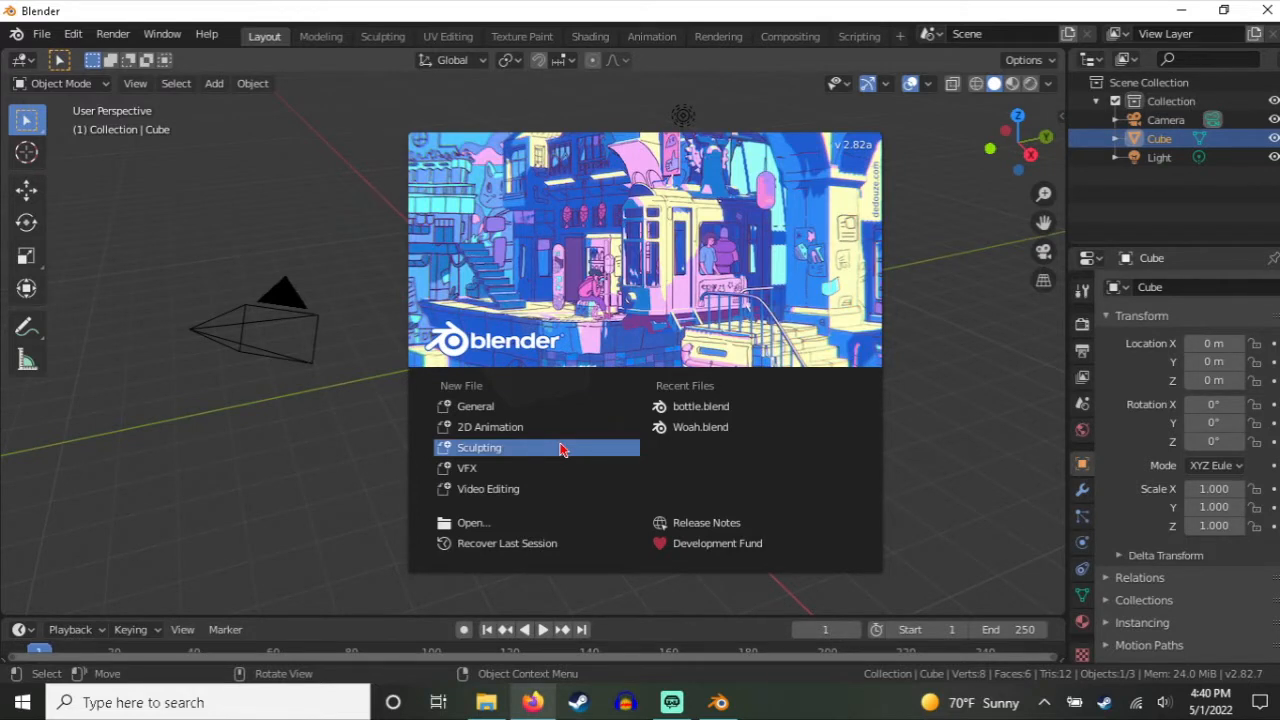
click(926, 350)
Step: Delete the camera and the light from the default scene
click(289, 310)
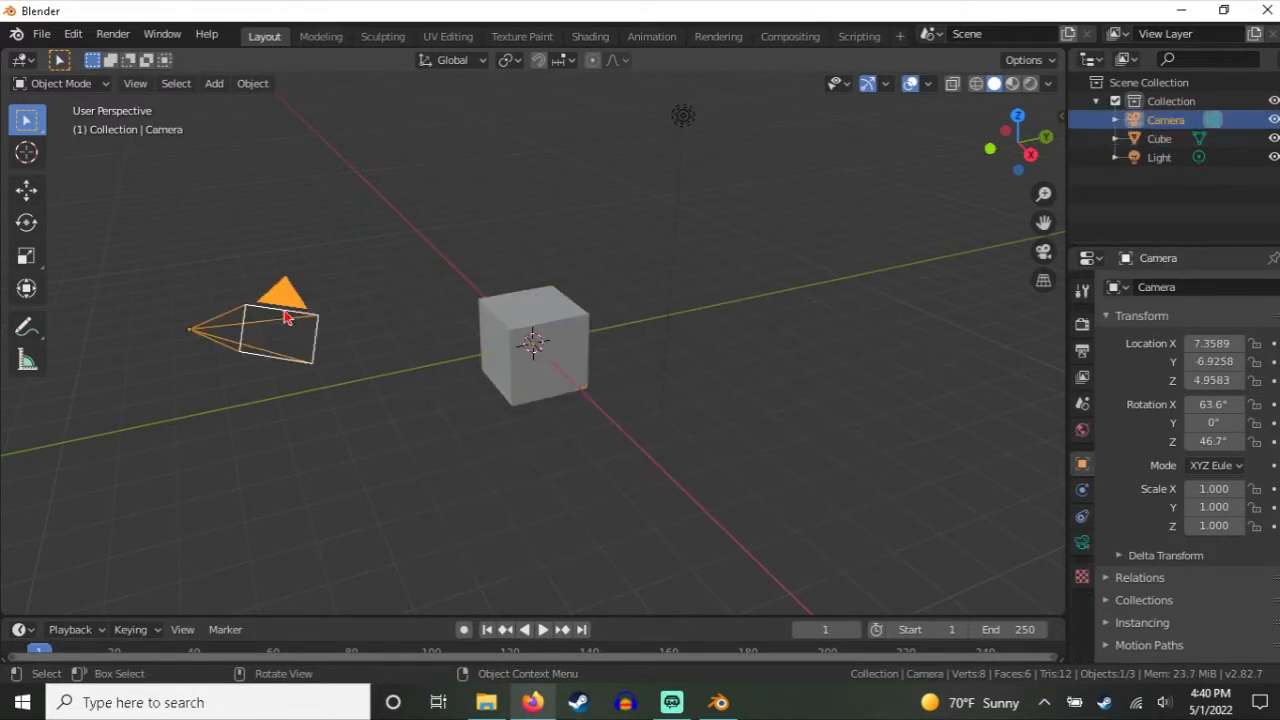
click(690, 122)
shift+click(303, 299)
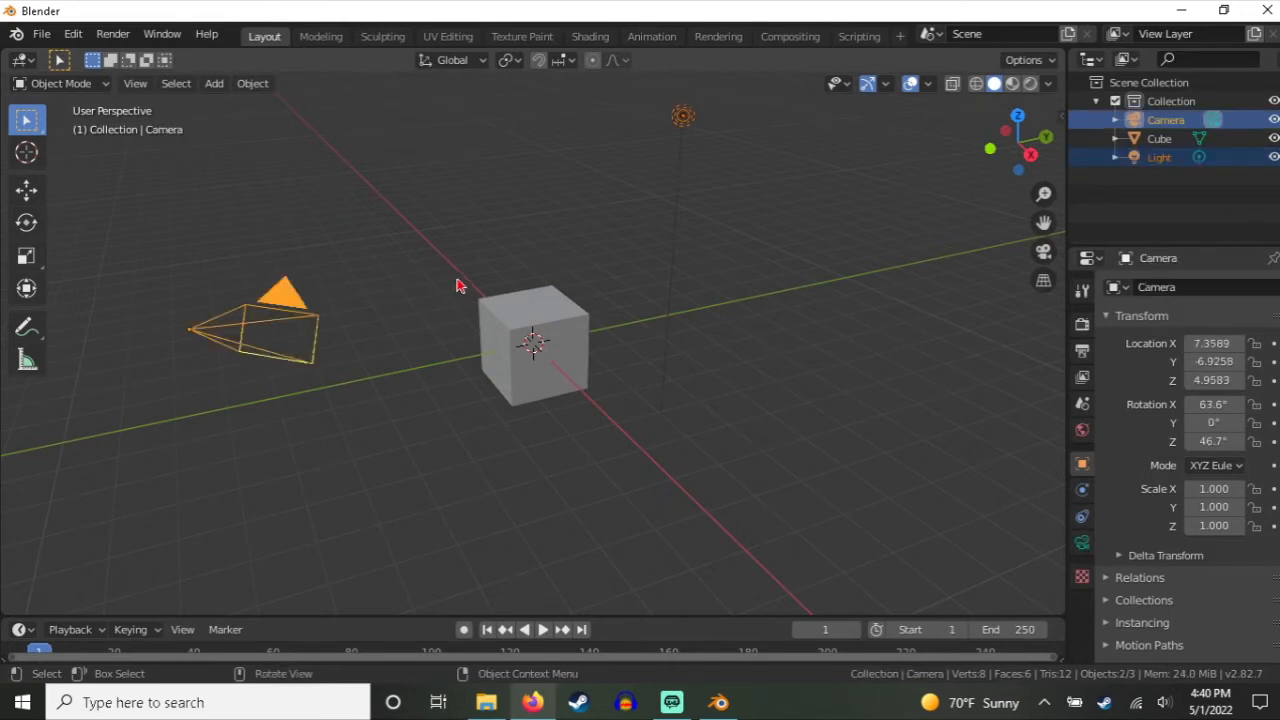
key(Delete)
Step: Select the cube, switch to the UV Editing workspace and select one upper corner vertex of the cube
click(590, 310)
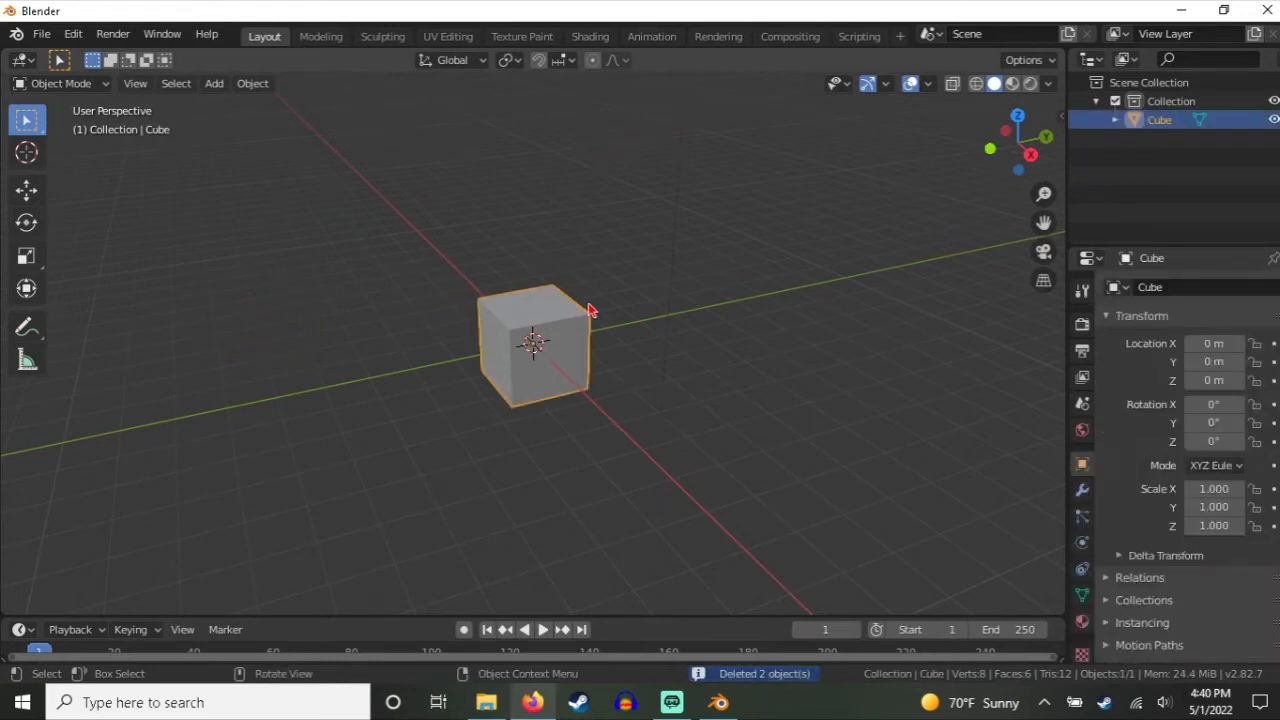
middle_drag(590, 310, 475, 84)
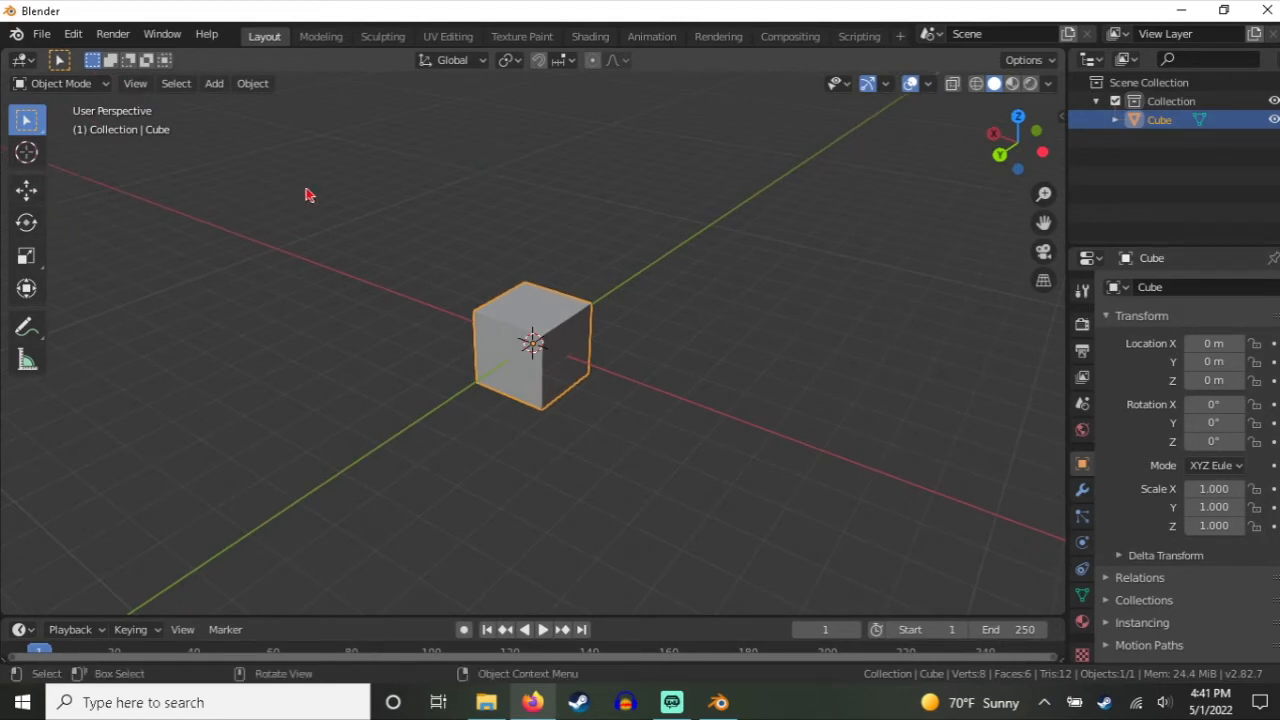
middle_drag(622, 368, 540, 363)
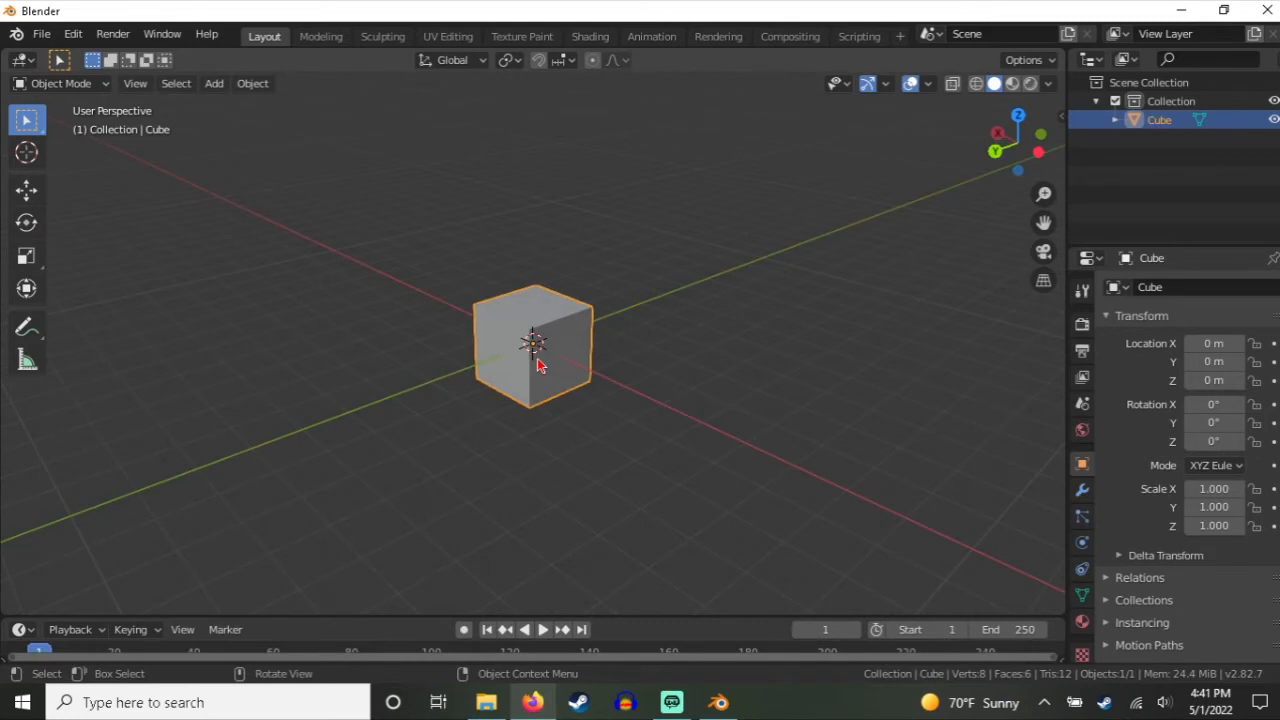
click(449, 45)
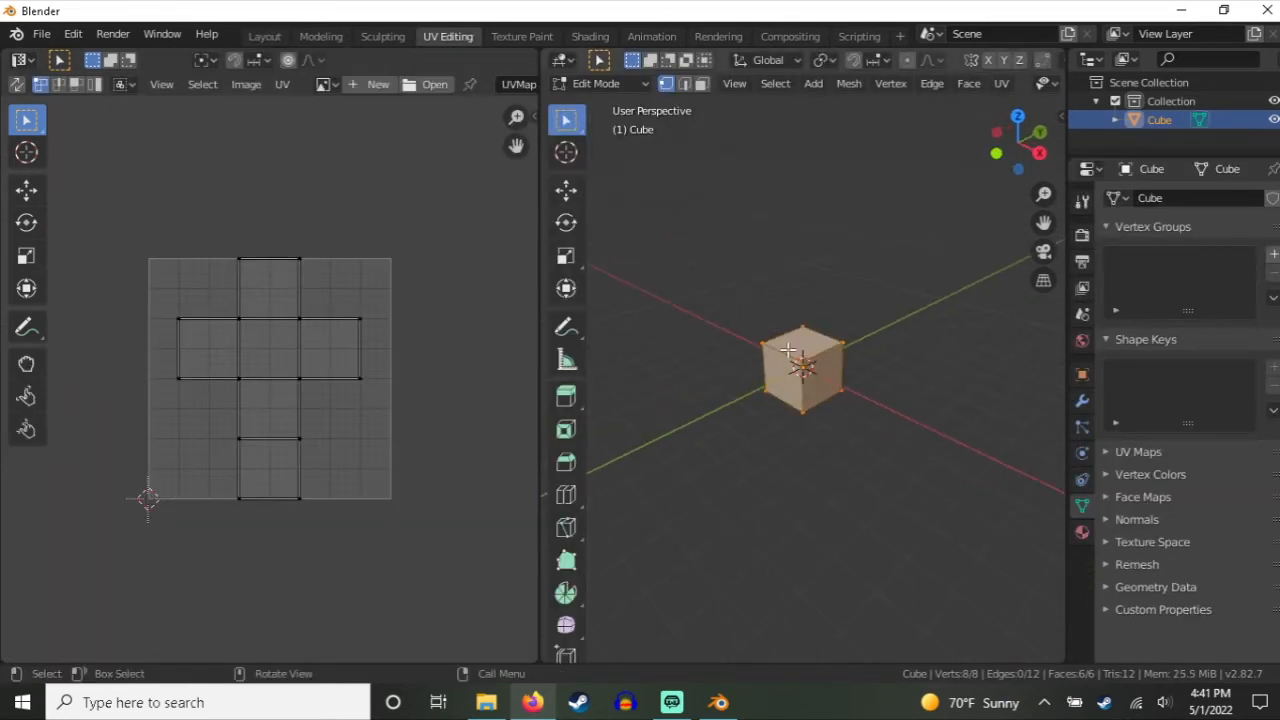
scroll(740, 275, up, 2)
click(719, 268)
middle_drag(719, 268, 766, 266)
scroll(789, 380, up, 3)
middle_drag(789, 380, 760, 382)
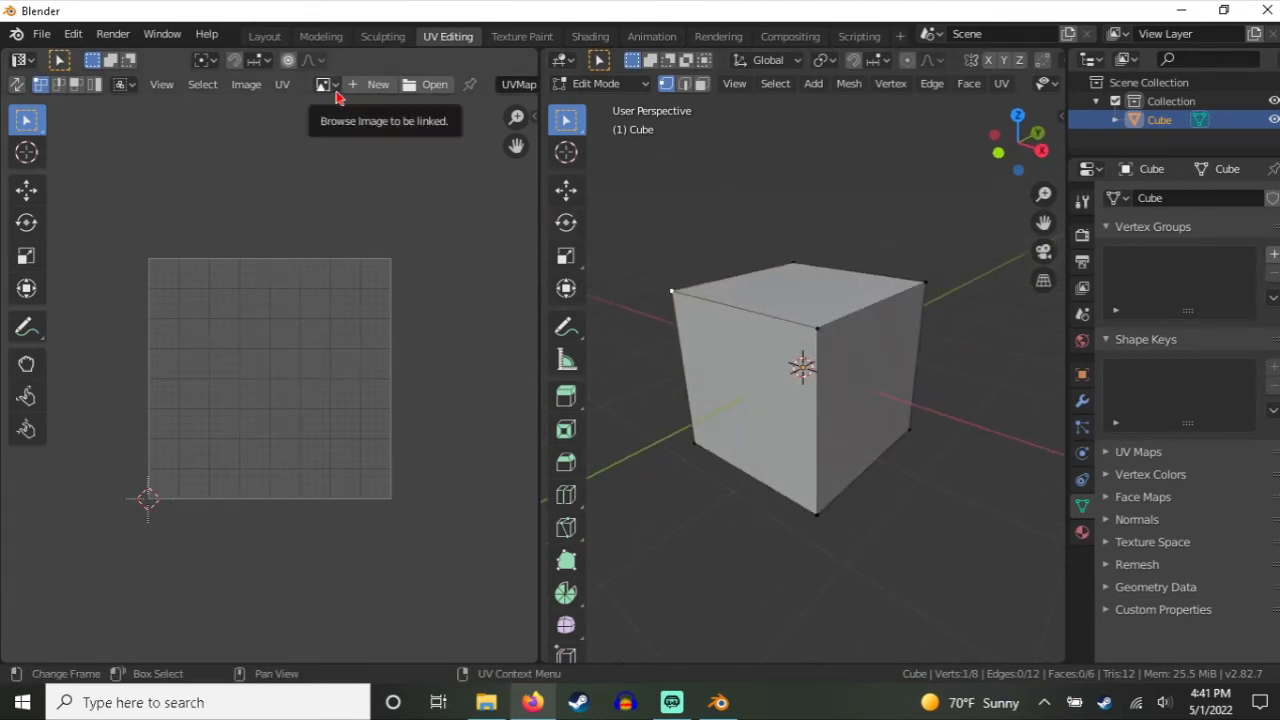
Step: Open Untitled.png.png from the Desktop as the image in the UV editor
click(430, 84)
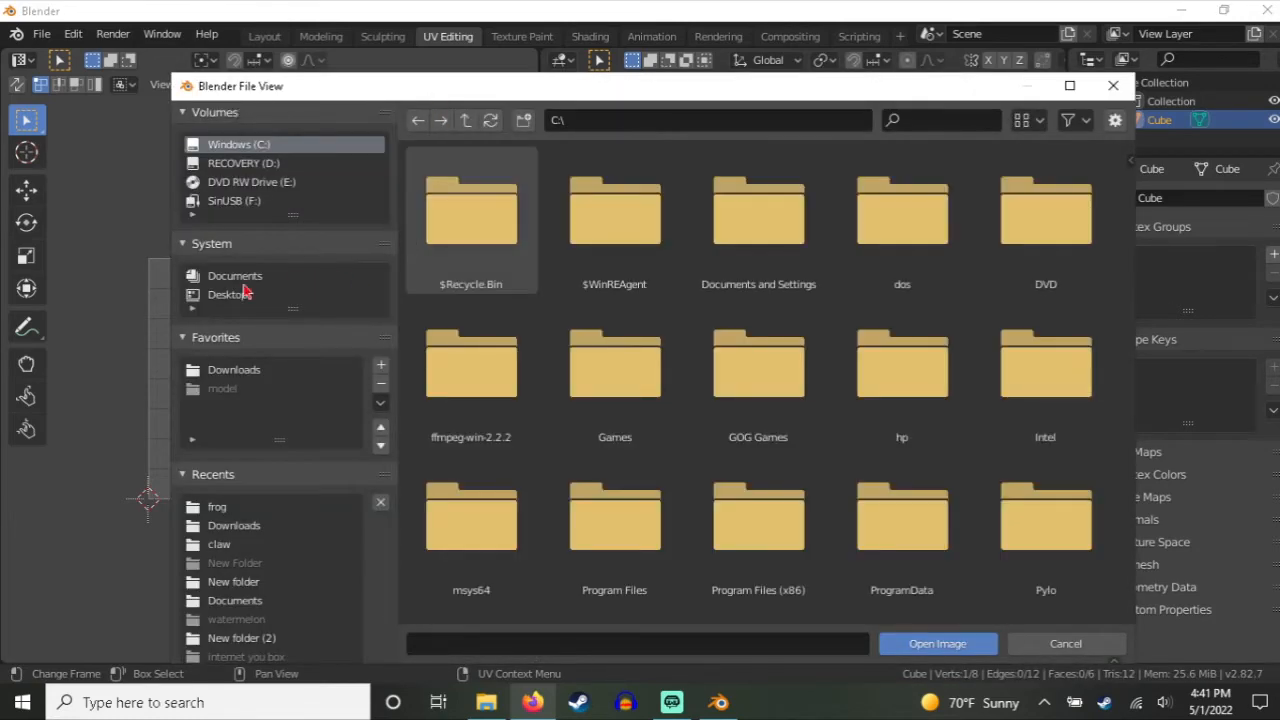
click(232, 294)
double_click(663, 251)
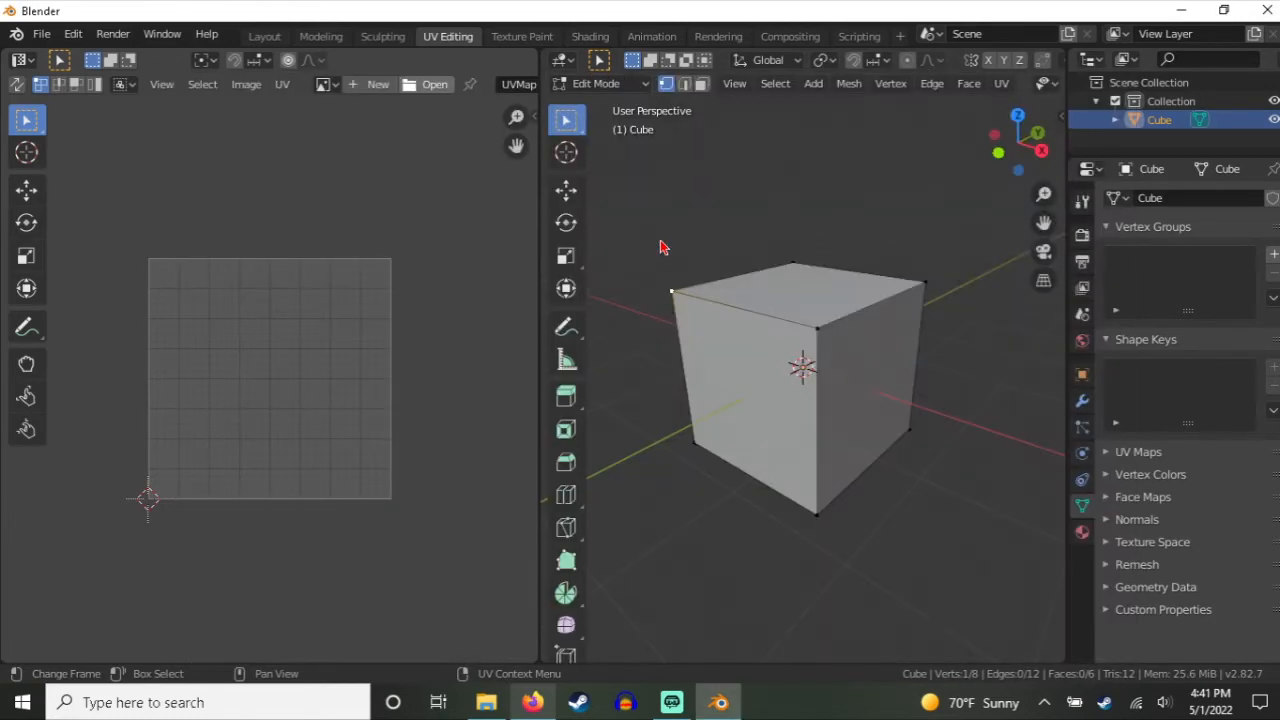
scroll(400, 280, down, 5)
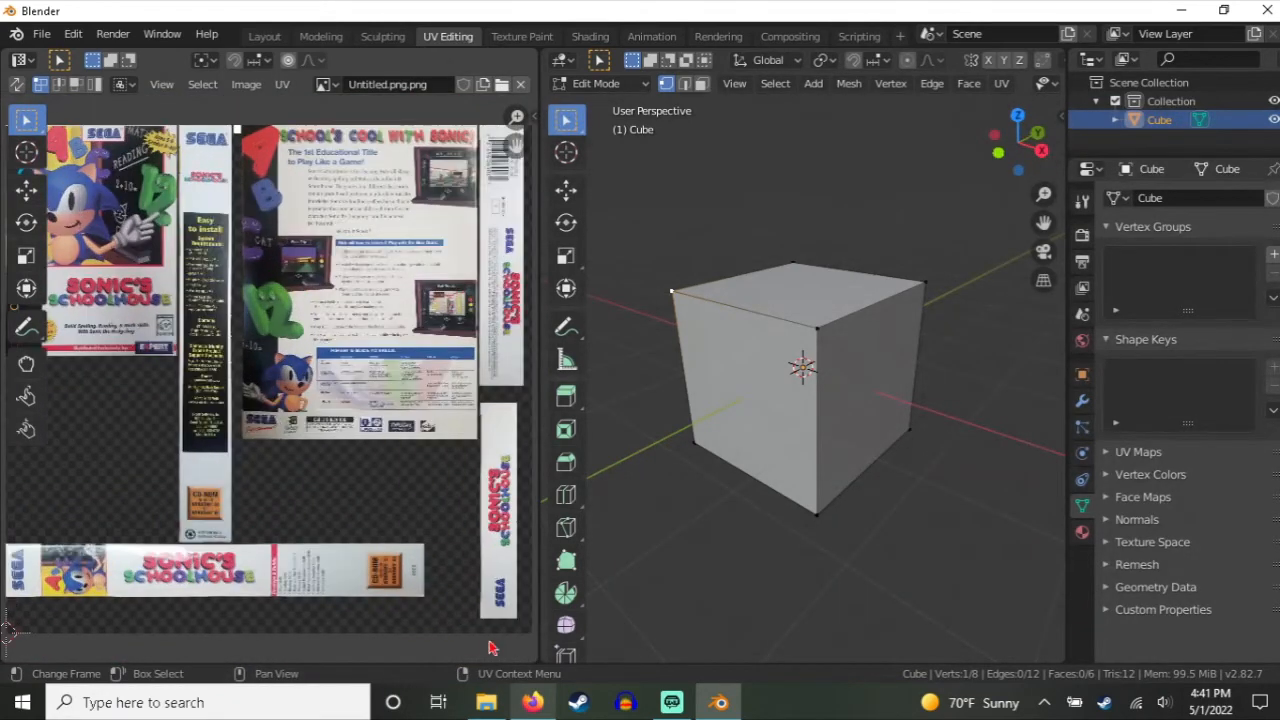
Step: Delete the older Untitled.png from the Downloads folder and minimize the open windows to show the desktop
click(488, 700)
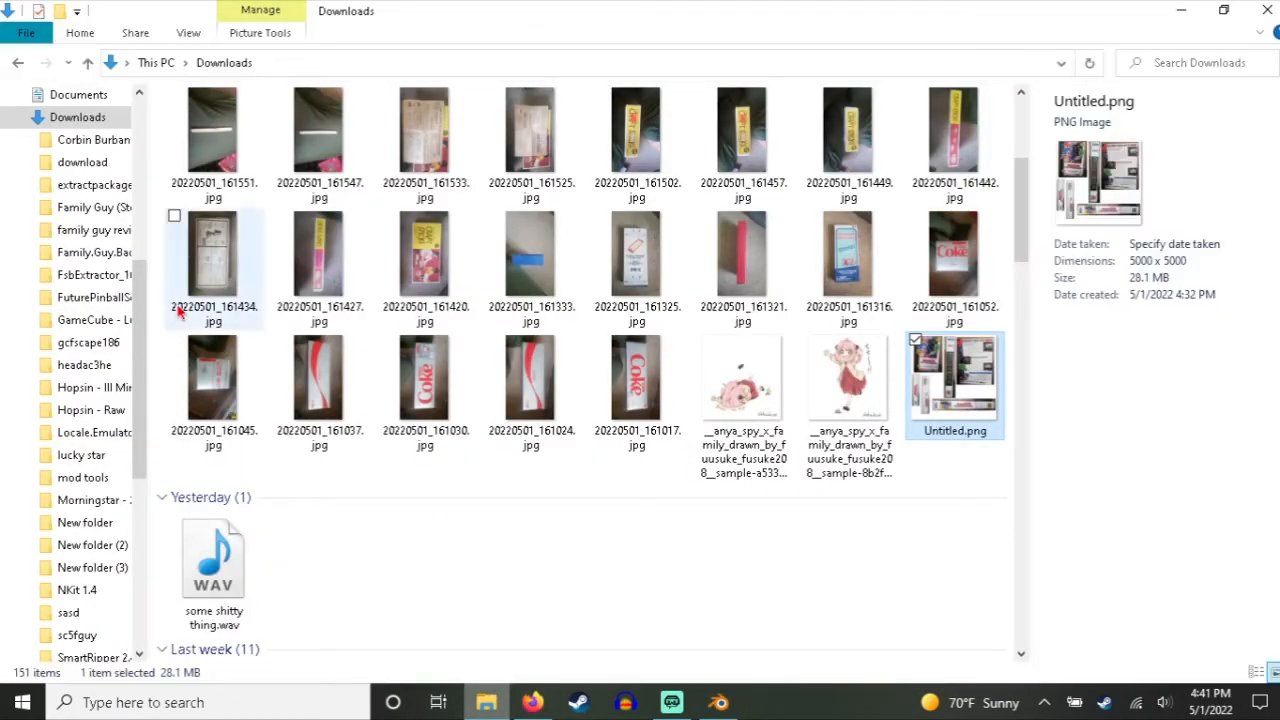
scroll(145, 119, up, 3)
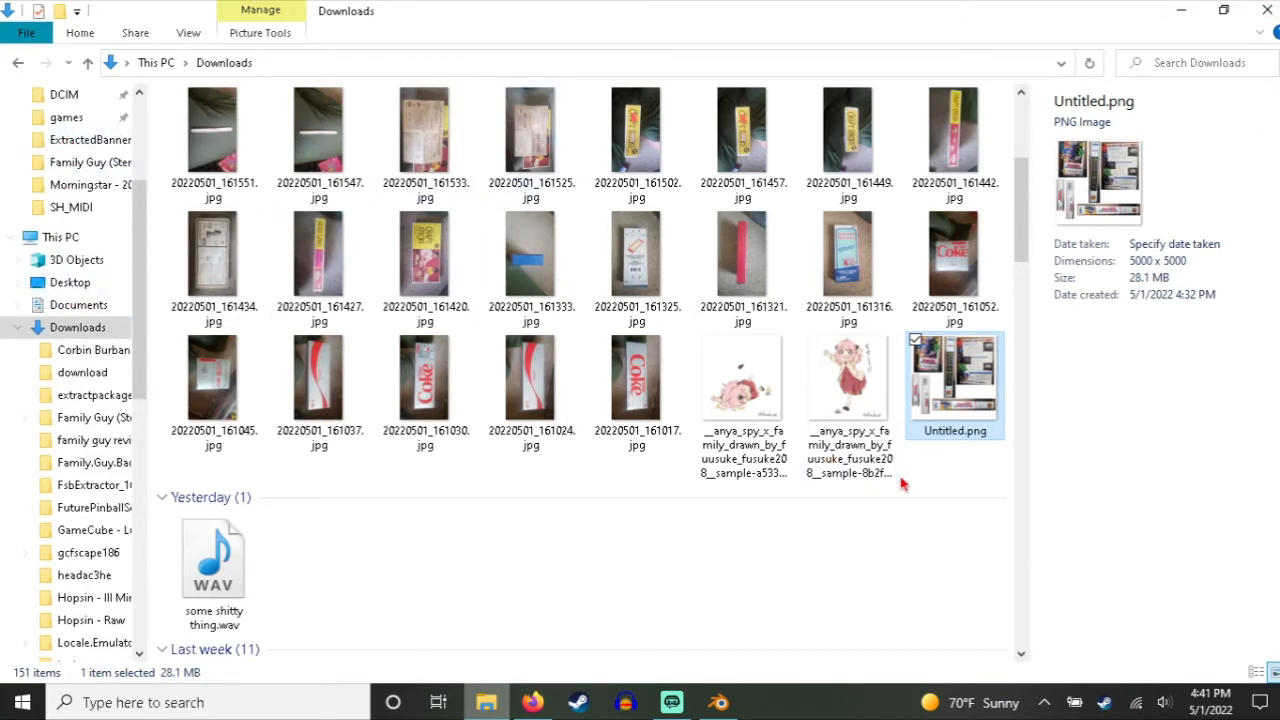
key(Delete)
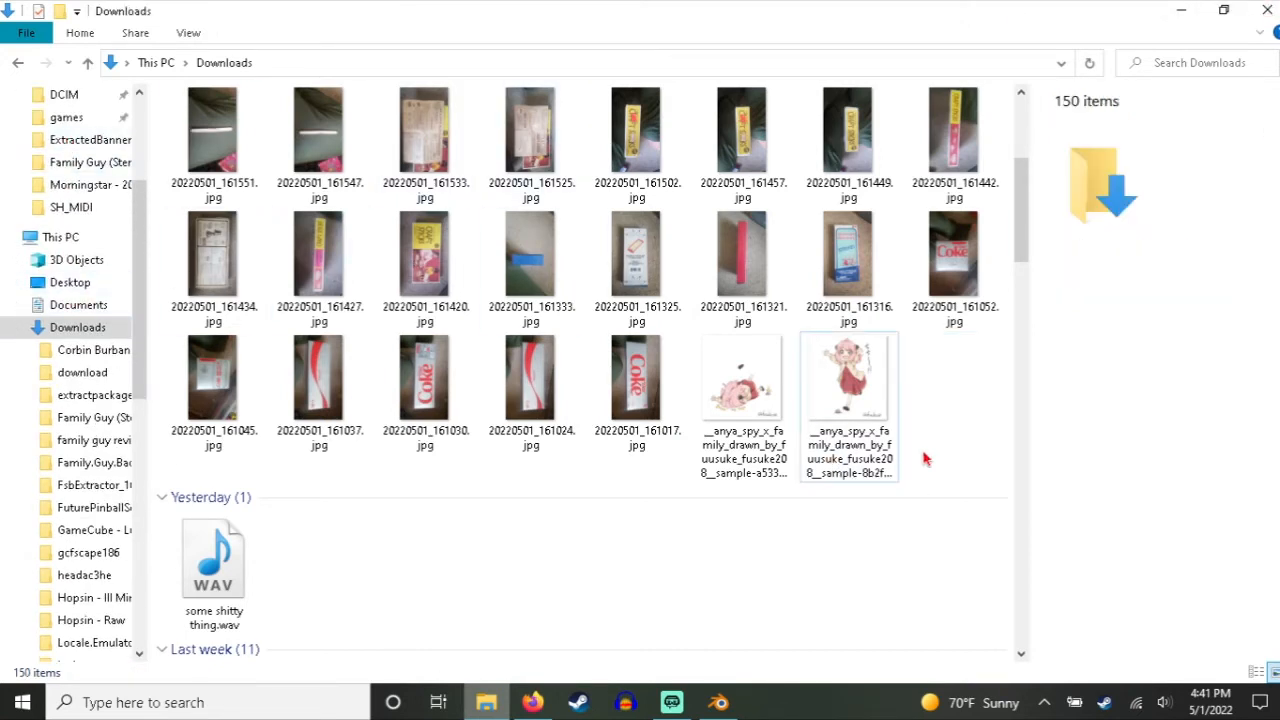
click(1193, 5)
click(1193, 5)
Step: Check the image dimensions of the desktop's Untitled.png.png in its file properties
click(44, 296)
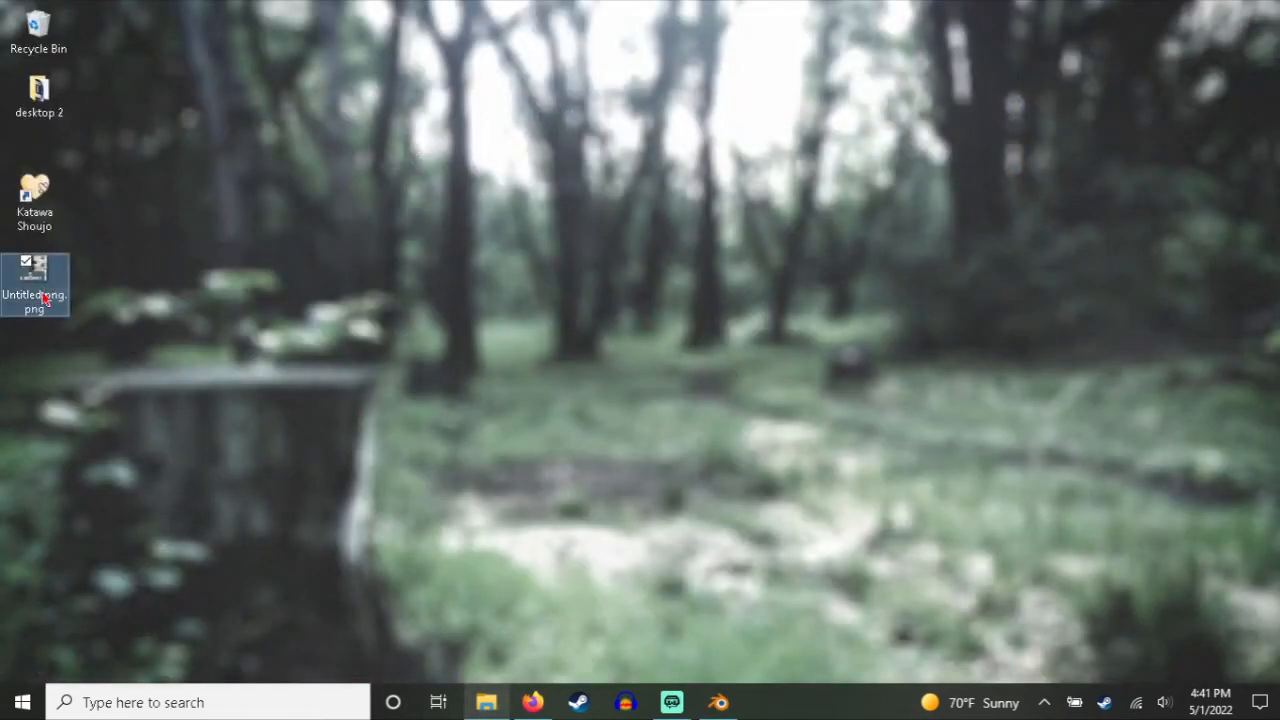
right_click(28, 279)
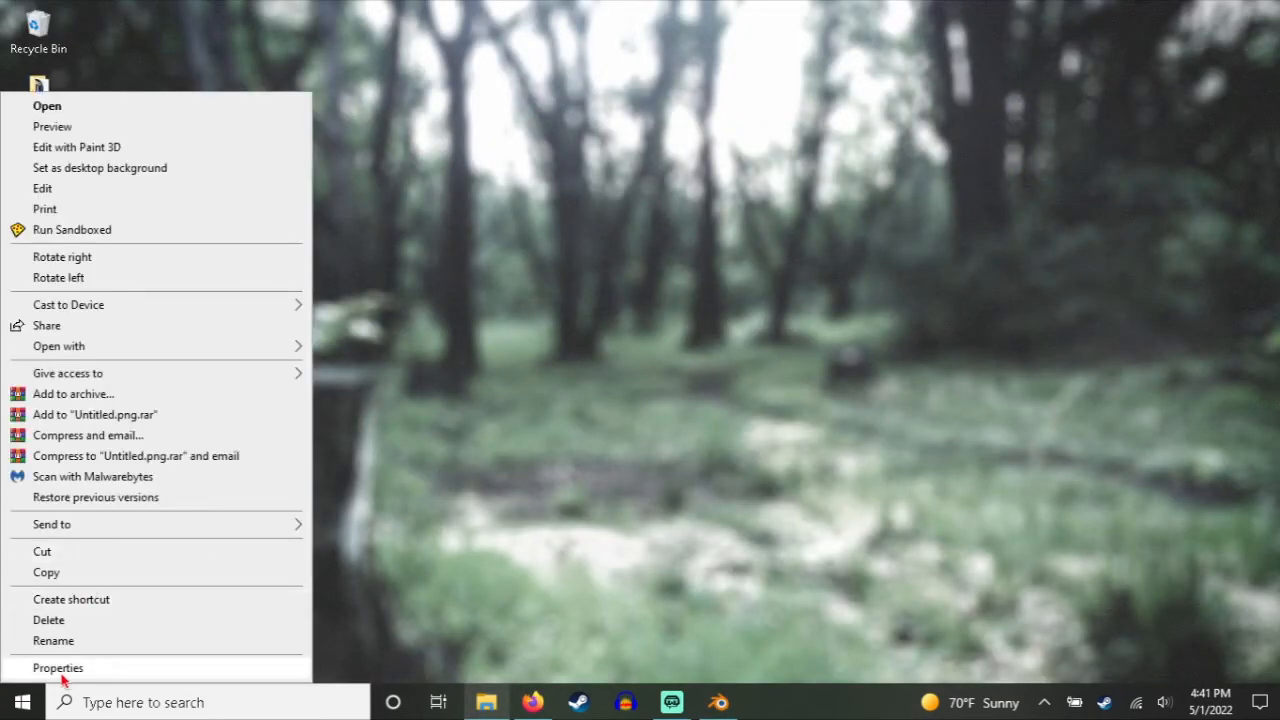
click(60, 673)
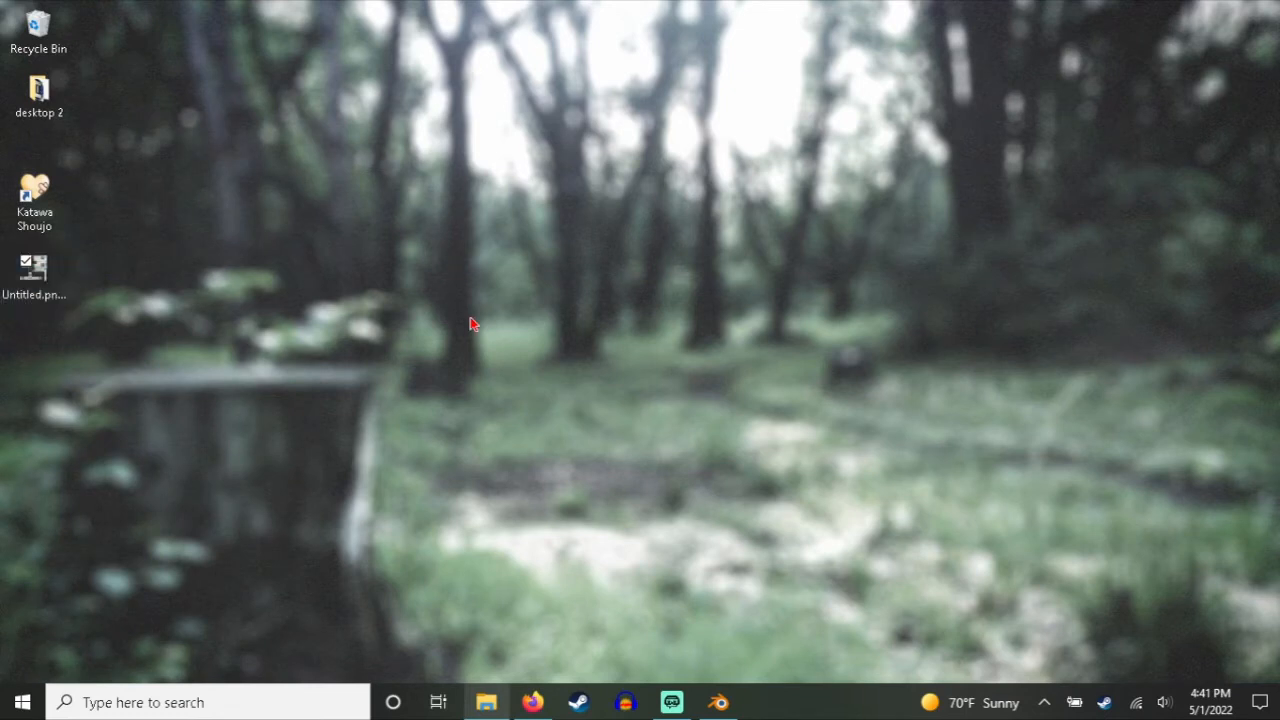
drag(124, 404, 163, 403)
click(224, 428)
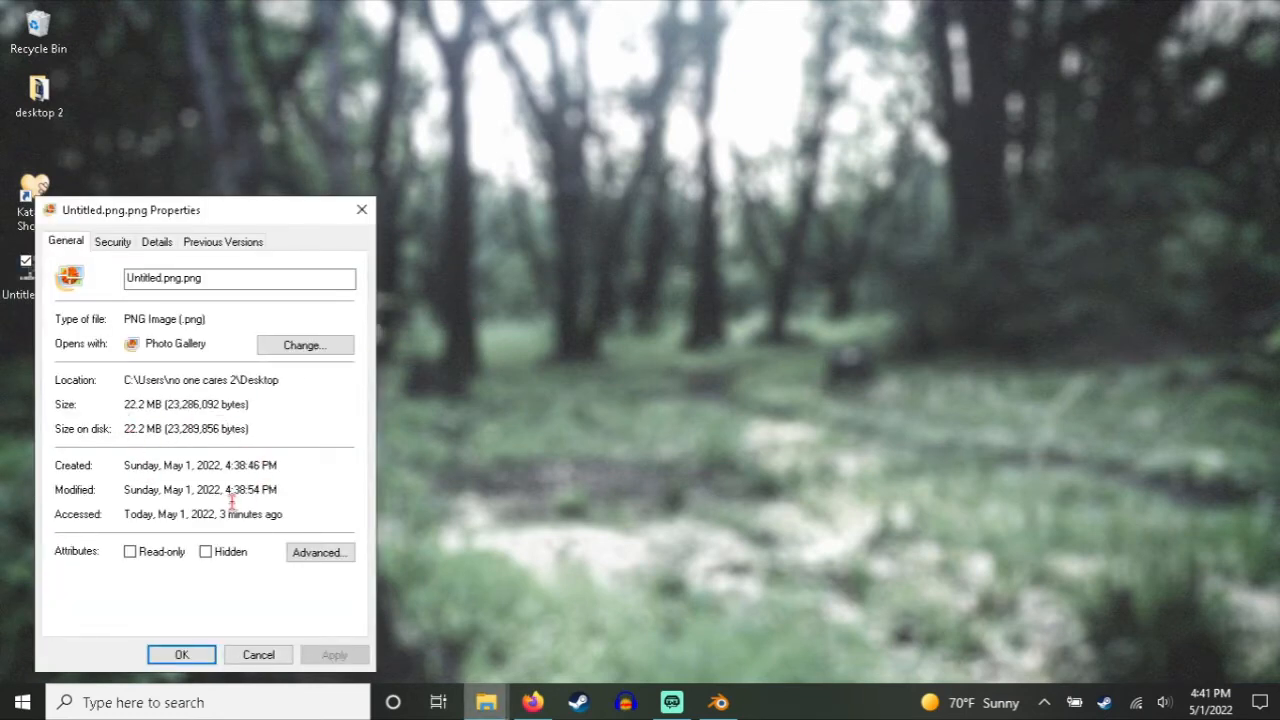
click(155, 243)
click(194, 353)
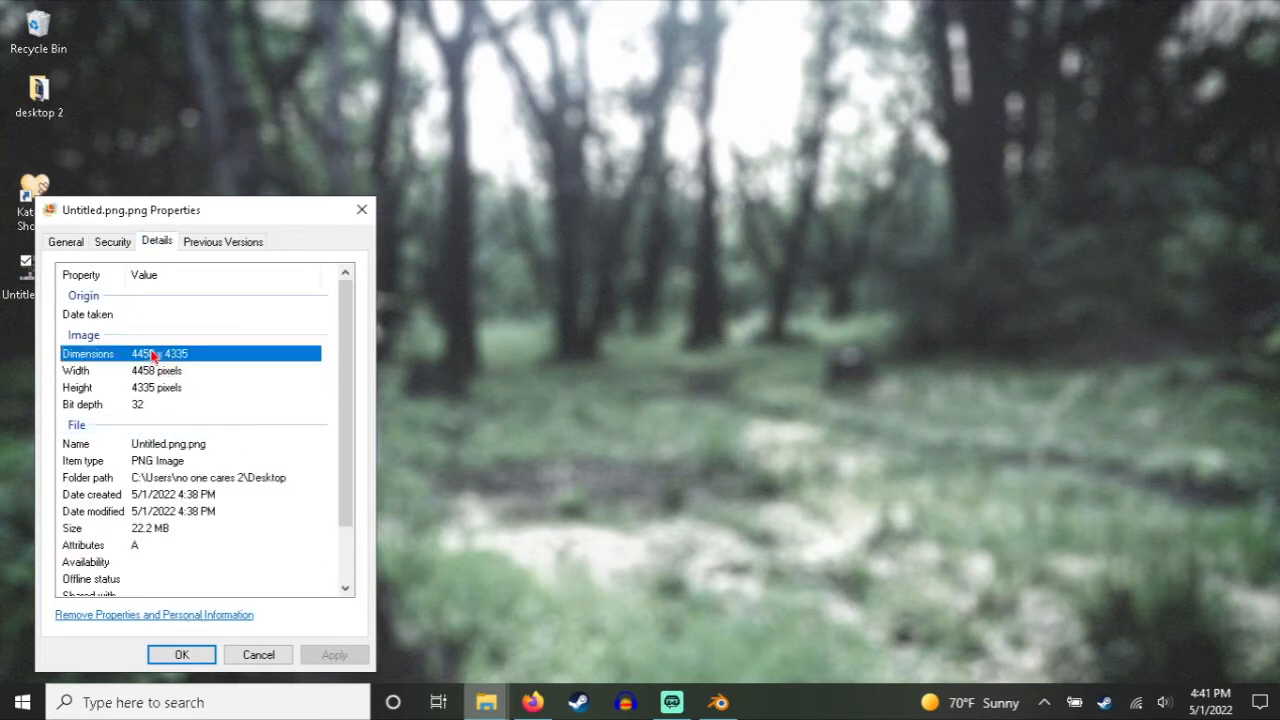
click(361, 210)
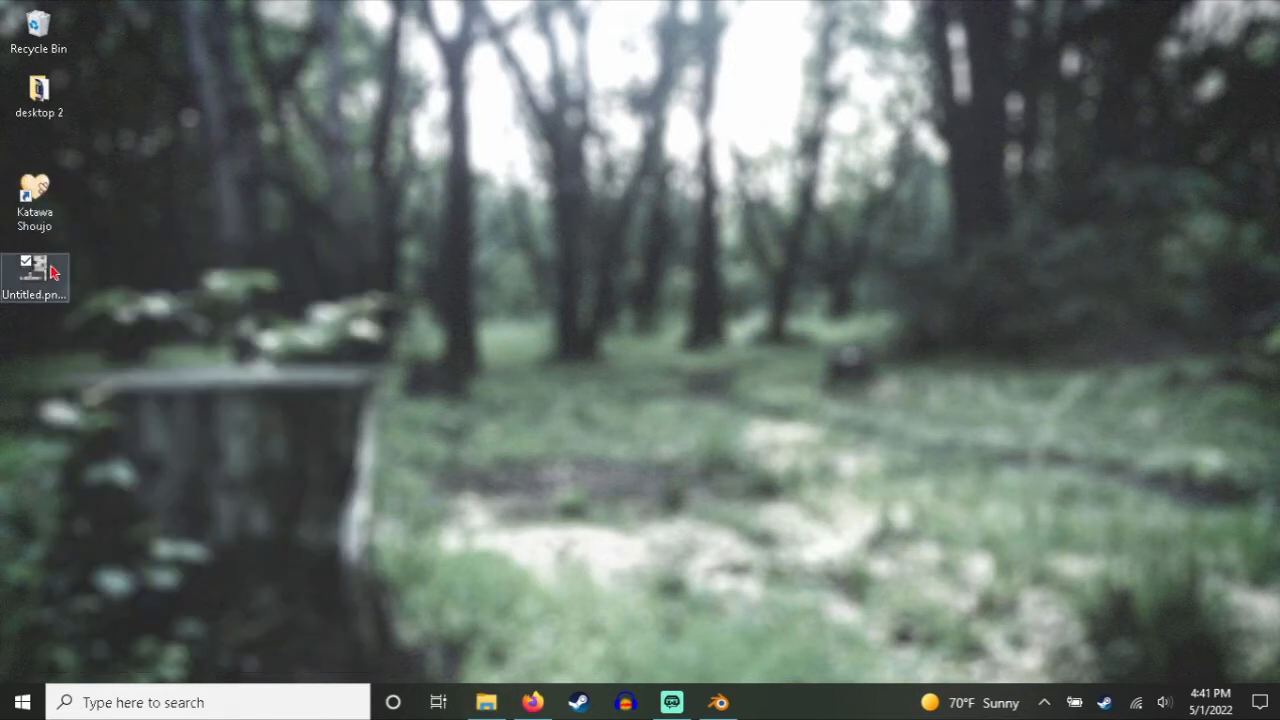
Step: Open the desktop's Untitled.png.png in paint.net
right_click(55, 298)
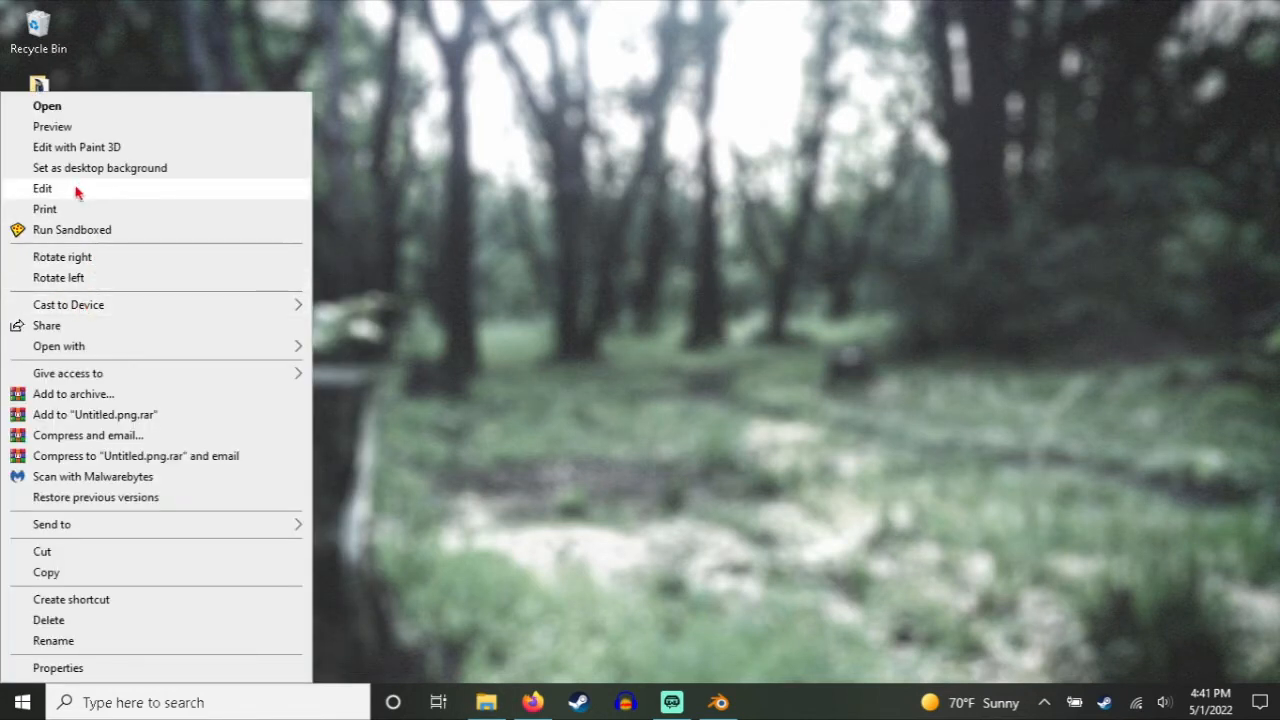
mouse_move(59, 348)
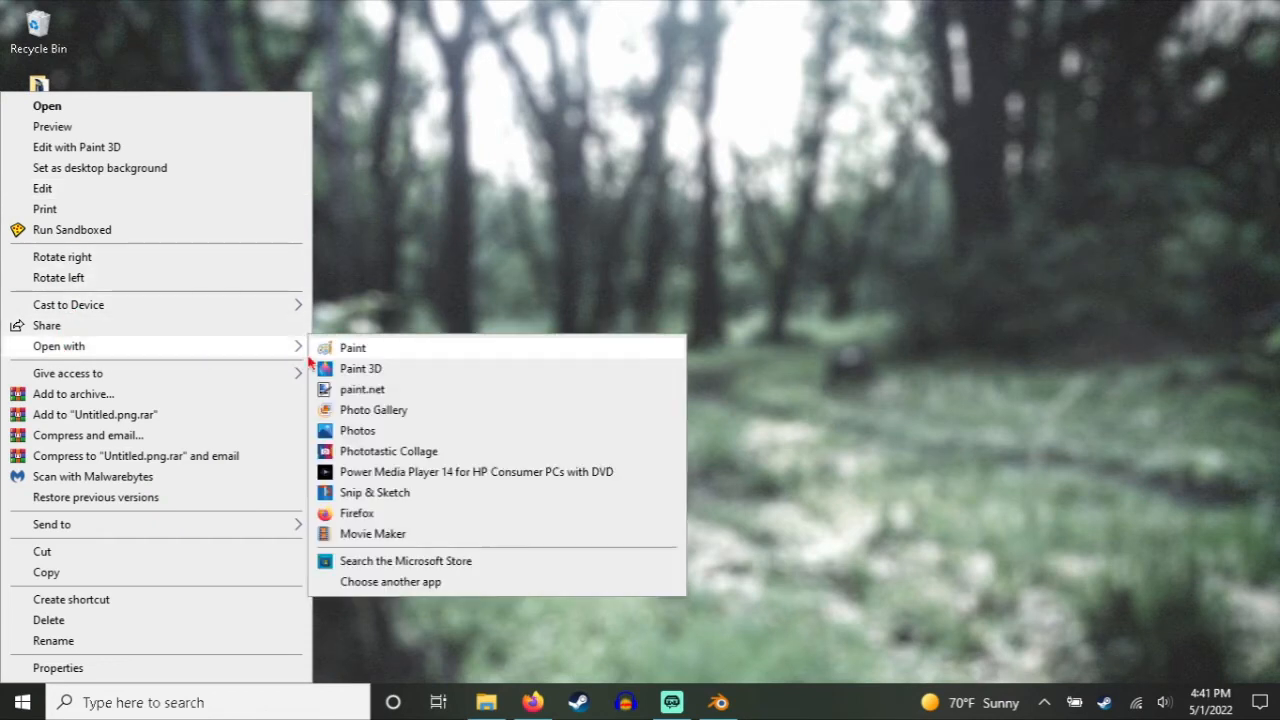
click(364, 392)
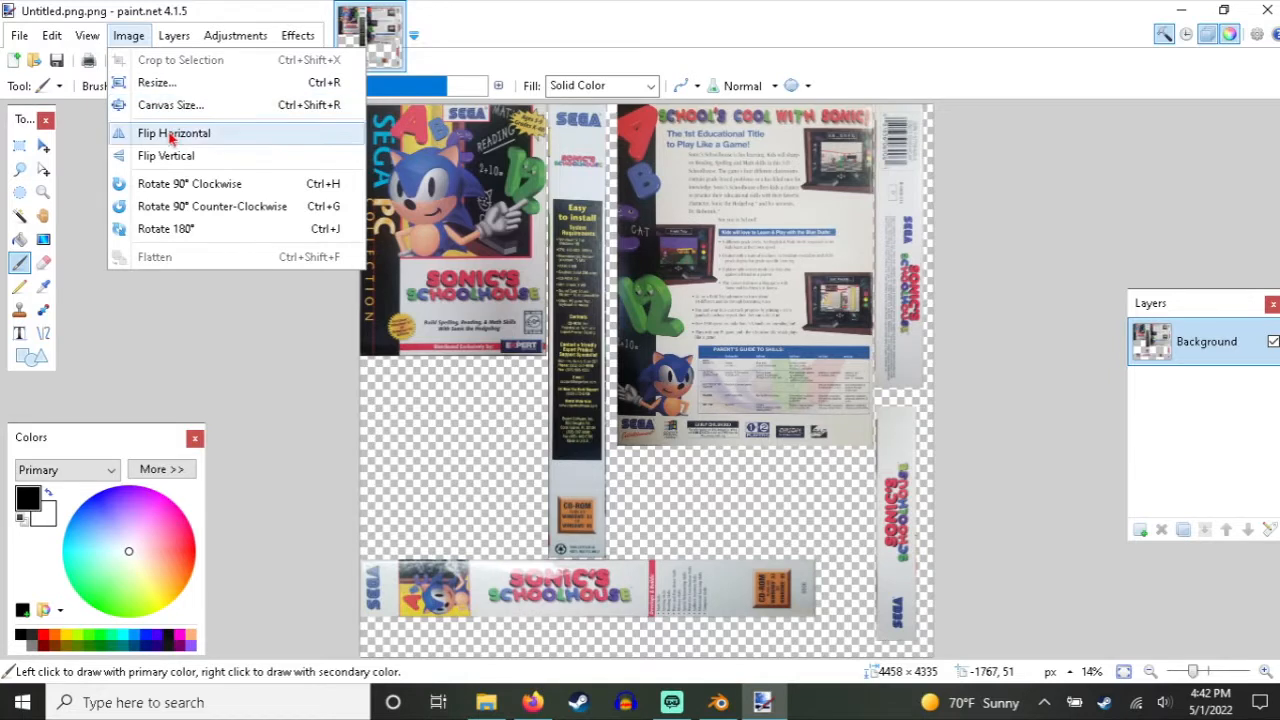
Step: Resize the whole image to a height of 2000 pixels with the aspect ratio maintained
key(Escape)
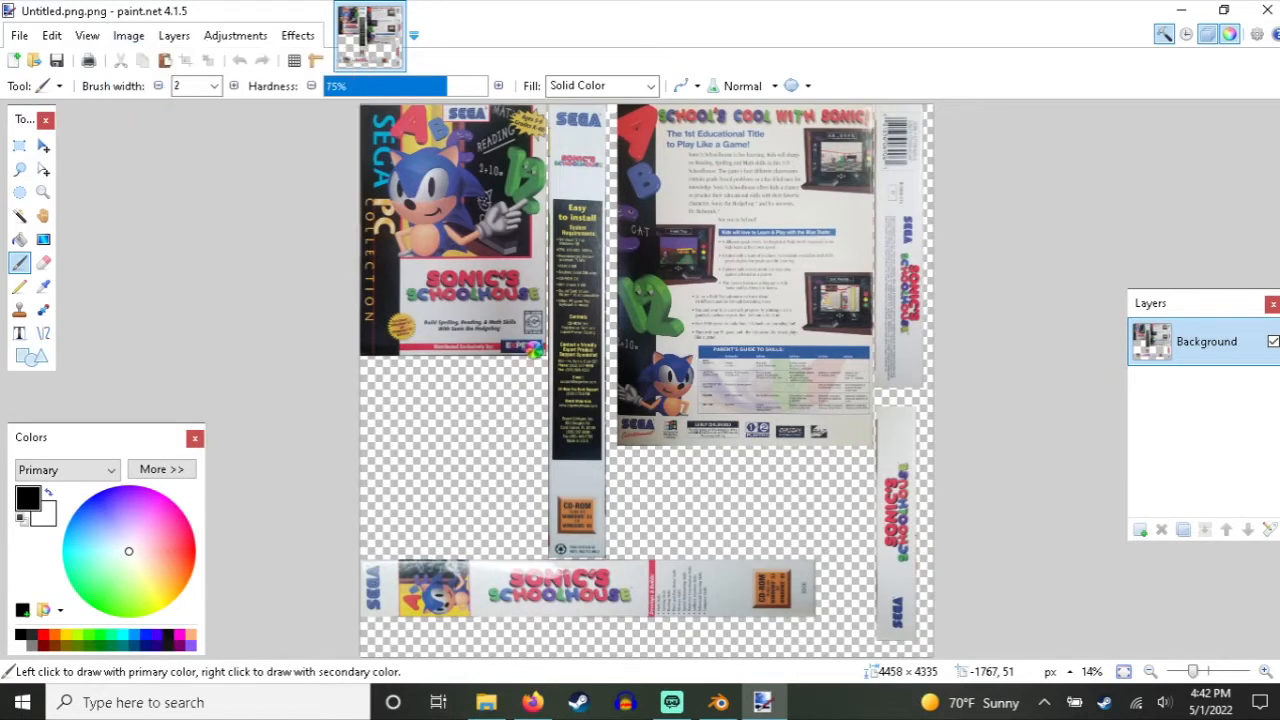
key(ctrl+r)
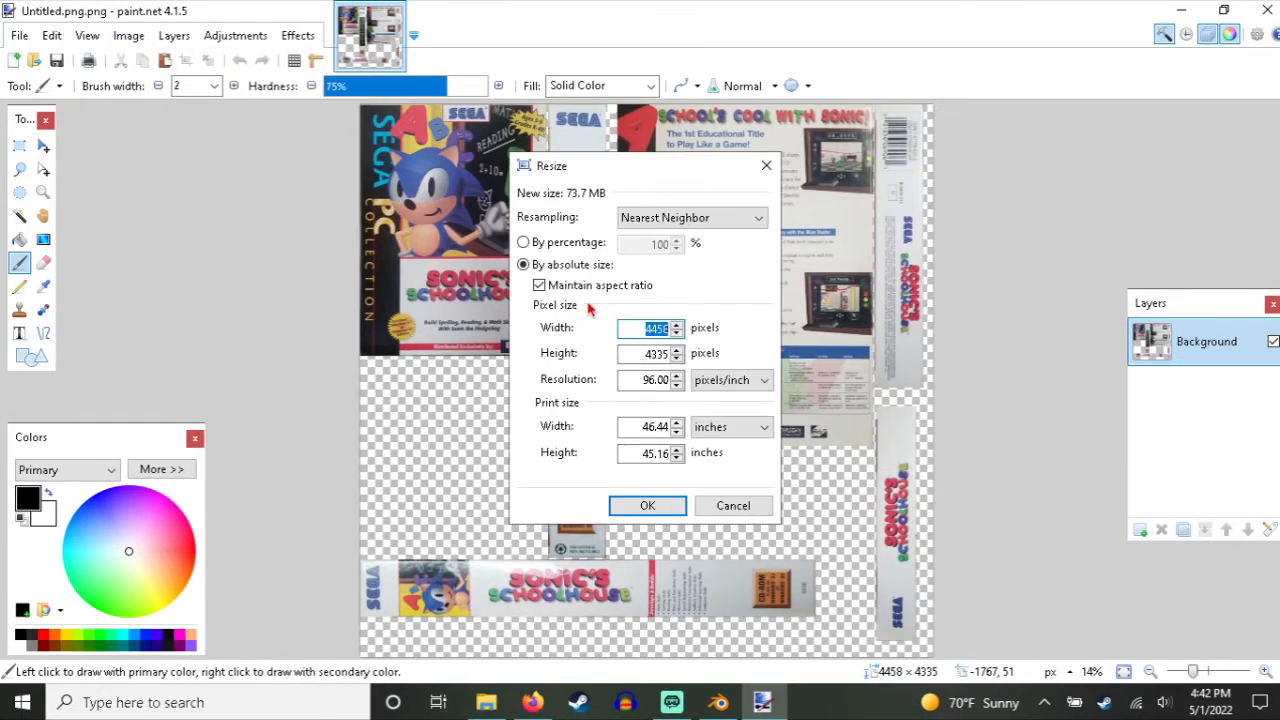
key(Tab)
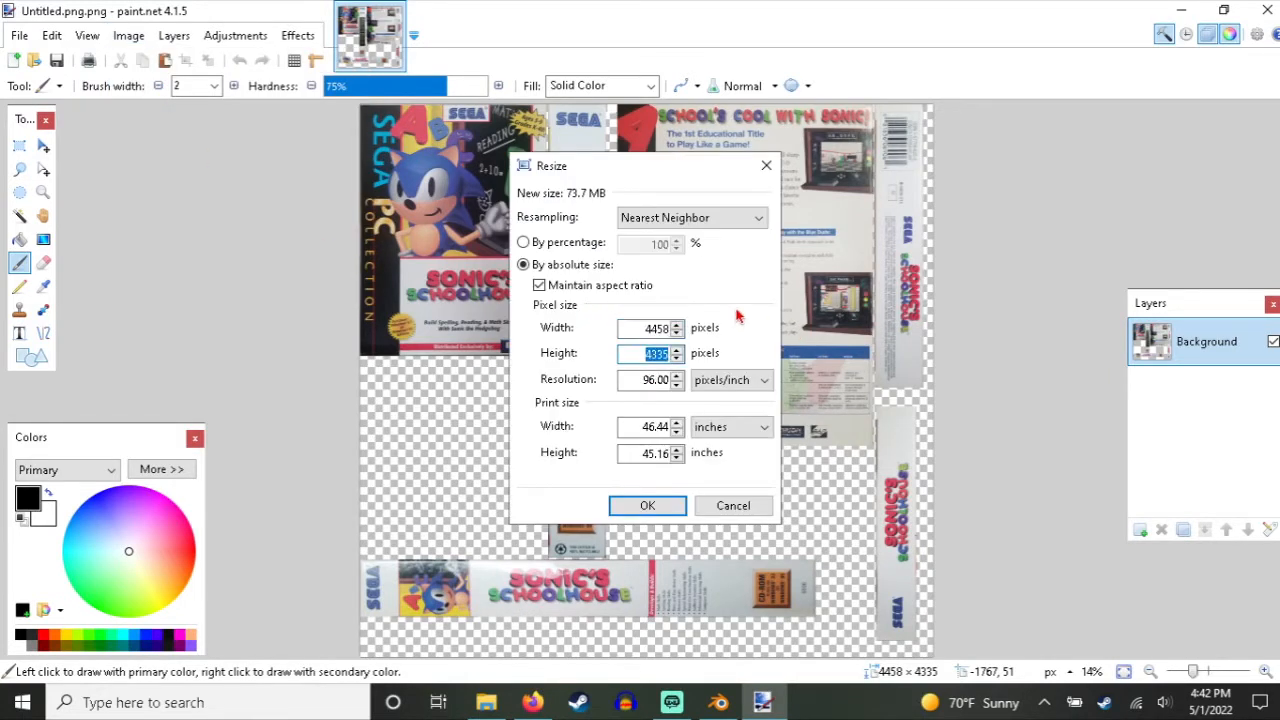
text(2000)
key(Return)
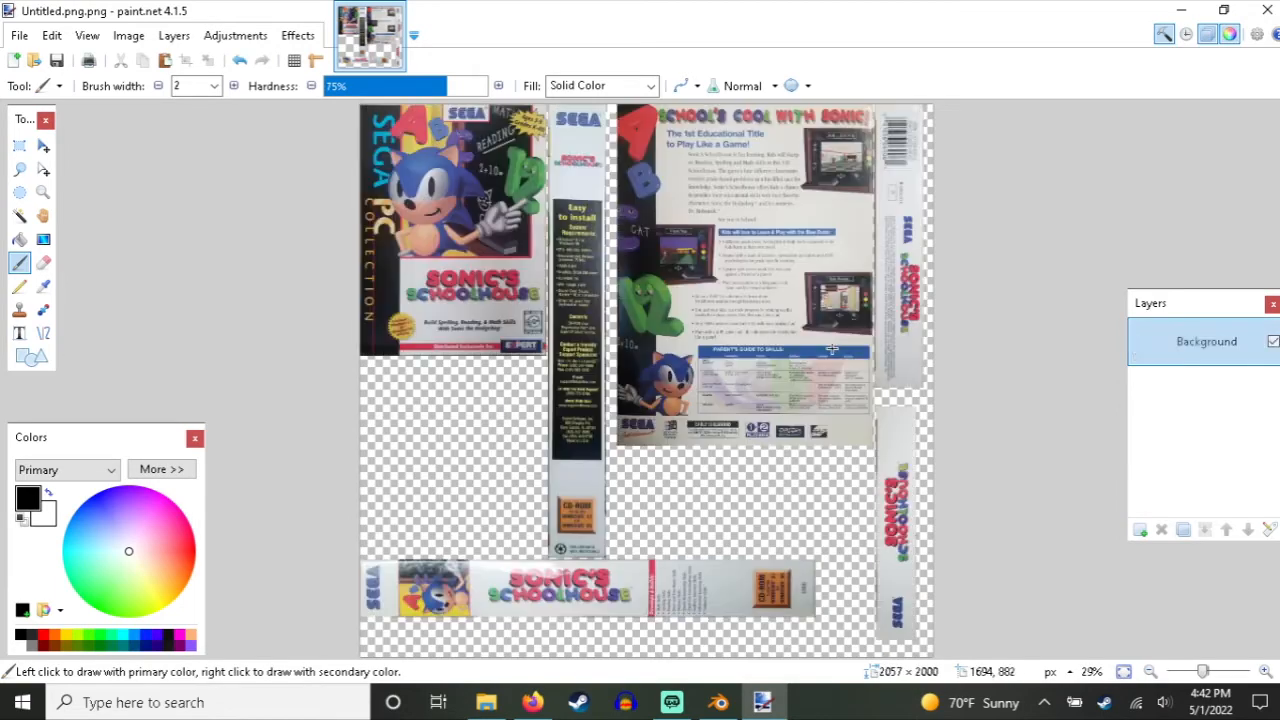
Step: Undo the last resize and resize the original image to a height of 2000 pixels with Best Quality resampling, keeping the aspect ratio
ctrl+scroll(776, 296, up, 1)
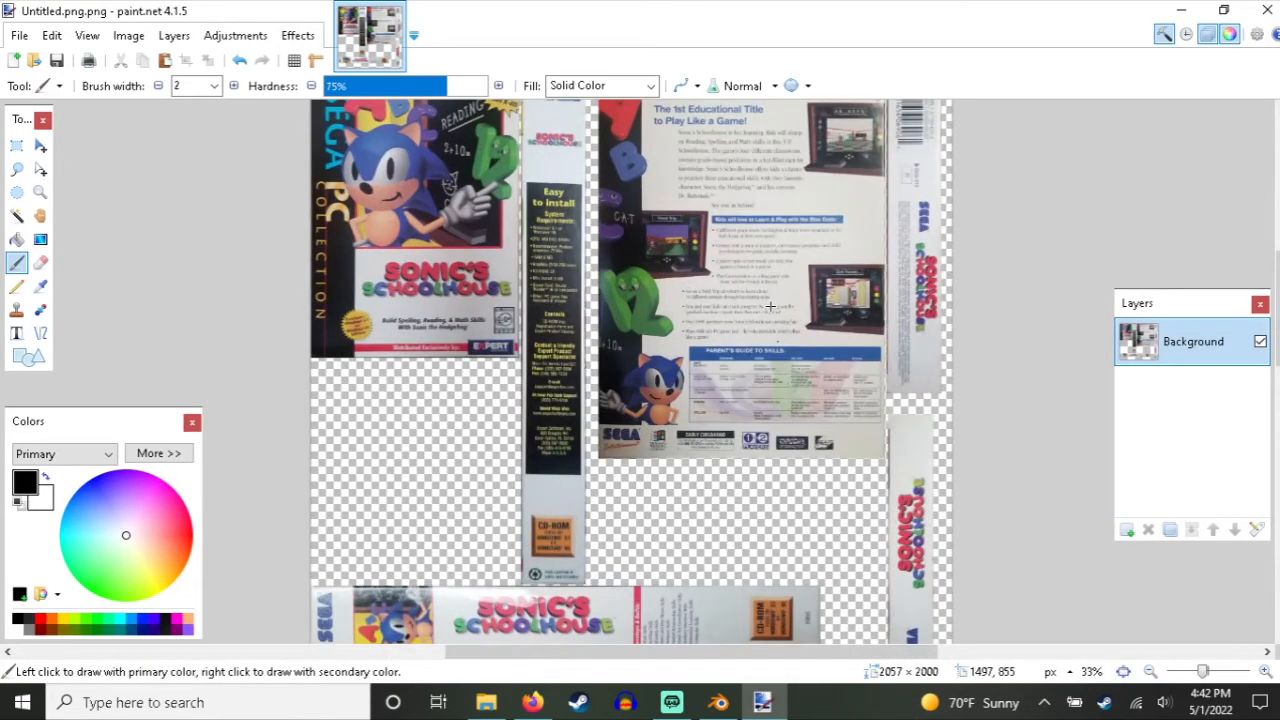
ctrl+scroll(762, 341, up, 6)
ctrl+scroll(633, 368, down, 3)
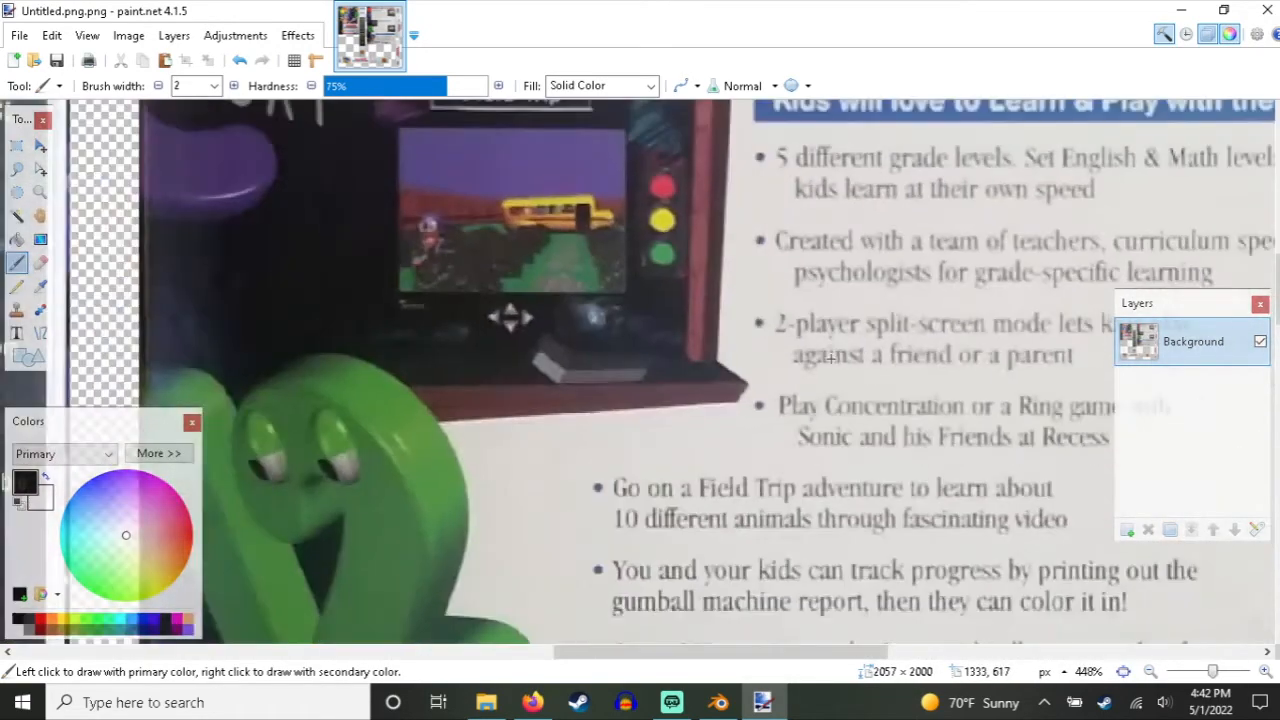
ctrl+scroll(345, 308, up, 4)
ctrl+scroll(385, 302, down, 7)
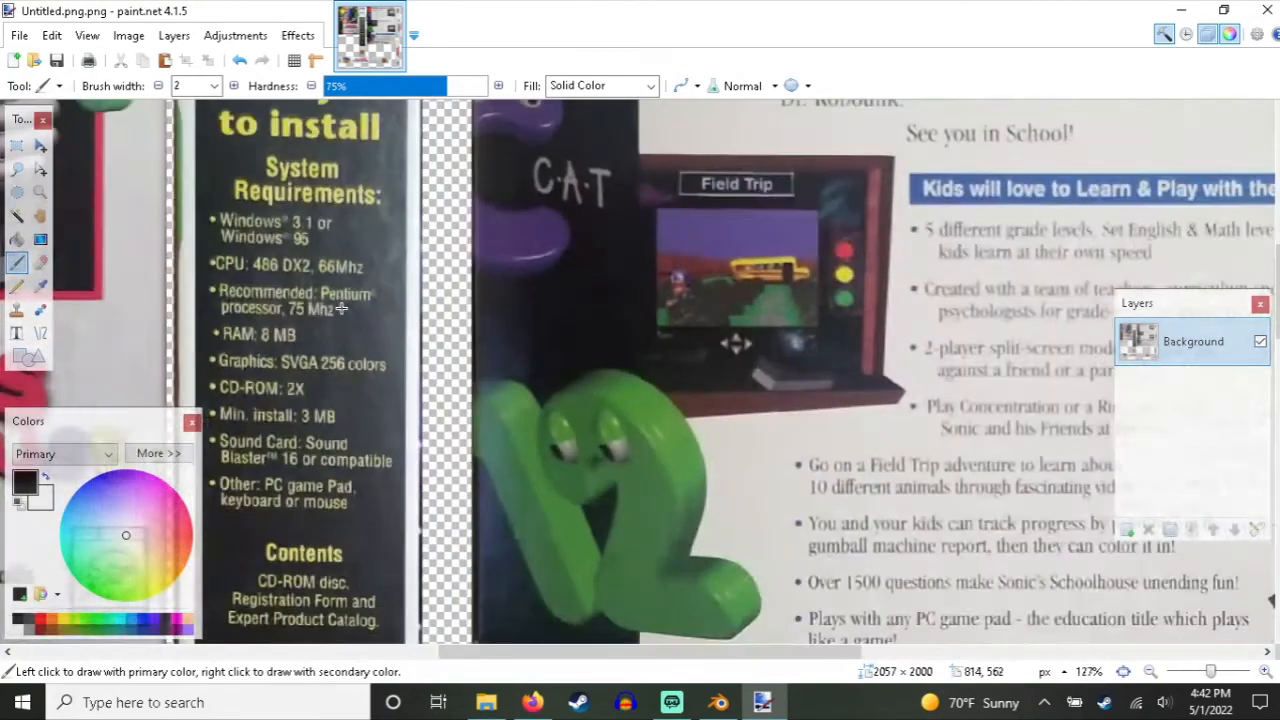
ctrl+scroll(385, 302, down, 1)
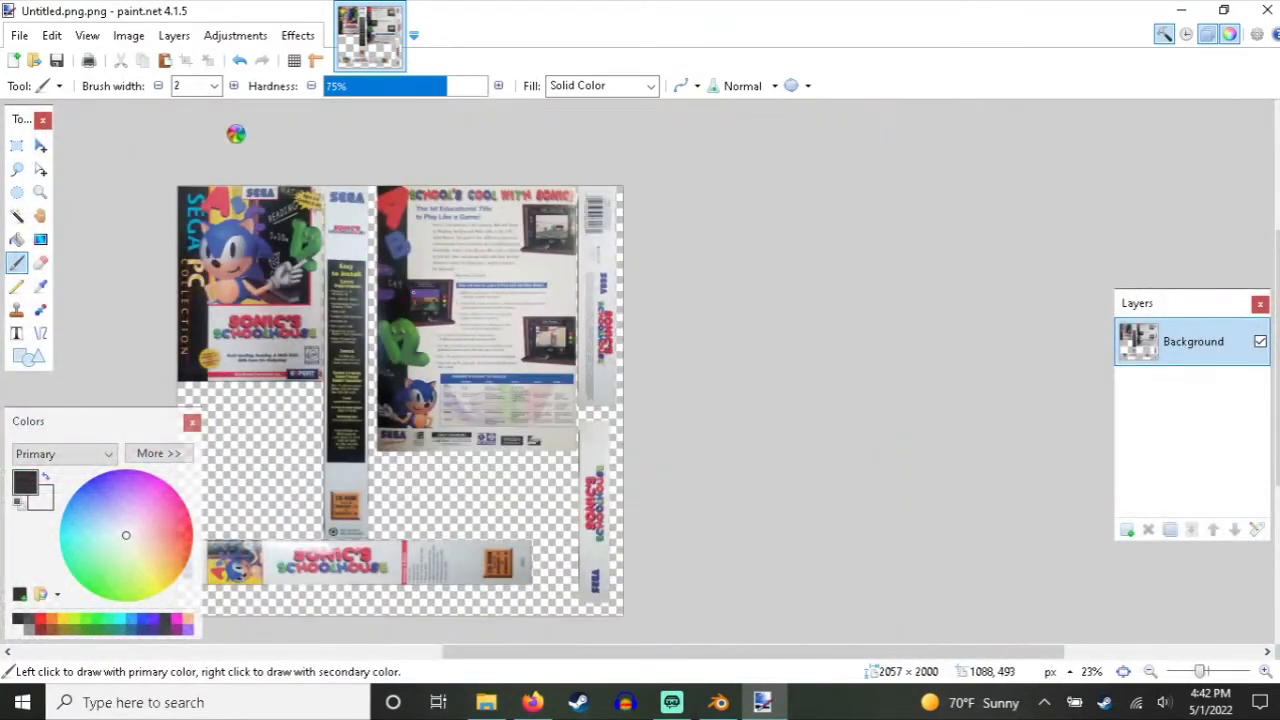
key(ctrl+z)
click(129, 35)
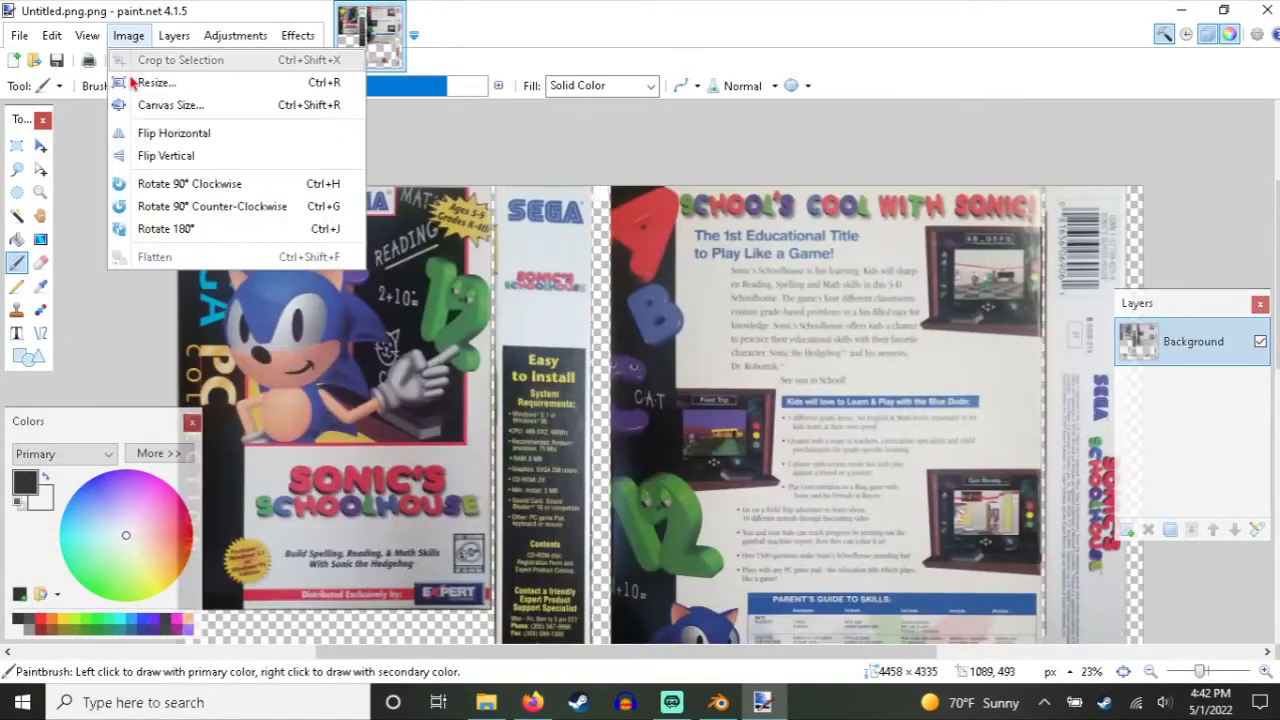
click(132, 77)
click(688, 218)
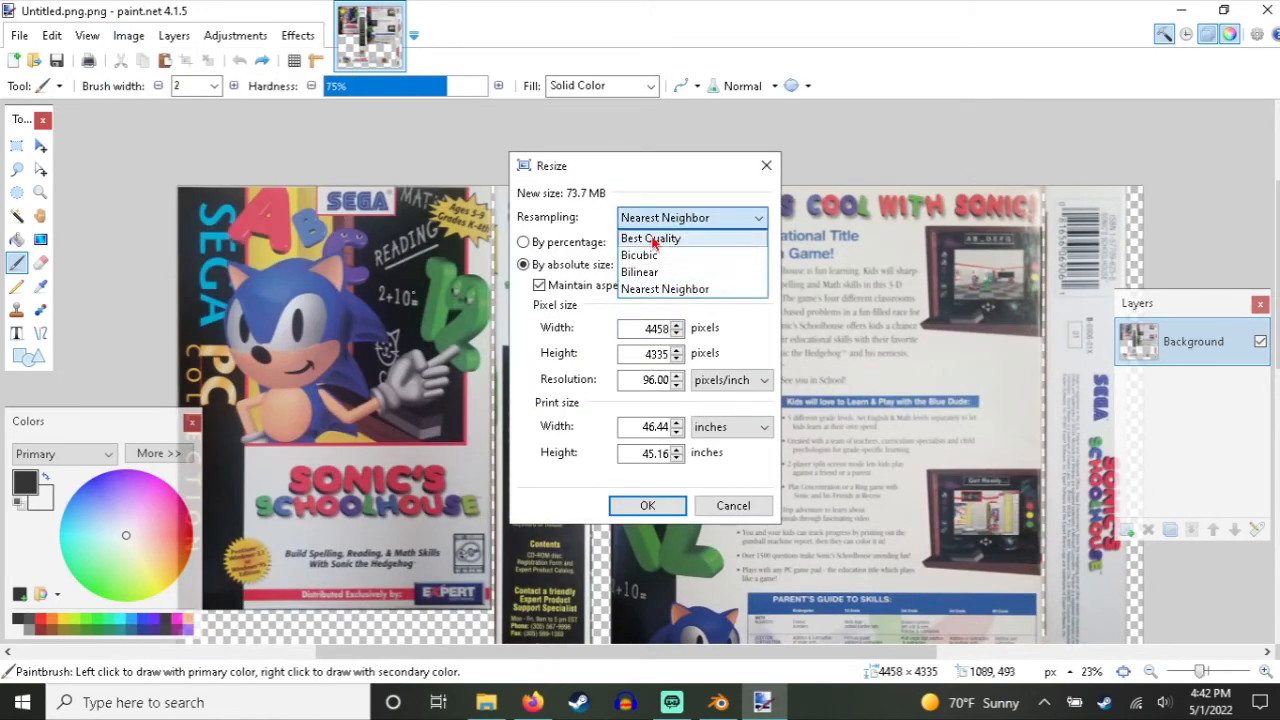
click(660, 232)
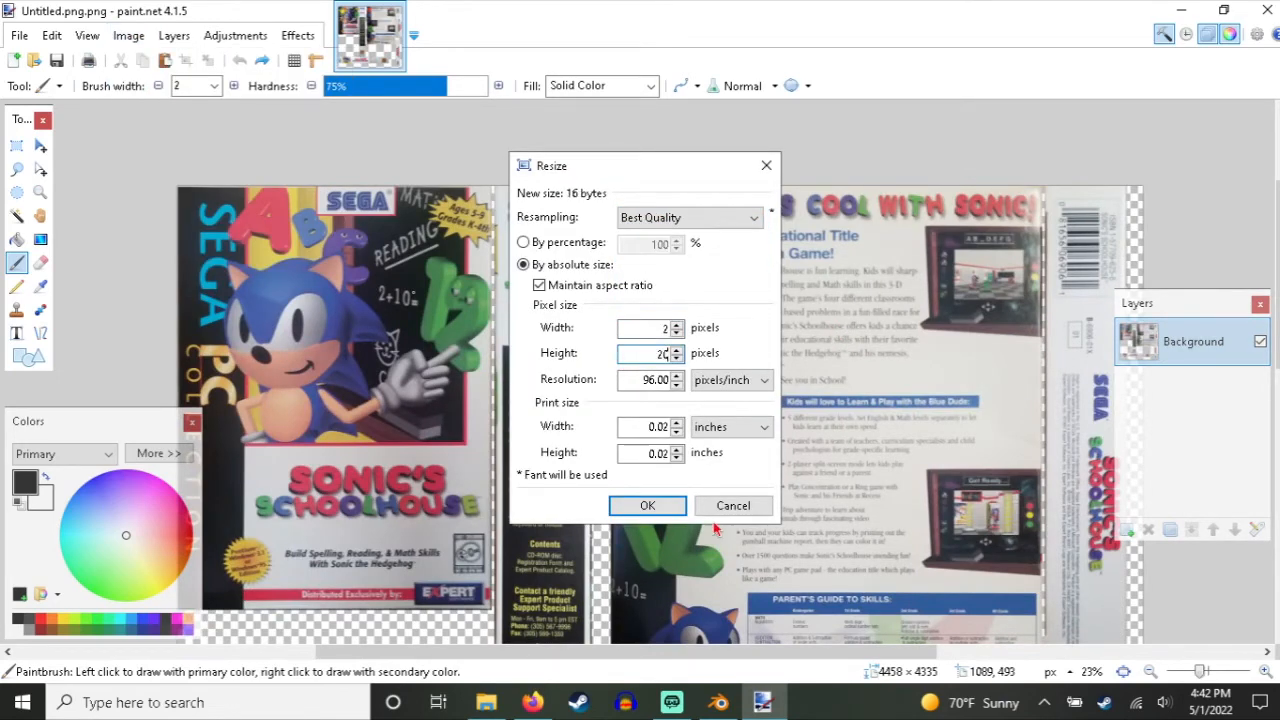
click(648, 507)
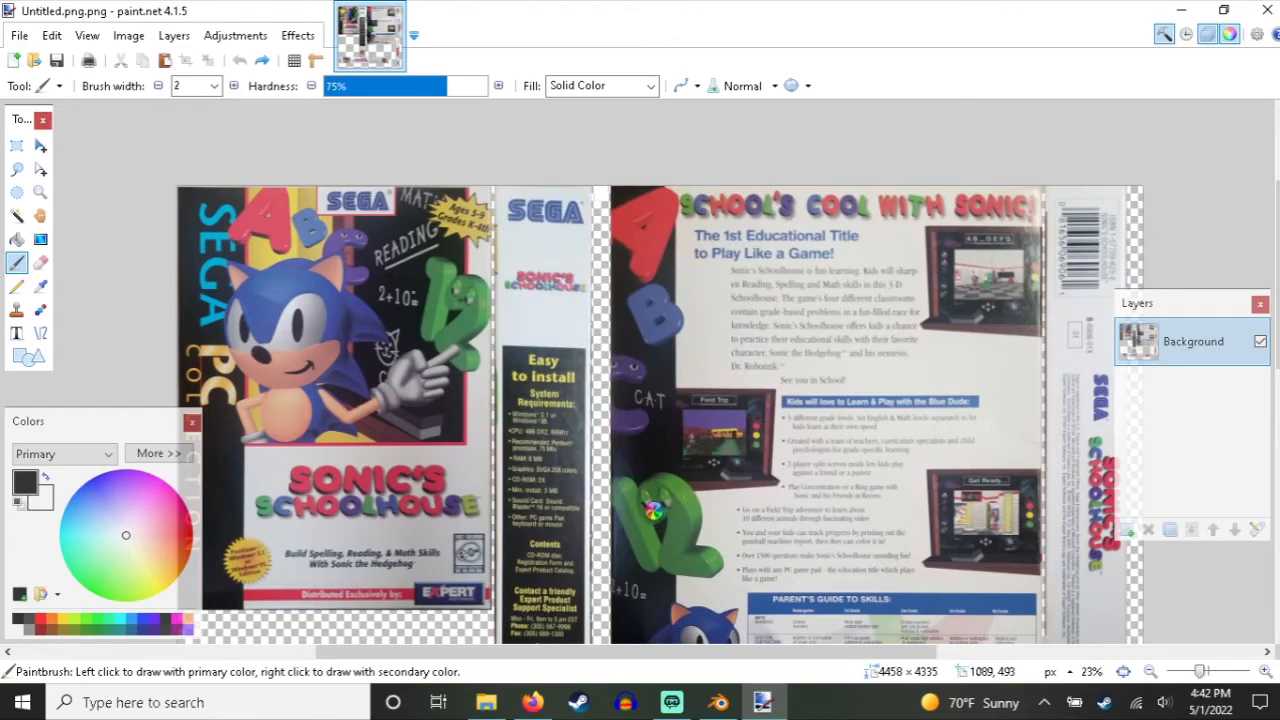
Step: Examine the resized sheet's small text and artwork at close range to judge the resampling quality
ctrl+scroll(487, 297, up, 9)
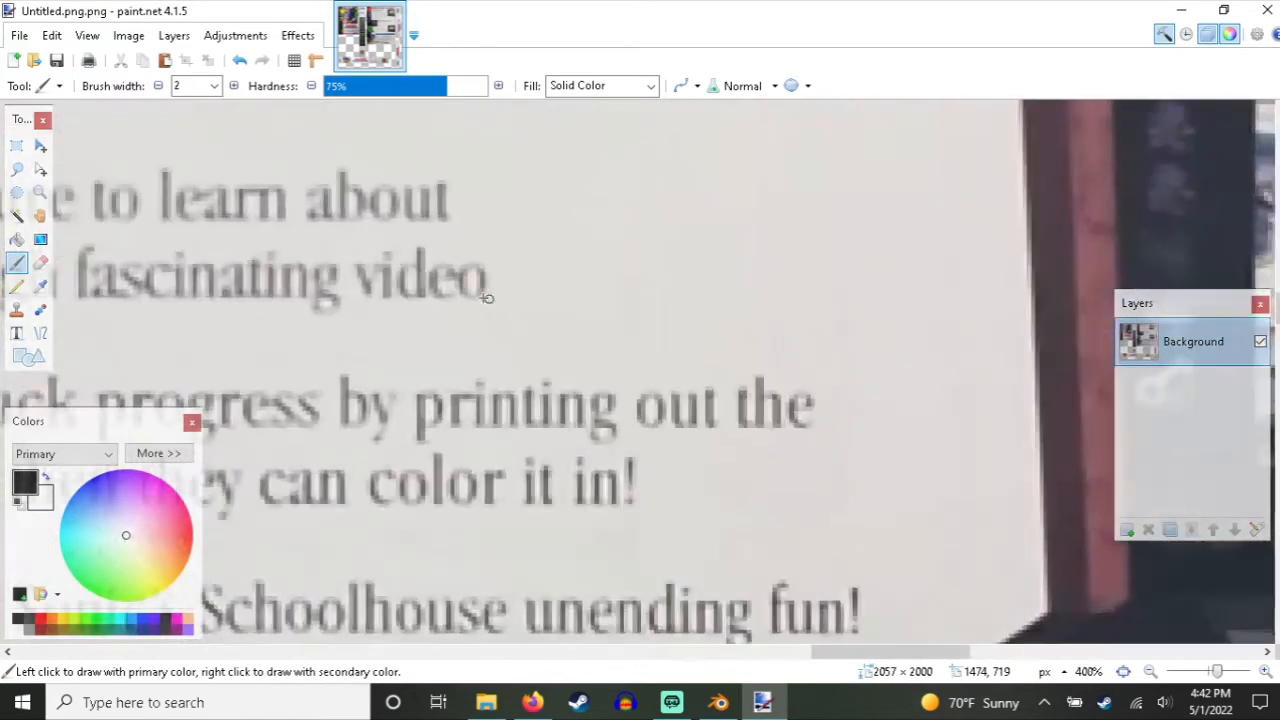
ctrl+scroll(487, 297, down, 8)
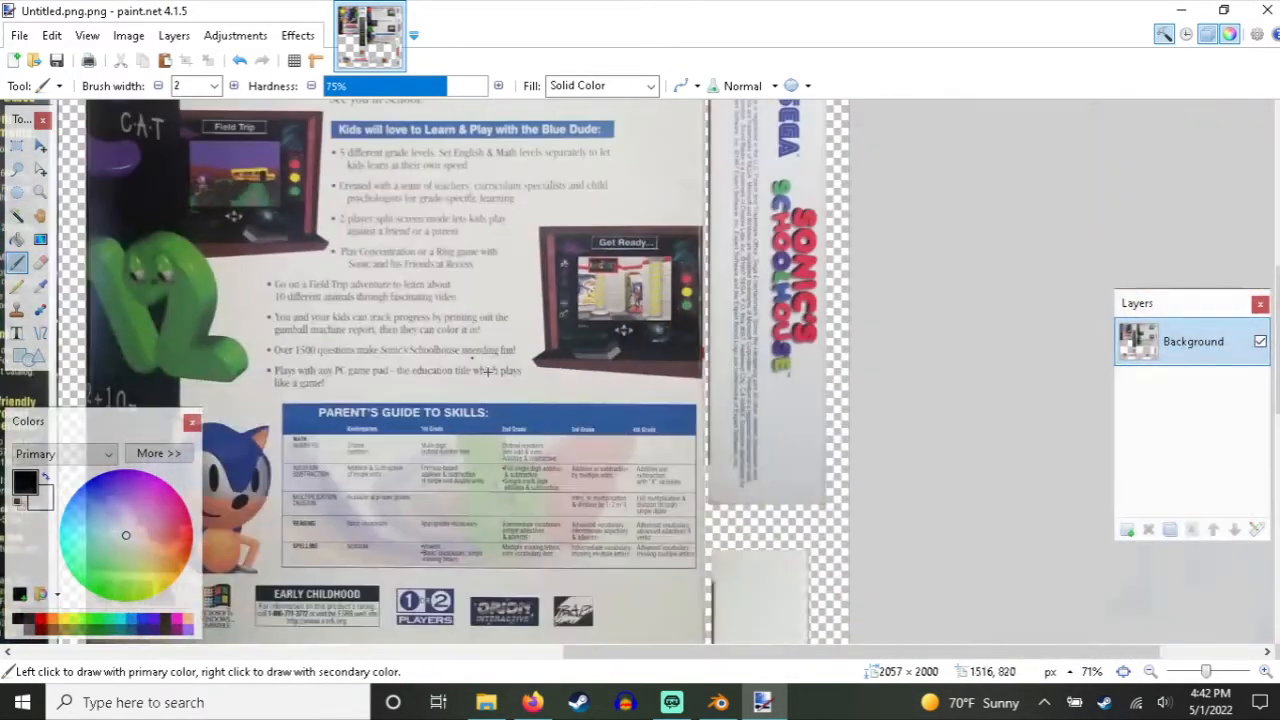
shift+scroll(487, 371, up, 4)
ctrl+scroll(433, 299, up, 3)
ctrl+scroll(433, 299, down, 5)
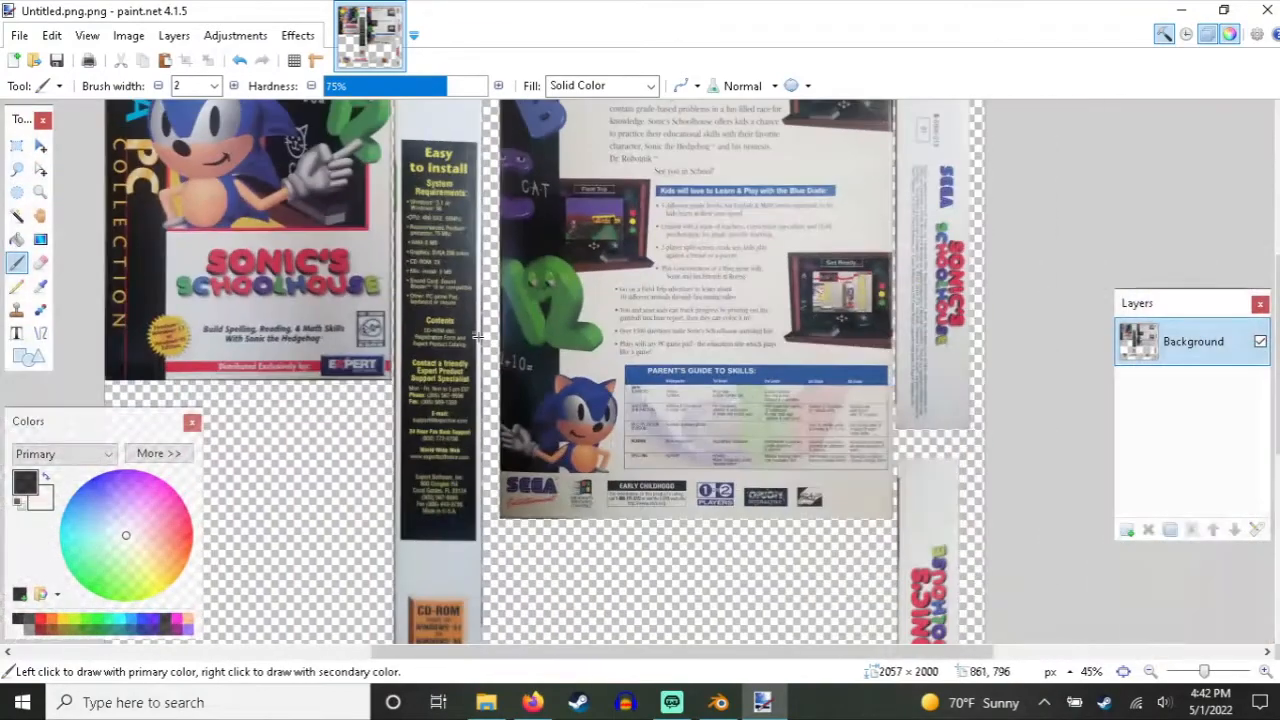
ctrl+scroll(433, 311, up, 3)
ctrl+scroll(568, 348, down, 5)
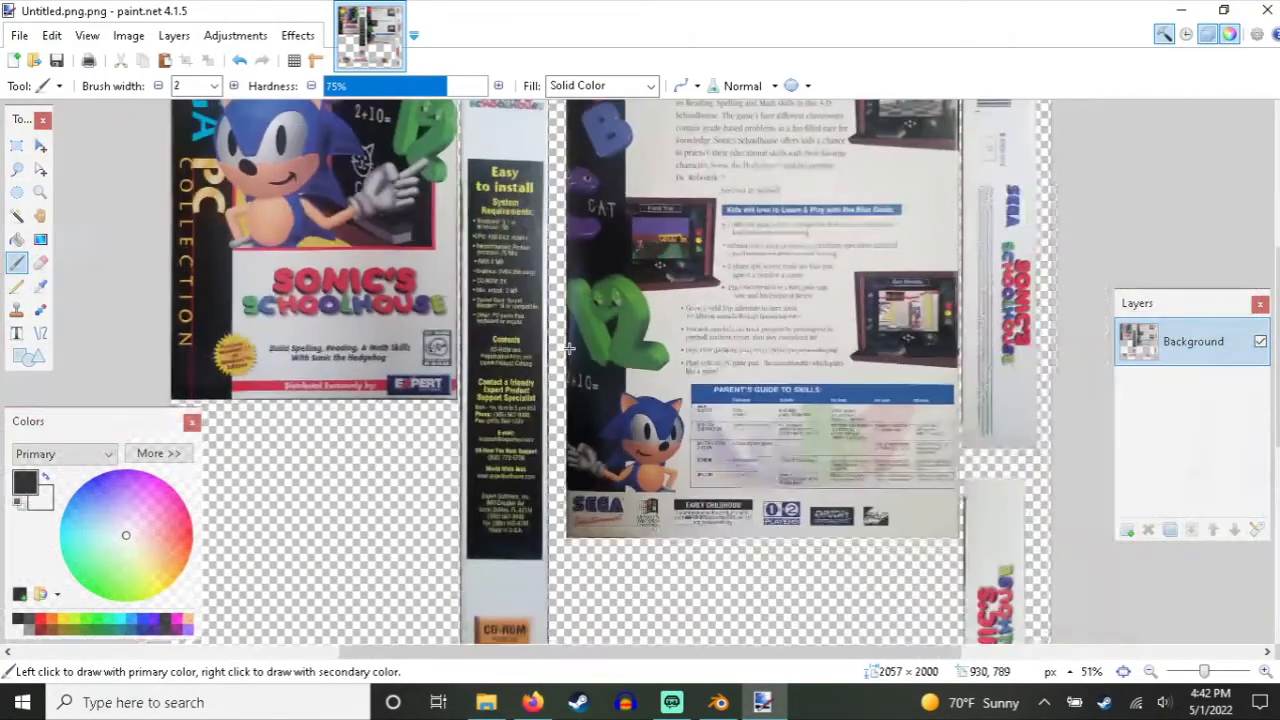
ctrl+scroll(525, 360, up, 5)
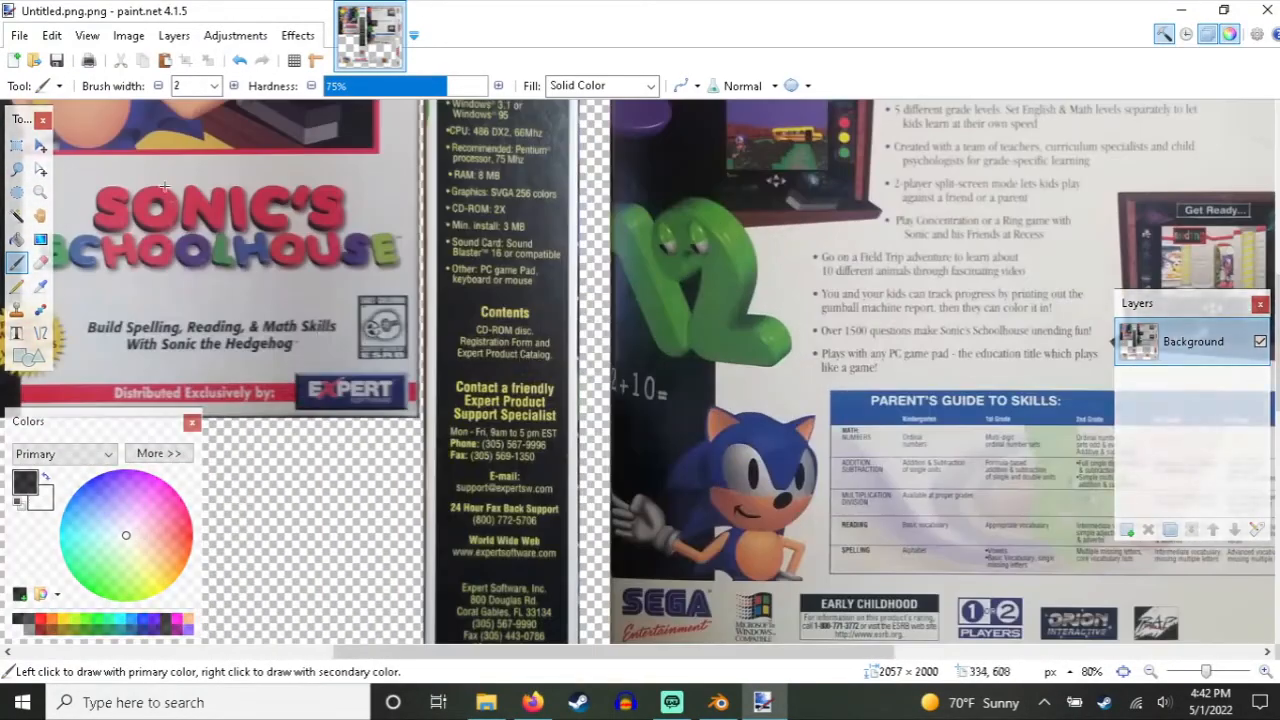
Step: Save the resized texture sheet as a PNG with the offered save settings
click(24, 38)
click(52, 193)
click(630, 494)
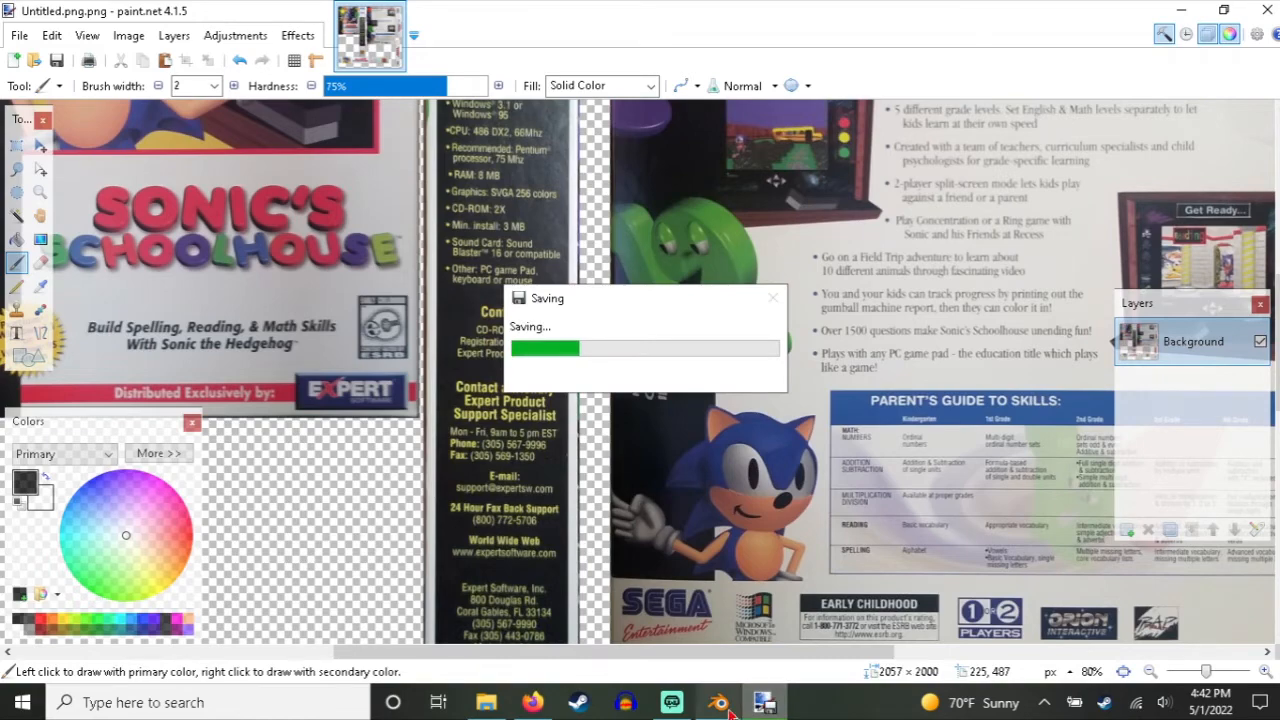
Step: Switch to Blender, look over the texture sheet and the cube, and open the Shading workspace
click(724, 704)
middle_drag(322, 483, 104, 449)
scroll(330, 238, up, 5)
middle_drag(372, 250, 438, 461)
scroll(272, 528, down, 5)
middle_drag(310, 425, 365, 433)
scroll(368, 508, down, 1)
middle_drag(824, 285, 880, 336)
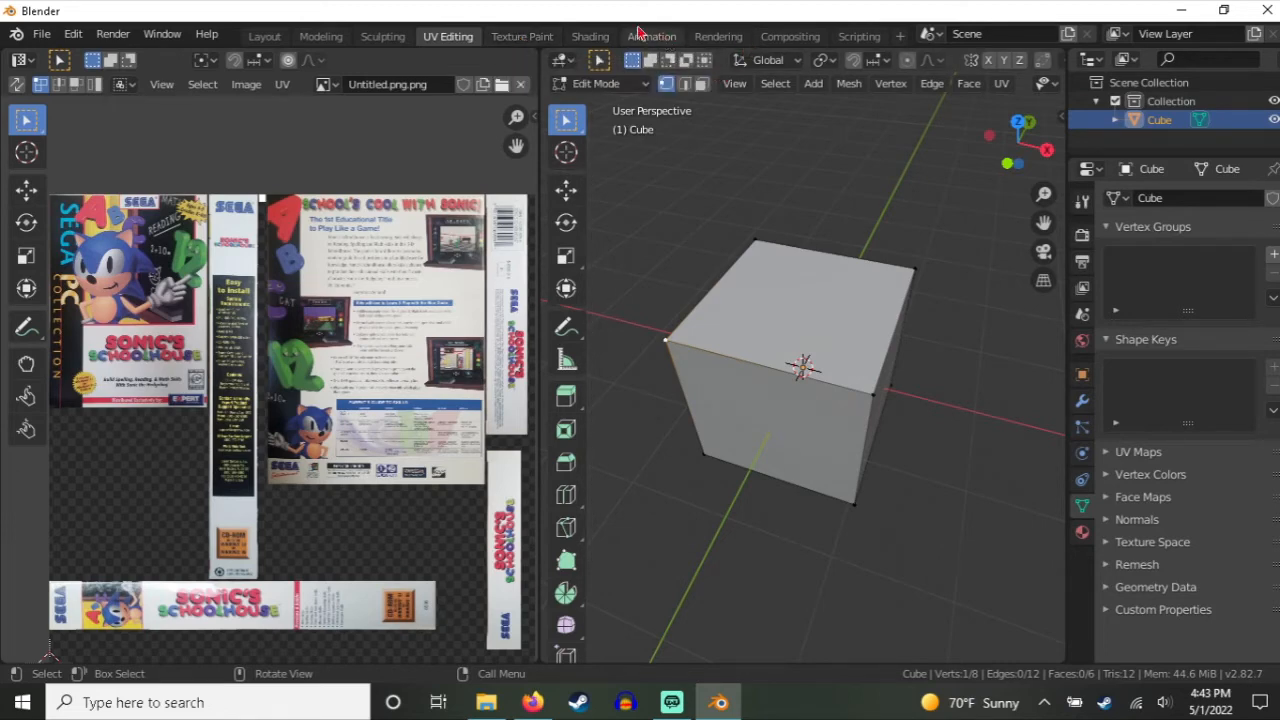
click(719, 38)
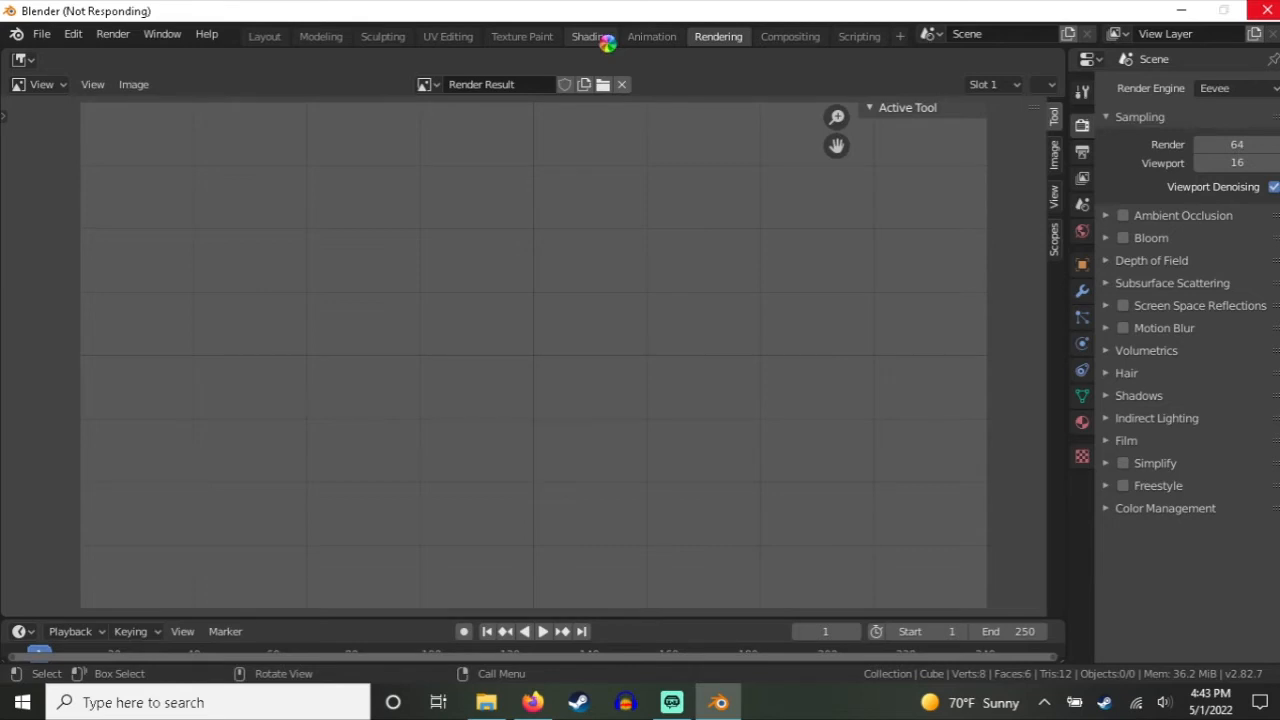
click(590, 37)
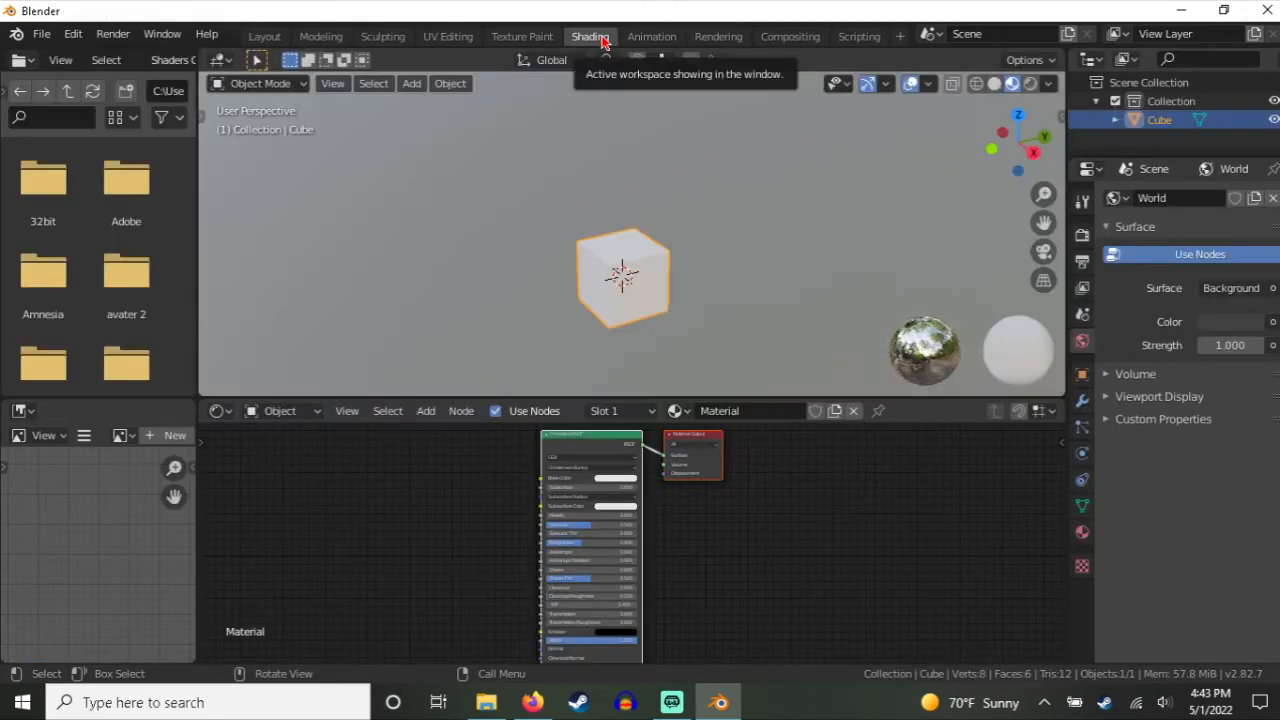
Step: Add an Image Texture node beside the Principled BSDF and connect its Color output to Base Color
click(428, 411)
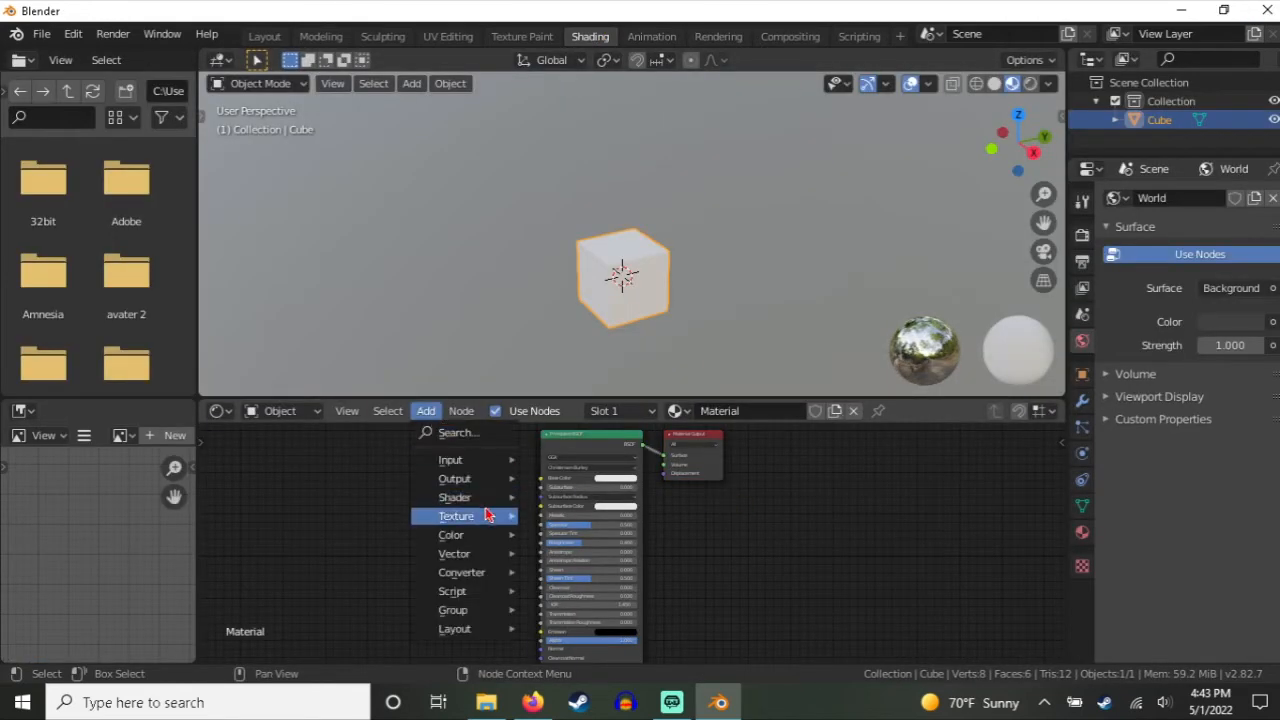
mouse_move(490, 516)
click(585, 356)
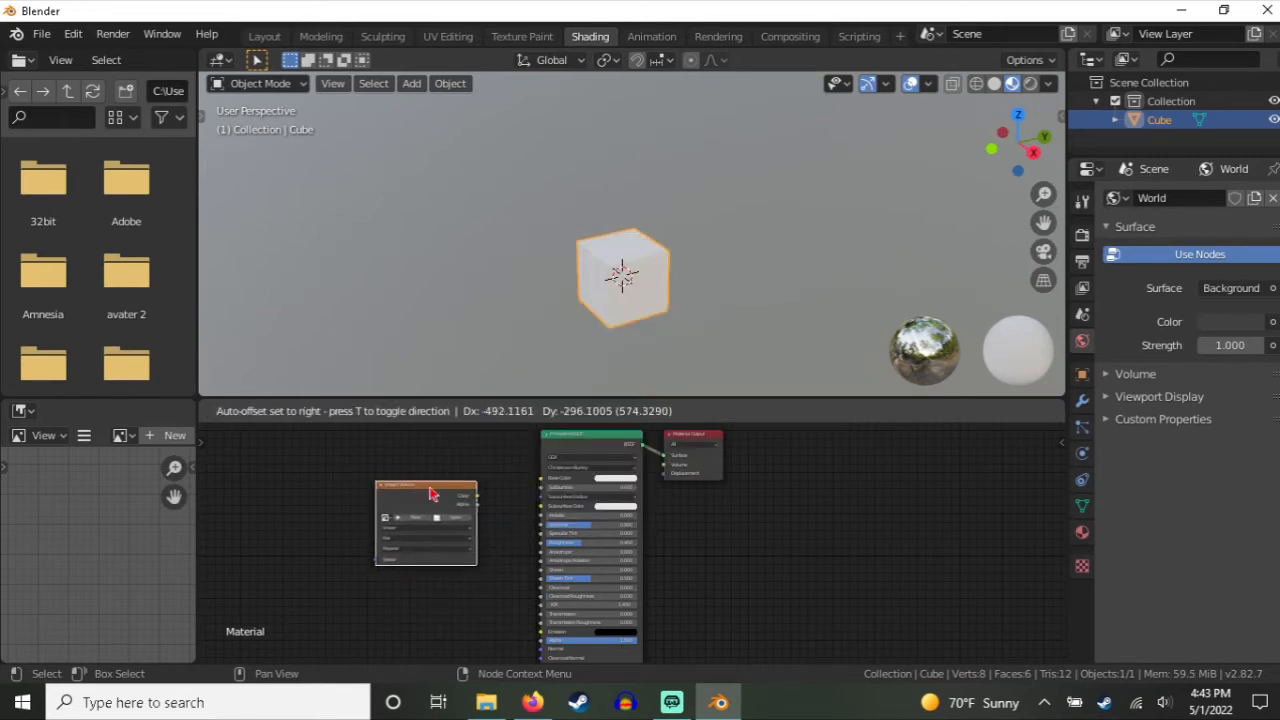
click(377, 483)
drag(477, 495, 537, 485)
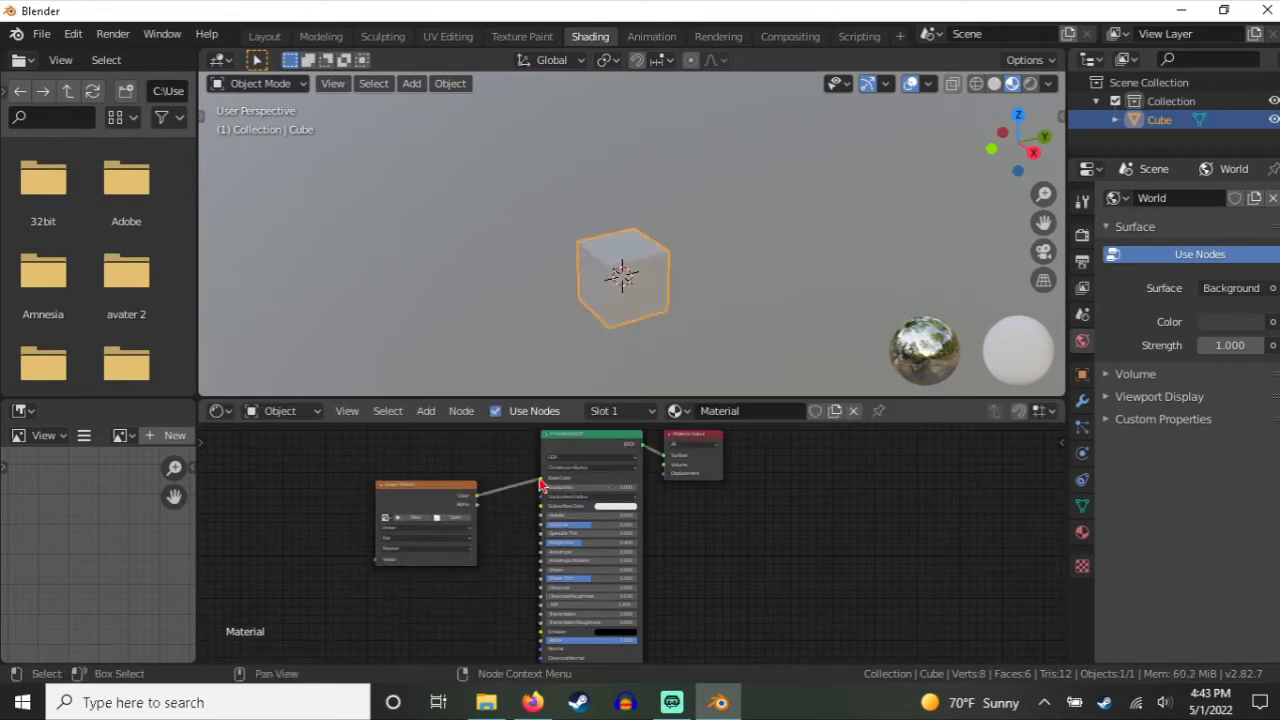
Step: Load Untitled.png.png from the Desktop into the Image Texture node and place the node beside the Principled BSDF
click(445, 517)
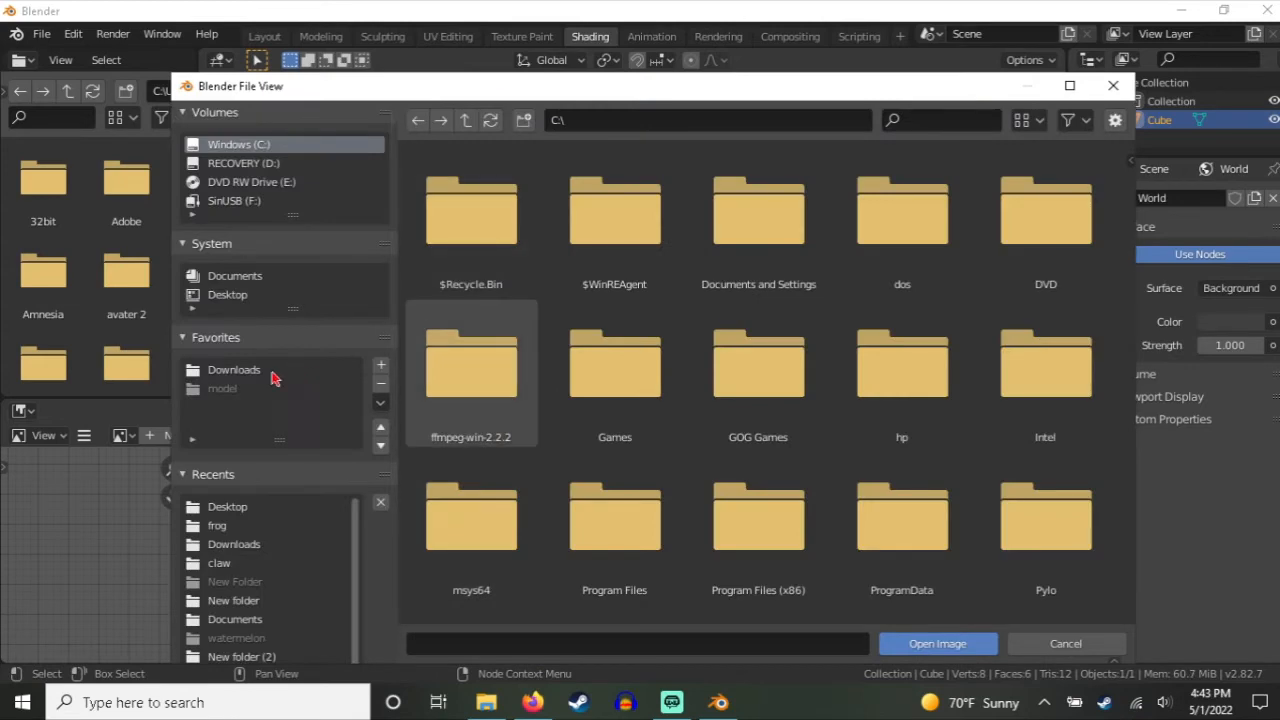
click(227, 507)
double_click(625, 236)
middle_drag(603, 288, 337, 226)
scroll(697, 309, up, 4)
drag(465, 511, 493, 466)
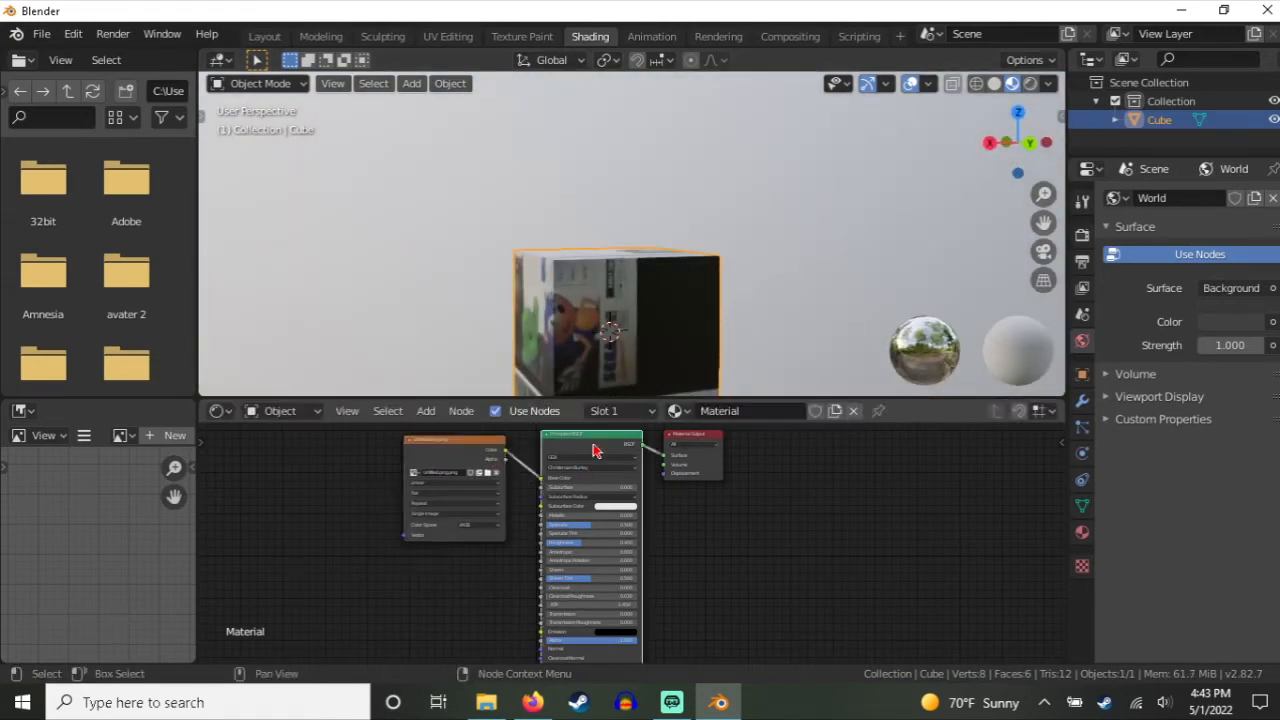
Step: Examine the material's nodes and the textured cube, including a close look in the Texture Paint workspace
scroll(593, 451, up, 5)
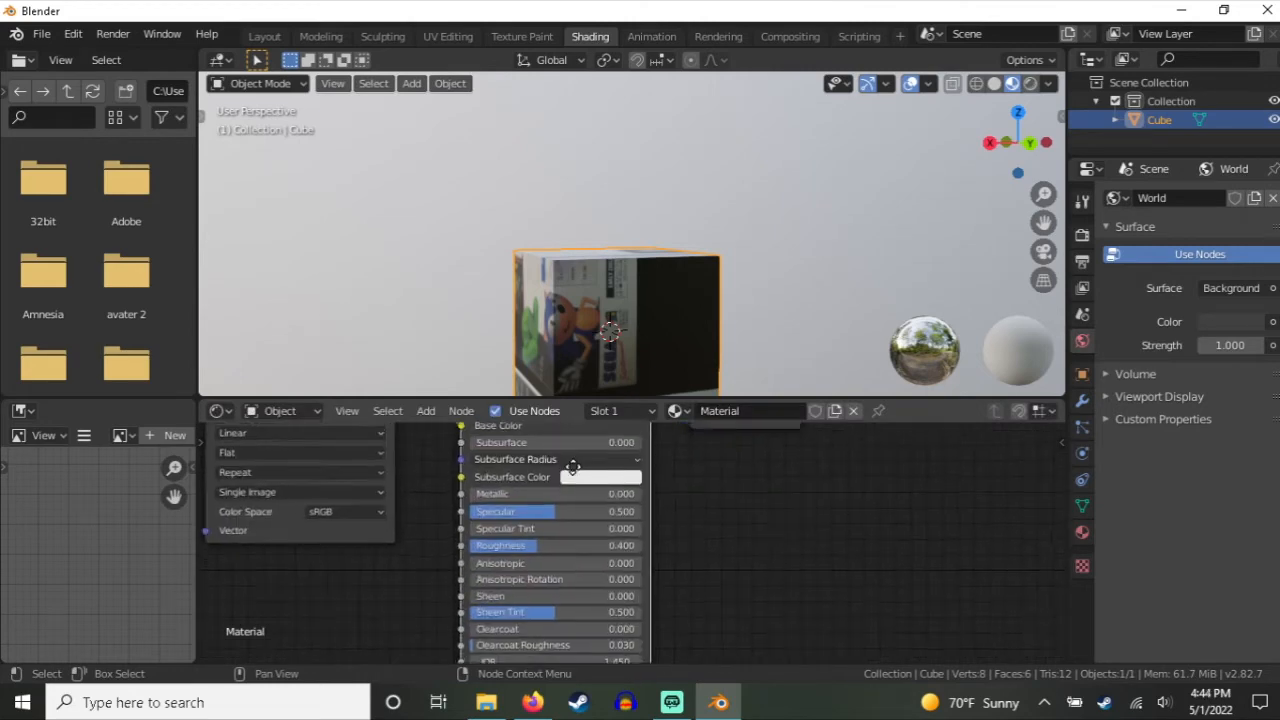
scroll(580, 541, down, 2)
middle_drag(594, 541, 610, 480)
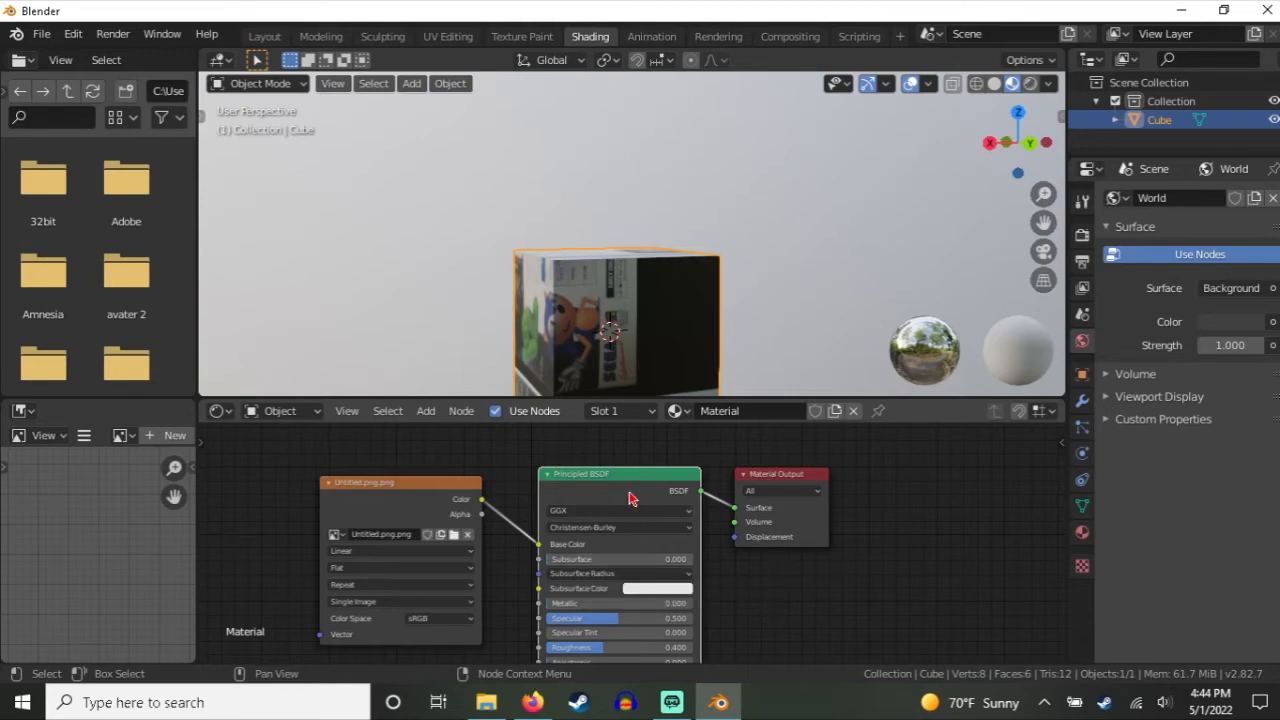
middle_drag(627, 385, 690, 320)
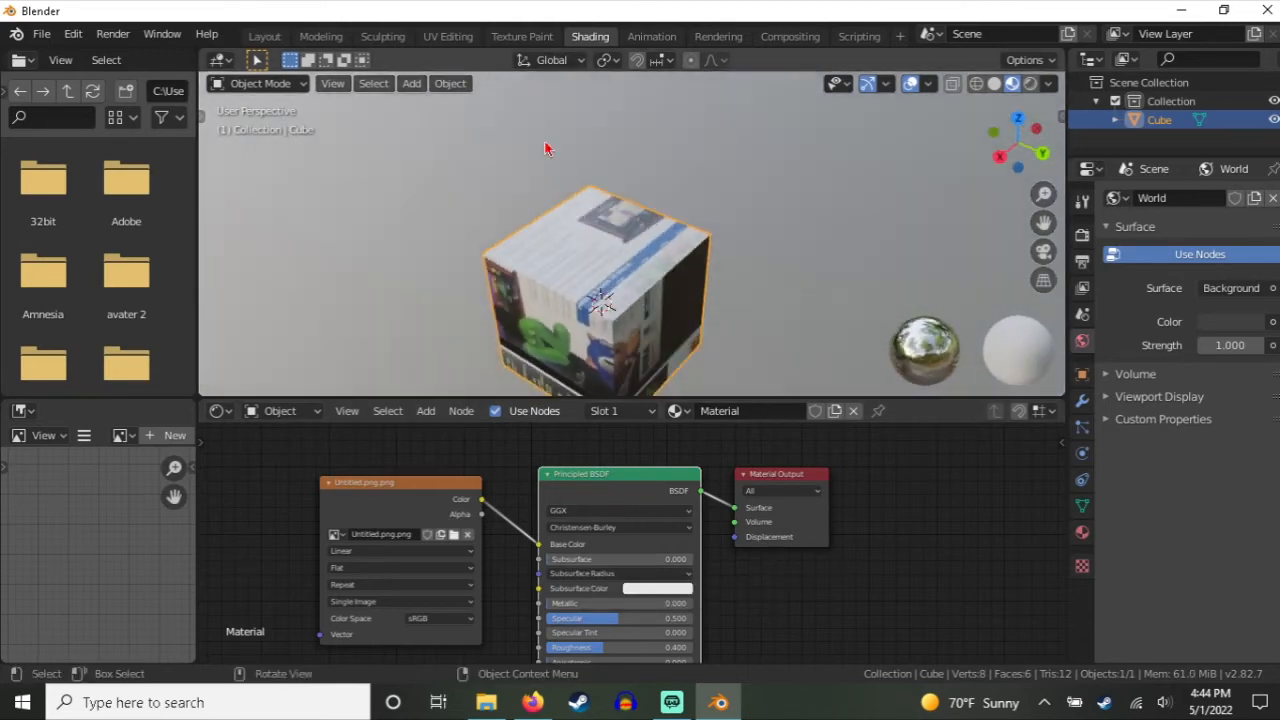
click(520, 38)
middle_drag(776, 376, 693, 398)
mouse_move(662, 198)
middle_down()
mouse_move(643, 217)
mouse_move(657, 160)
mouse_move(662, 206)
middle_up()
scroll(1018, 492, up, 6)
middle_drag(910, 415, 783, 336)
scroll(865, 402, up, 6)
middle_drag(903, 483, 623, 286)
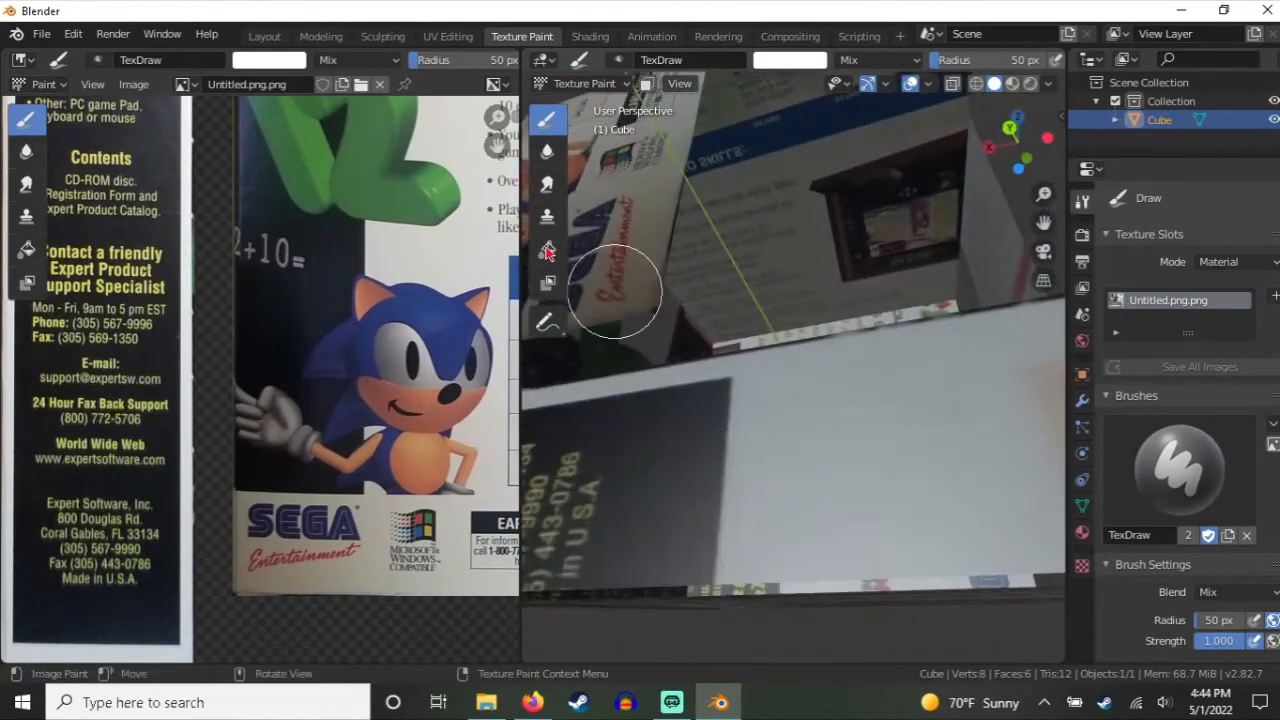
Step: Return to the UV Editing workspace and display the cube in Material Preview, leaving the UV and 3D views about equally wide
click(440, 36)
middle_drag(900, 250, 985, 103)
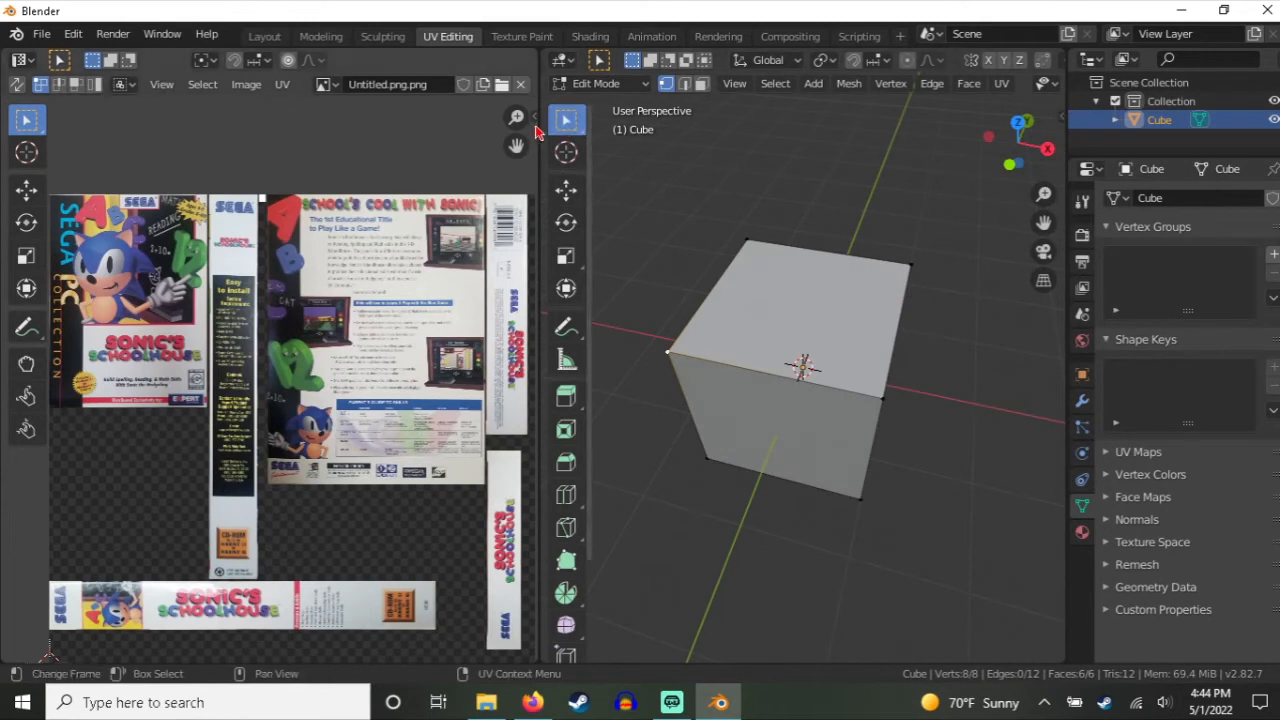
drag(541, 133, 325, 133)
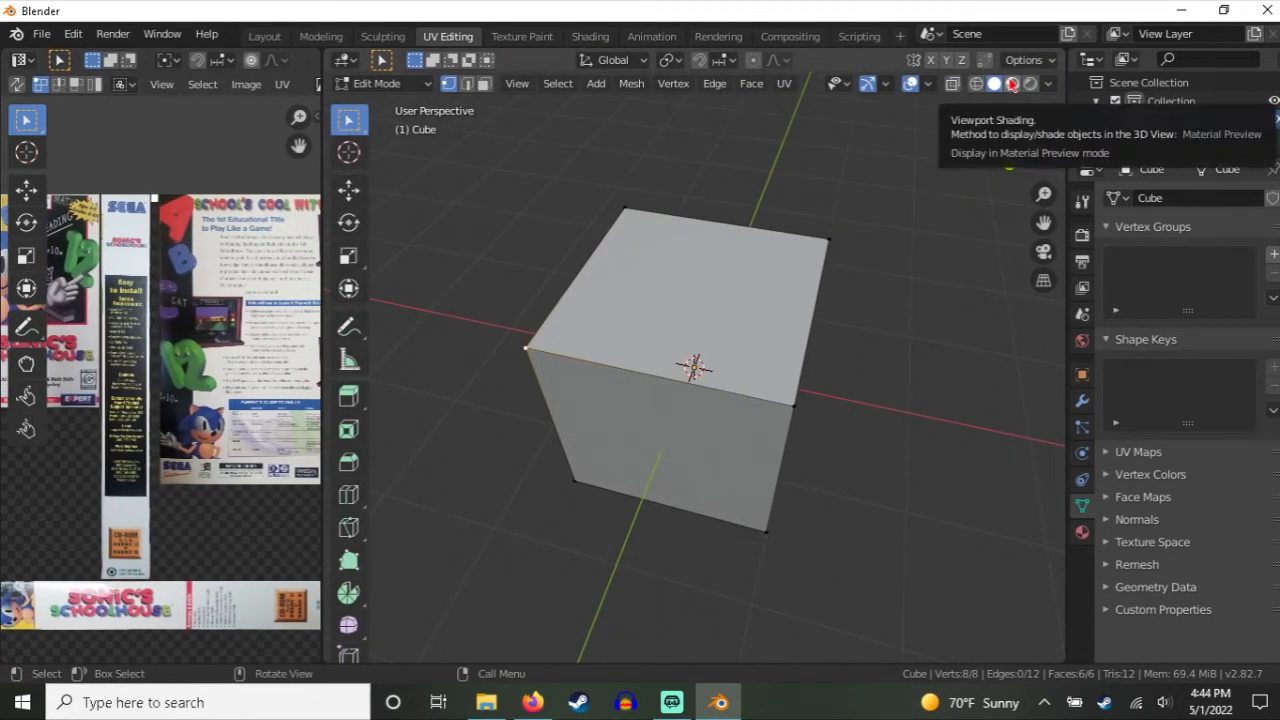
click(1012, 84)
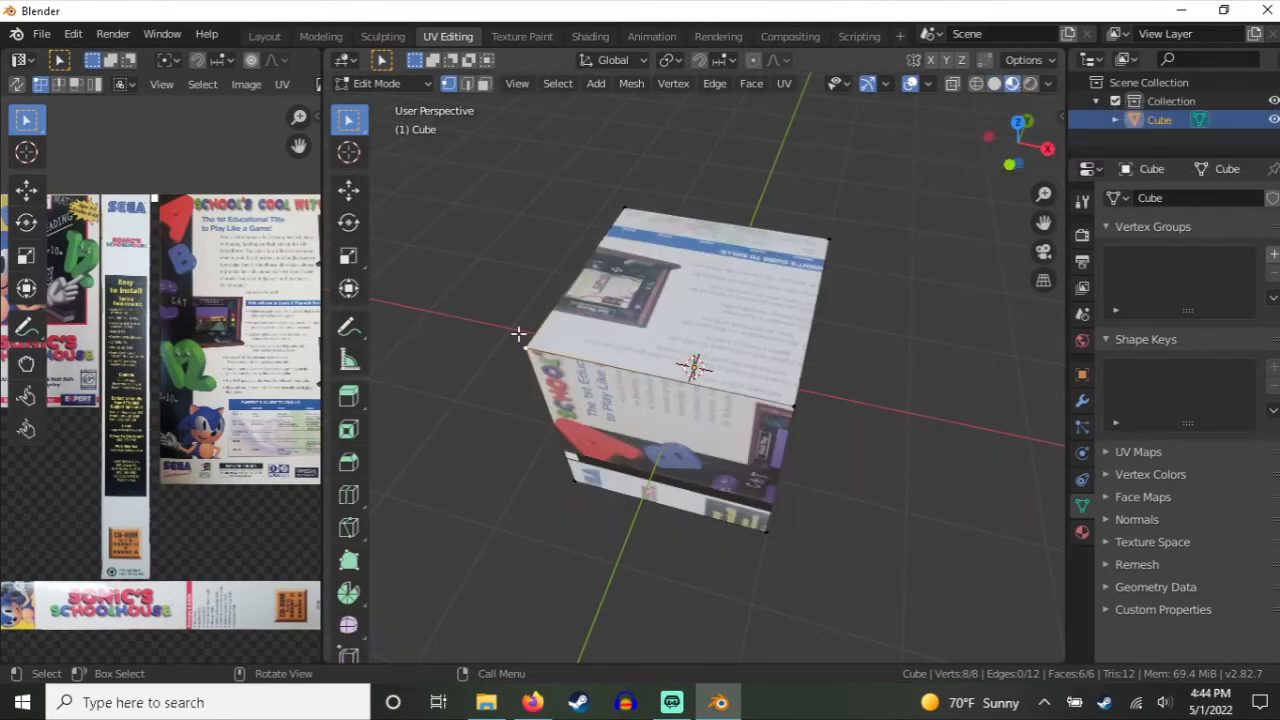
drag(325, 233, 566, 233)
Step: Select the four corner vertices of the cube's top face
middle_drag(197, 293, 245, 297)
middle_drag(895, 390, 831, 420)
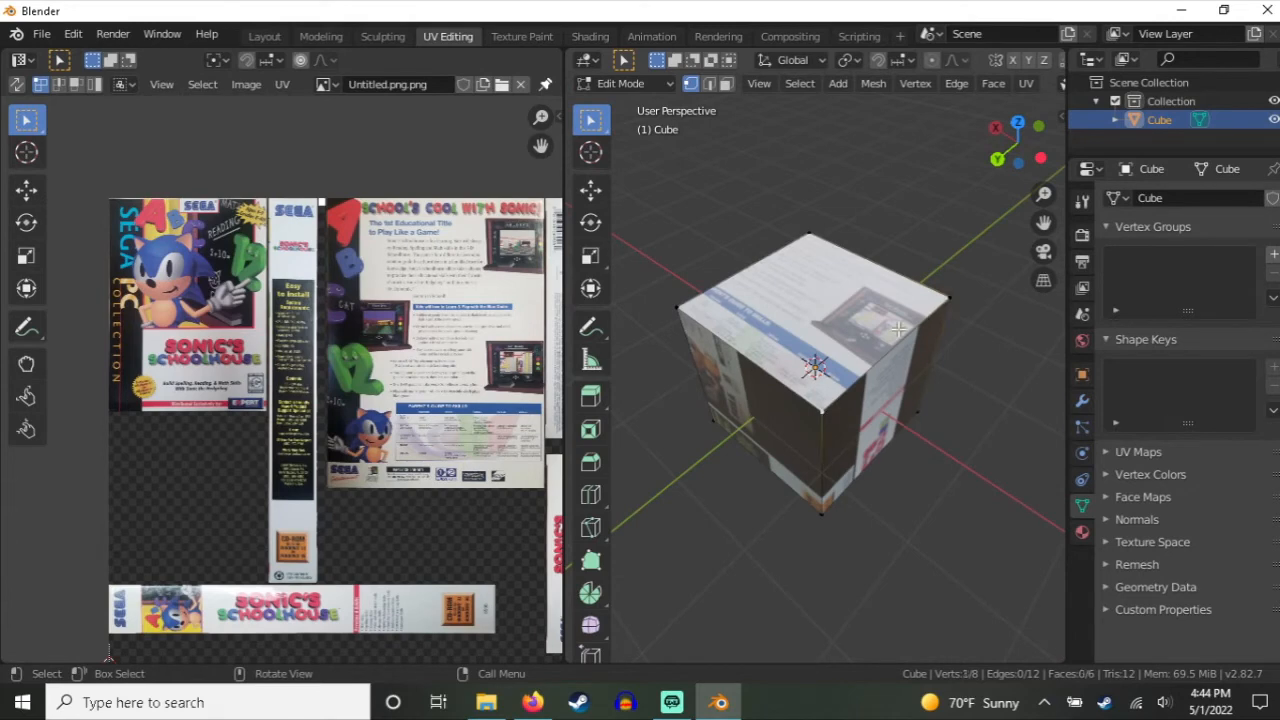
shift+click(677, 308)
Step: Select all UVs of the top face and move them onto the short vertical Sonic's Schoolhouse strip of the sheet
middle_drag(492, 417, 435, 348)
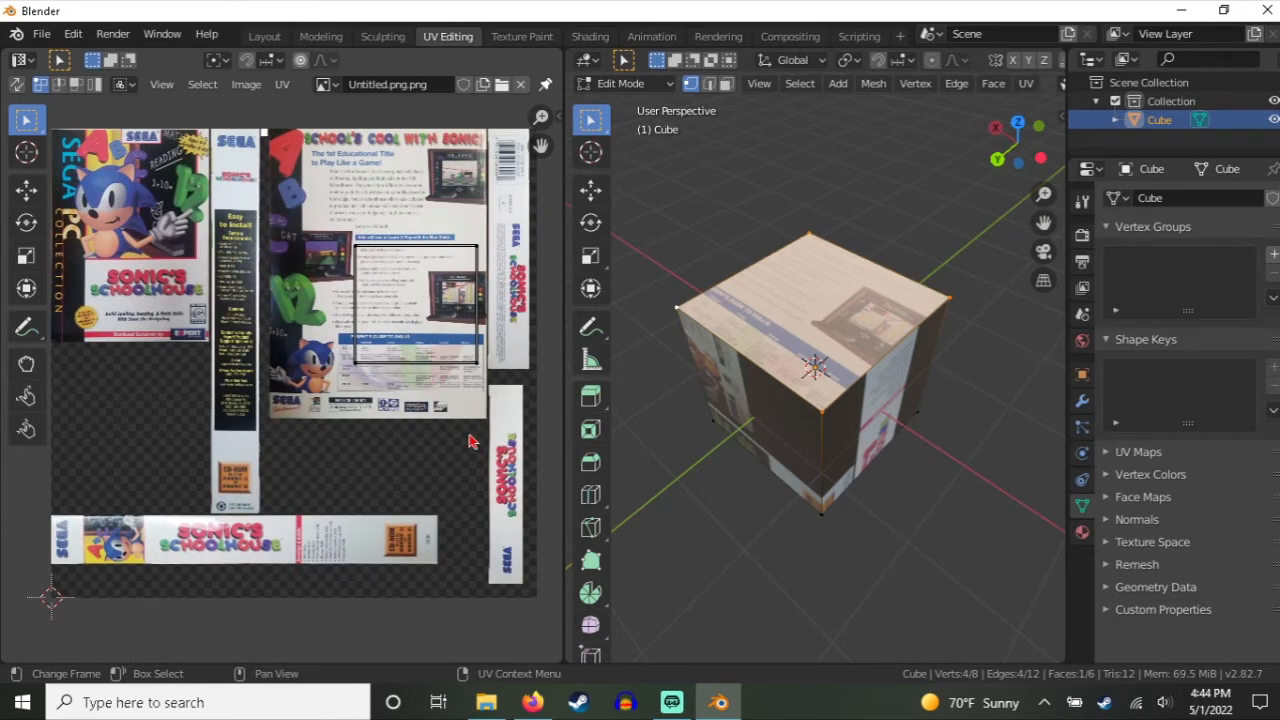
scroll(529, 486, up, 4)
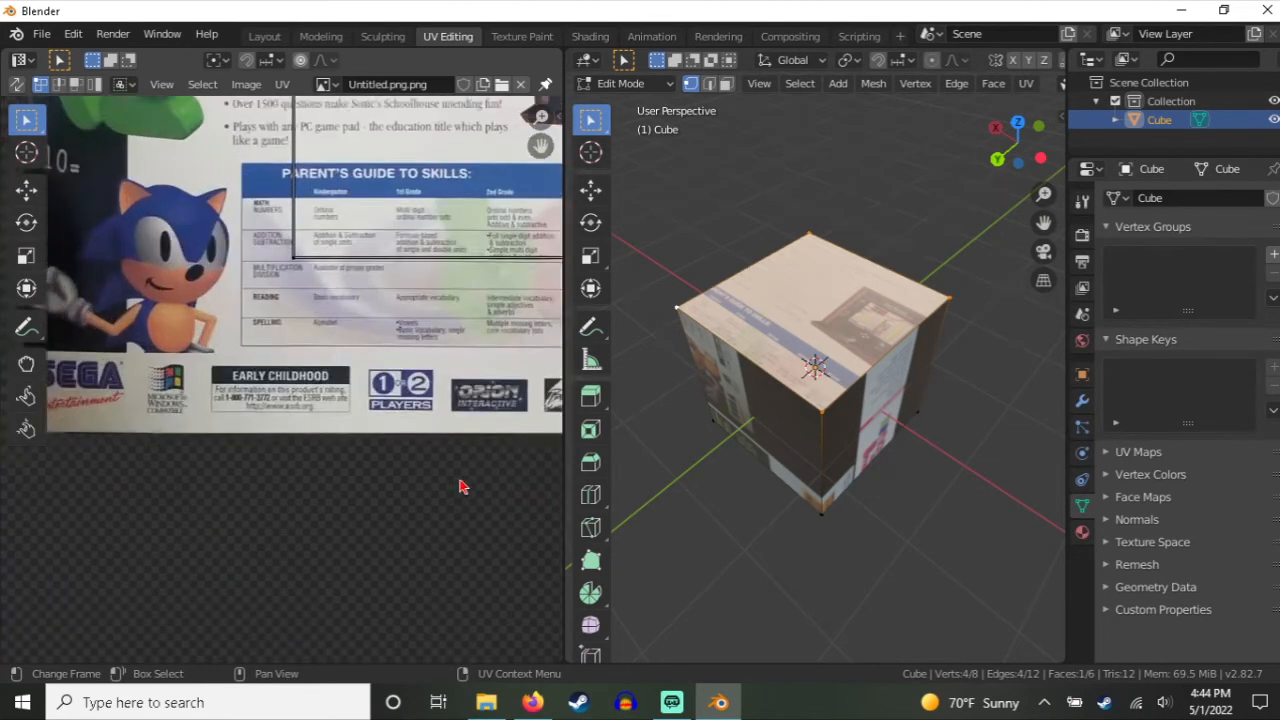
middle_drag(229, 228, 341, 466)
scroll(506, 472, down, 1)
key(a)
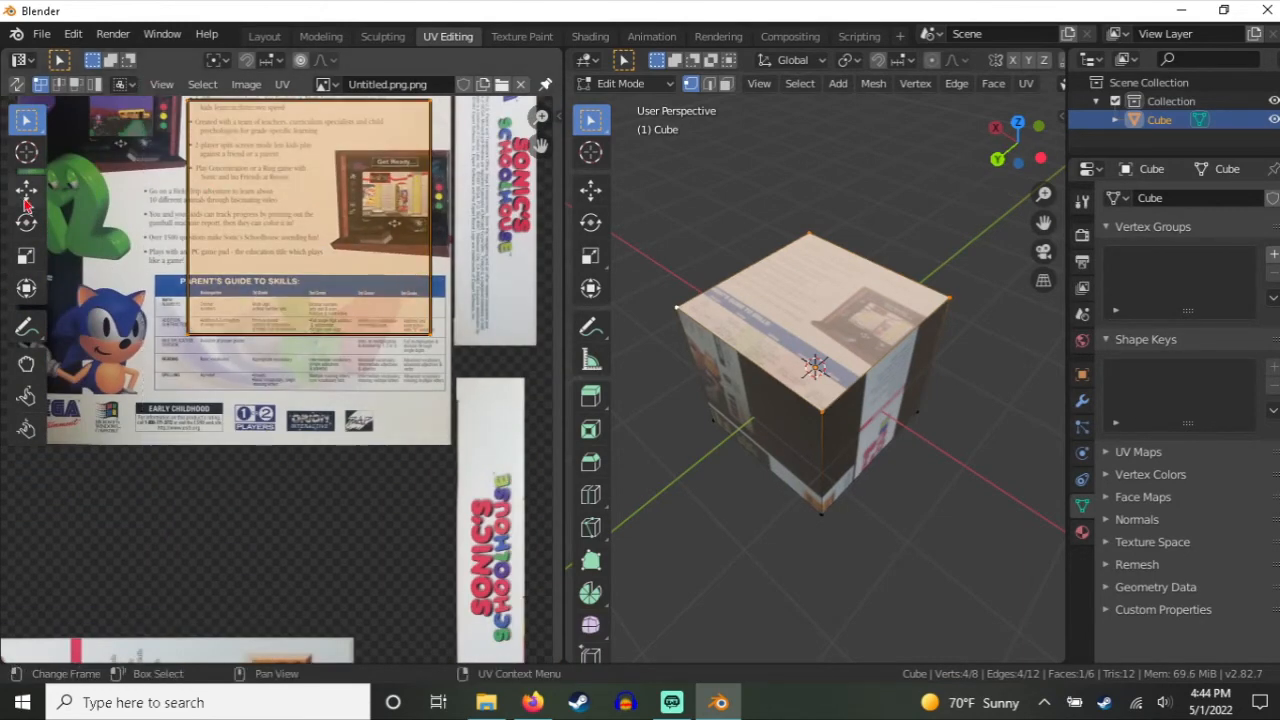
click(26, 188)
drag(362, 306, 473, 573)
Step: Rotate the top face's UV square about a quarter turn over the short Sonic's Schoolhouse strip
scroll(475, 497, down, 3)
middle_drag(470, 491, 281, 387)
scroll(440, 484, up, 4)
click(26, 222)
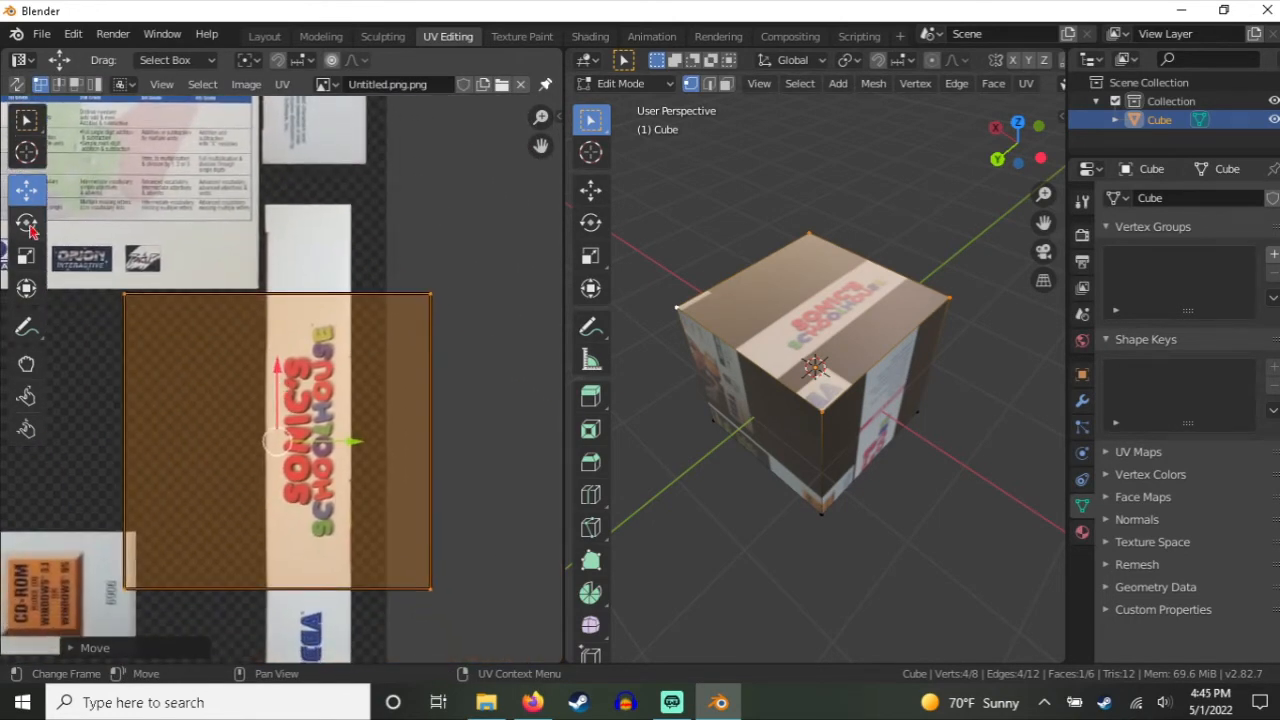
drag(342, 410, 245, 367)
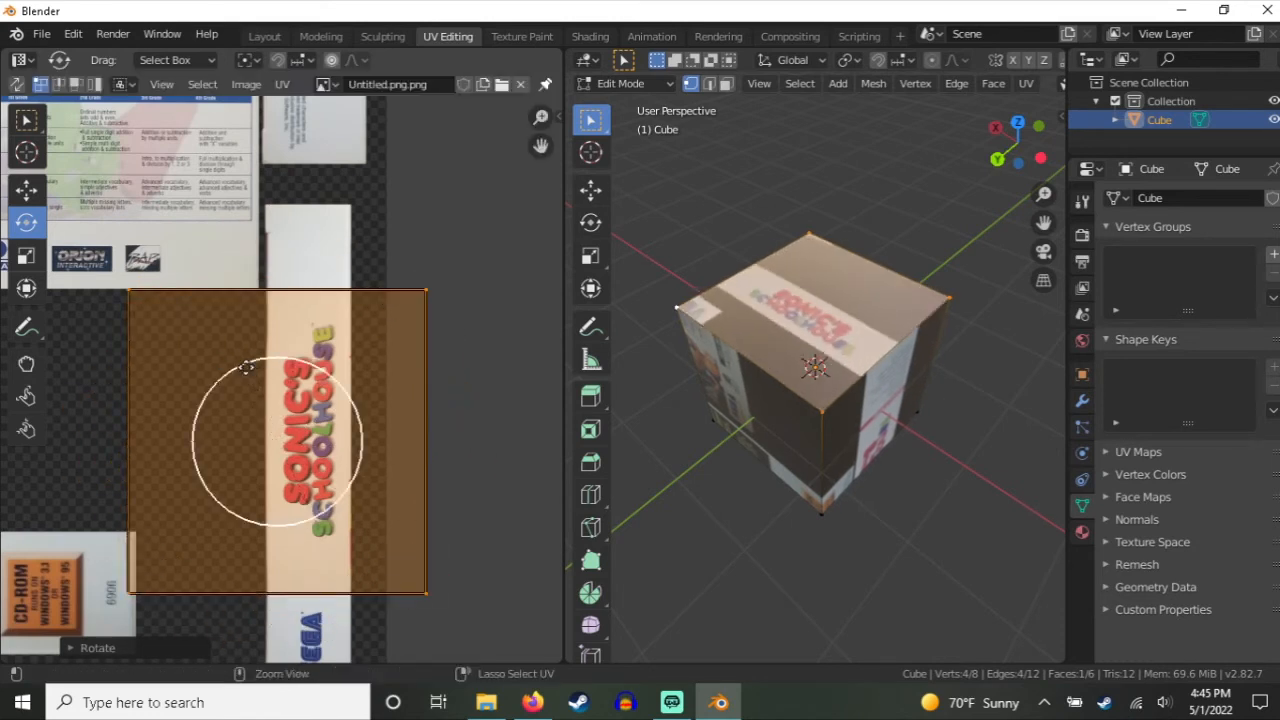
Step: Move the left and right edges of the top face's UVs inward to the sides of the short vertical Sonic's Schoolhouse strip
click(98, 228)
drag(261, 178, 78, 636)
click(31, 190)
drag(200, 452, 340, 453)
scroll(232, 420, up, 5)
mouse_move(284, 638)
mouse_down()
mouse_move(300, 626)
mouse_move(286, 626)
mouse_up()
scroll(416, 424, down, 2)
scroll(416, 424, down, 3)
drag(504, 243, 432, 668)
drag(532, 458, 431, 476)
Step: Stretch the top and bottom edges of the top face's UVs to the ends of the short vertical Sonic's Schoolhouse strip
drag(462, 236, 174, 317)
drag(314, 210, 295, 90)
middle_drag(348, 453, 322, 174)
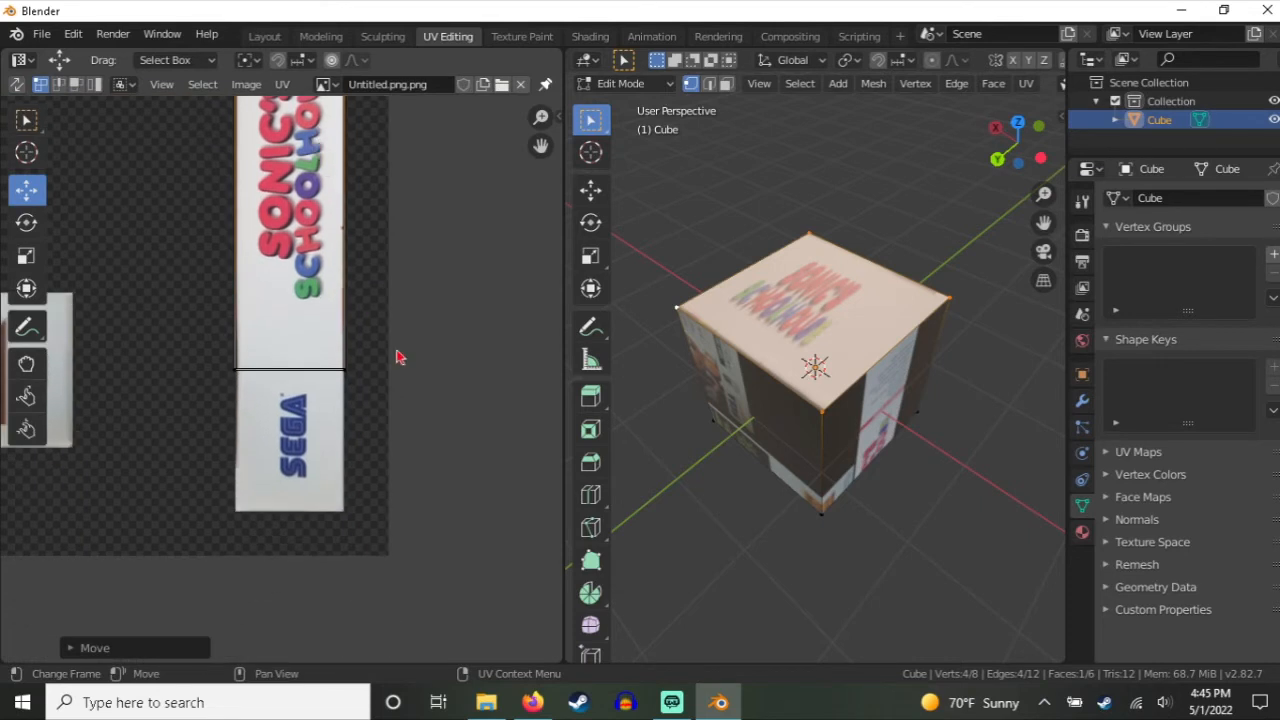
drag(397, 353, 195, 375)
drag(289, 307, 315, 449)
Step: Select the four corner vertices of the cube's vertical face on the positive Y side
middle_drag(785, 422, 757, 358)
scroll(880, 495, up, 4)
scroll(888, 488, up, 2)
scroll(875, 486, down, 3)
middle_drag(228, 247, 541, 332)
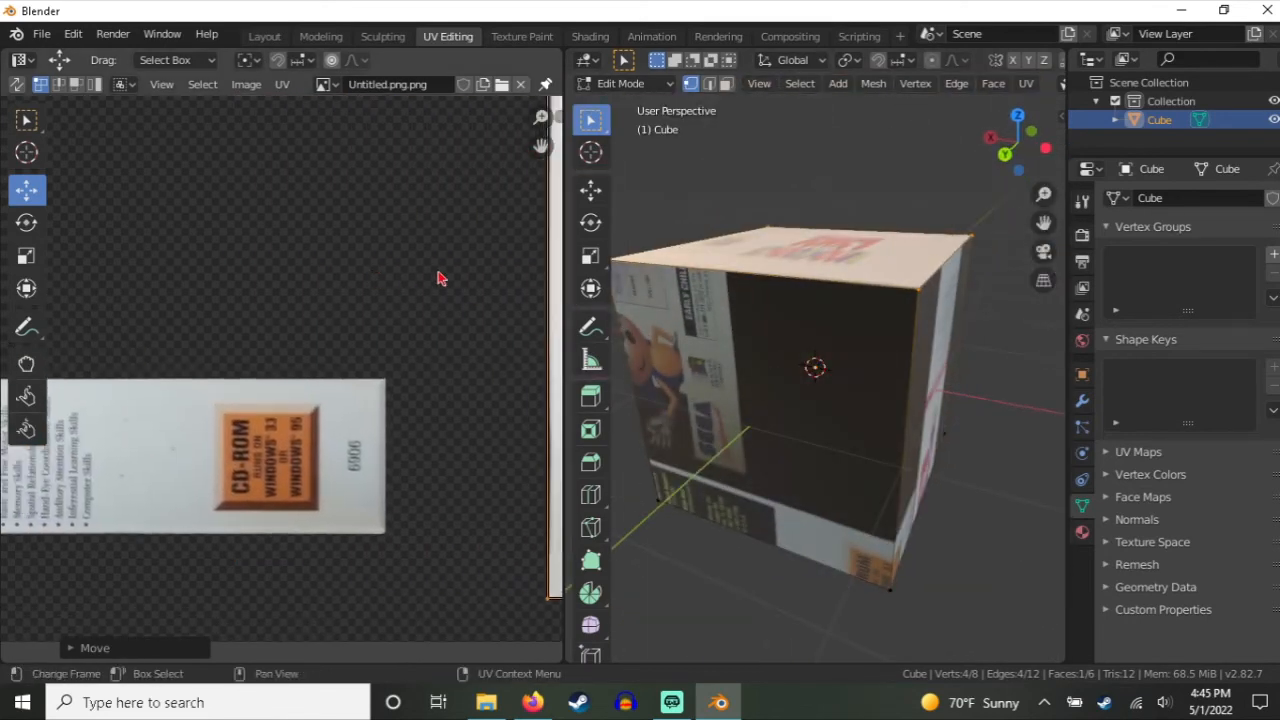
click(948, 466)
middle_drag(948, 466, 991, 387)
drag(1012, 198, 600, 592)
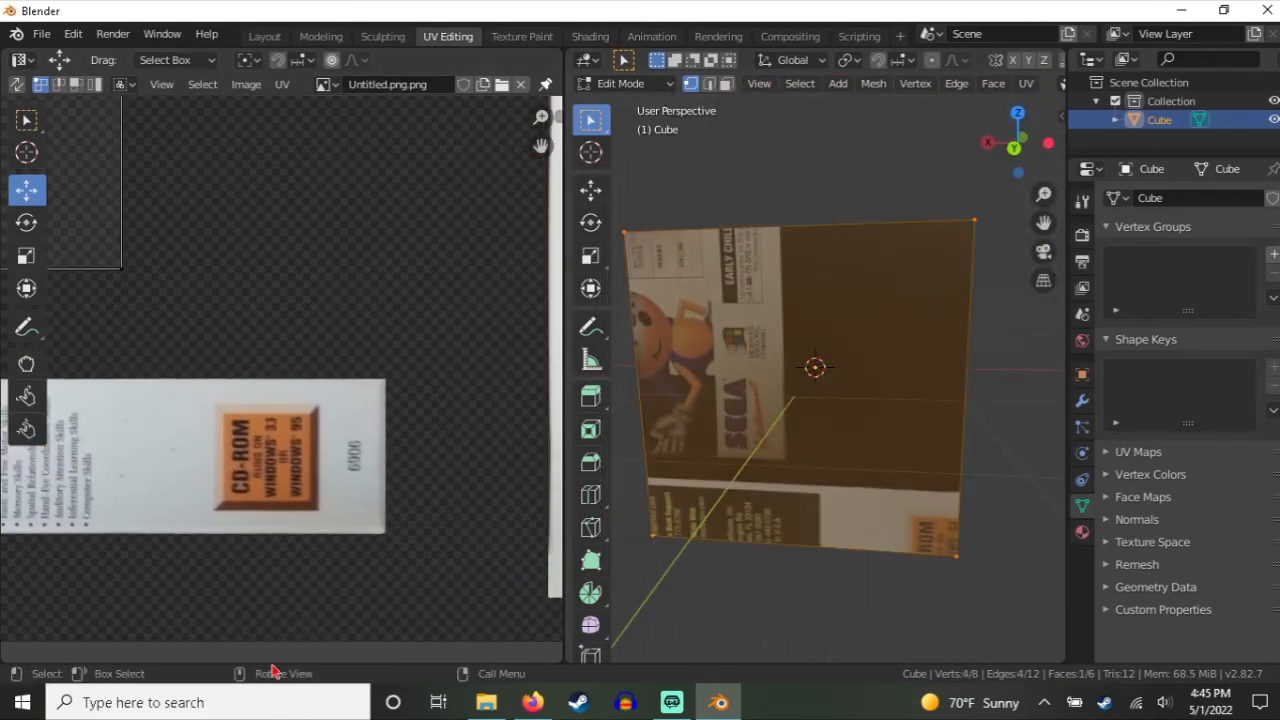
Step: Select all UVs of the positive Y face and rotate them on the texture sheet
scroll(240, 334, down, 2)
middle_drag(170, 288, 403, 502)
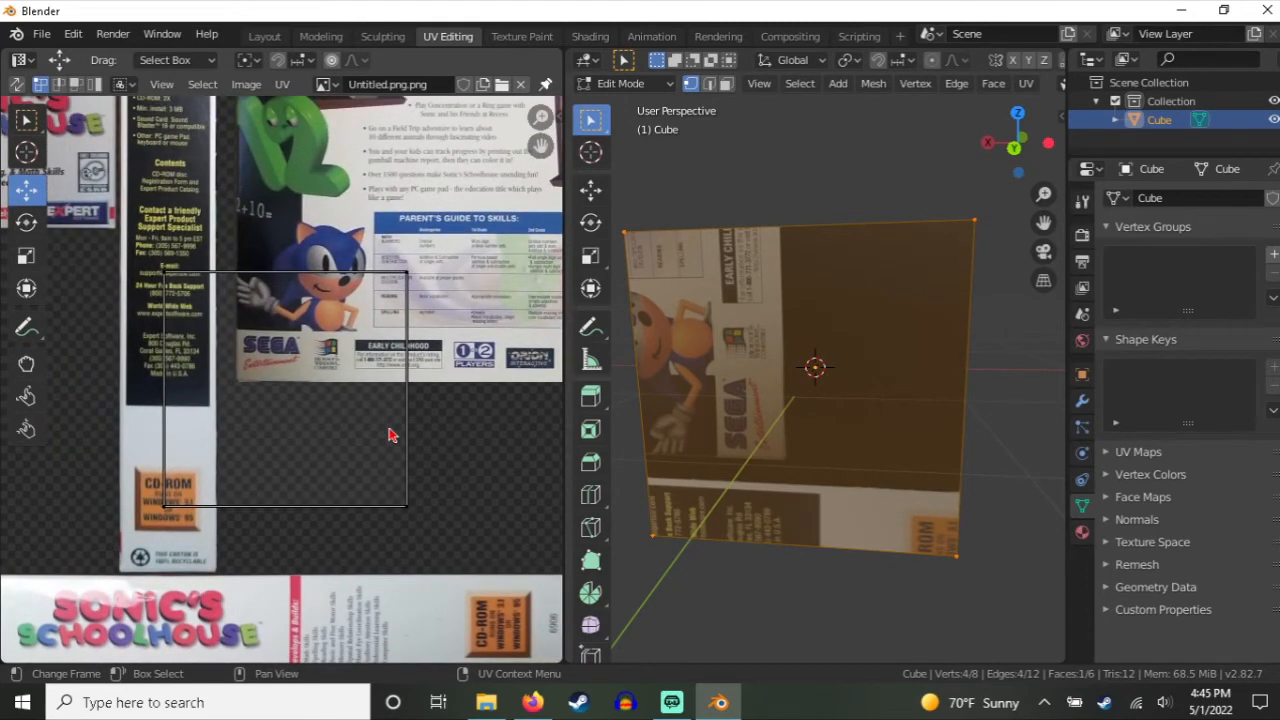
scroll(480, 483, down, 2)
drag(468, 540, 168, 137)
click(26, 256)
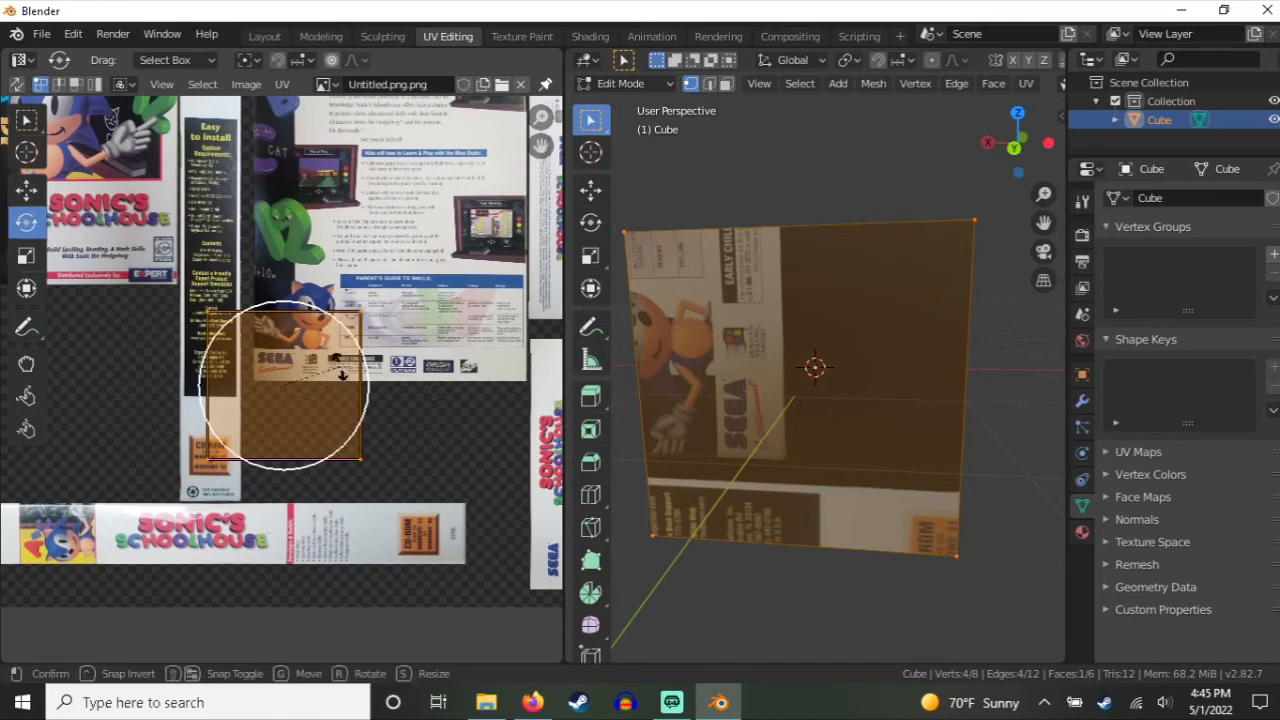
drag(345, 440, 375, 480)
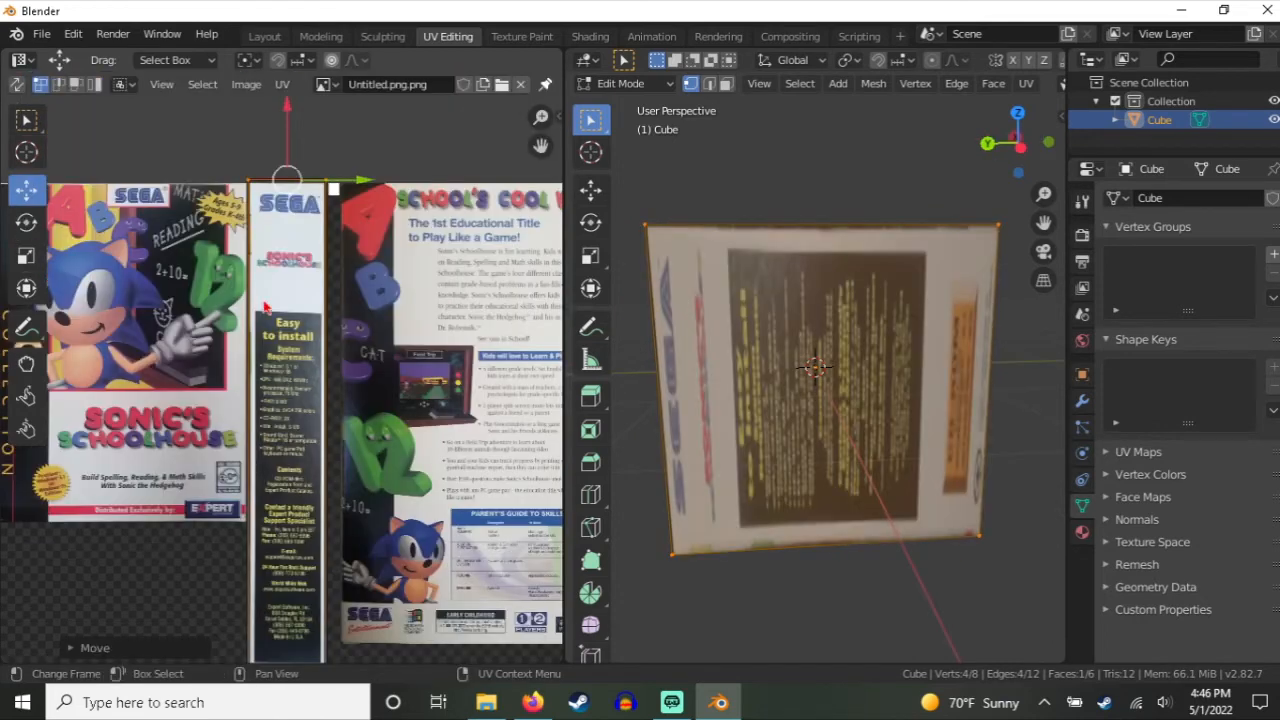
Step: Select all UVs of the negative X face and rotate them about a quarter turn so the "Easy to install" art reads upright
scroll(265, 307, down, 2)
drag(411, 199, 200, 645)
click(26, 222)
drag(200, 455, 258, 384)
Step: Move the left and right edges of the negative X face's UVs to the sides of the vertical "Easy to install" strip
click(26, 189)
drag(71, 409, 168, 518)
drag(153, 456, 326, 455)
drag(509, 452, 343, 470)
Step: Extend the bottom edge of the negative X face's UVs down to the end of the "Easy to install" strip, below the recycling note
scroll(398, 256, up, 8)
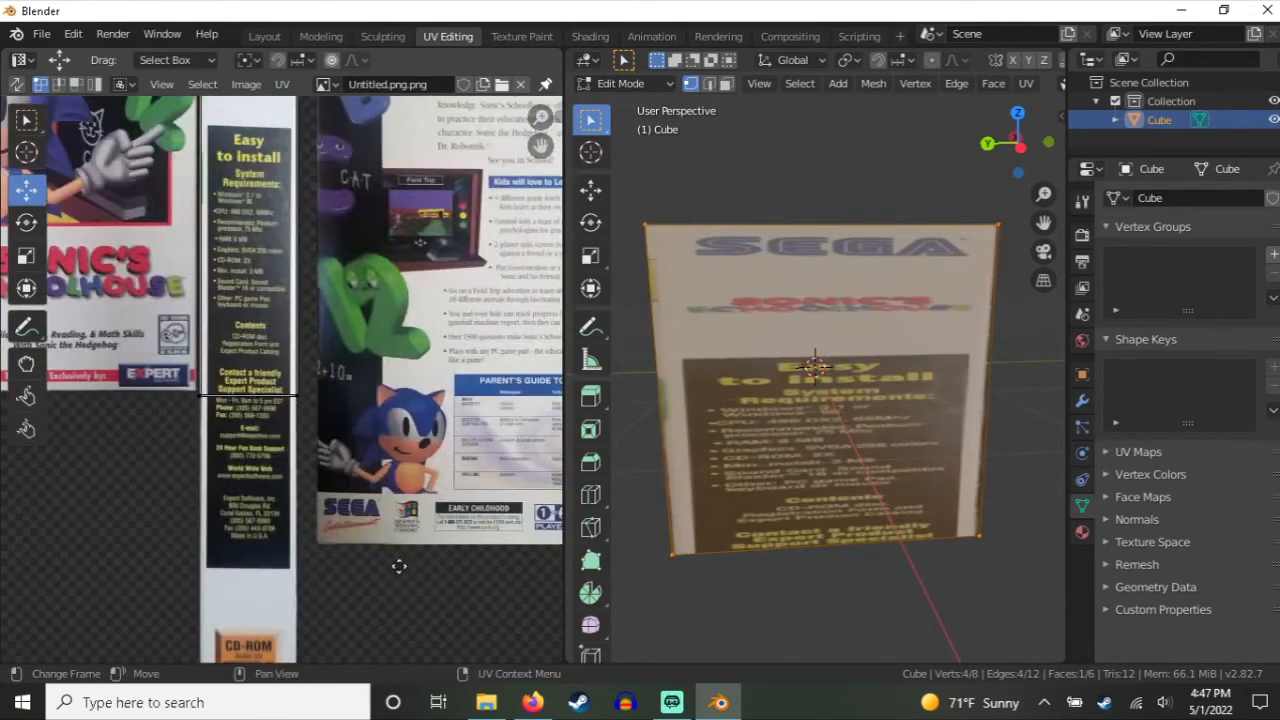
scroll(400, 566, up, 3)
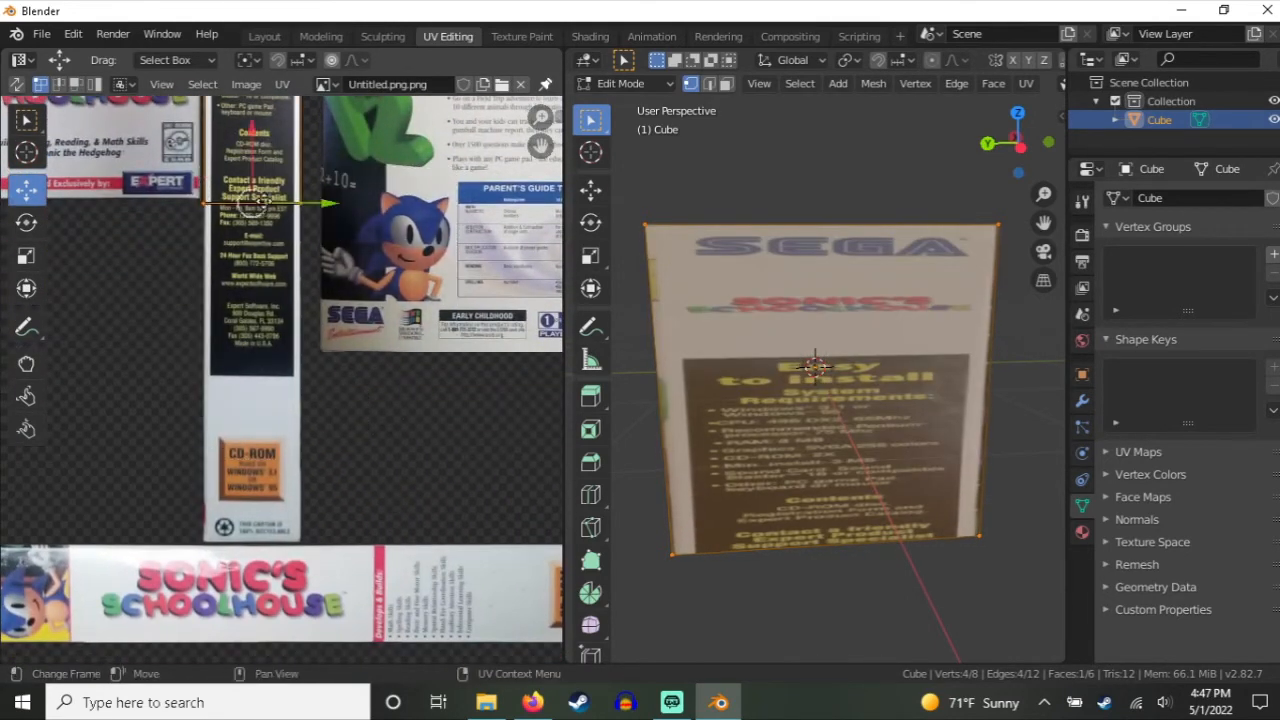
drag(252, 138, 303, 476)
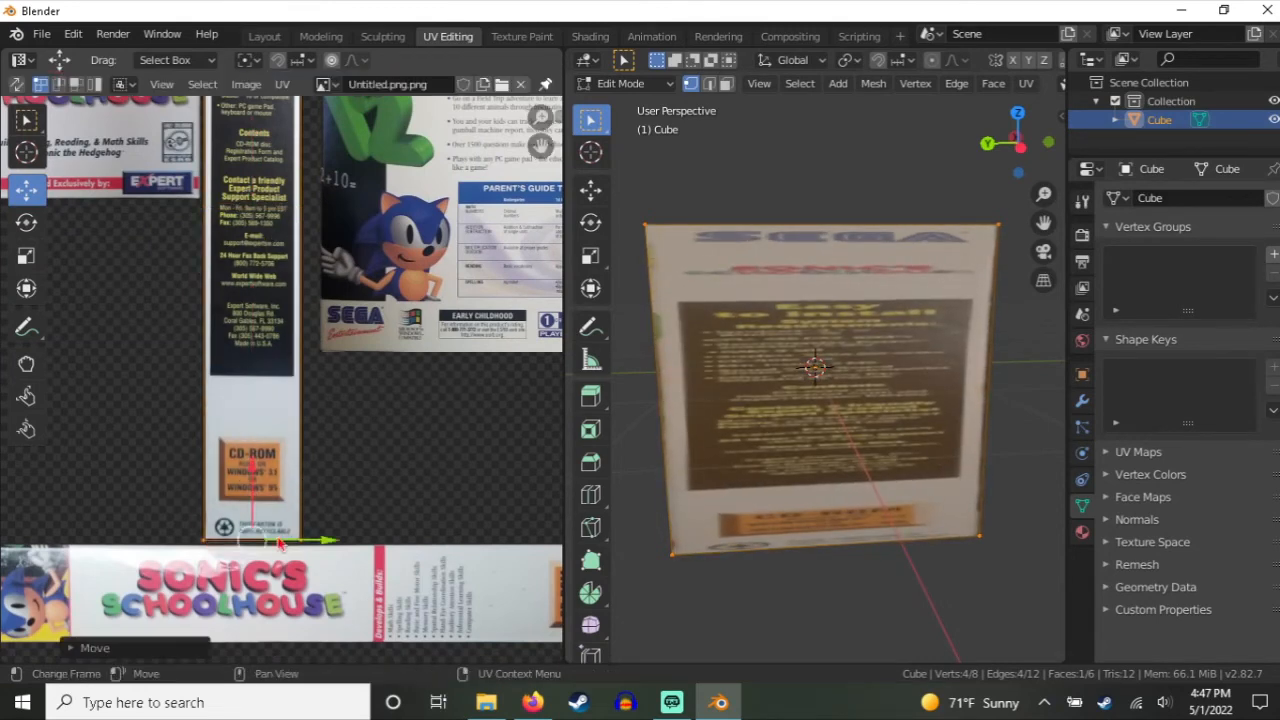
scroll(245, 632, up, 5)
drag(218, 532, 218, 540)
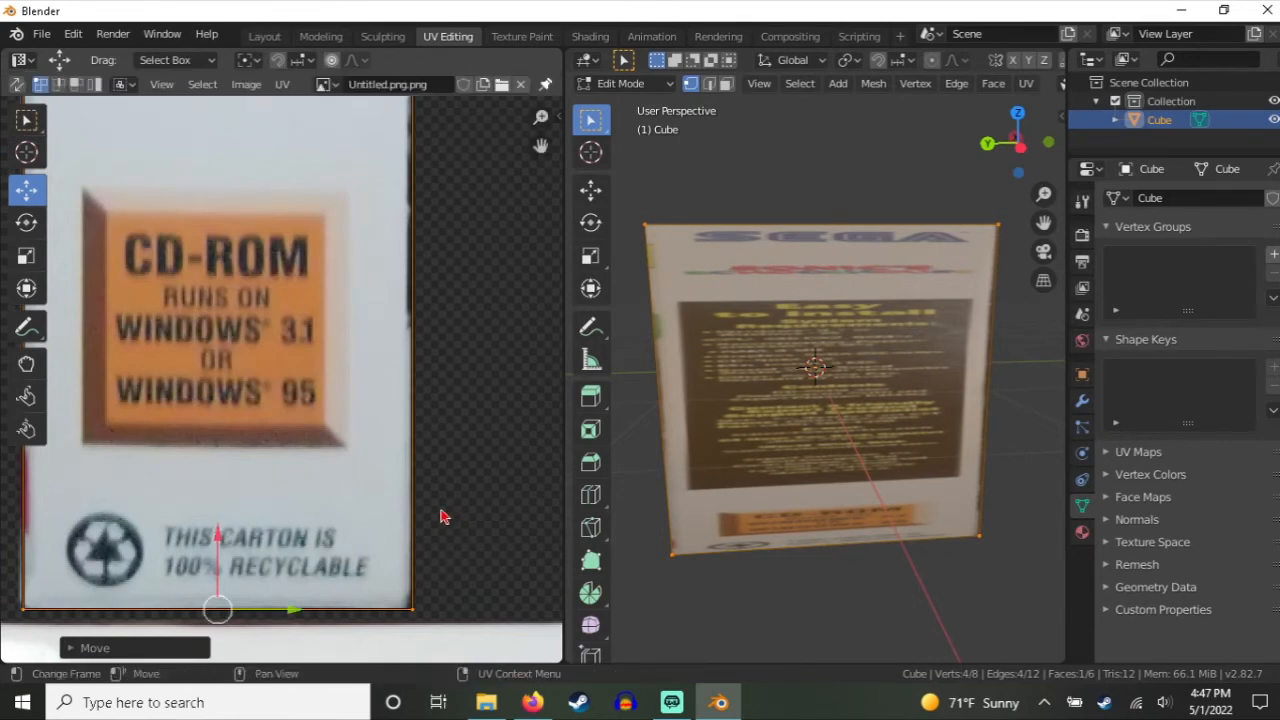
scroll(367, 181, up, 3)
scroll(405, 258, down, 8)
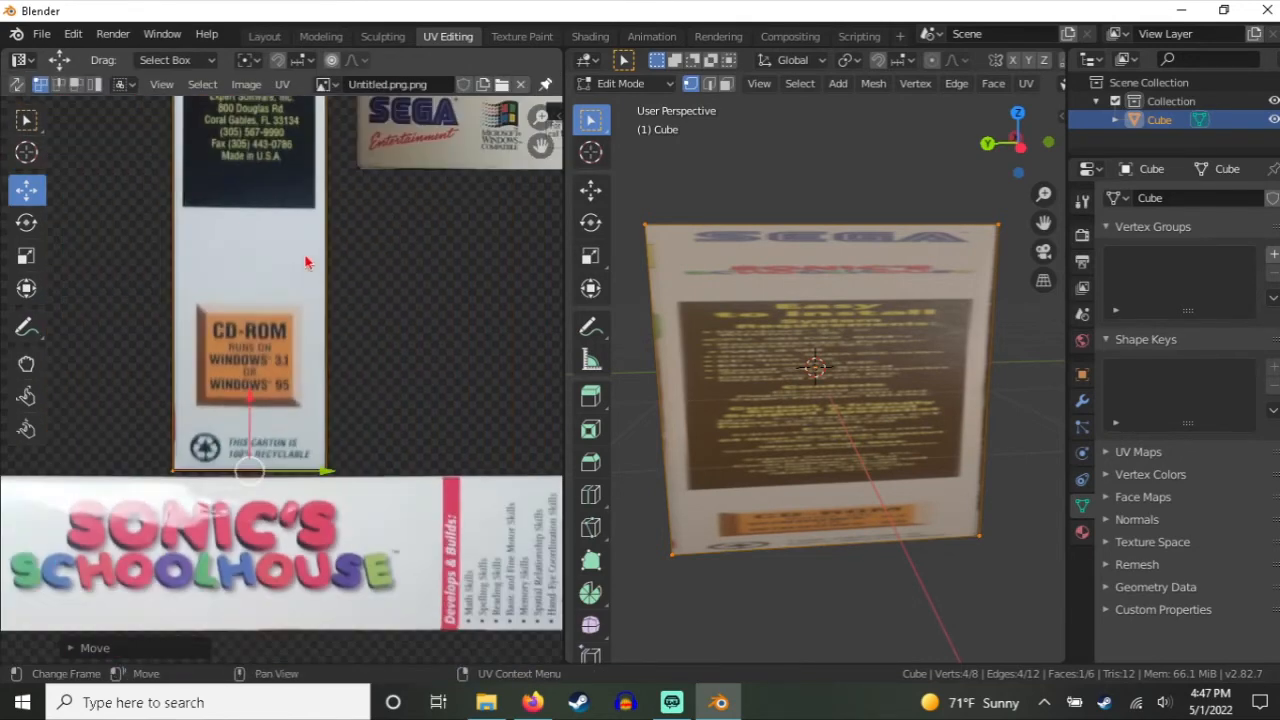
Step: Select the negative Y face and its UVs, and move them sideways to the left border of the back-cover art
middle_drag(338, 412, 192, 537)
middle_drag(883, 460, 647, 440)
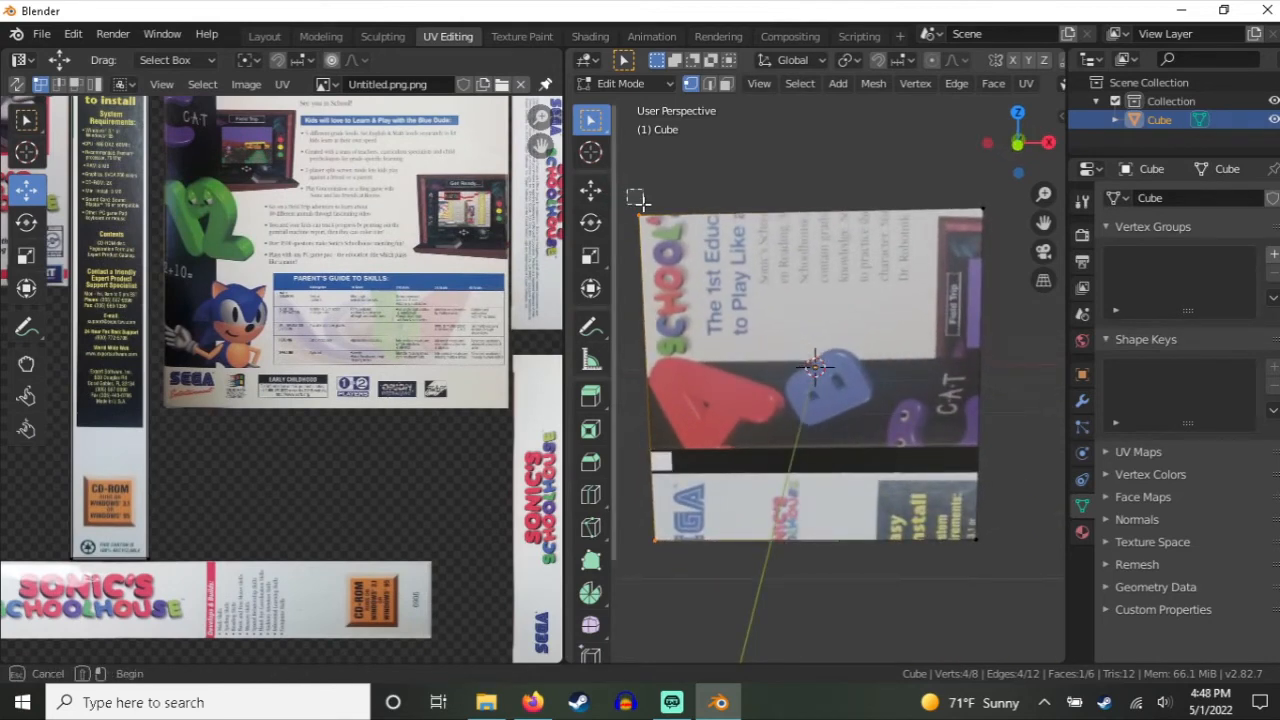
drag(643, 204, 1029, 587)
middle_drag(352, 304, 356, 532)
drag(348, 537, 150, 283)
drag(419, 518, 100, 78)
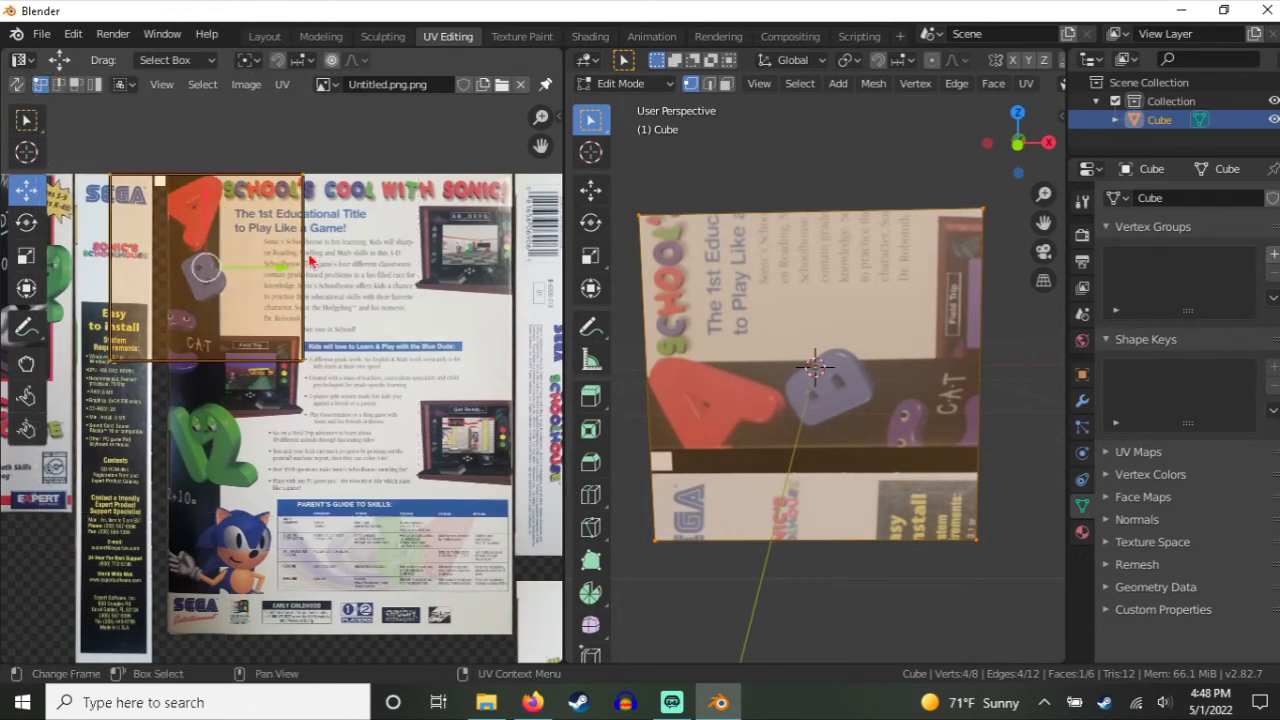
drag(283, 278, 336, 262)
scroll(364, 316, up, 7)
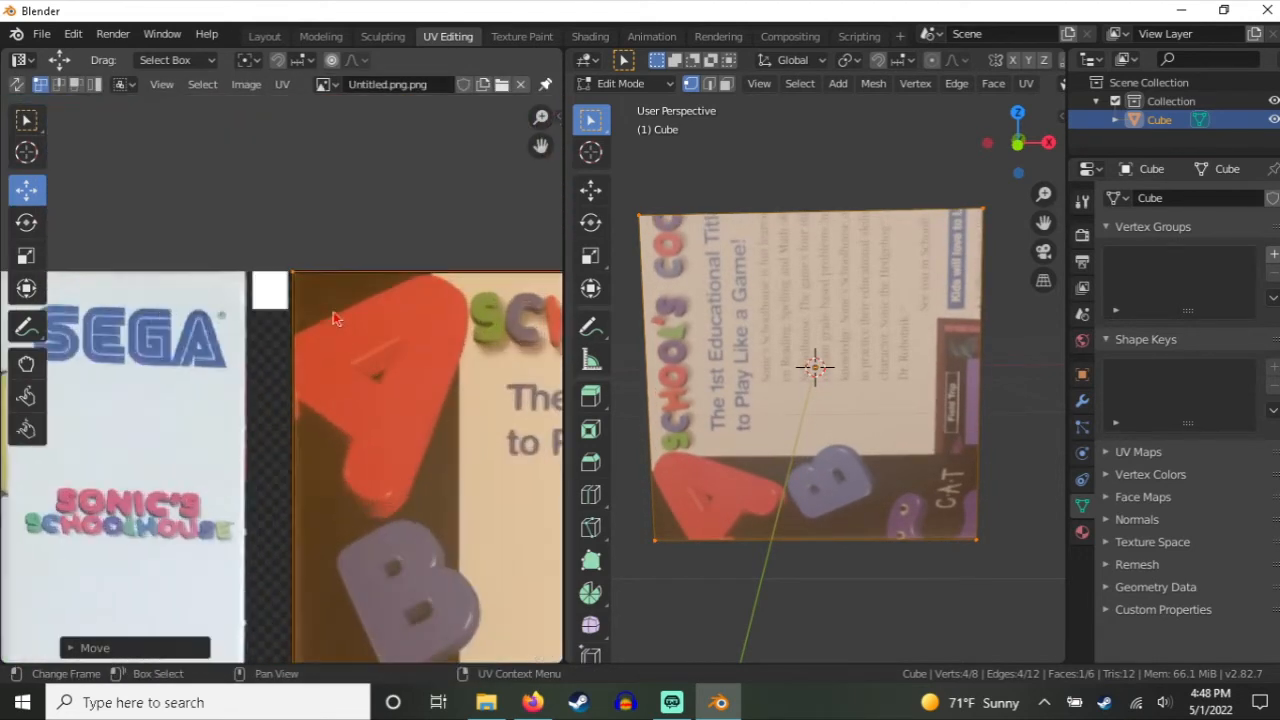
Step: Extend the right edge of the negative Y face's UVs to the right border of the back-cover art
scroll(430, 364, down, 12)
middle_drag(422, 450, 320, 410)
scroll(320, 405, up, 1)
drag(339, 240, 230, 520)
scroll(290, 384, up, 4)
middle_drag(405, 384, 204, 460)
scroll(165, 455, up, 1)
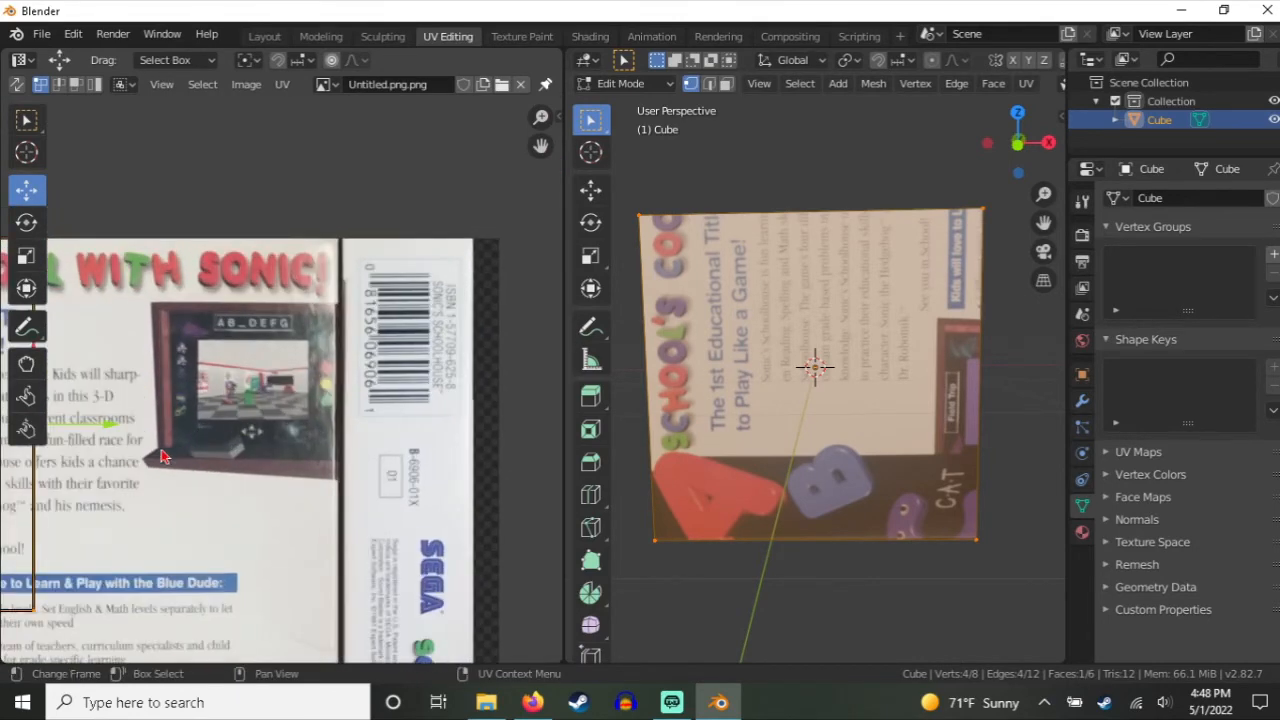
key(g)
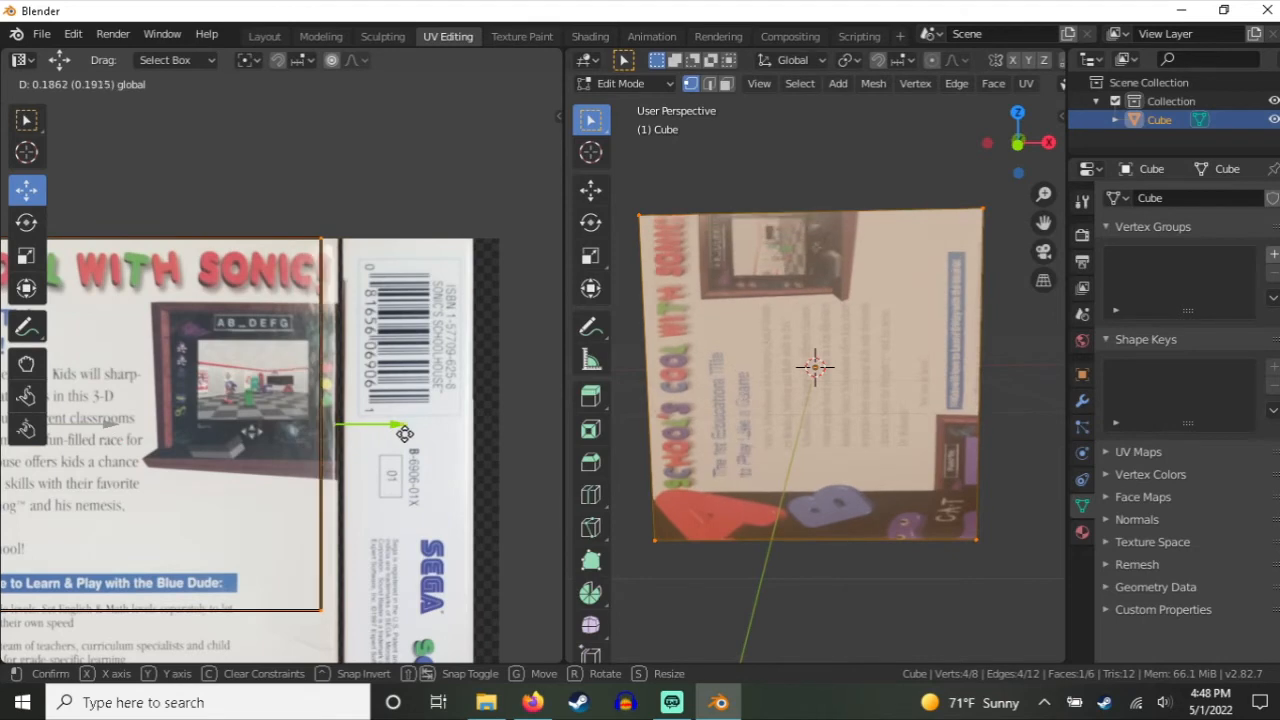
click(413, 433)
scroll(358, 279, up, 3)
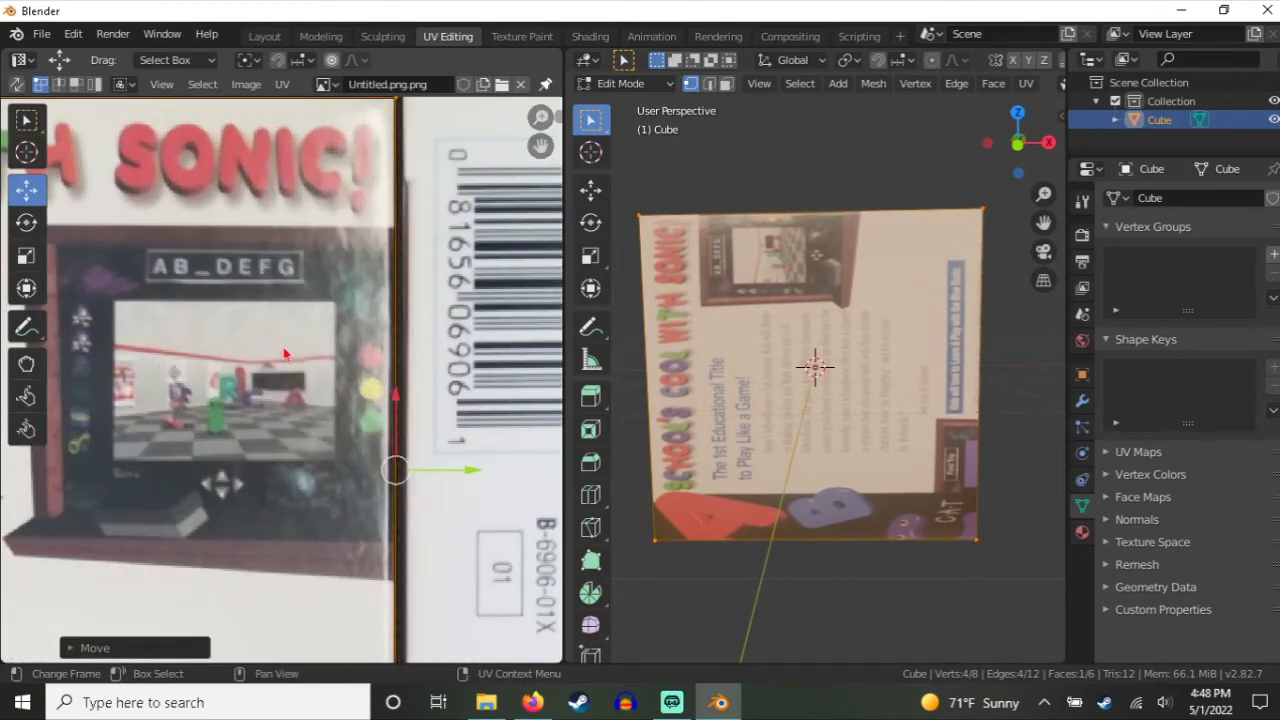
Step: Extend the bottom edge of the negative Y face's UVs down to the lower border of the back-cover art
scroll(285, 354, down, 6)
middle_drag(166, 508, 332, 302)
drag(517, 396, 83, 218)
key(g)
key(y)
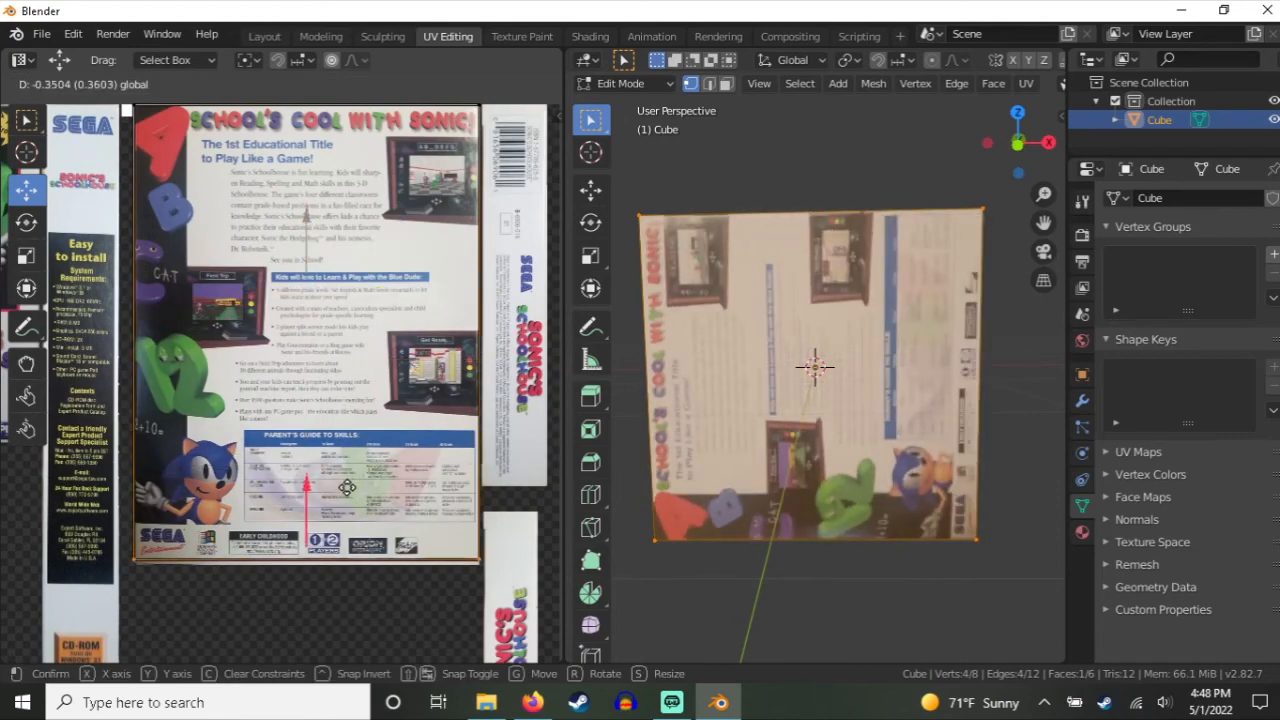
click(344, 494)
scroll(325, 530, up, 5)
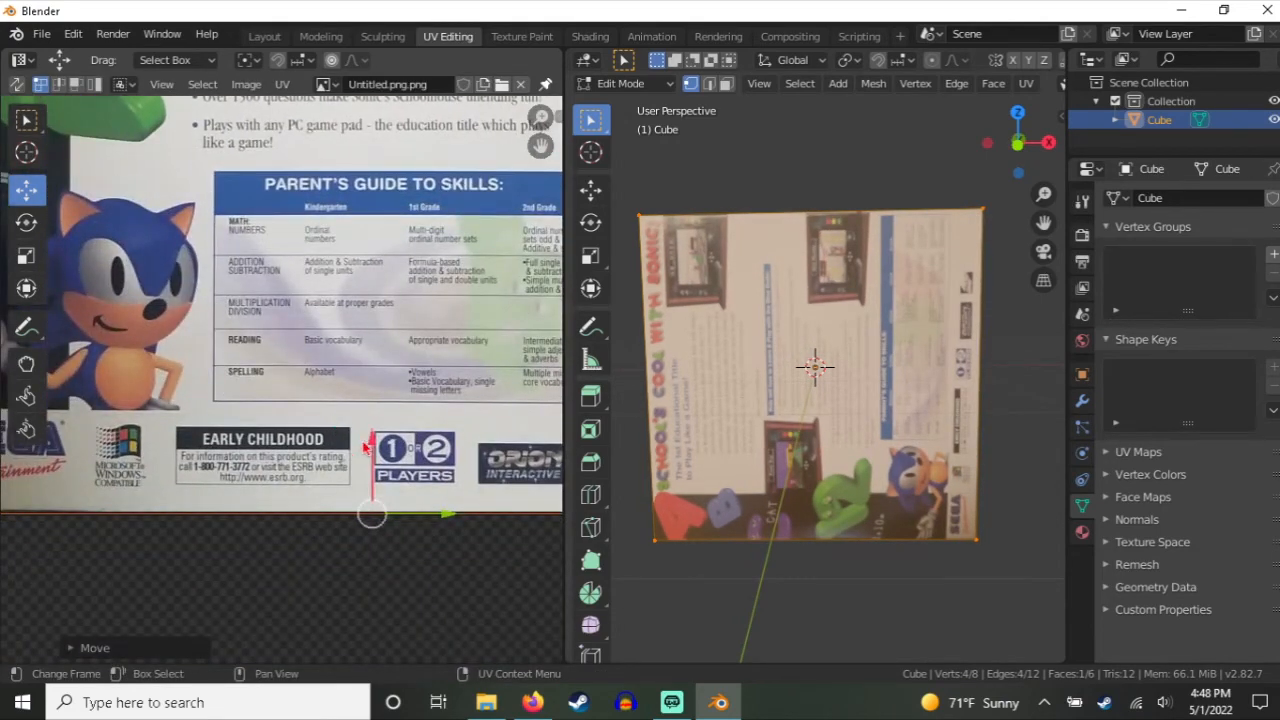
Step: Select all UVs of the negative Y face and rotate them about a quarter turn over the back-cover art
scroll(390, 411, down, 5)
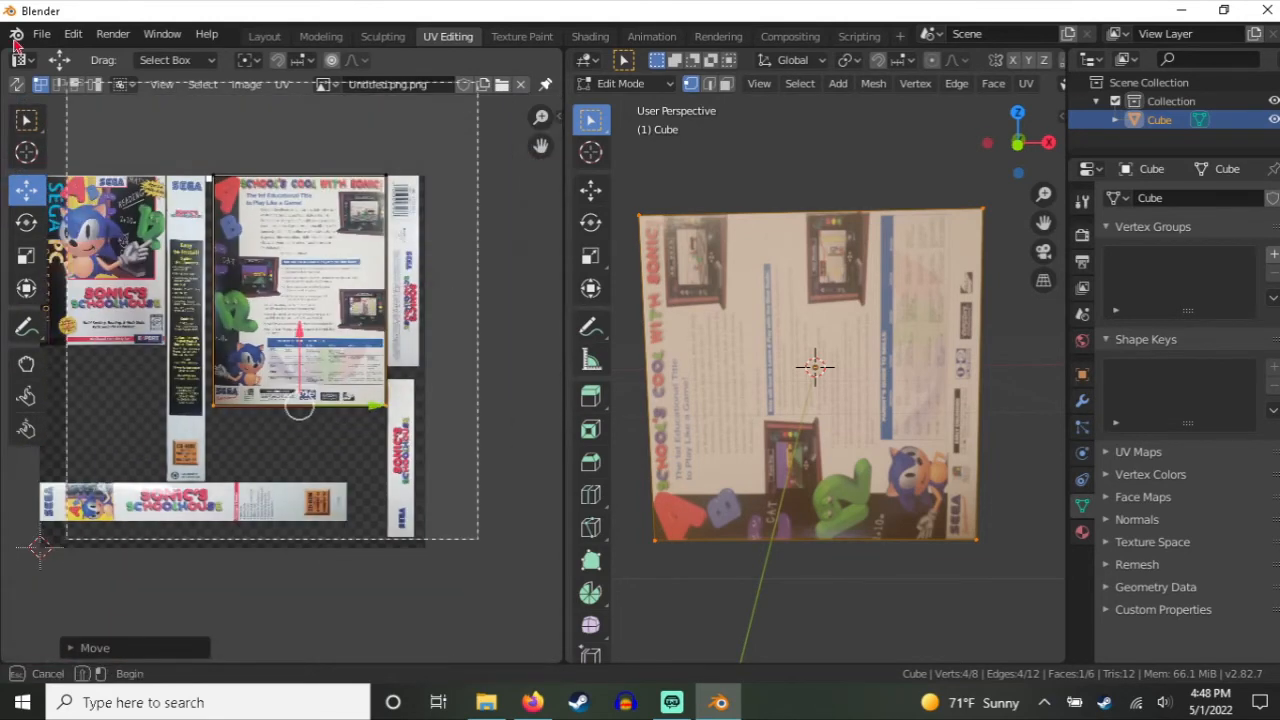
click(26, 222)
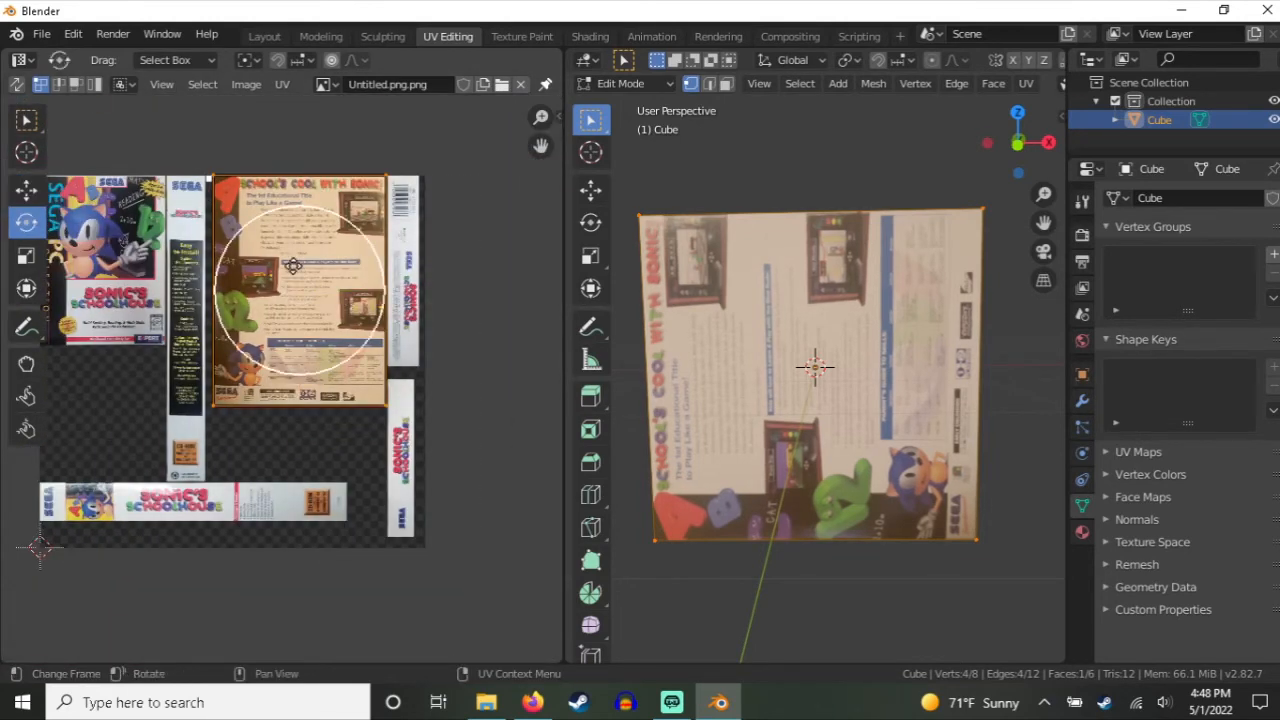
drag(354, 266, 378, 298)
mouse_move(438, 189)
mouse_down()
mouse_move(460, 198)
mouse_move(451, 224)
mouse_move(456, 178)
mouse_up()
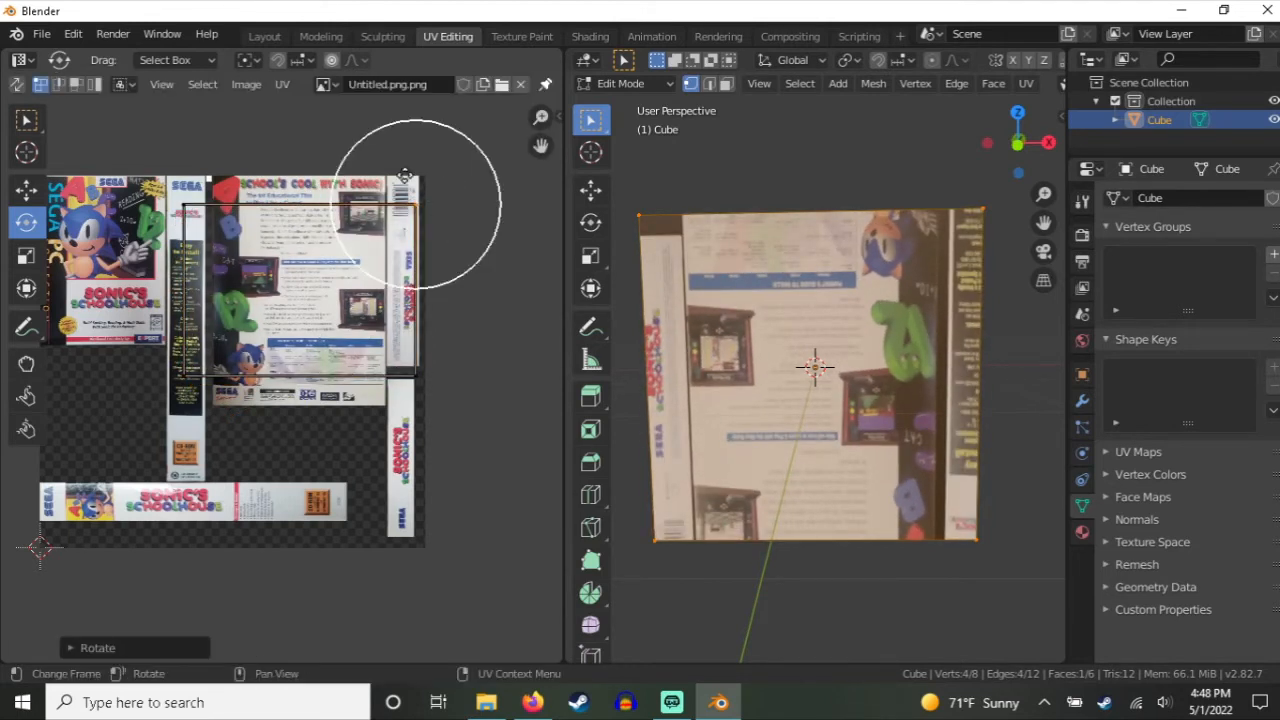
Step: Move the right and left edges of the rotated negative Y face's UVs to the side borders of the back-cover art
click(26, 188)
drag(494, 140, 298, 412)
drag(466, 290, 428, 280)
scroll(425, 273, up, 6)
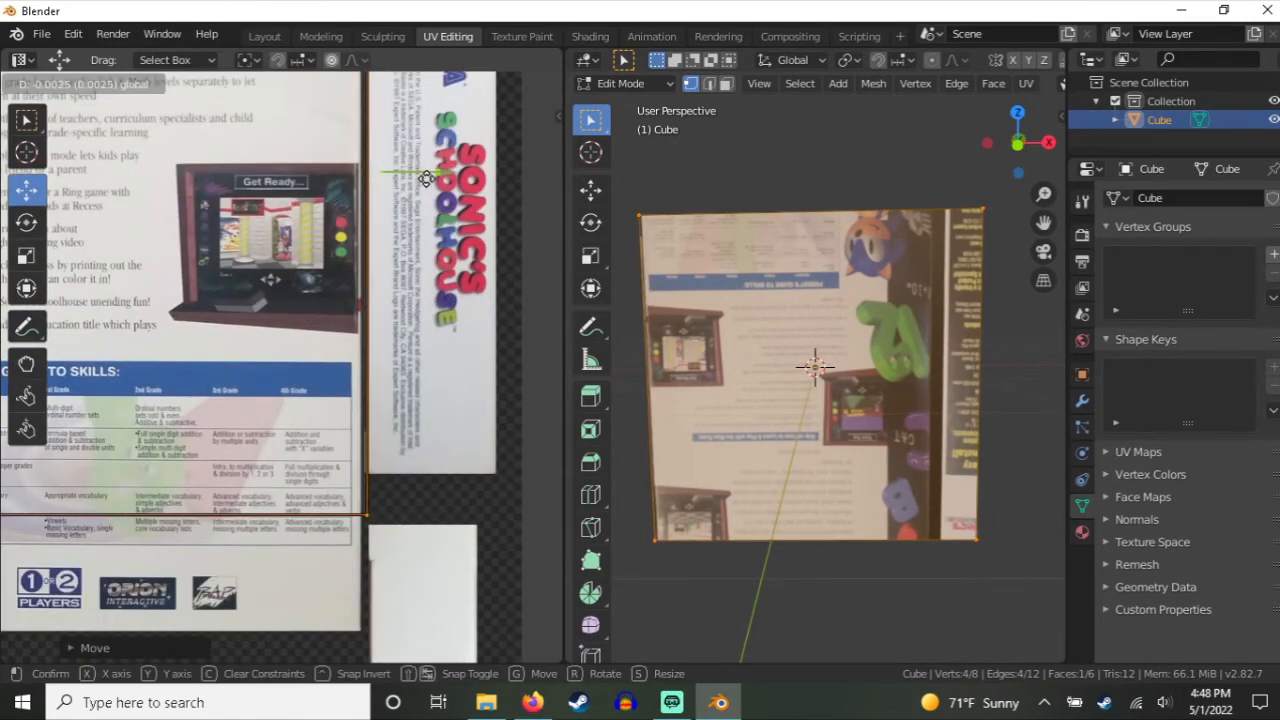
scroll(100, 405, down, 5)
middle_drag(120, 406, 234, 406)
drag(212, 482, 38, 135)
drag(187, 293, 223, 289)
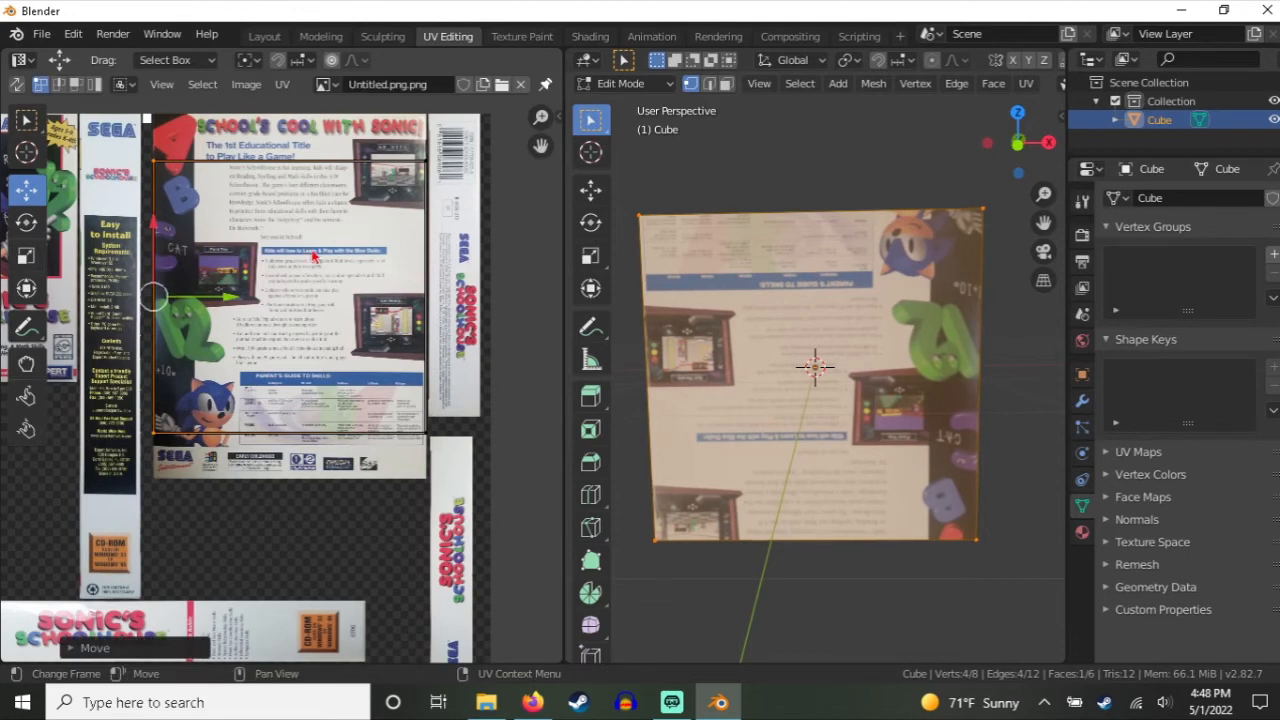
Step: Stretch the top and bottom edges of the negative Y face's UVs to the upper and lower borders of the back-cover art
middle_drag(267, 173, 251, 351)
scroll(296, 366, up, 2)
scroll(355, 363, down, 1)
drag(461, 306, 66, 347)
drag(267, 271, 258, 210)
middle_drag(333, 465, 297, 225)
drag(463, 511, 51, 338)
drag(237, 362, 250, 424)
Step: Fit the top and bottom edges of the positive X face's UVs to the height of the horizontal "Develops & Builds" strip
scroll(70, 275, down, 3)
drag(417, 167, 30, 345)
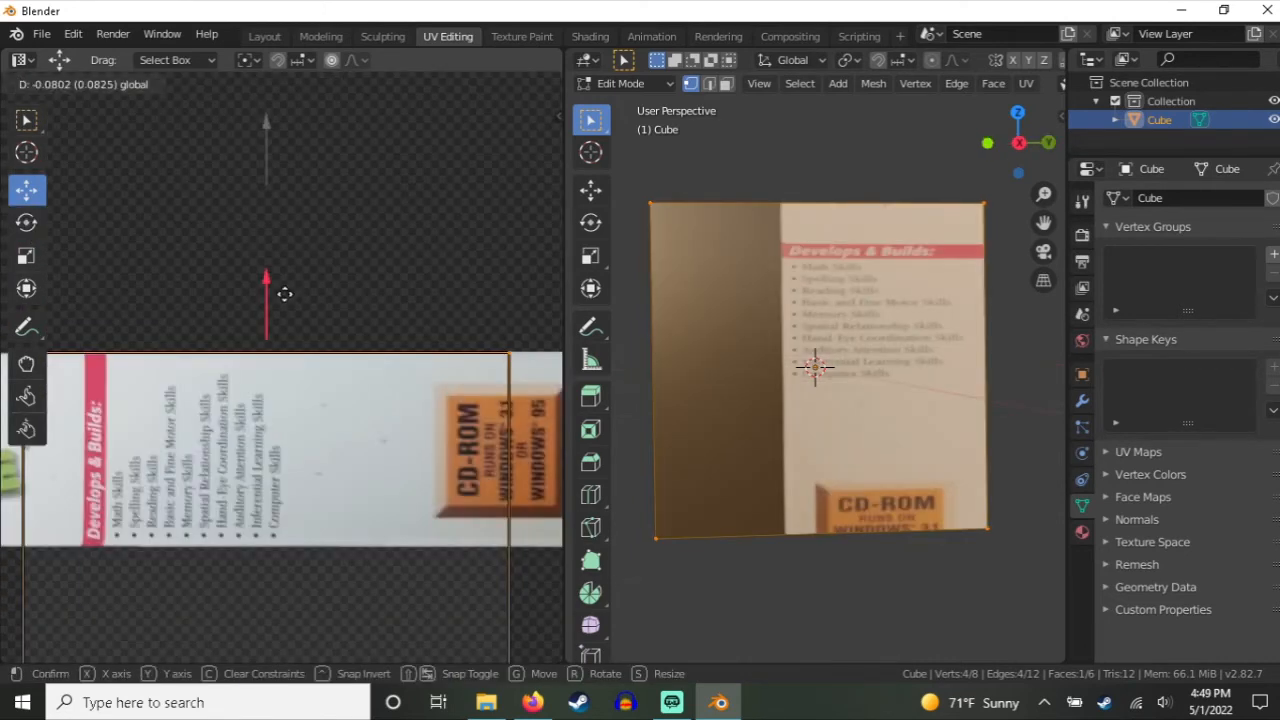
drag(284, 294, 286, 298)
middle_drag(398, 453, 400, 265)
drag(543, 563, 8, 434)
drag(260, 414, 264, 276)
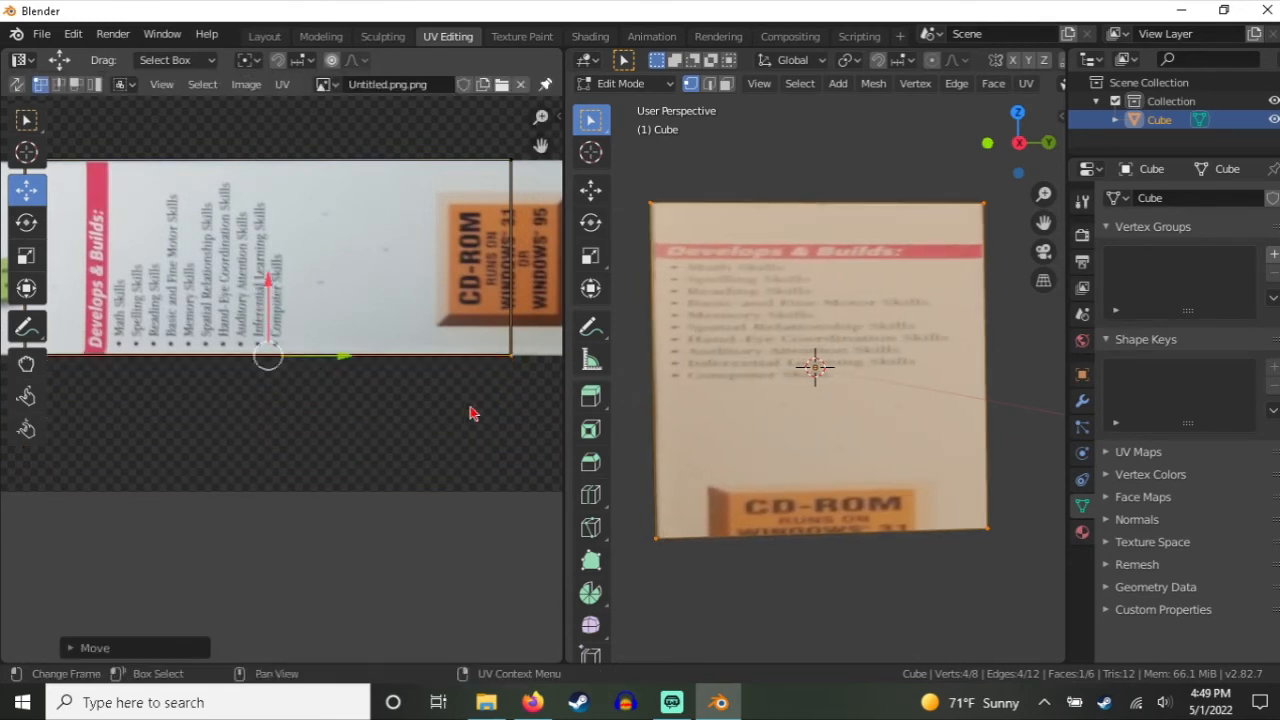
Step: Extend the right edge of the positive X face's UVs to the end of the horizontal strip, past the CD-ROM label
middle_drag(472, 408, 111, 536)
drag(281, 220, 88, 554)
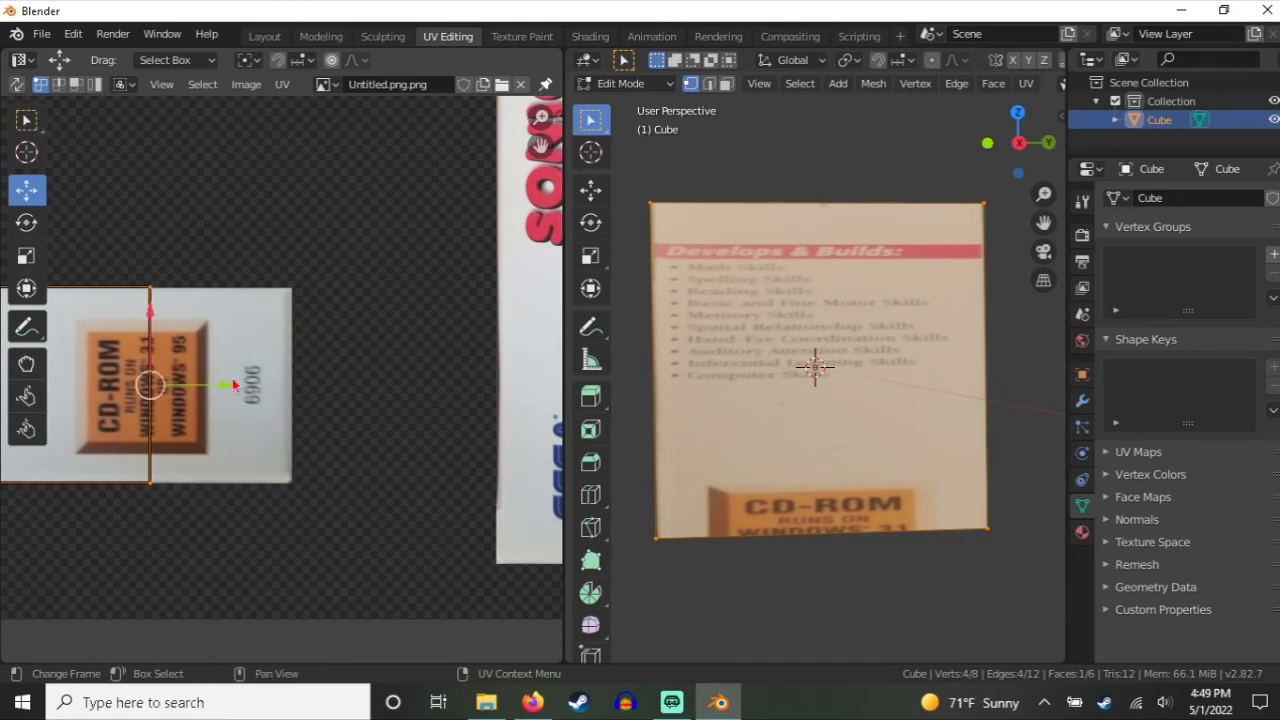
drag(212, 382, 362, 389)
Step: Extend the left edge of the positive X face's UVs to the Sega logo end of the horizontal strip
middle_drag(209, 437, 298, 437)
drag(366, 174, 85, 637)
scroll(460, 420, down, 4)
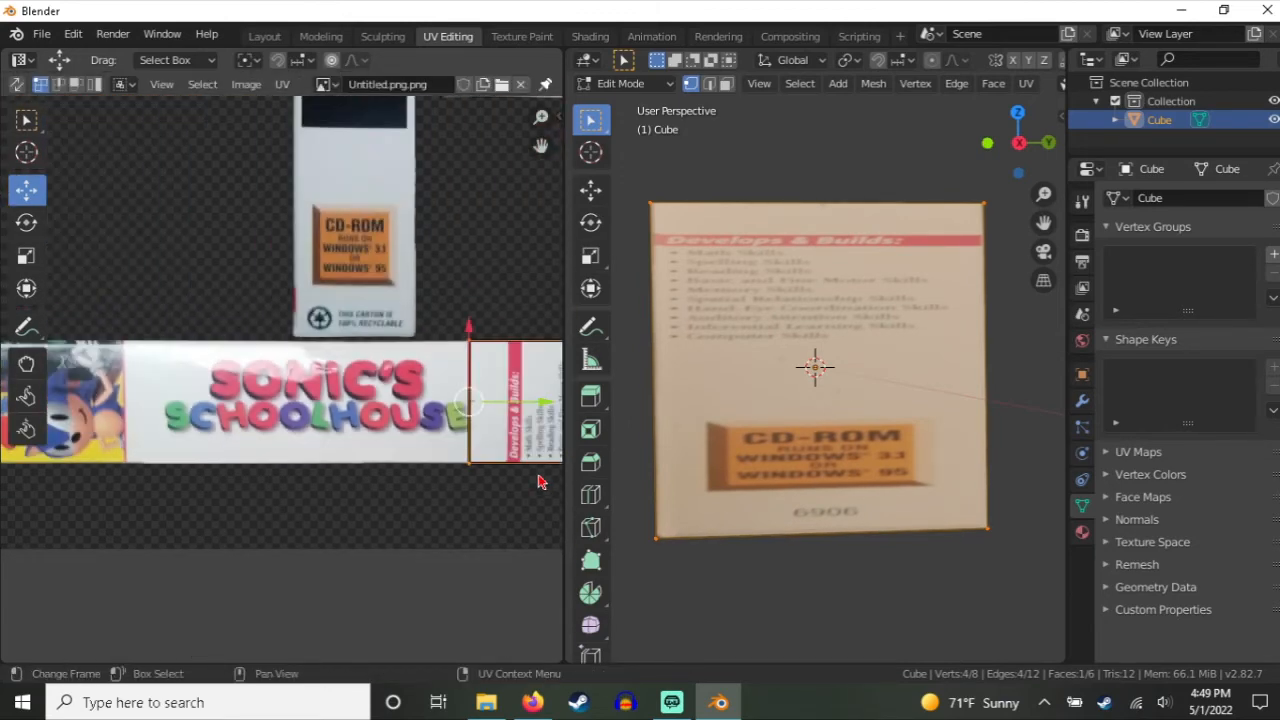
drag(452, 397, 108, 435)
middle_drag(108, 435, 268, 455)
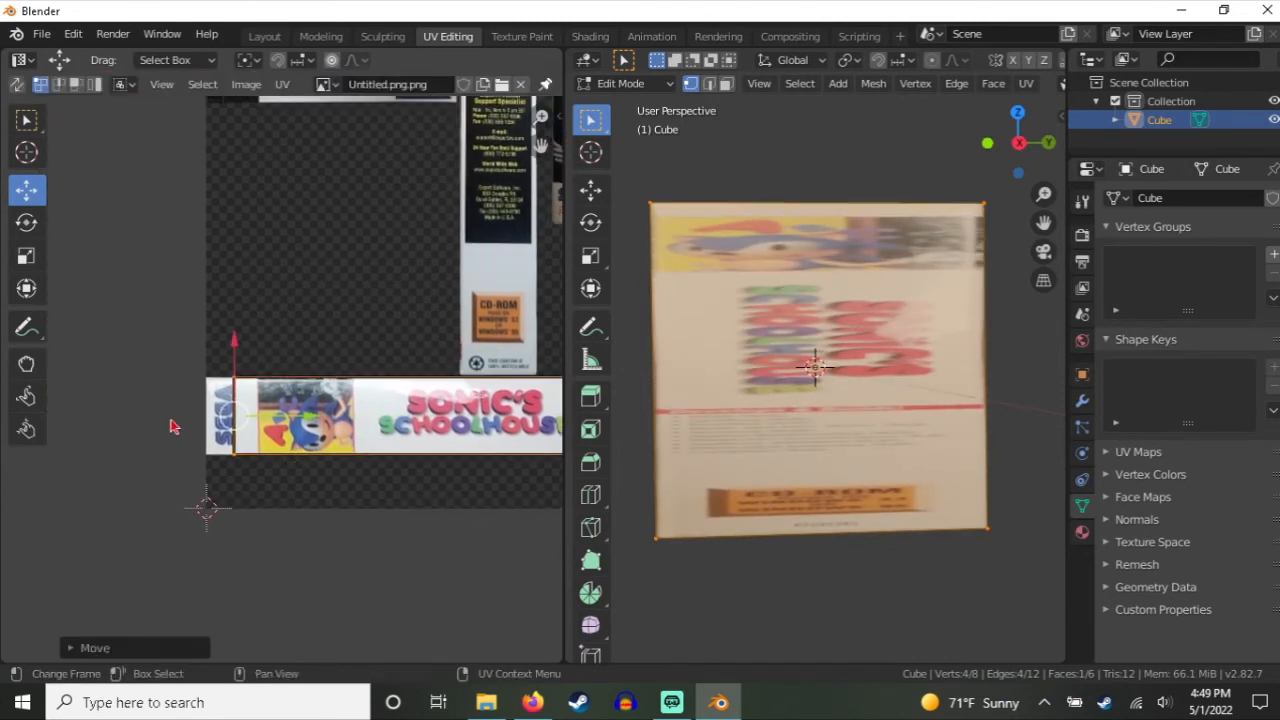
scroll(170, 427, up, 3)
drag(247, 459, 192, 467)
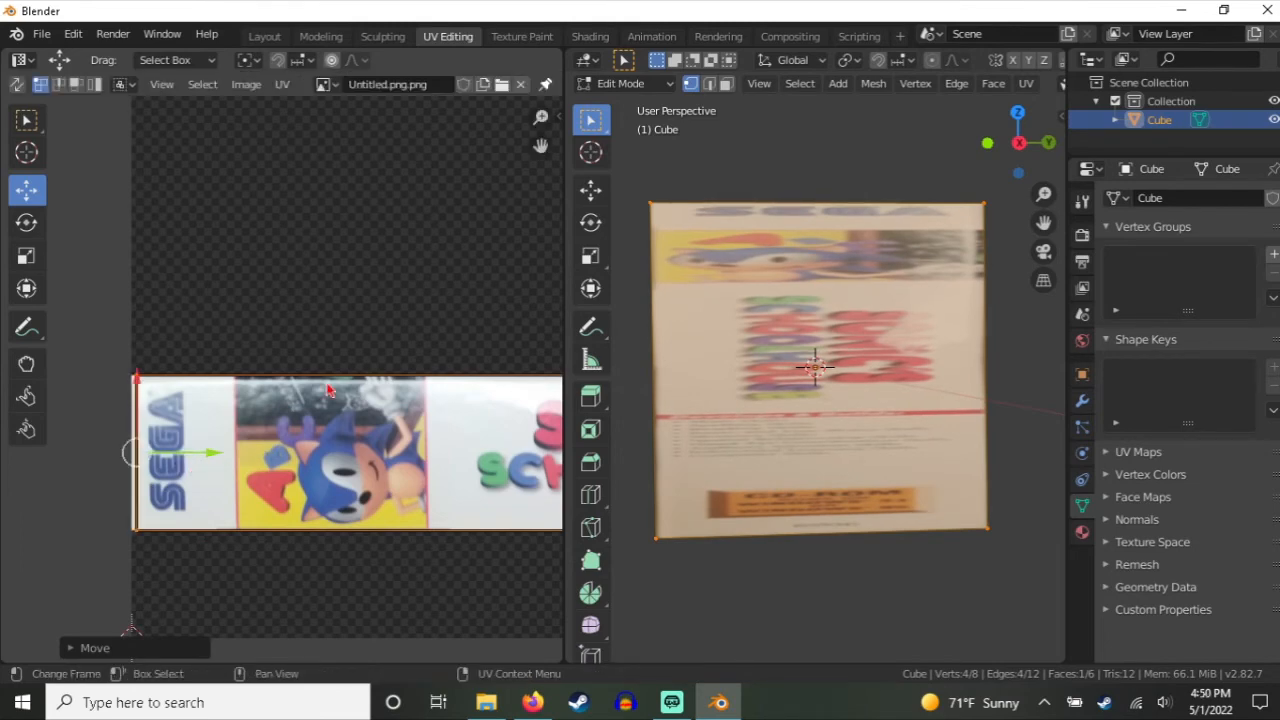
Step: Select the cube's bottom face and its UVs, and move them over toward the vertical barcode strip beside the back cover
scroll(335, 372, down, 5)
middle_drag(833, 354, 736, 178)
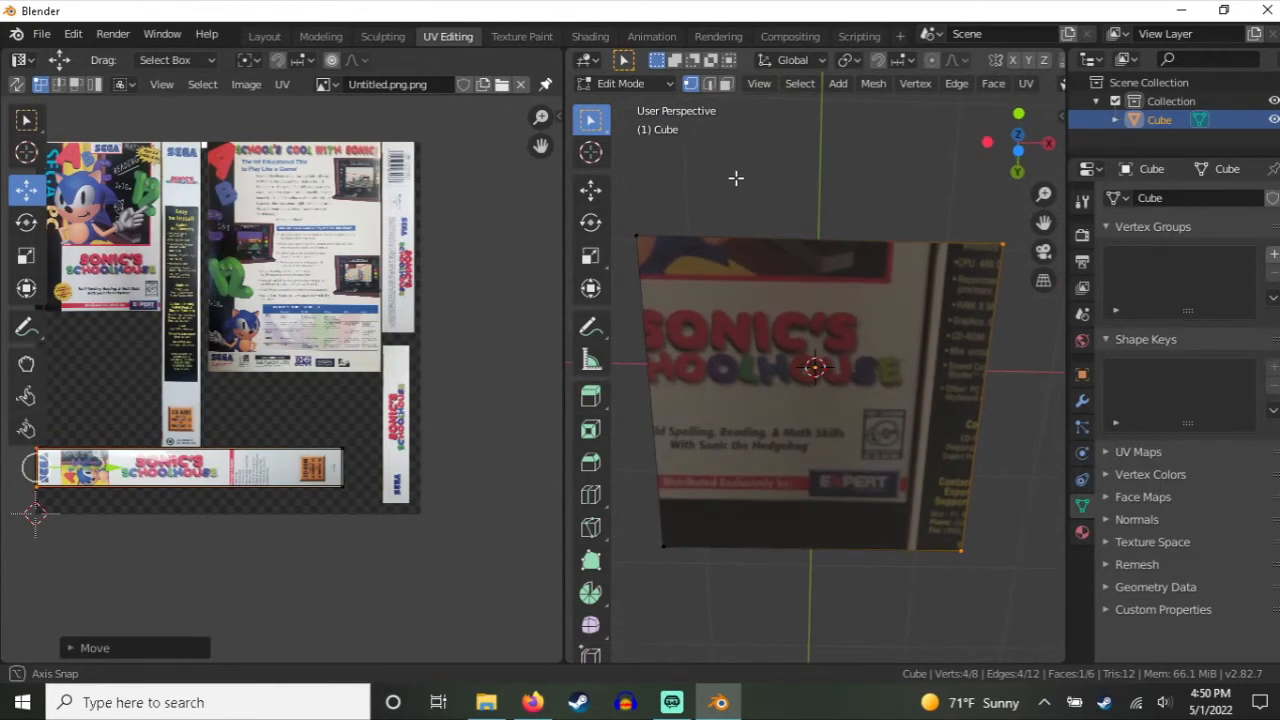
drag(632, 216, 1066, 594)
drag(256, 200, 38, 360)
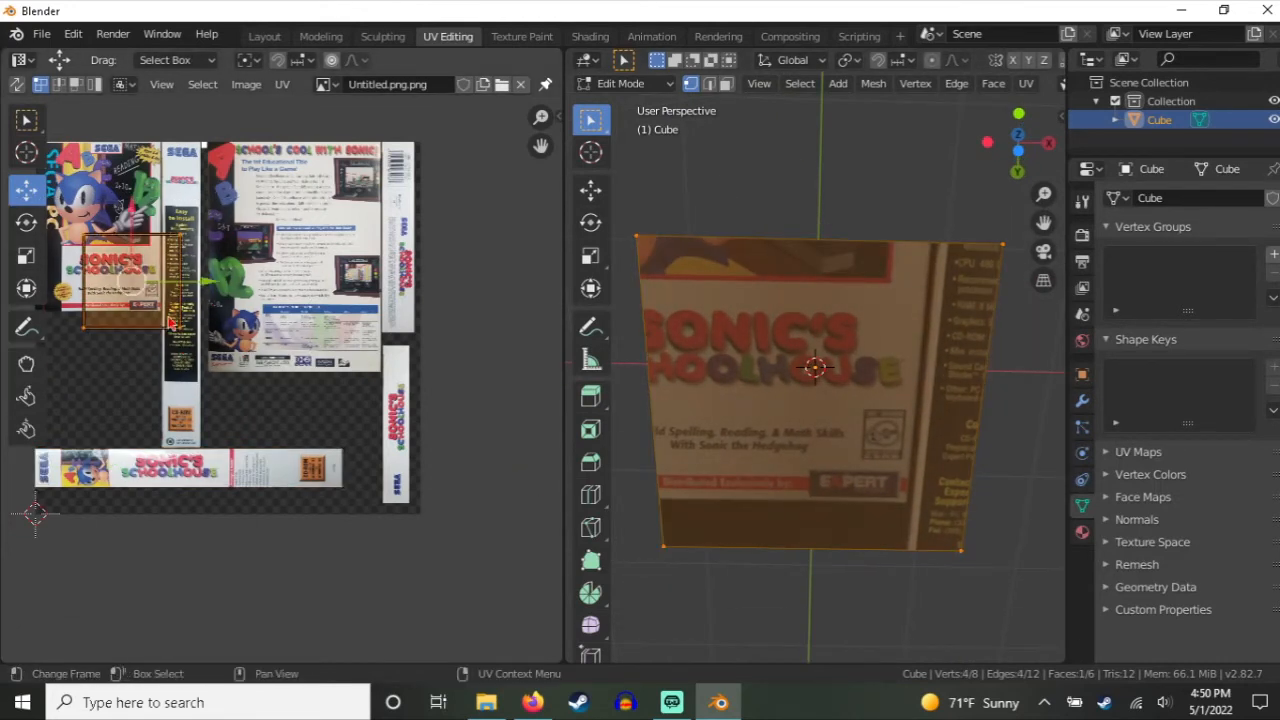
drag(190, 297, 410, 305)
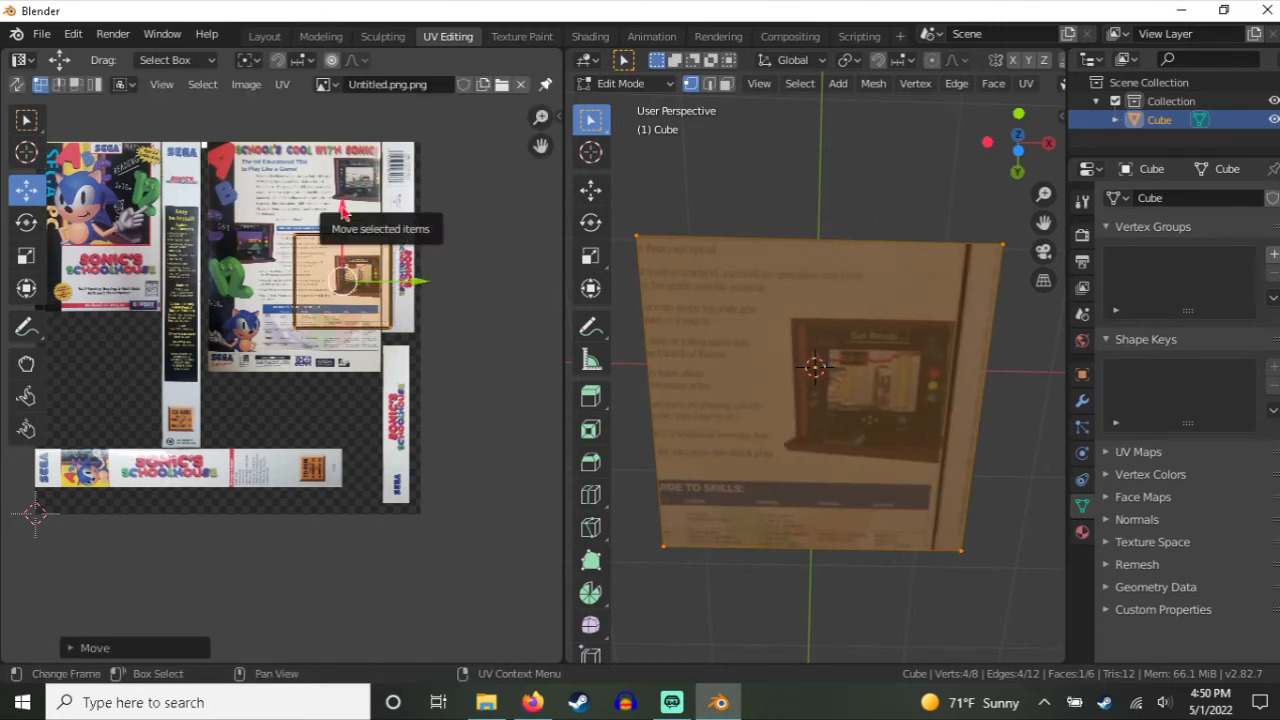
drag(410, 284, 431, 288)
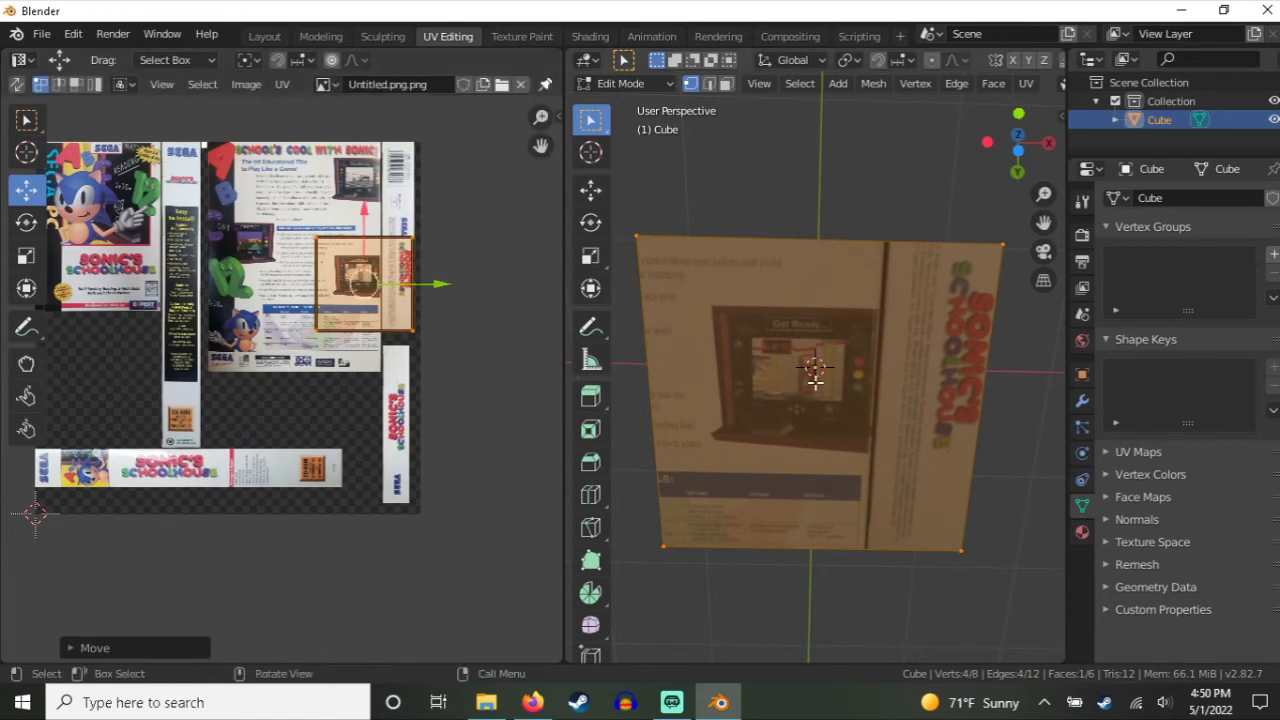
Step: Rotate the bottom face's UVs about a quarter turn beside the barcode strip
middle_drag(733, 377, 860, 400)
click(24, 226)
drag(428, 288, 357, 353)
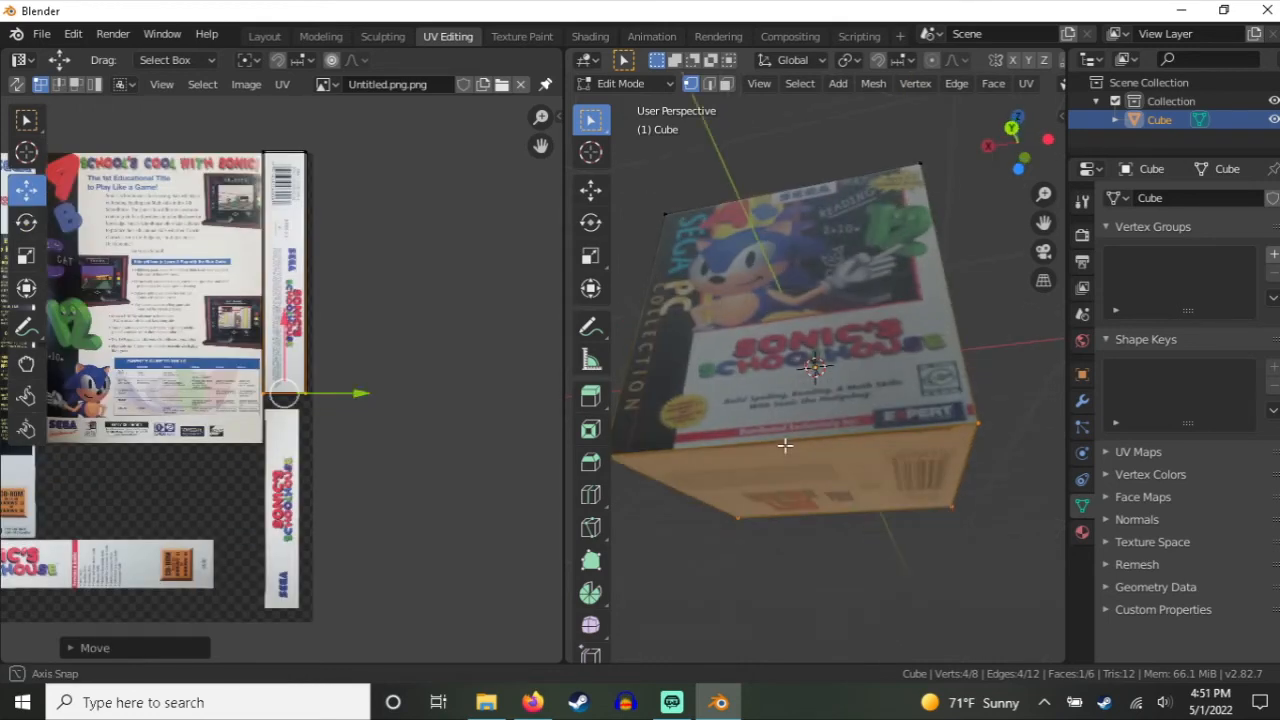
Step: Switch to the Layout workspace and show the cube's textures with Material Preview shading
middle_drag(786, 443, 634, 430)
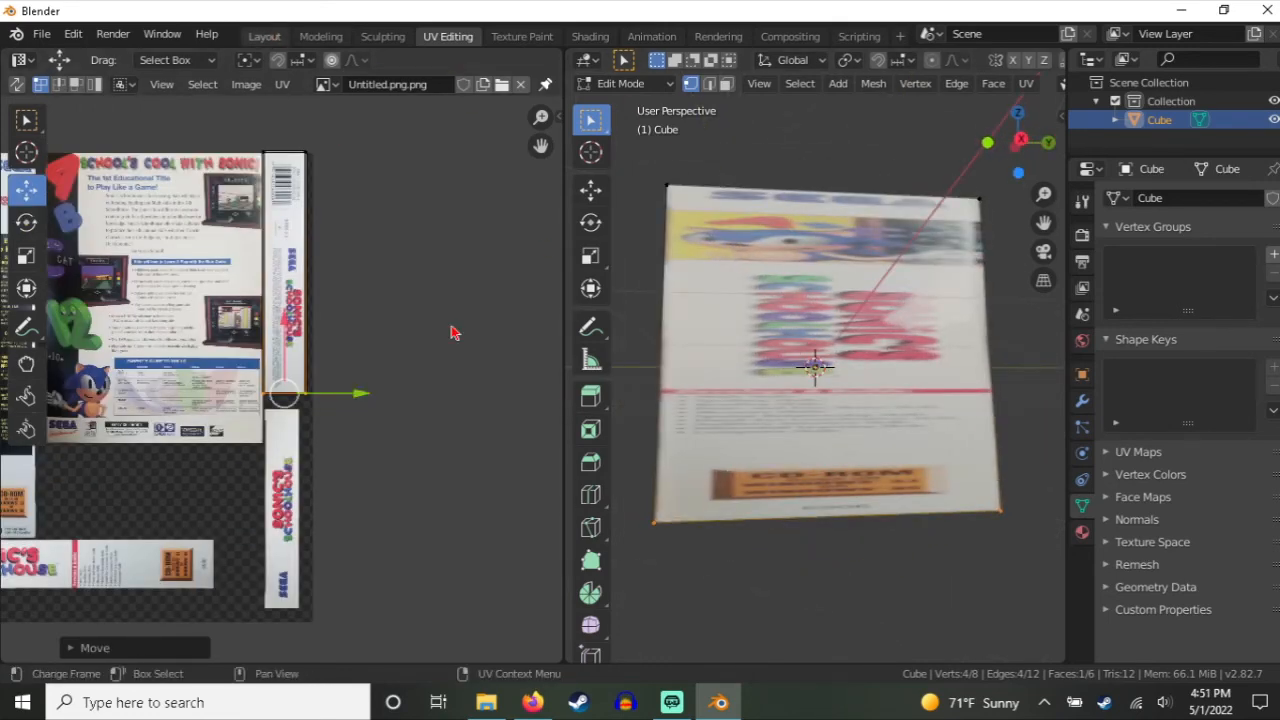
click(264, 36)
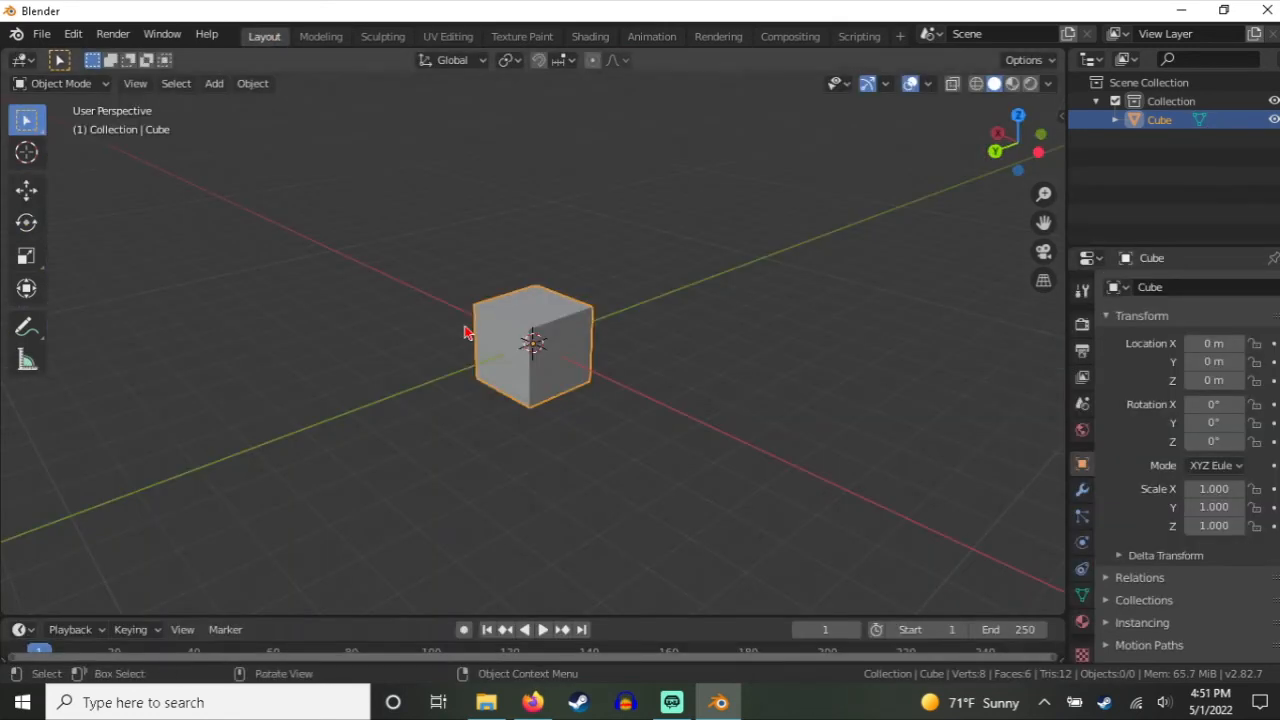
click(1014, 84)
scroll(686, 373, up, 5)
Step: Scale the cube along the global Y axis to about 0.12 to give it a thin box depth
middle_drag(598, 360, 483, 325)
key(s)
key(x)
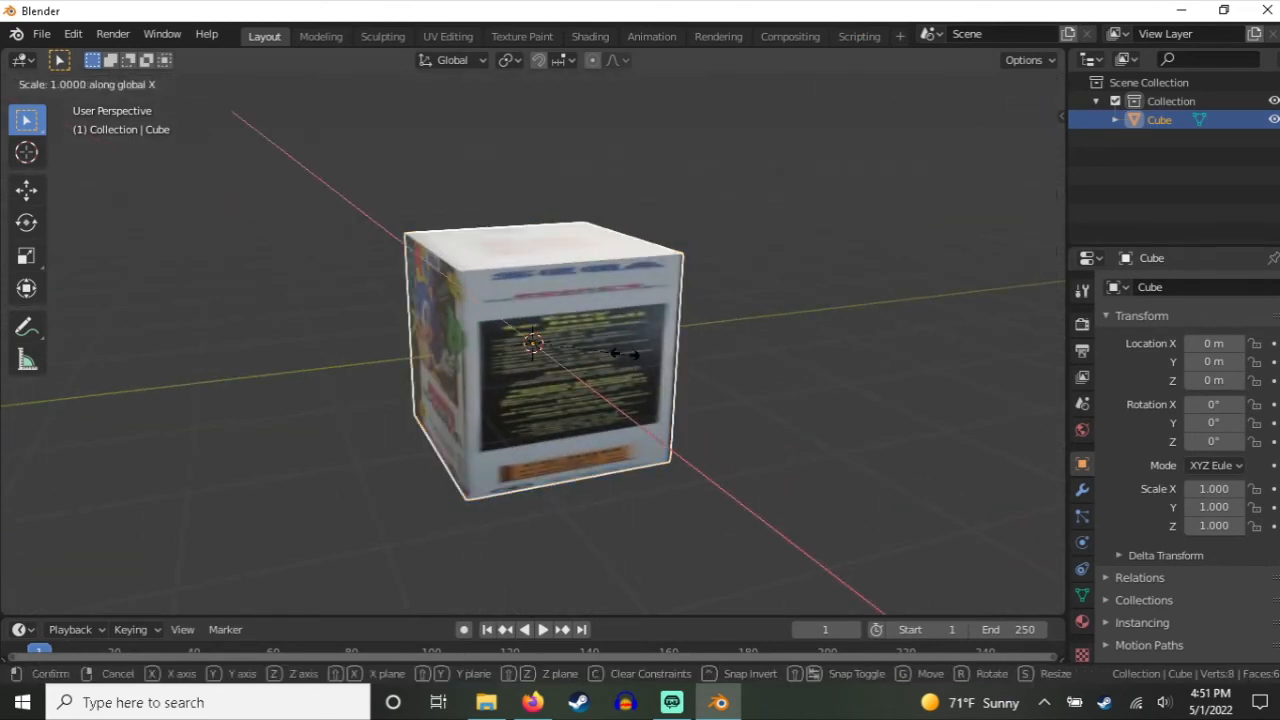
key(z)
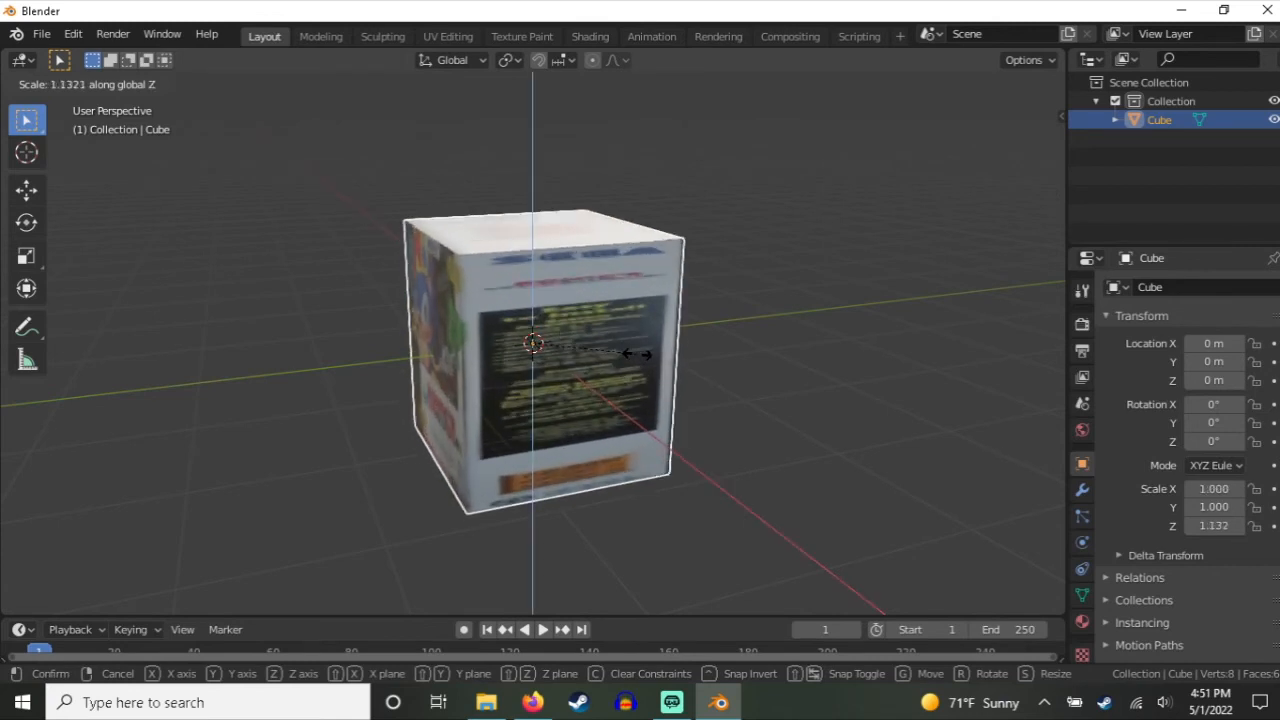
key(y)
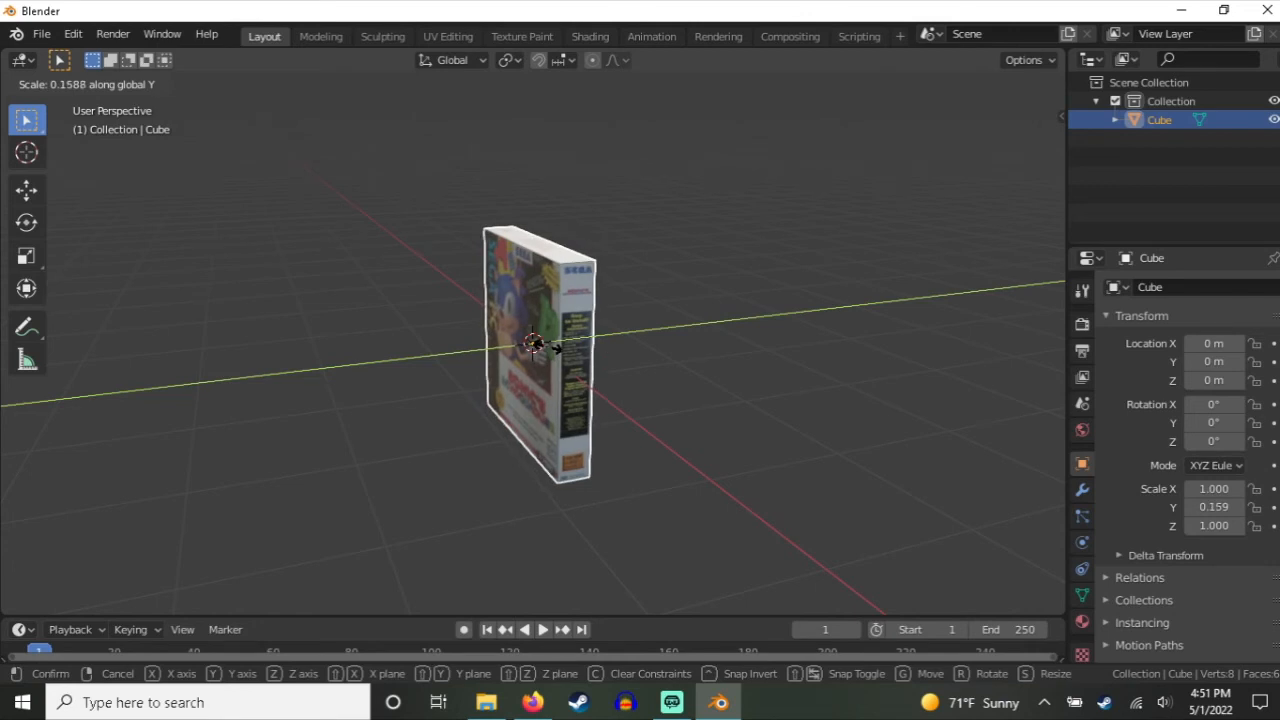
click(545, 352)
Step: Stretch the box along the global Z axis to a scale of about 1.347 so the front cover looks proportionate
middle_drag(547, 354, 562, 322)
scroll(711, 520, up, 4)
scroll(583, 455, up, 3)
middle_drag(587, 455, 617, 440)
middle_drag(603, 375, 692, 348)
key(s)
key(x)
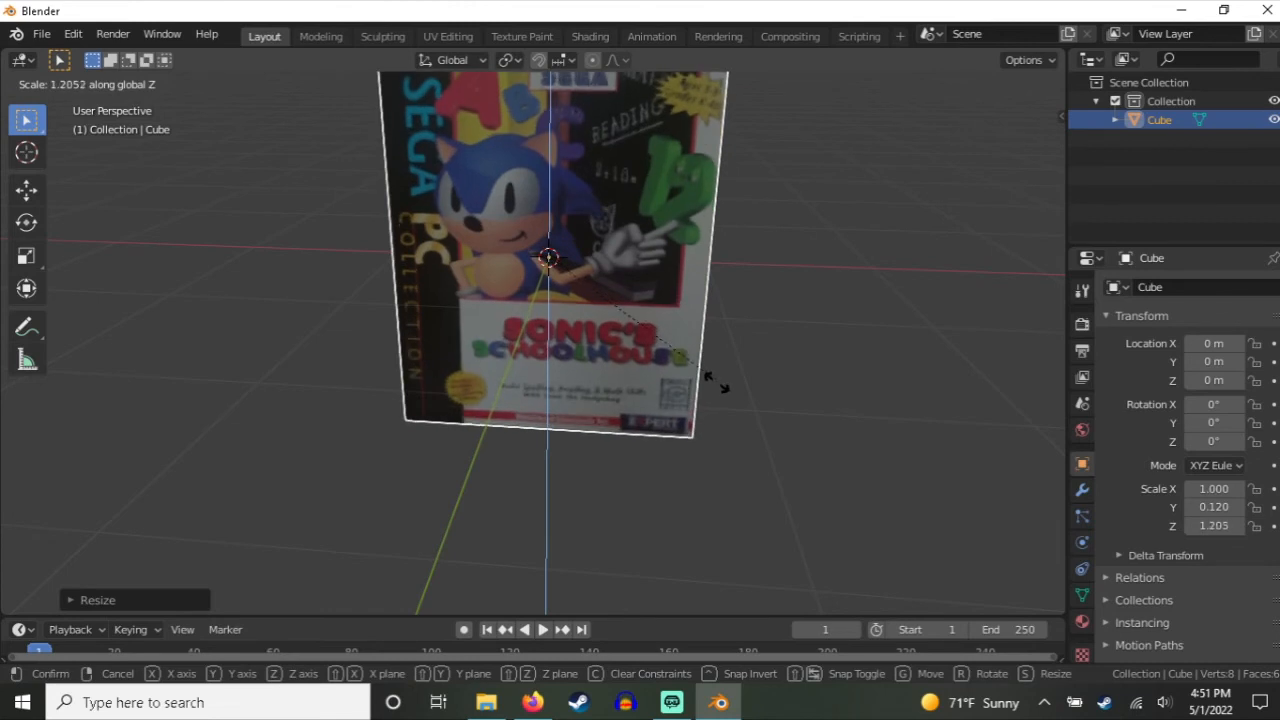
click(720, 418)
Step: Widen the box's spine by scaling it along the global Y axis to about 0.167
middle_drag(723, 397, 694, 449)
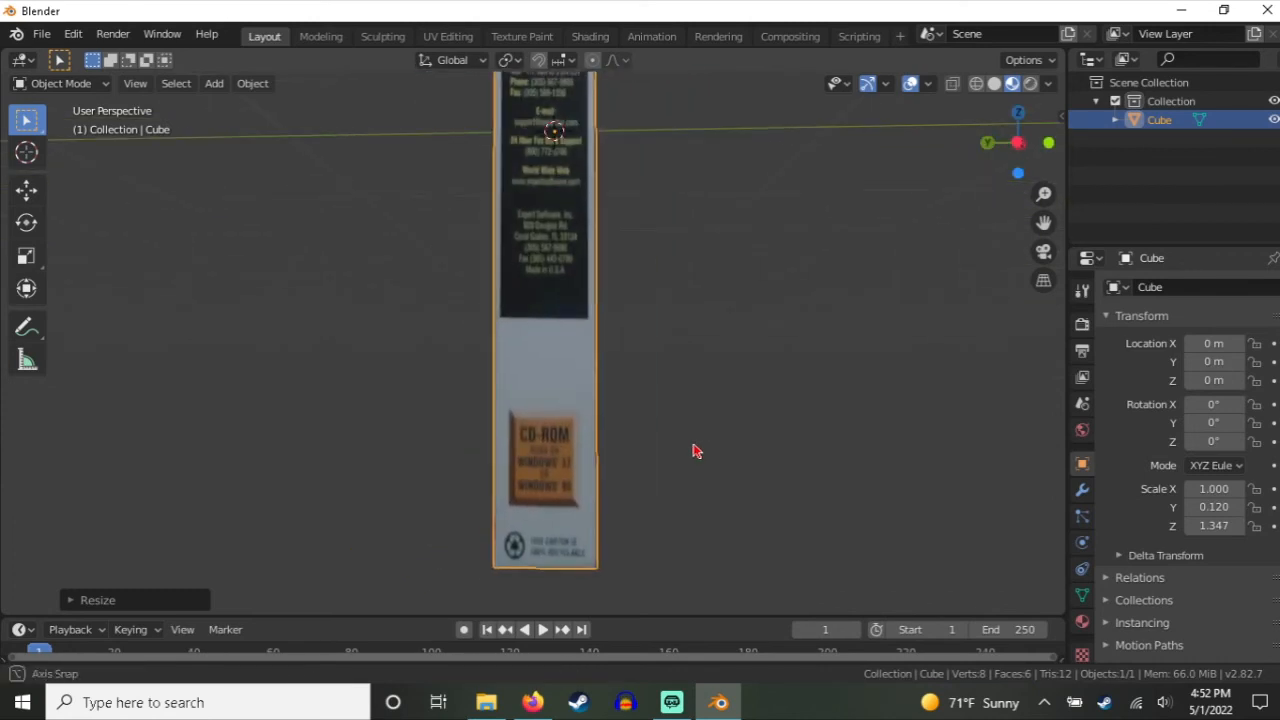
key(s)
key(y)
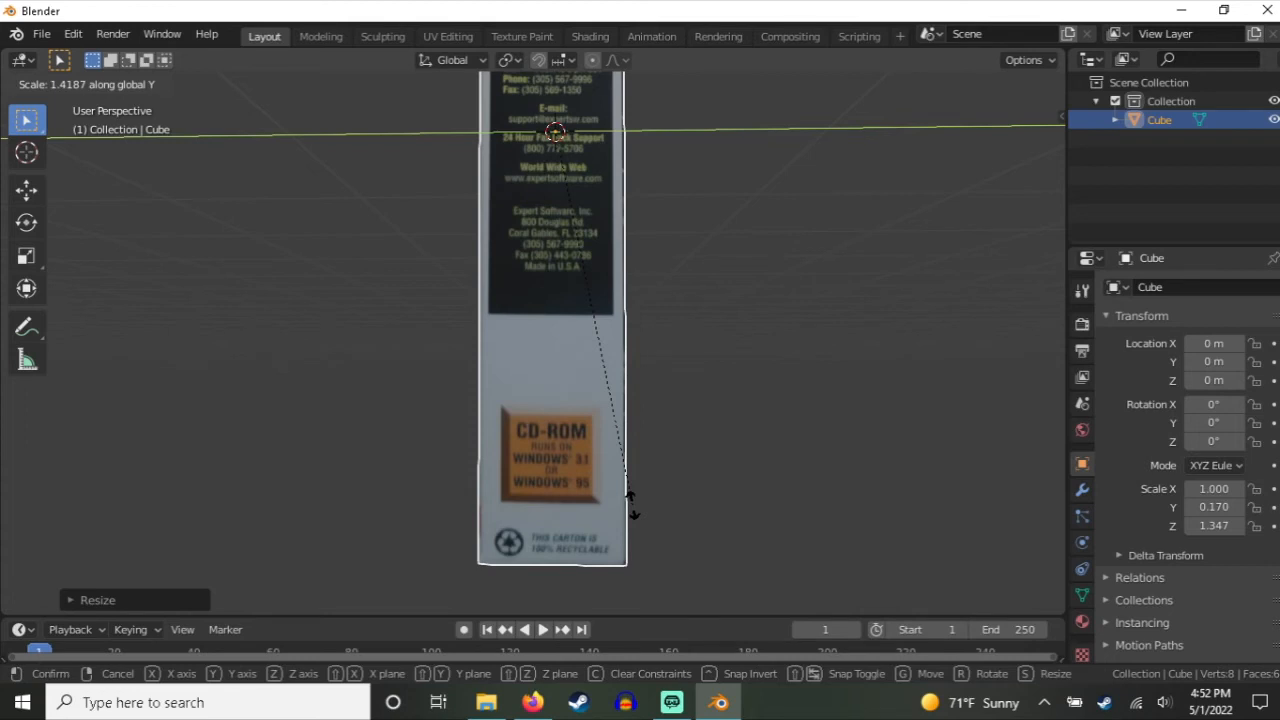
Step: Examine the box's front cover and both spines from several angles, with the cube deselected, to check textures and proportions
middle_drag(611, 354, 619, 438)
shift+middle_drag(630, 322, 593, 263)
middle_drag(611, 432, 613, 292)
scroll(597, 382, up, 5)
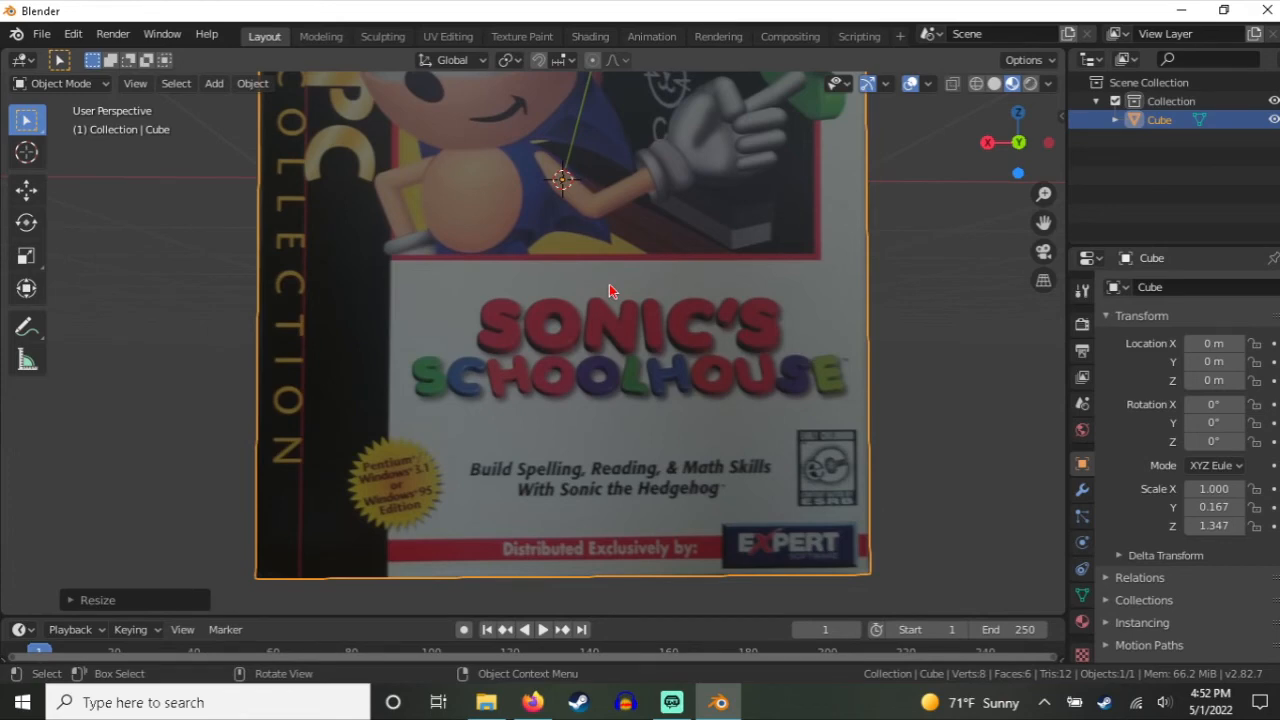
middle_drag(624, 291, 681, 472)
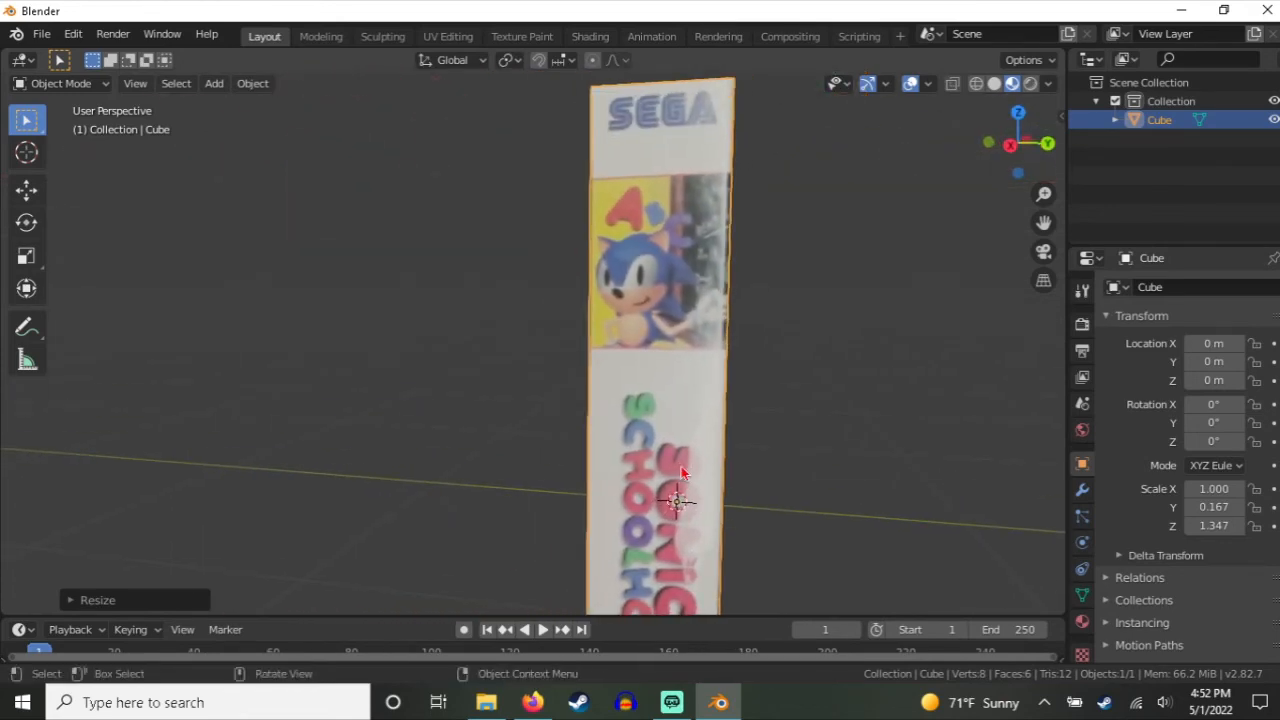
middle_drag(690, 350, 646, 423)
scroll(631, 394, down, 3)
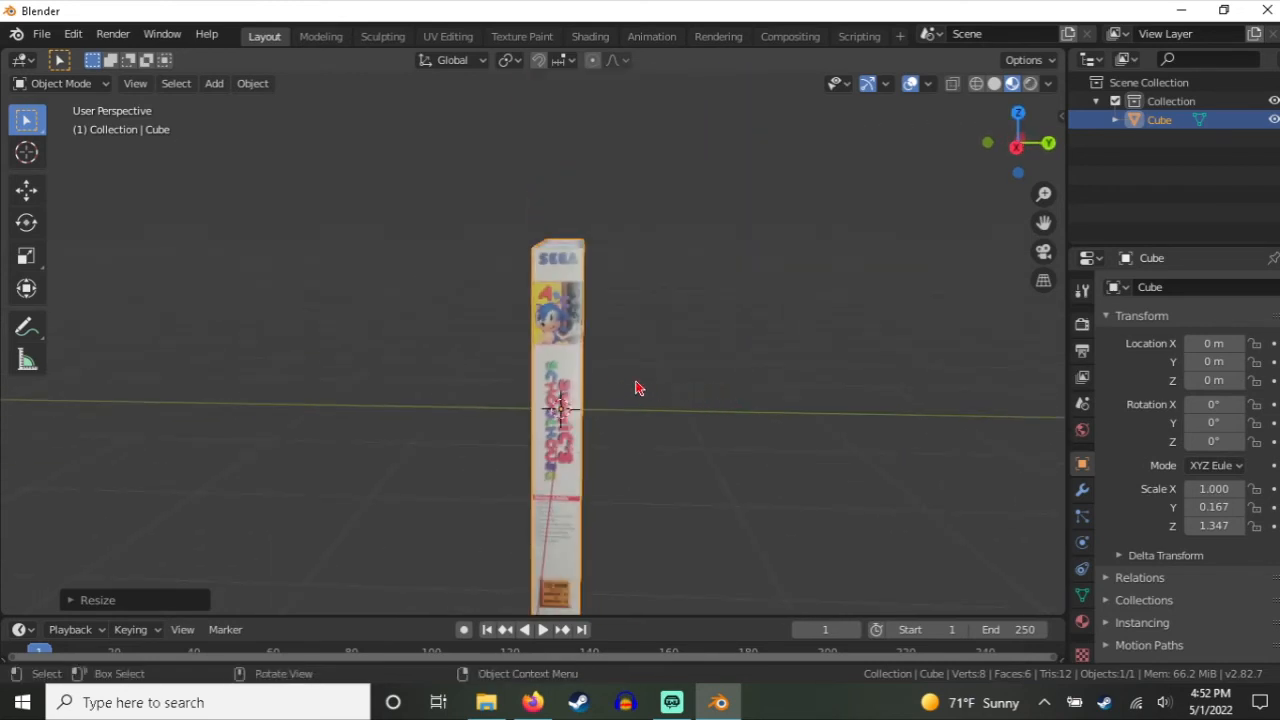
click(602, 382)
middle_drag(600, 380, 325, 340)
shift+middle_drag(494, 447, 937, 401)
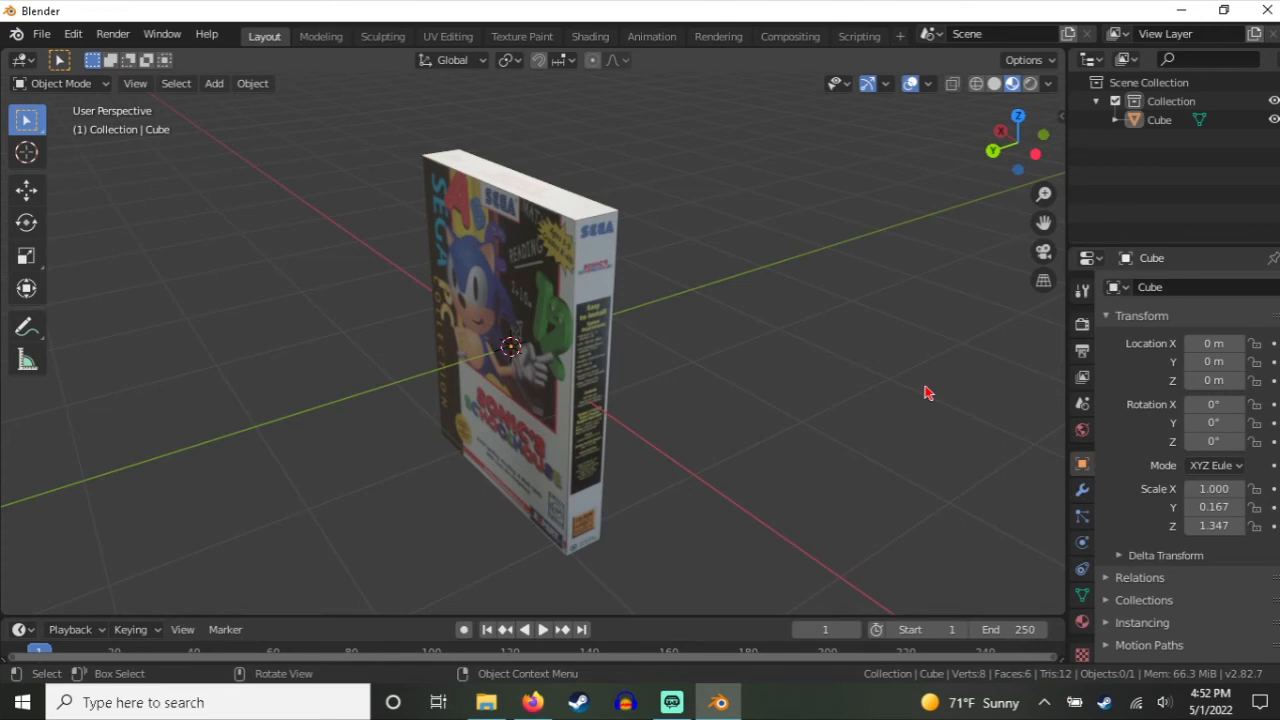
middle_drag(657, 444, 937, 460)
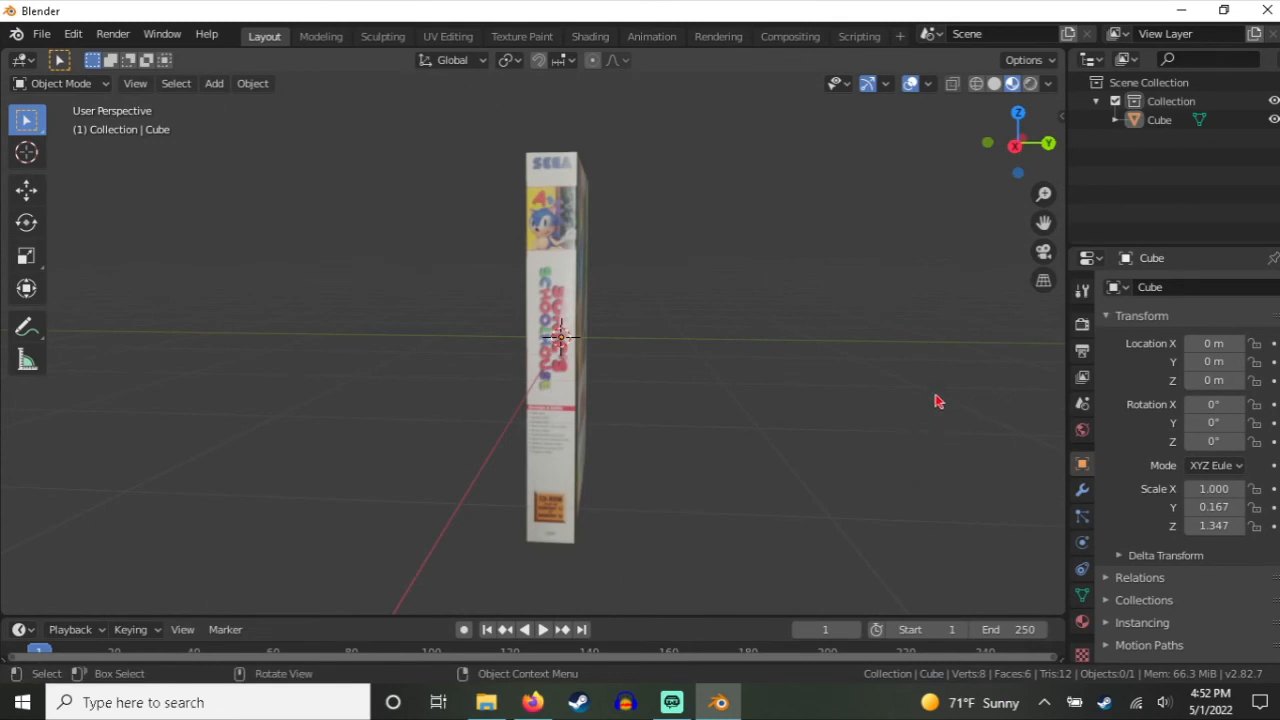
middle_drag(783, 429, 483, 455)
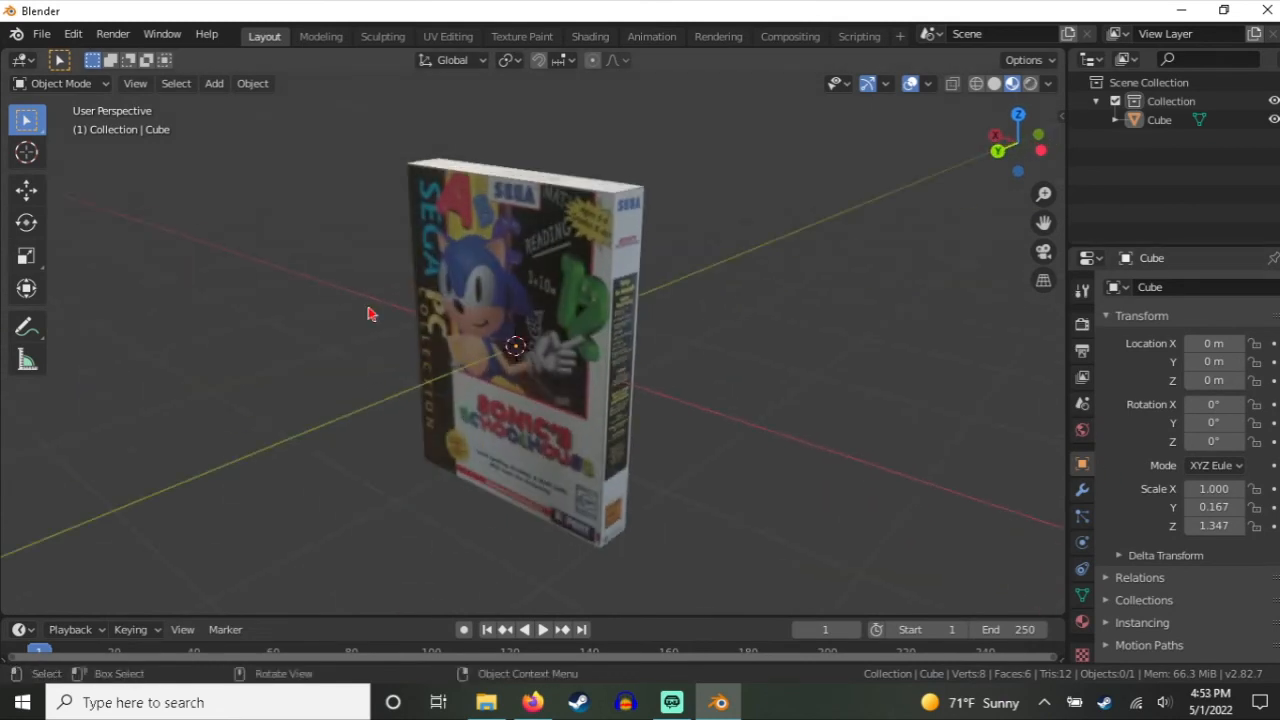
click(41, 34)
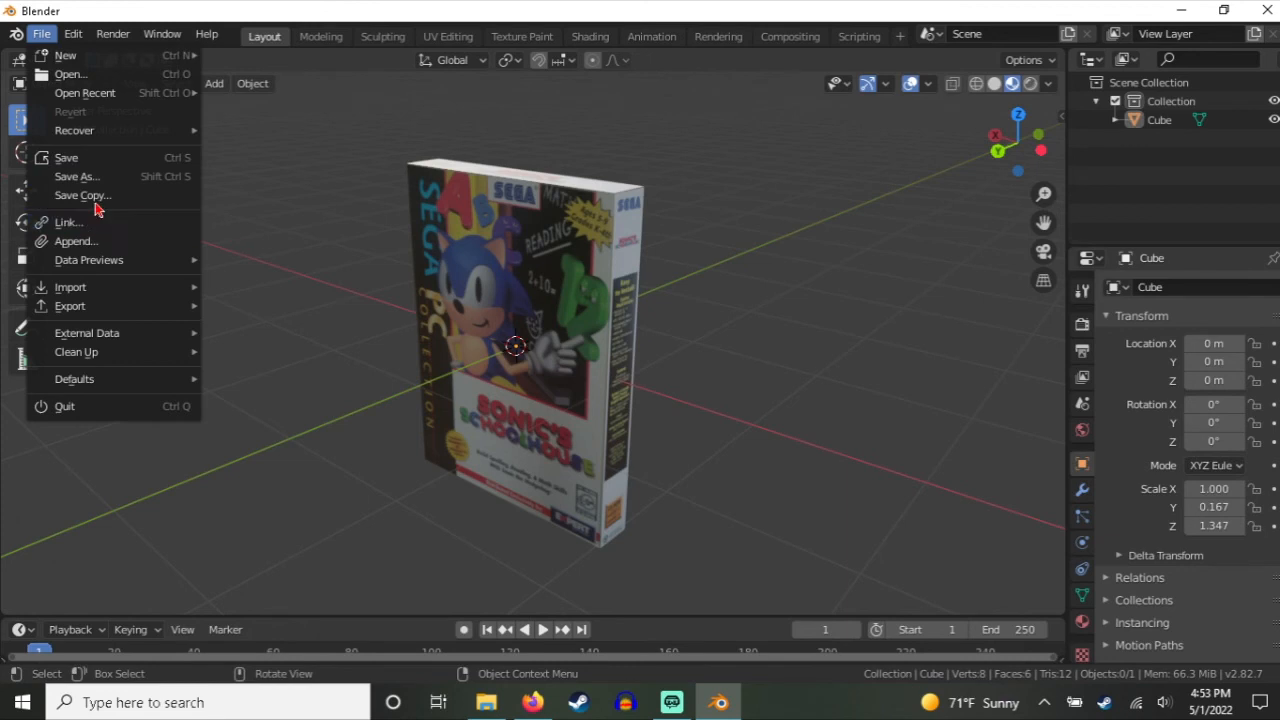
mouse_move(91, 284)
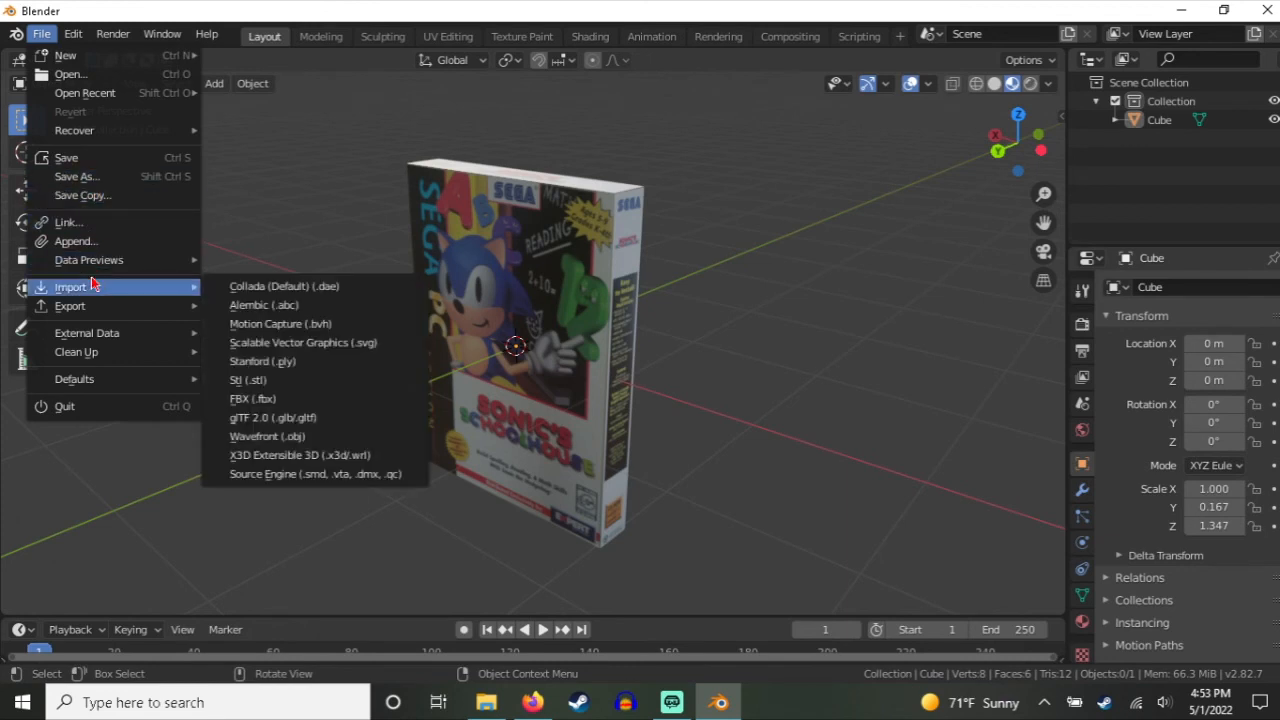
mouse_move(94, 309)
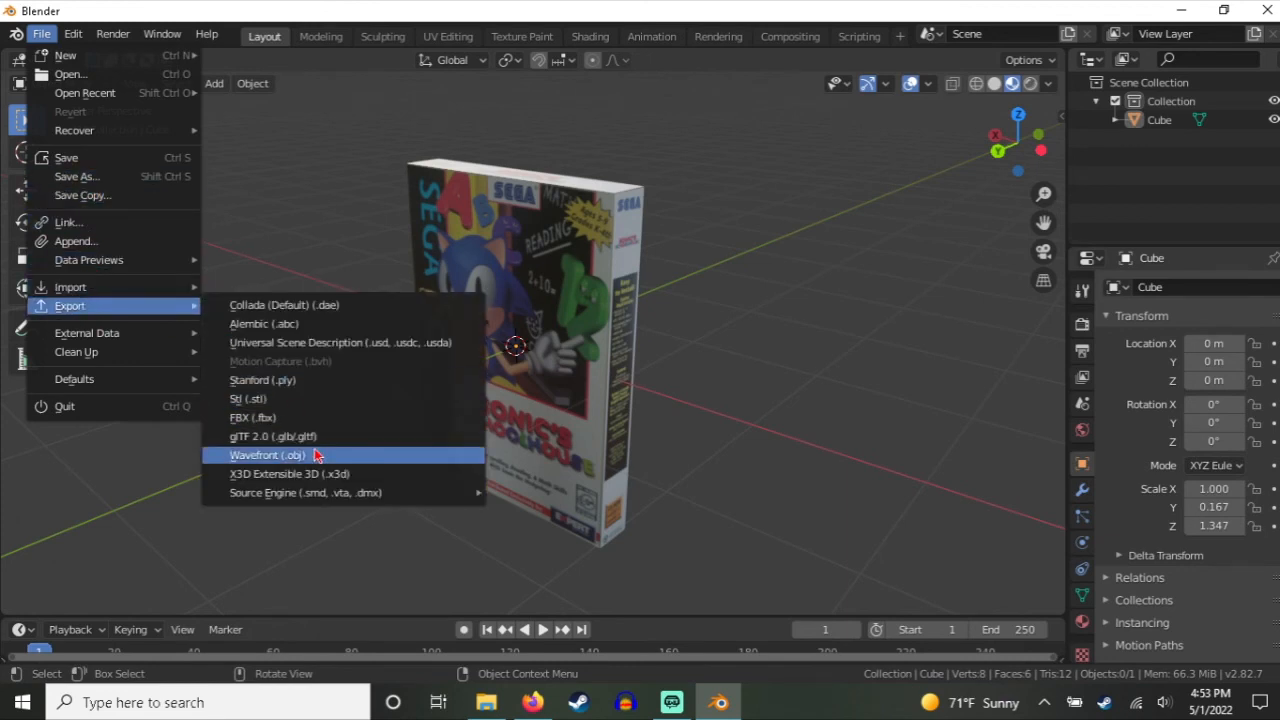
key(Return)
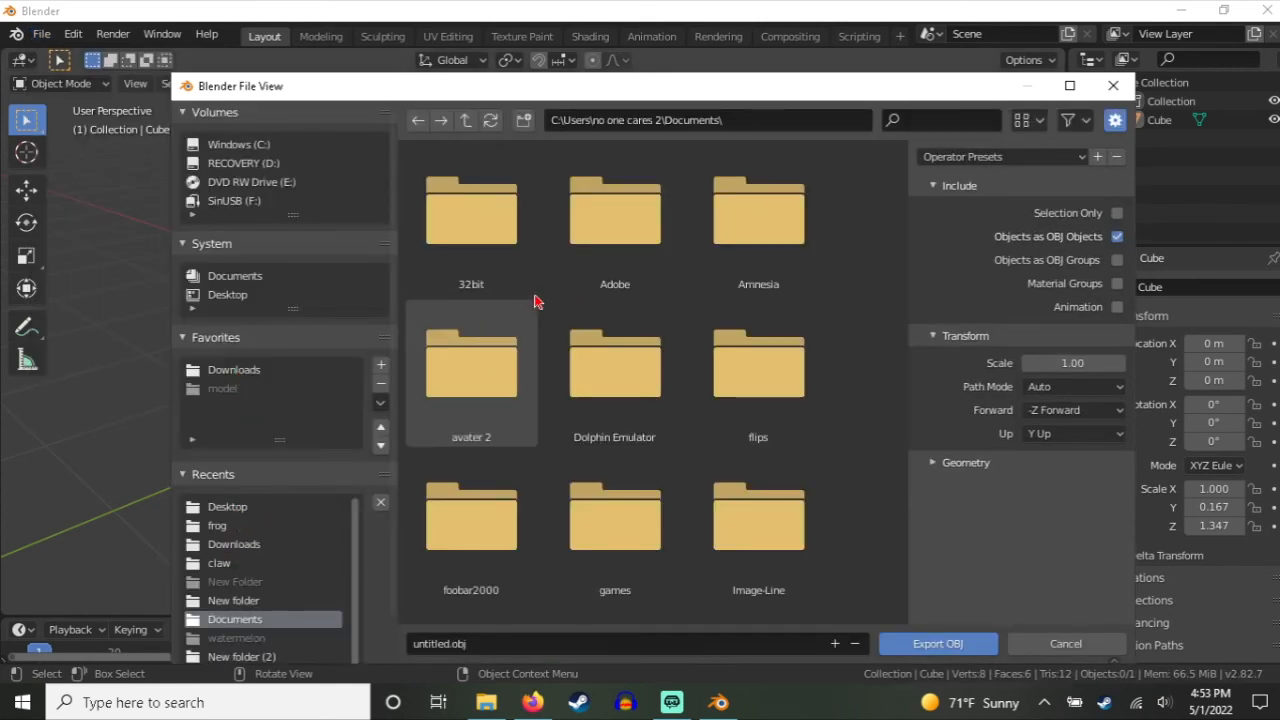
click(217, 506)
double_click(489, 224)
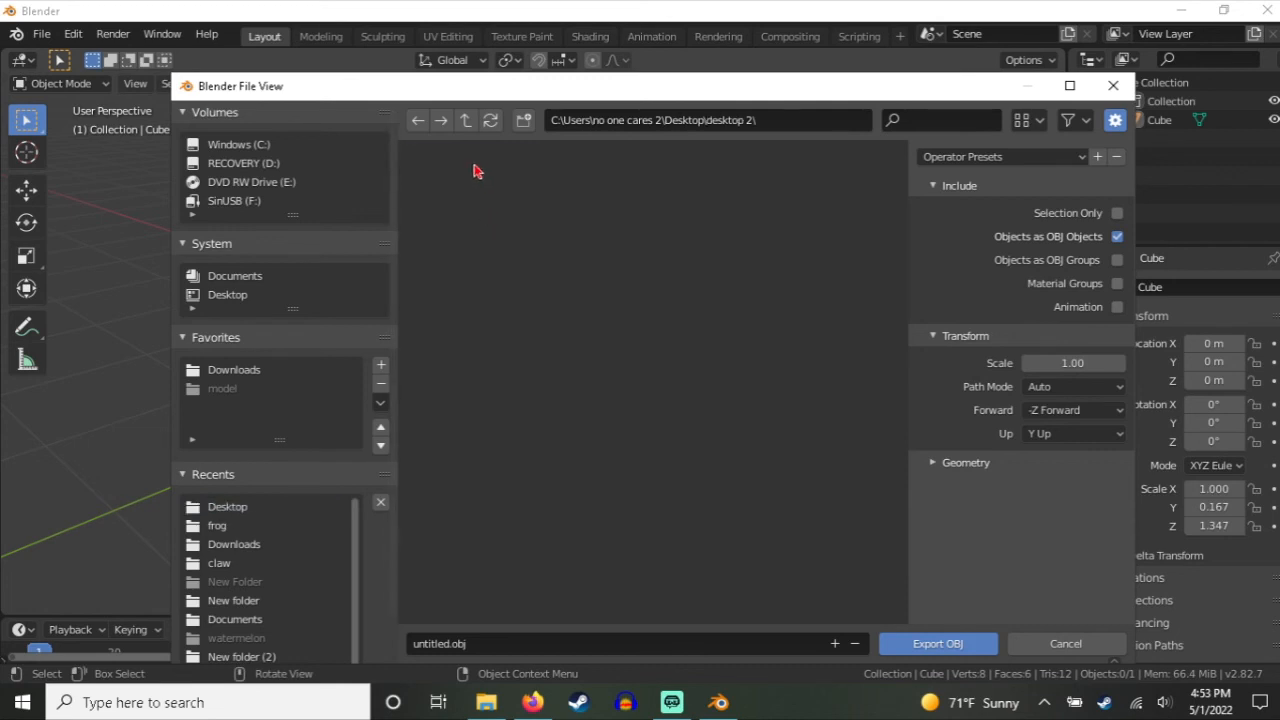
double_click(481, 234)
double_click(508, 248)
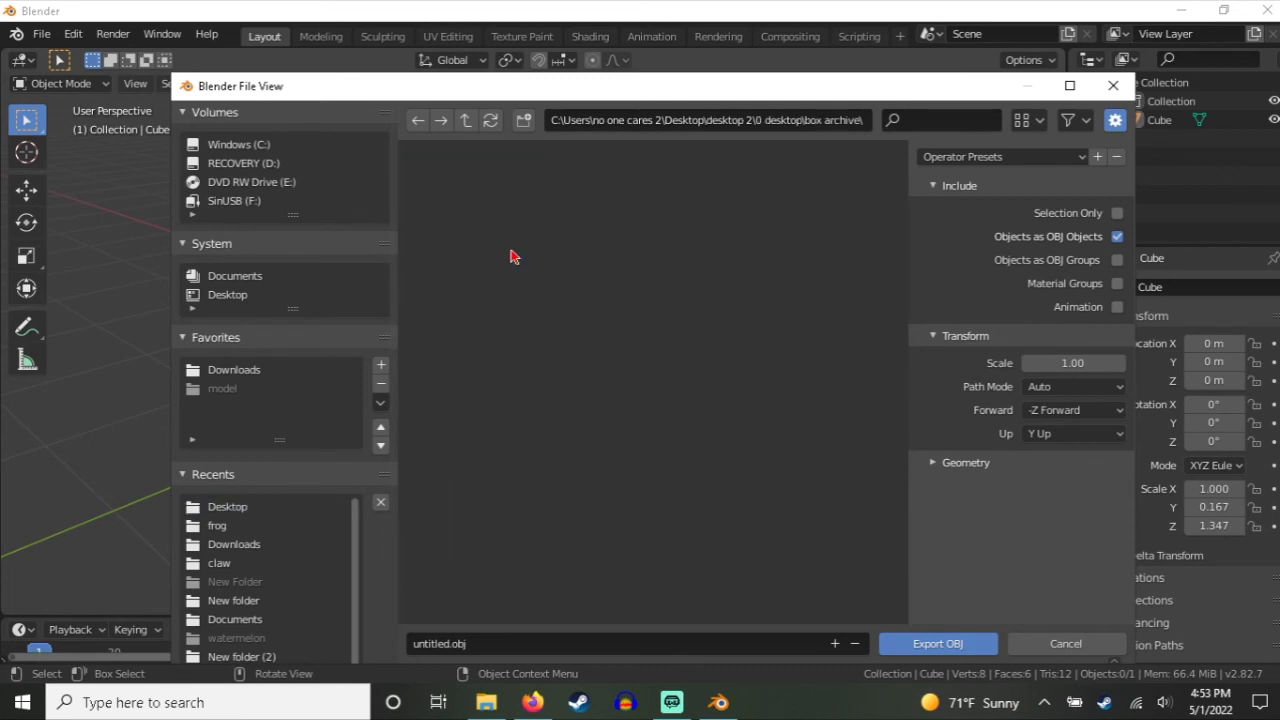
Step: Create a folder named "sonic schoolhouse box" inside box archive and open it as the export destination
right_click(570, 525)
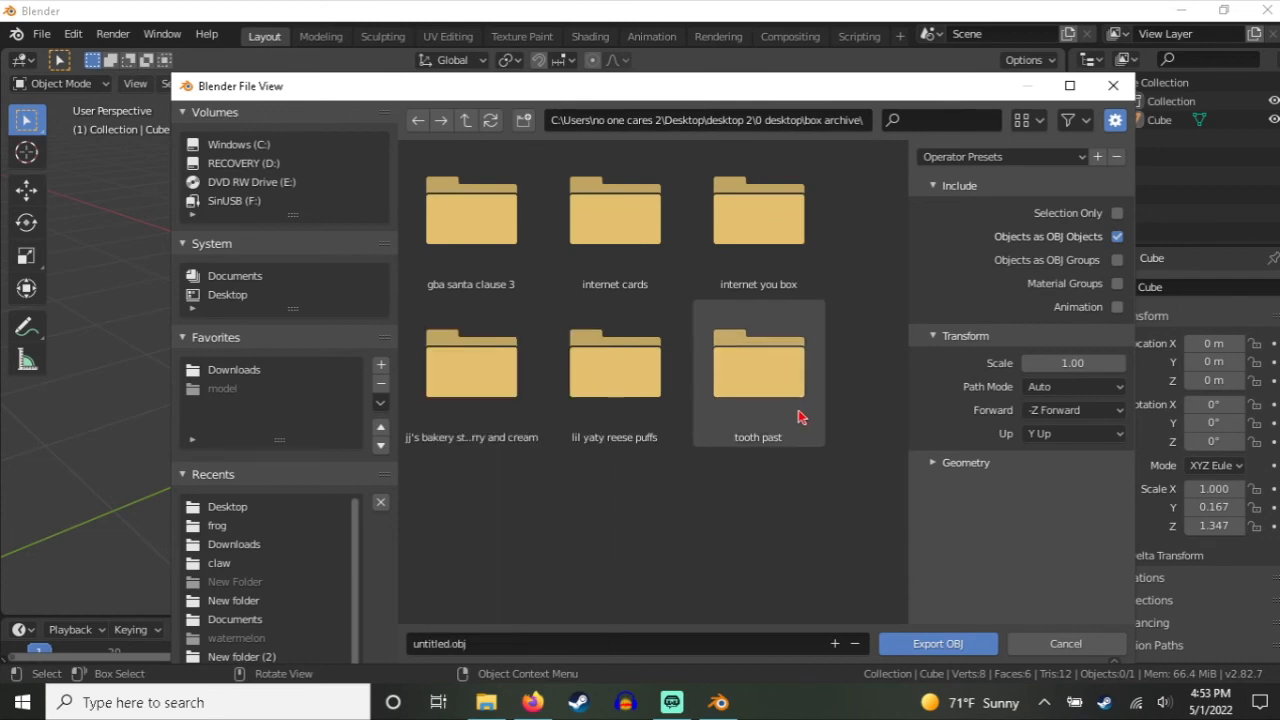
right_click(585, 595)
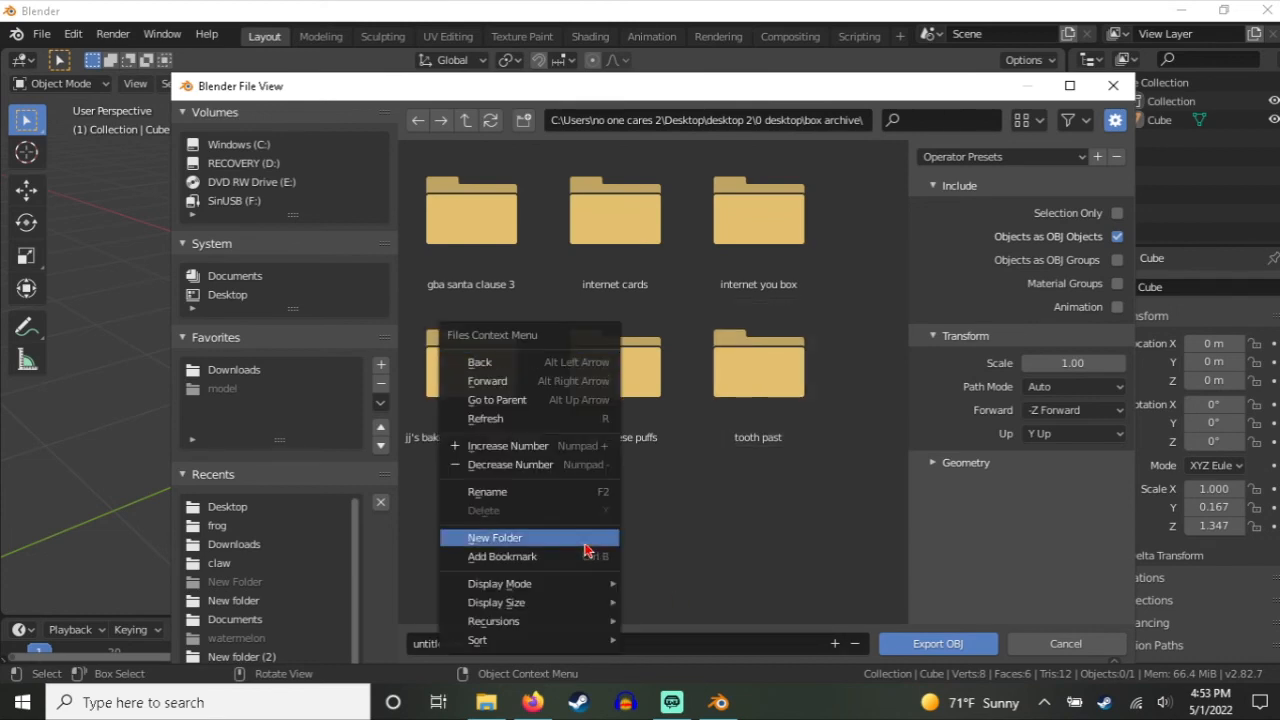
click(512, 531)
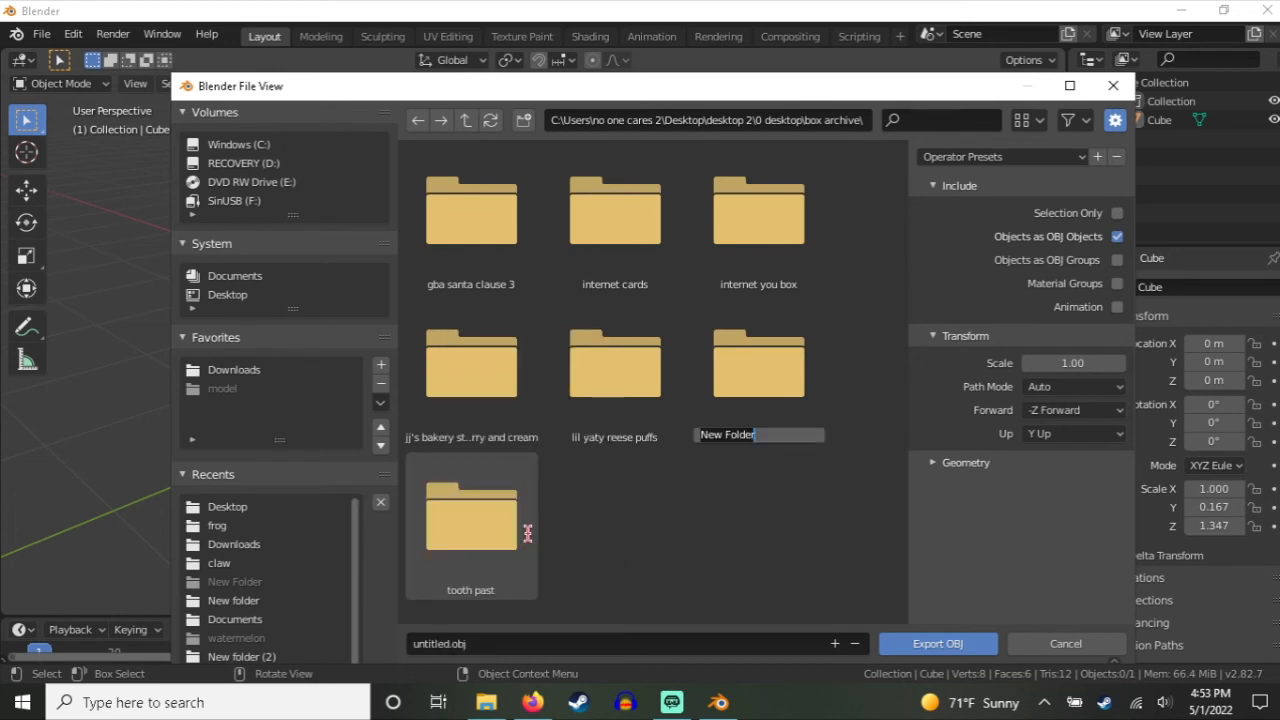
text(sonic schoolhouse b)
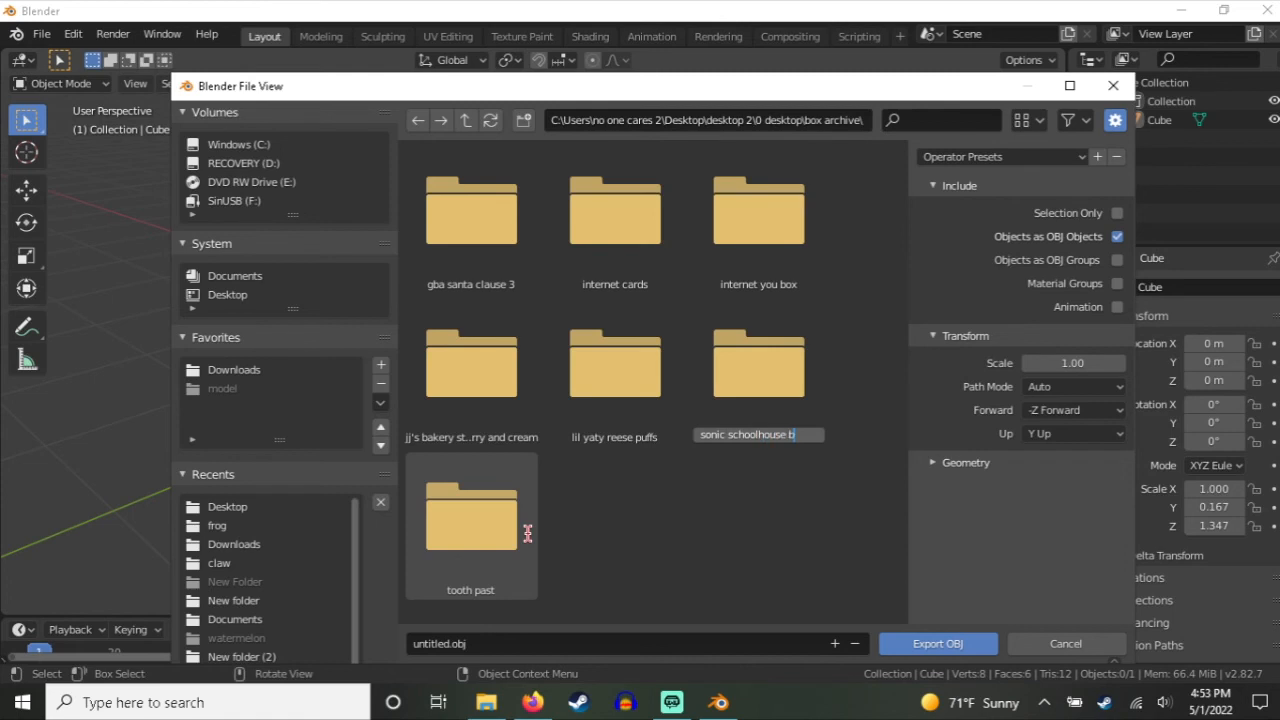
key(Return)
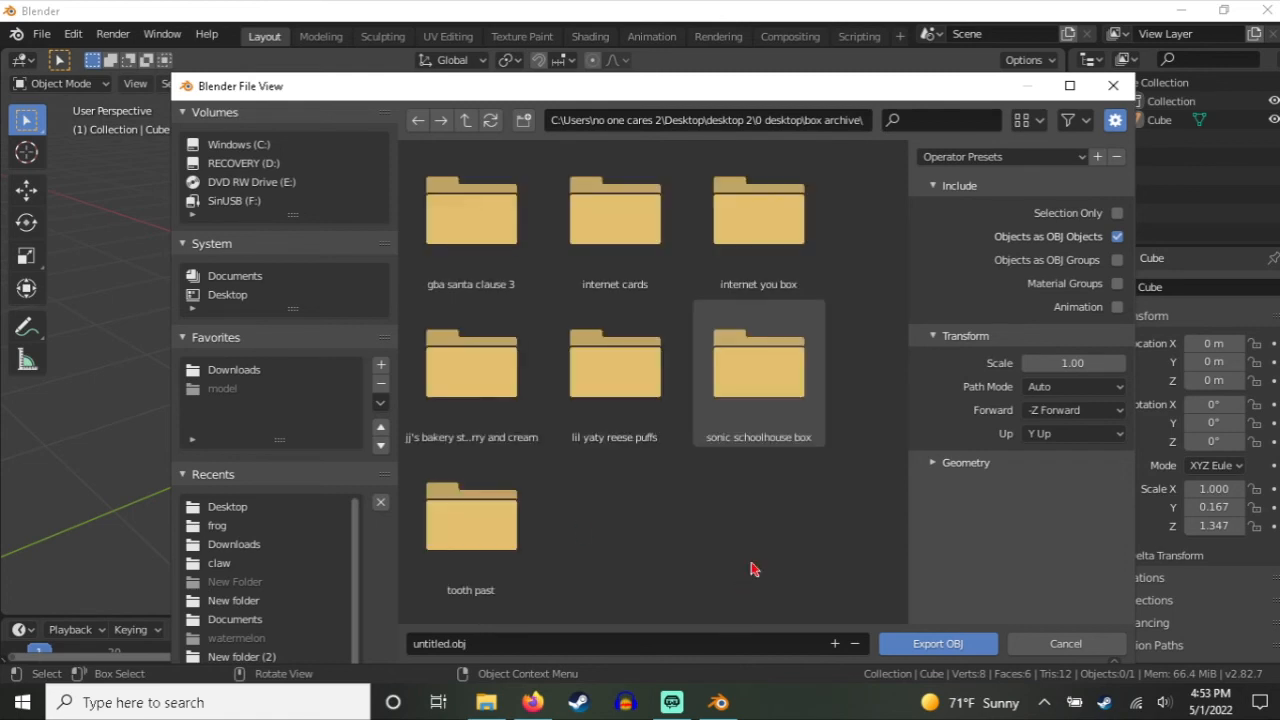
double_click(782, 382)
Step: Name the export file sonic.obj and export the box model into the sonic schoolhouse box folder
click(448, 643)
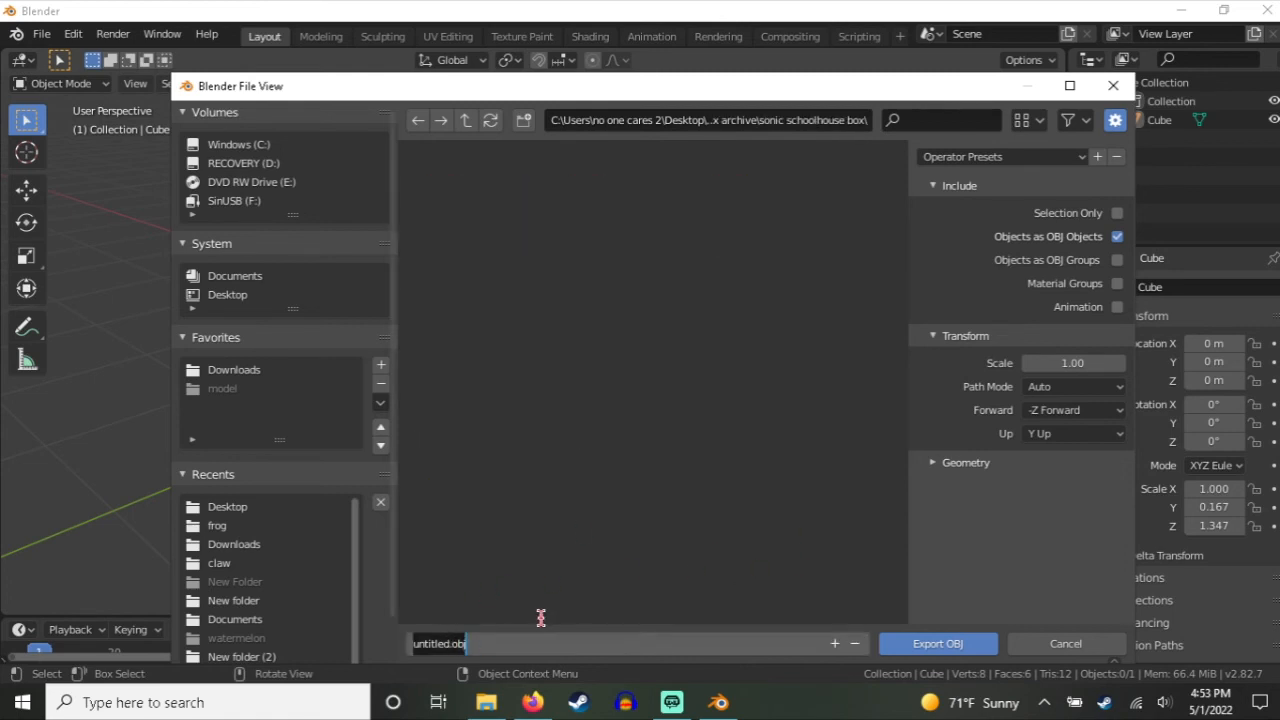
key(Home)
key(shift+Right)
key(shift+Right)
key(shift+Right)
key(shift+Right)
key(shift+Right)
key(shift+Right)
key(shift+Right)
key(shift+Right)
text(sonic)
key(Return)
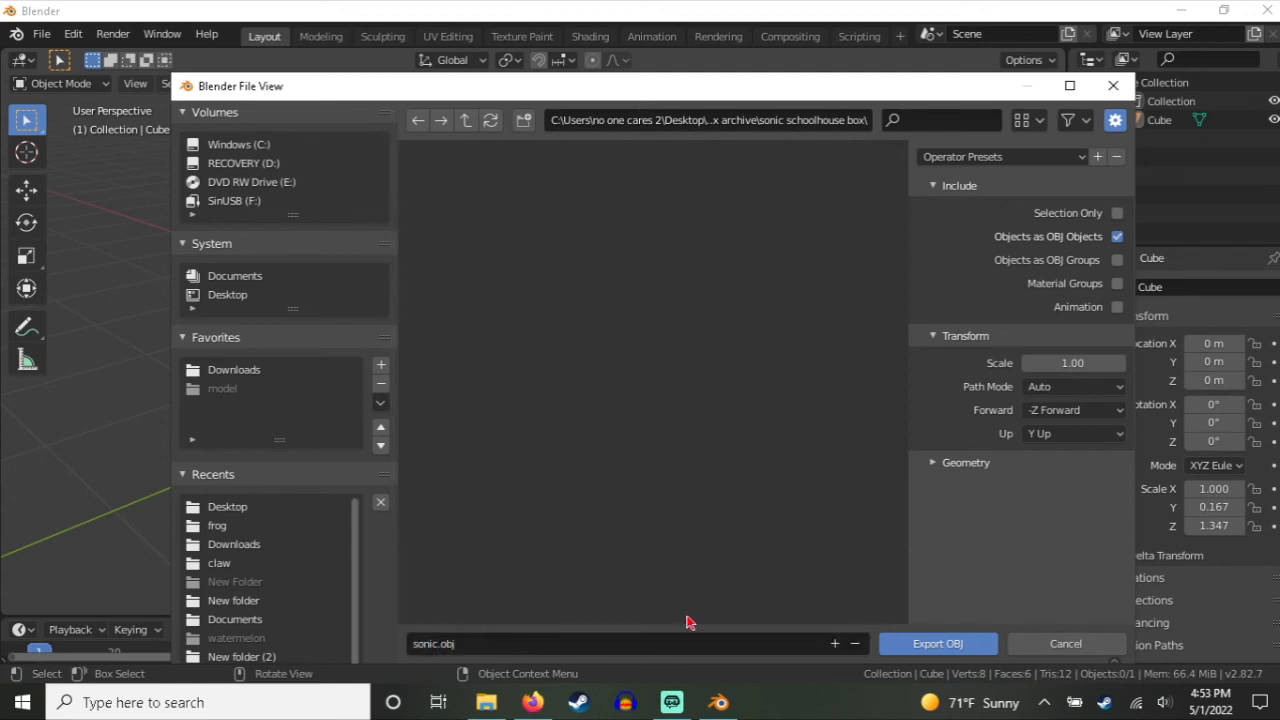
click(958, 647)
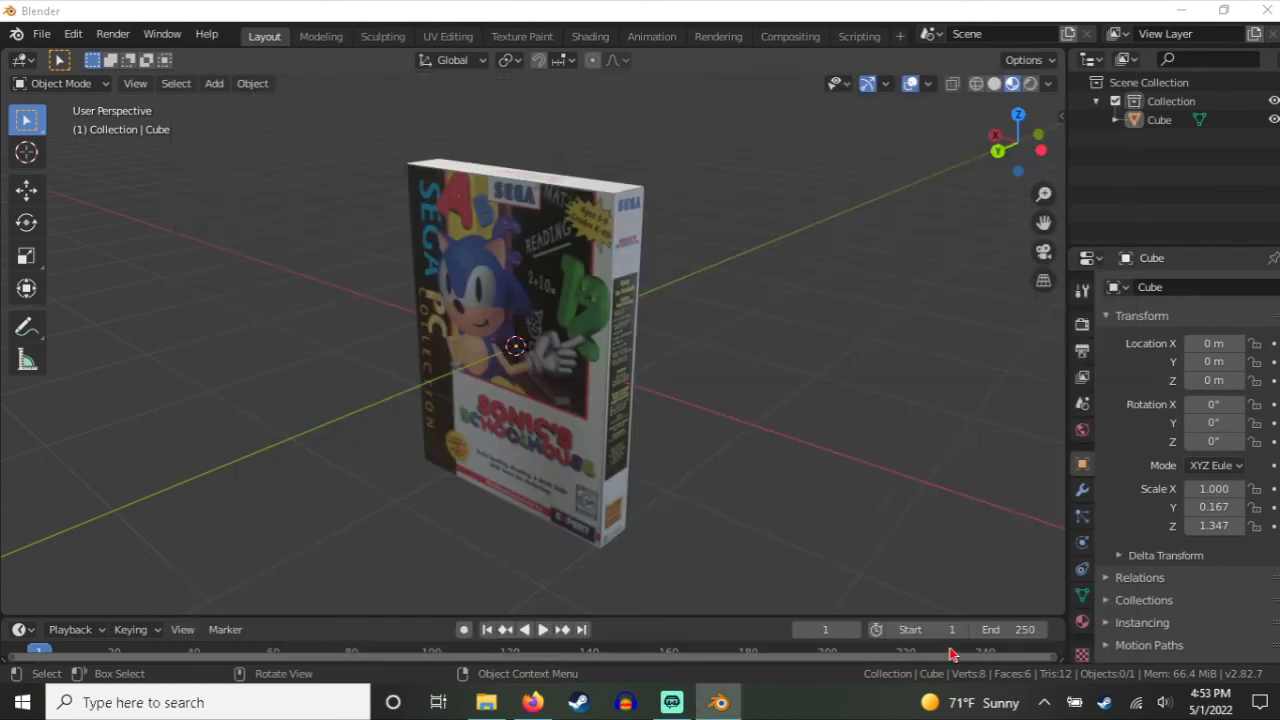
Step: In the UV Editing workspace, save the texture sheet as sonic.png in the sonic schoolhouse box folder
click(462, 38)
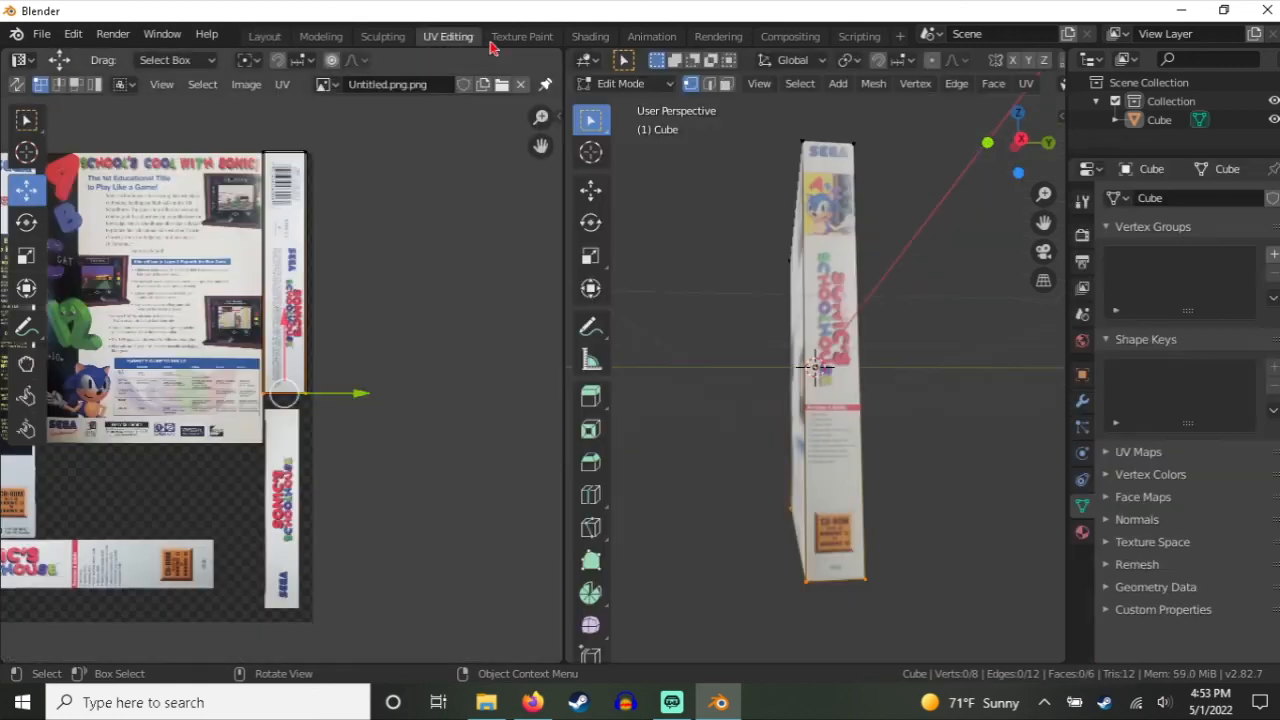
scroll(421, 340, down, 2)
middle_drag(340, 325, 434, 336)
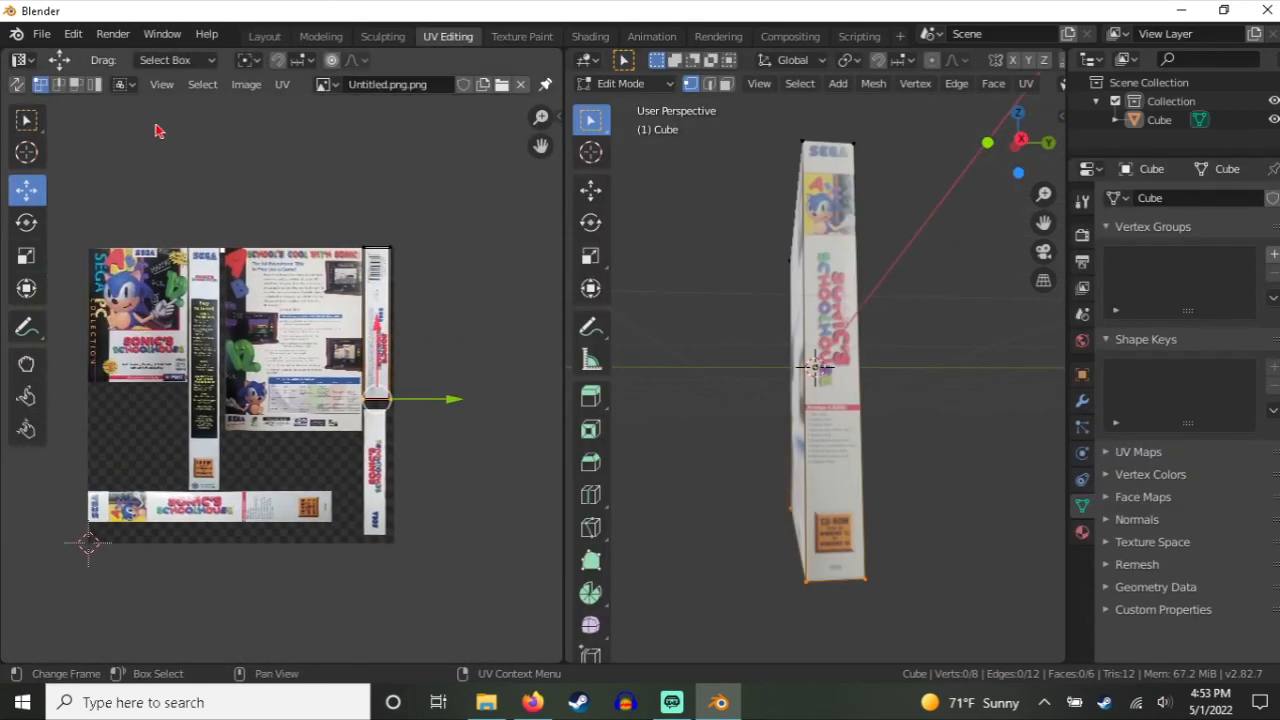
click(212, 88)
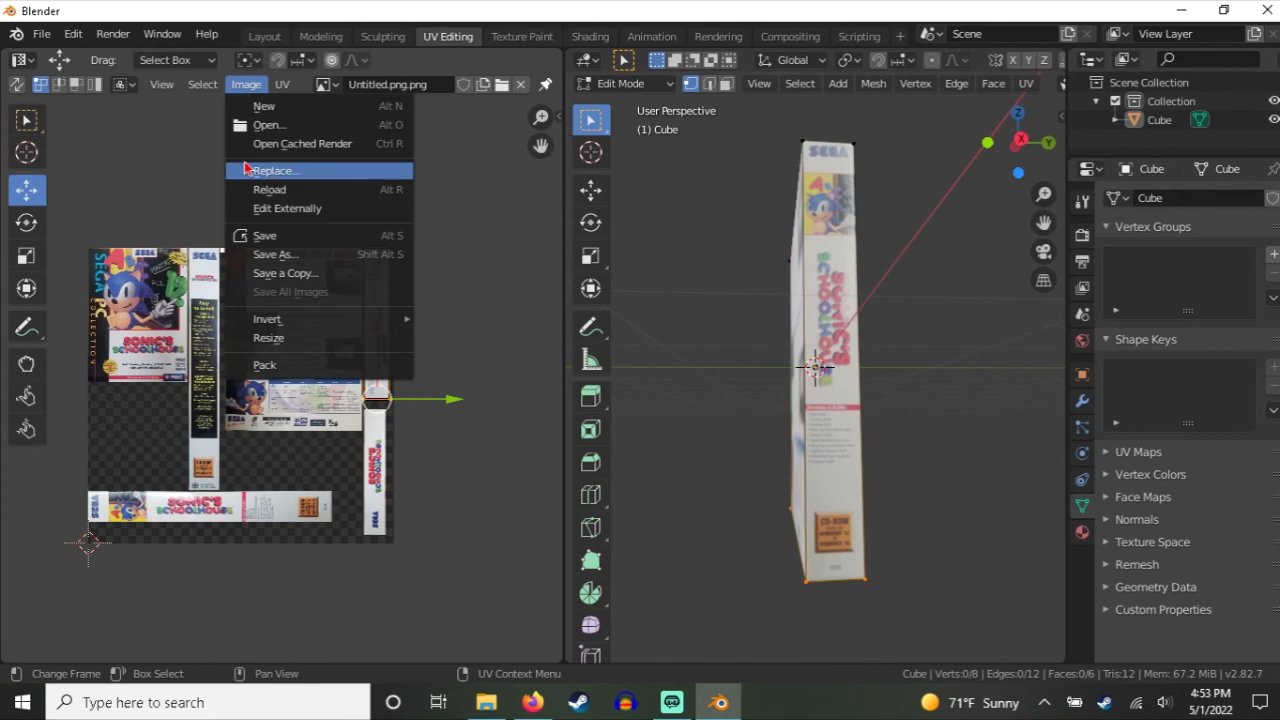
click(208, 137)
click(202, 90)
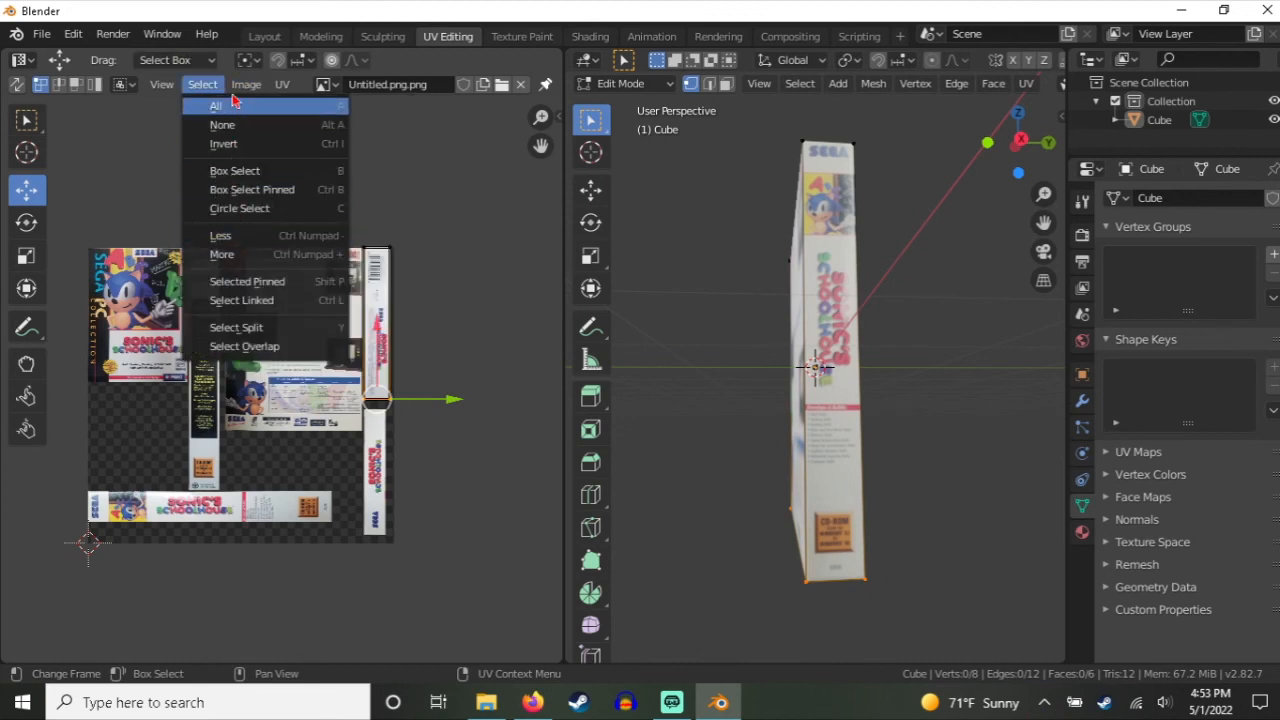
click(243, 91)
click(243, 91)
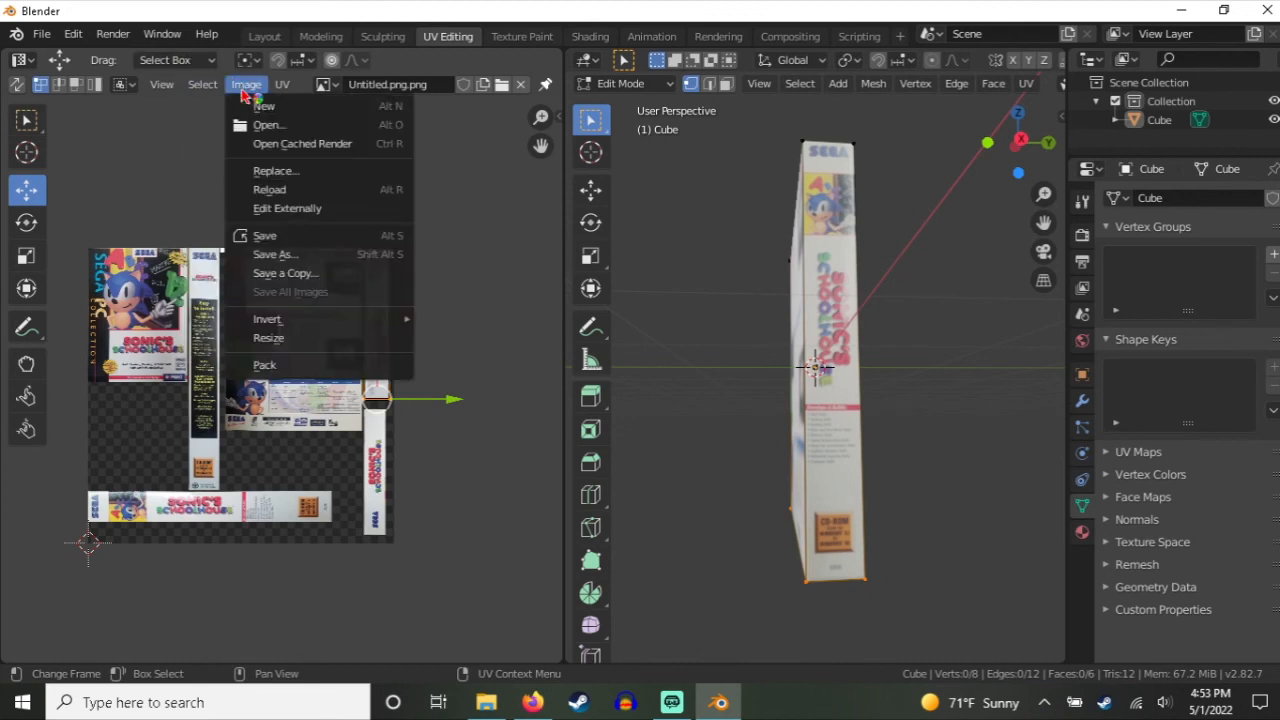
click(285, 255)
text(sonic)
key(Return)
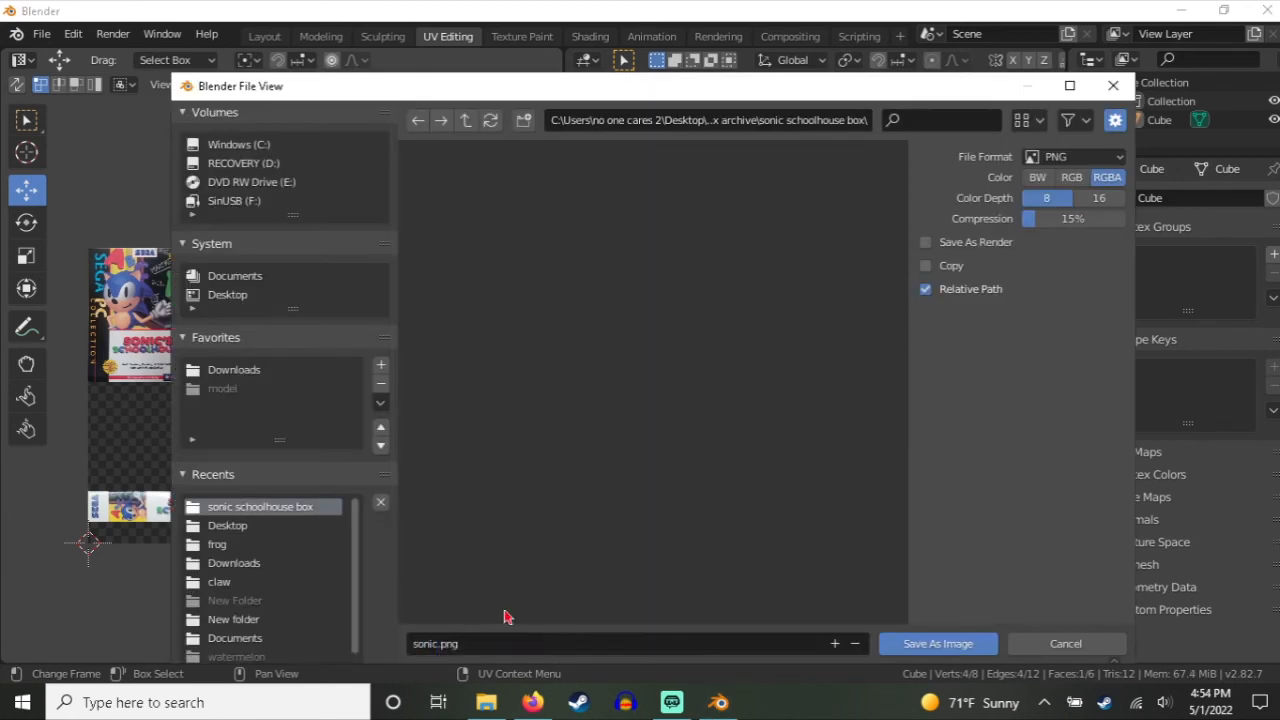
click(916, 643)
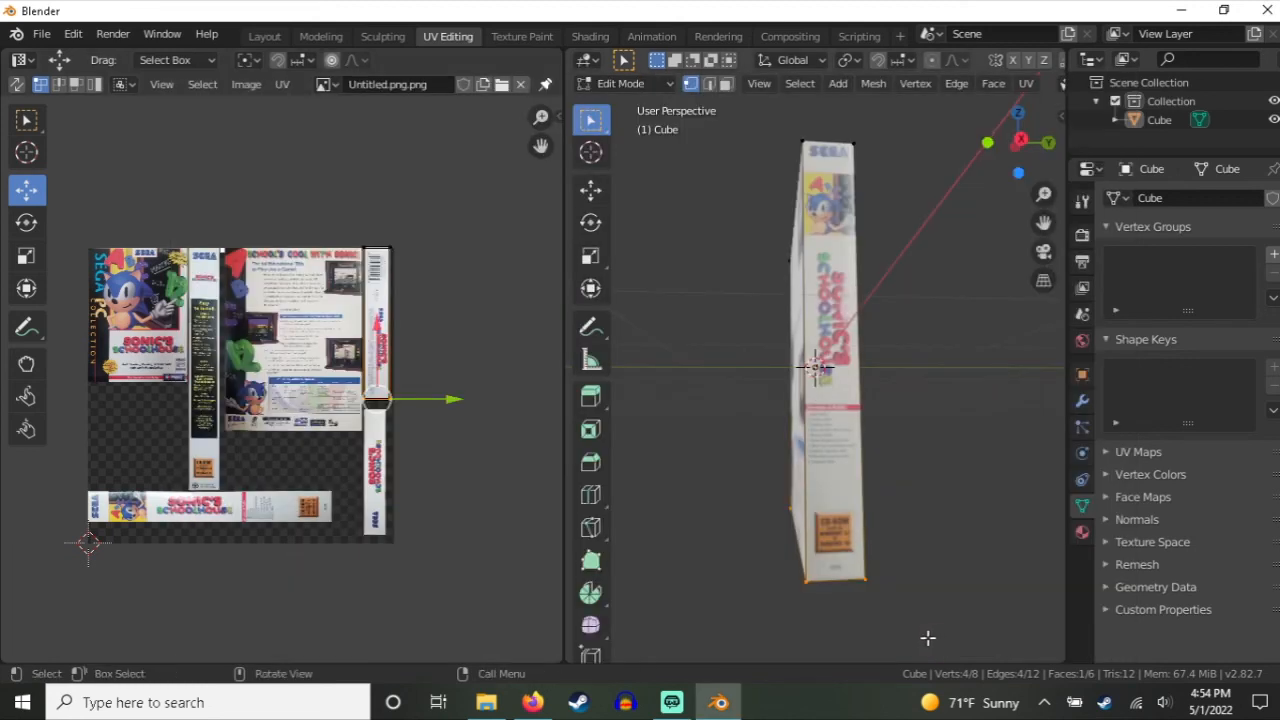
Step: Close Blender without saving the project
middle_drag(911, 349, 937, 366)
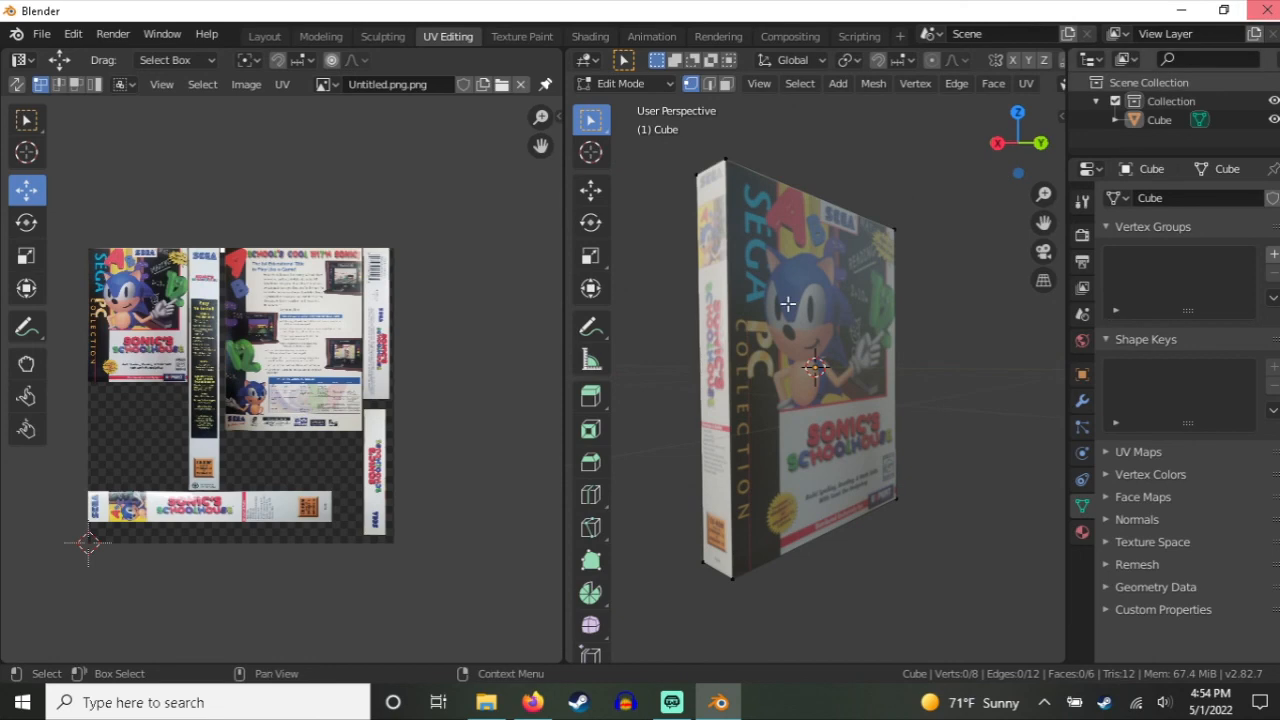
click(1266, 10)
click(726, 377)
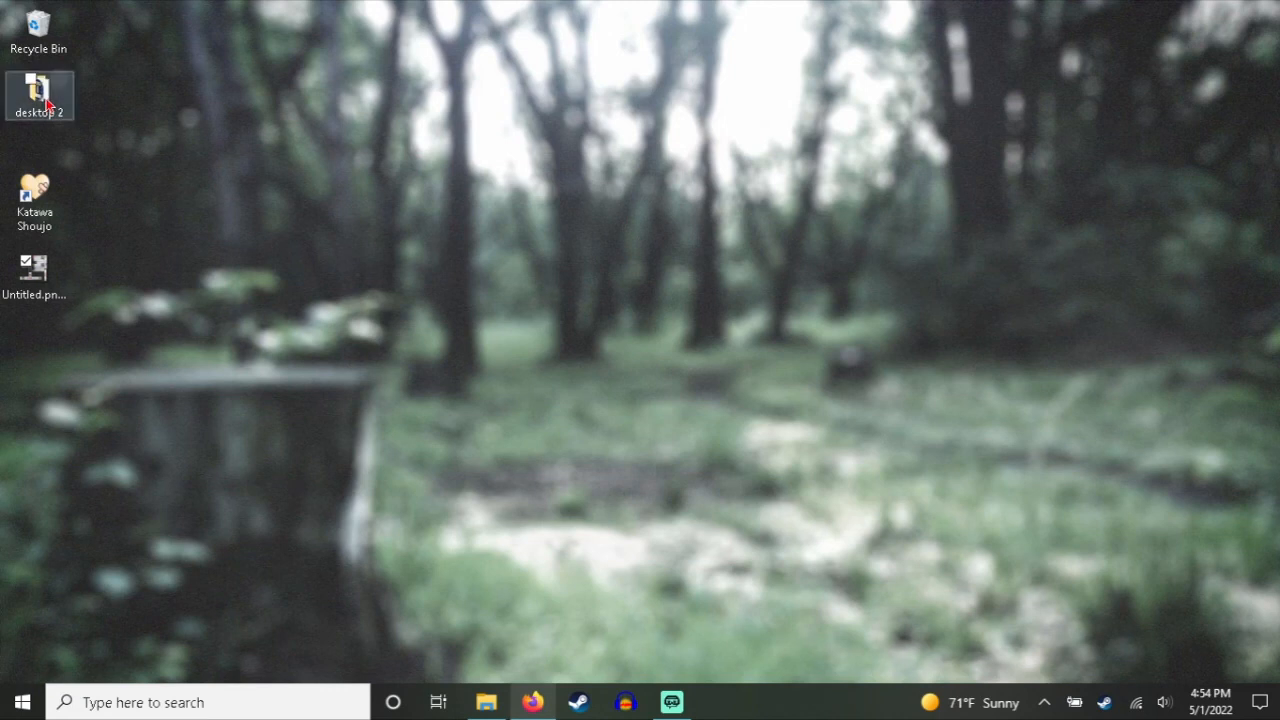
Step: In File Explorer, open the sonic schoolhouse box folder under desktop 2\0 desktop\box archive on the Desktop
double_click(46, 103)
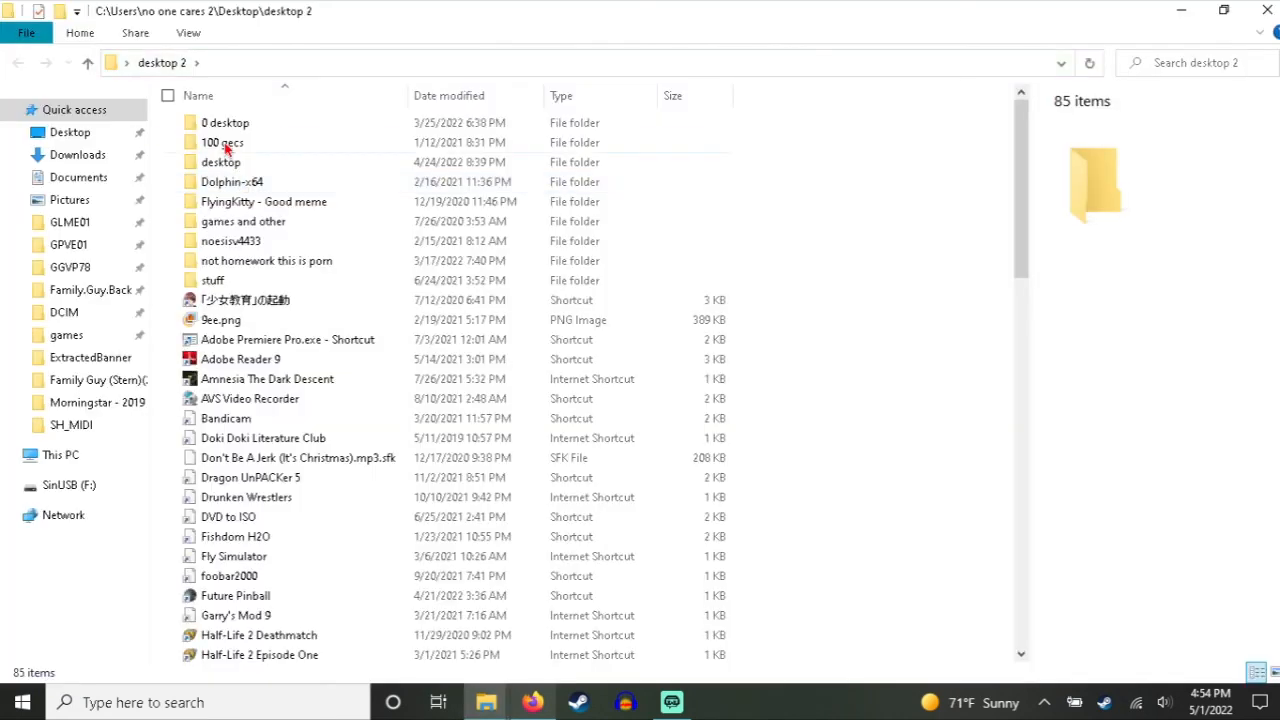
click(234, 124)
double_click(234, 126)
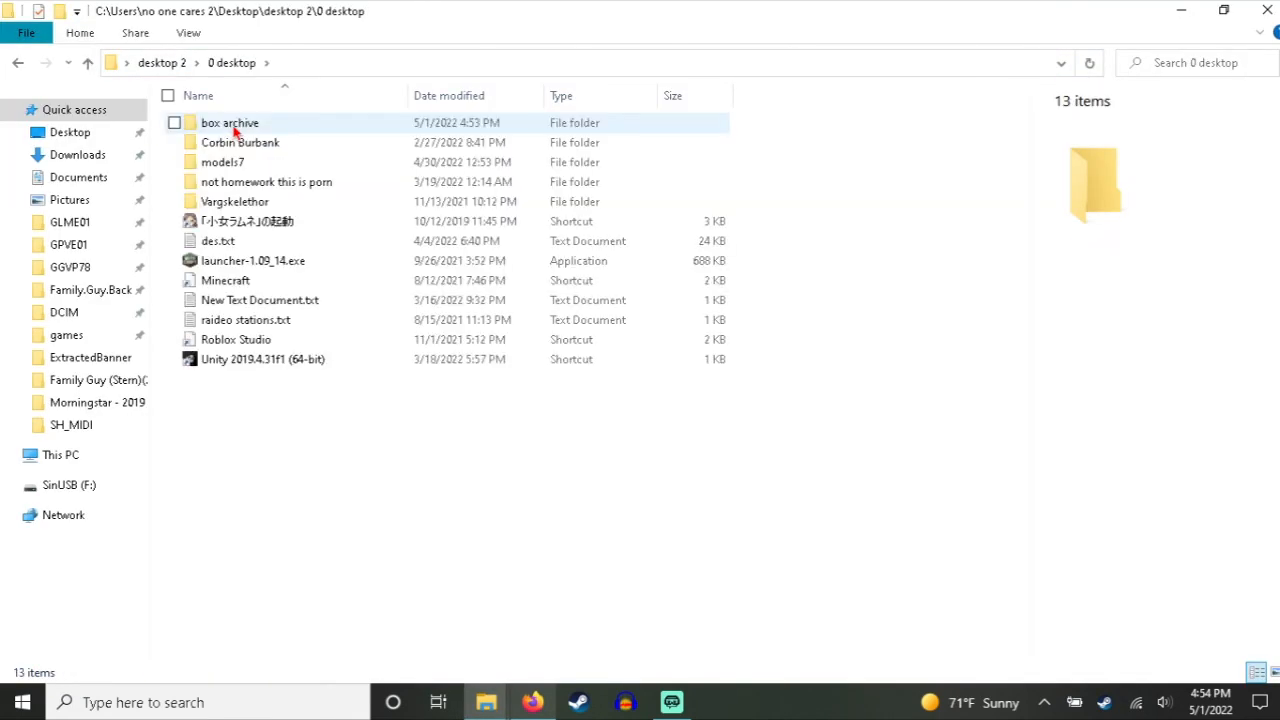
double_click(228, 127)
double_click(250, 241)
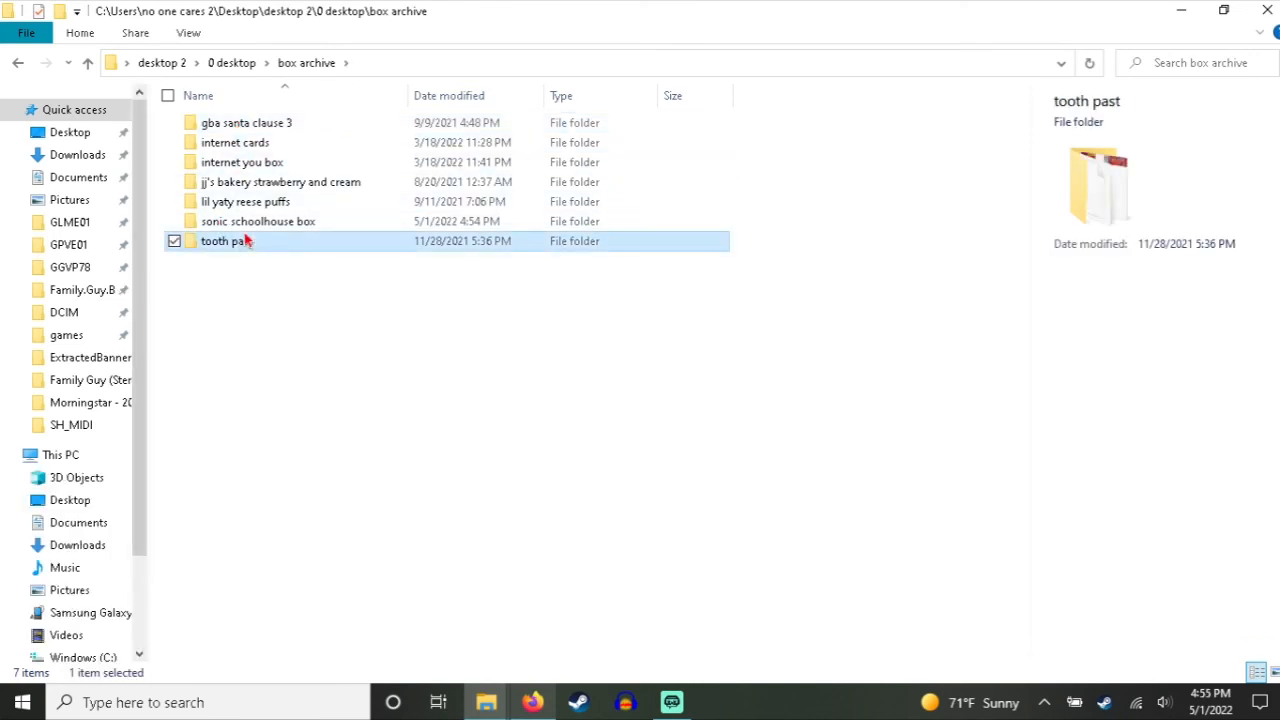
key(BackSpace)
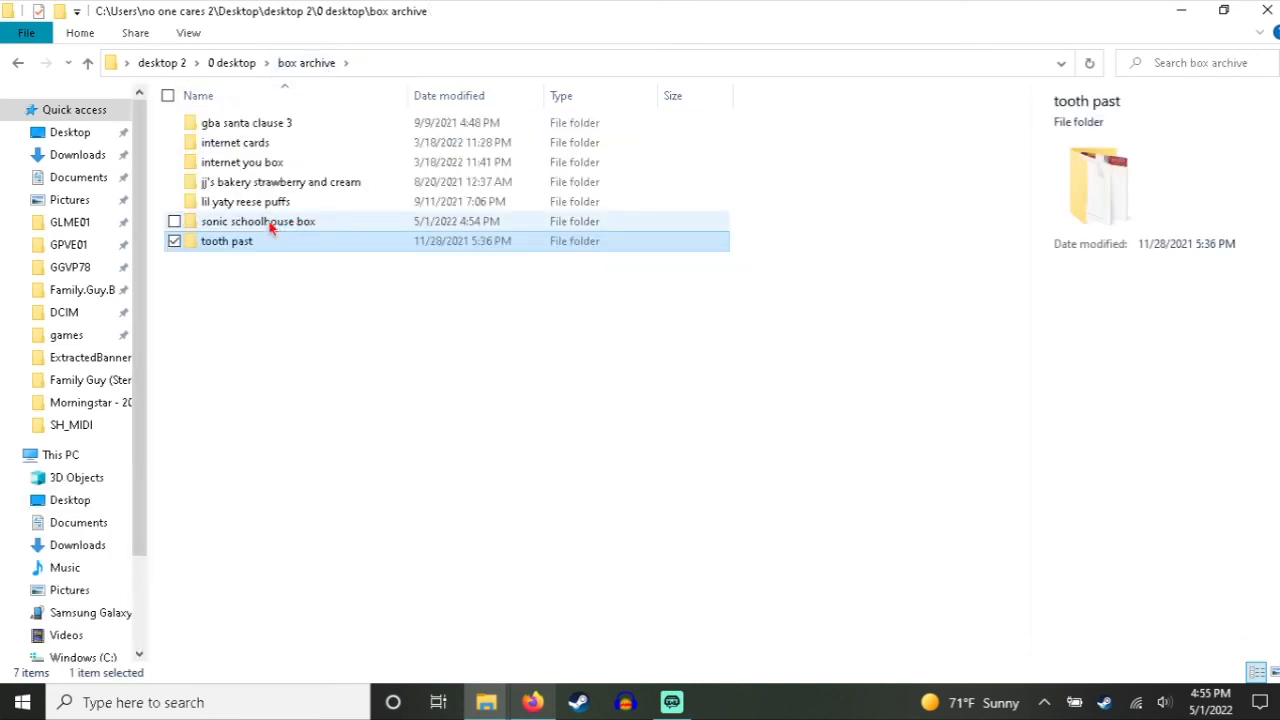
double_click(269, 227)
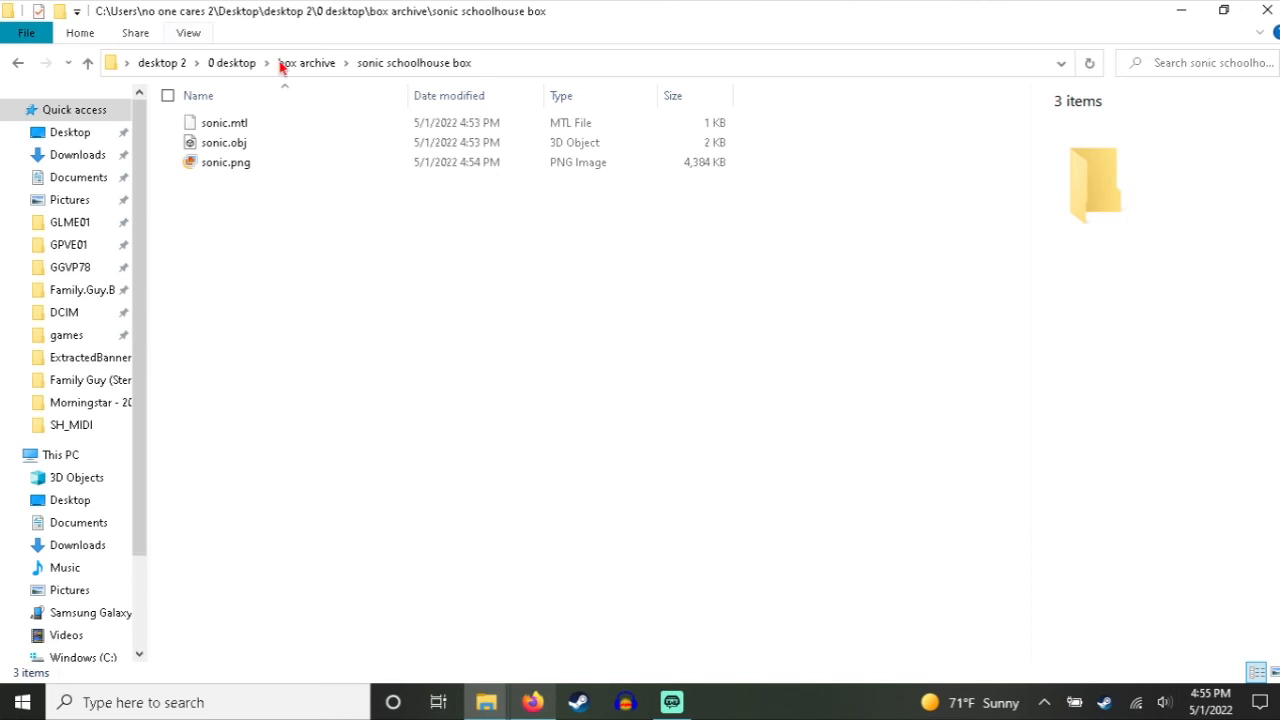
Step: Show the exported files as large icons, and open sonic.obj in 3D Viewer before closing the viewer
click(188, 33)
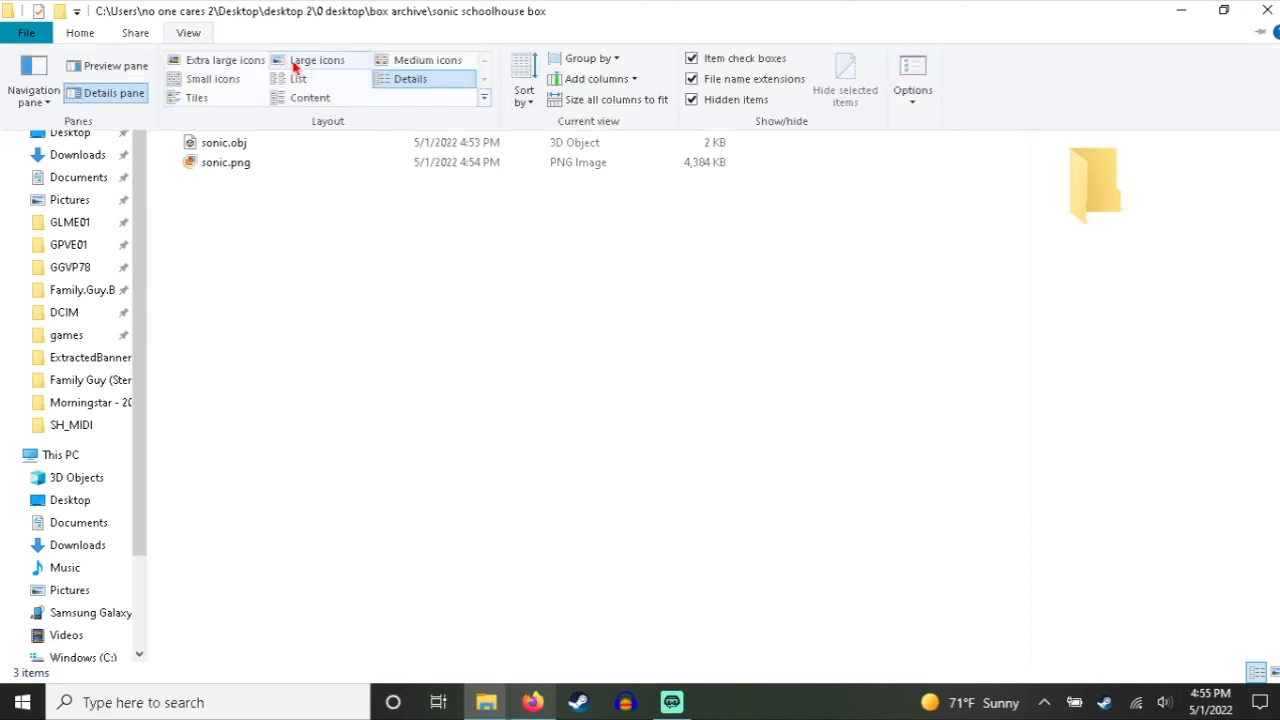
click(291, 63)
click(306, 170)
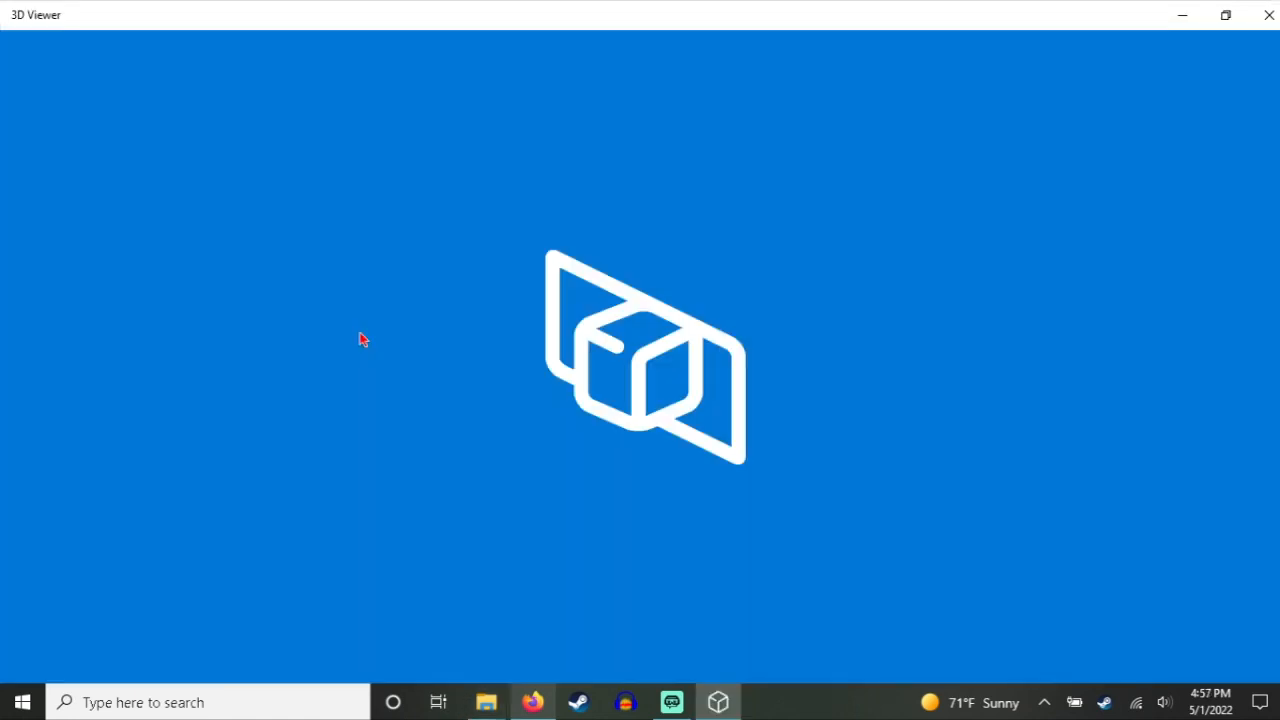
click(1268, 15)
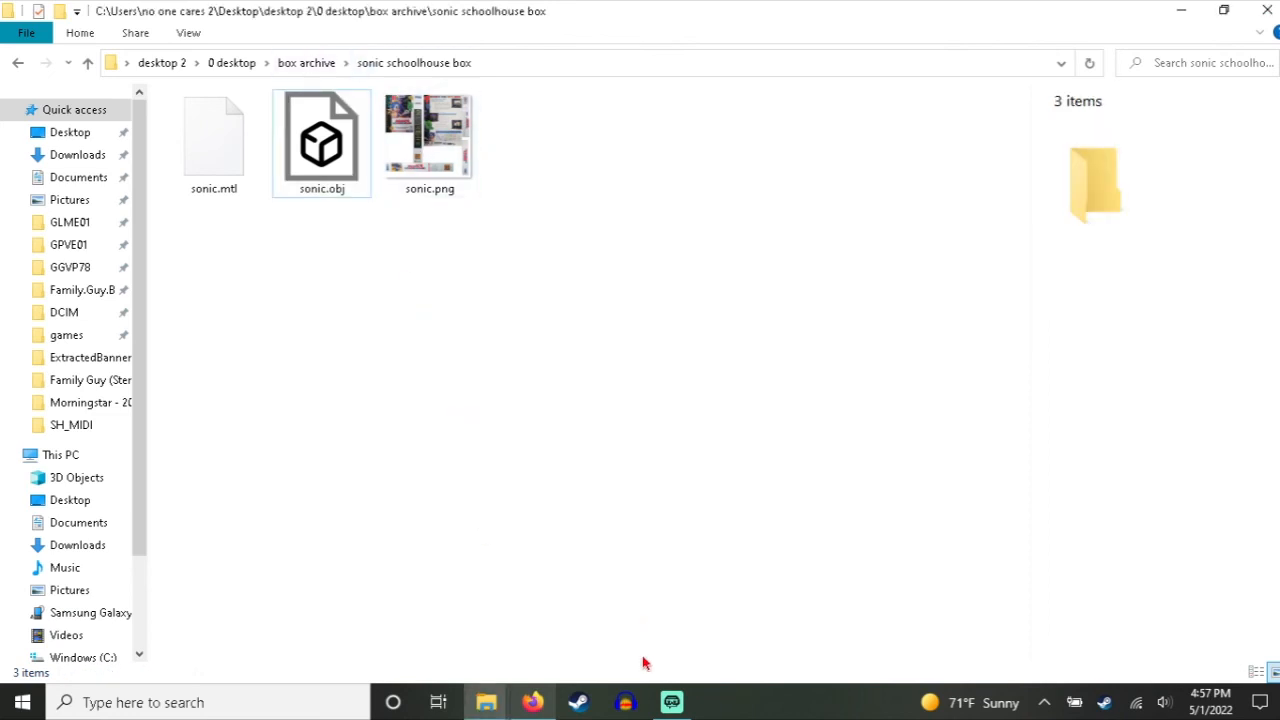
click(664, 701)
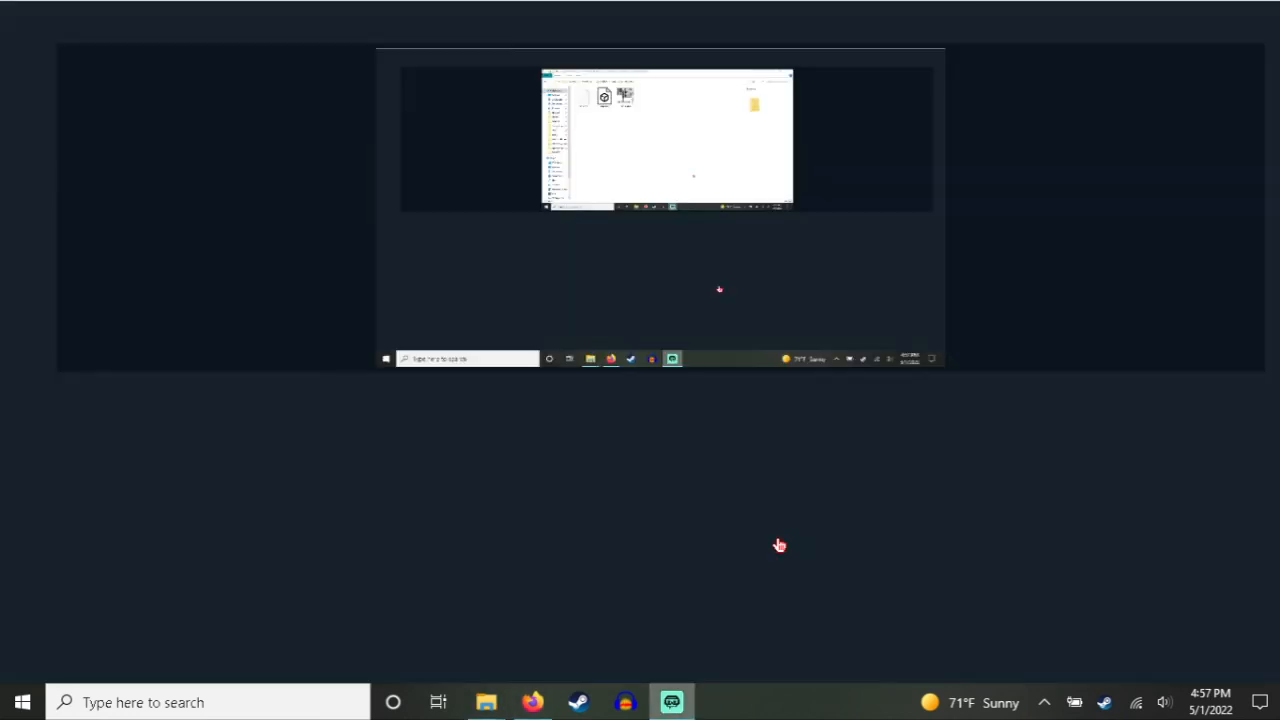